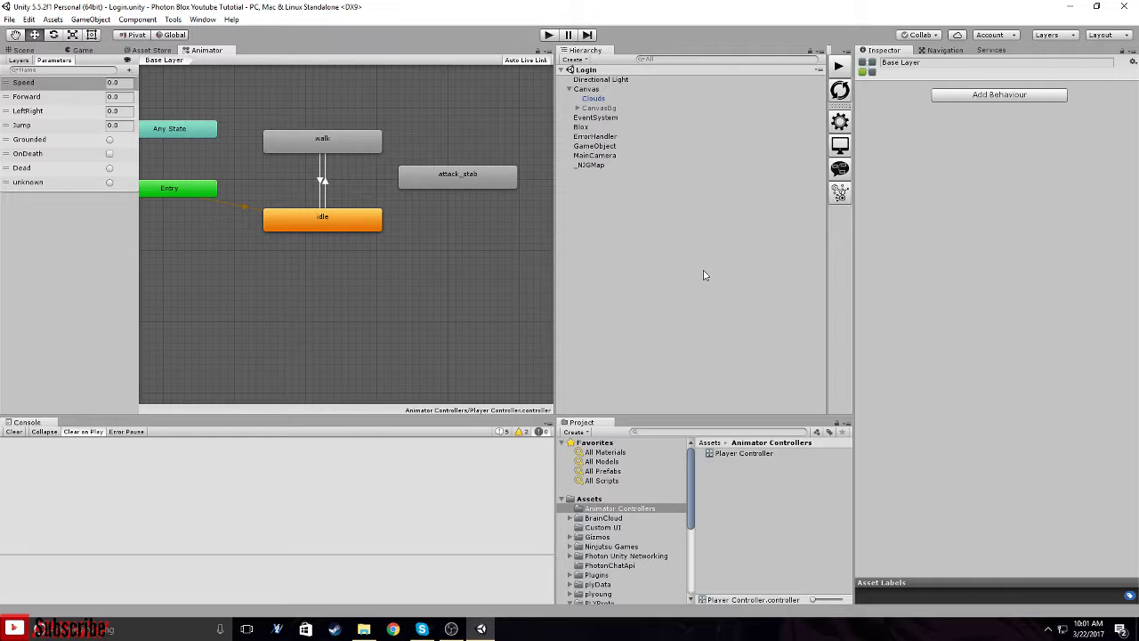
# Examine the conditions of the idle-to-walk and walk-to-idle transitions in the Player Controller, and return to the Scene view.
pyautogui.click(324, 185)
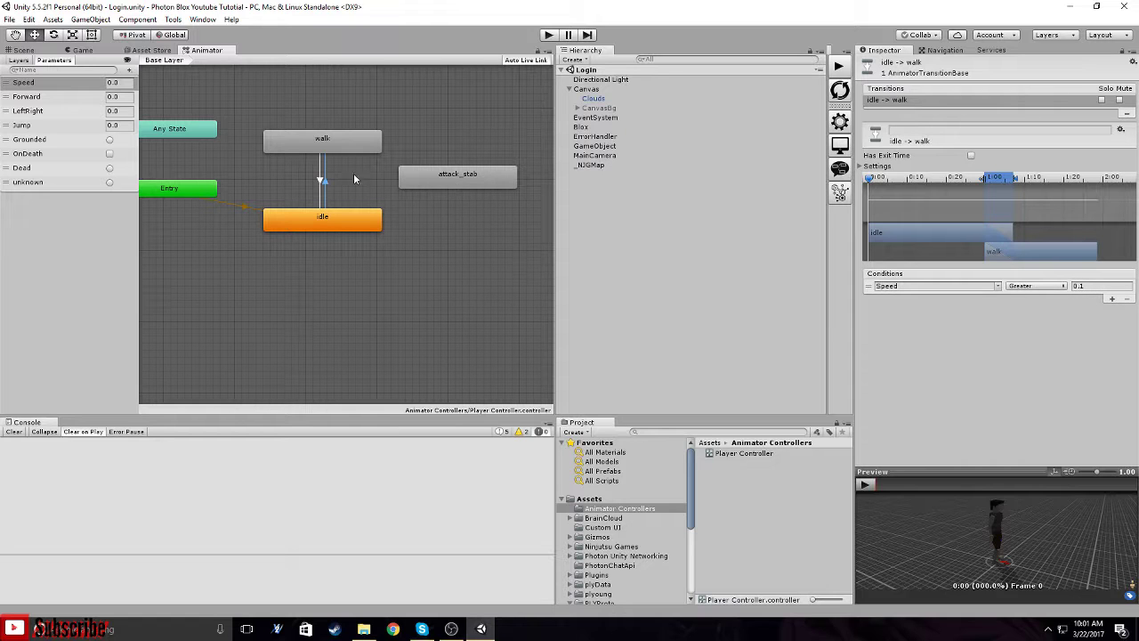
pyautogui.click(324, 183)
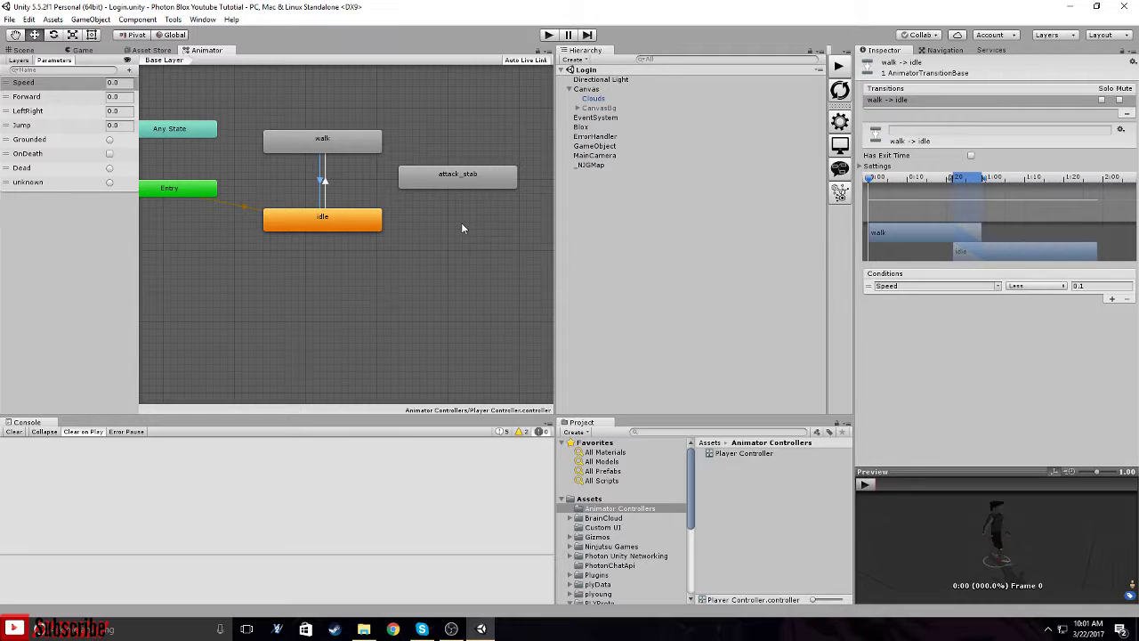
pyautogui.click(23, 50)
pyautogui.click(651, 280)
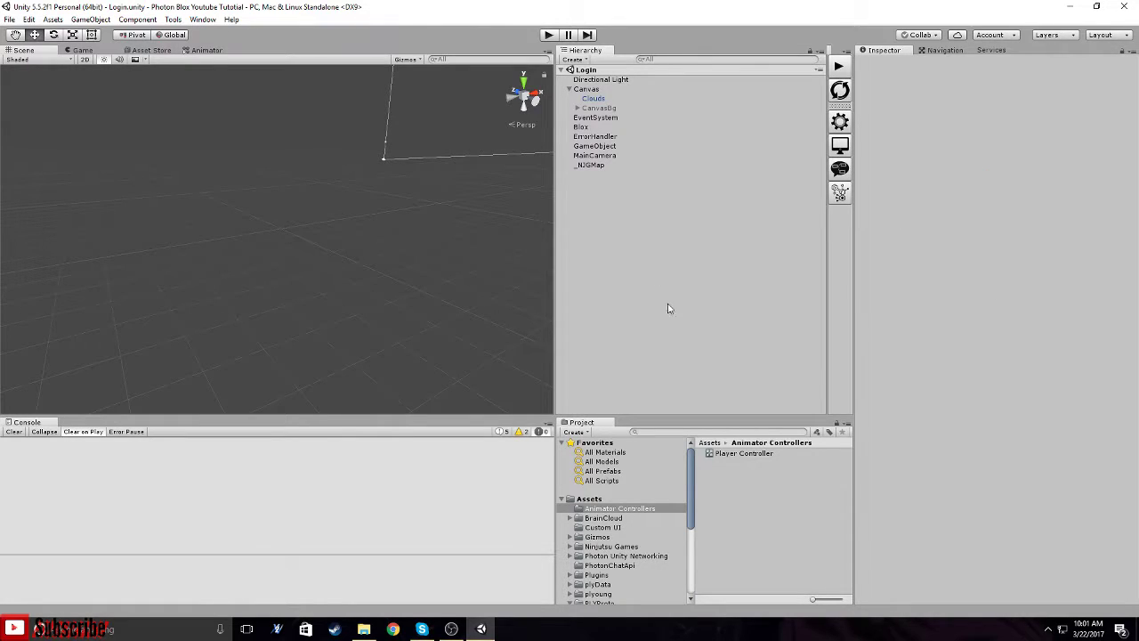
# Place the Login C prefab from the Custom UI folder under the Canvas, with the Game view showing.
pyautogui.click(590, 502)
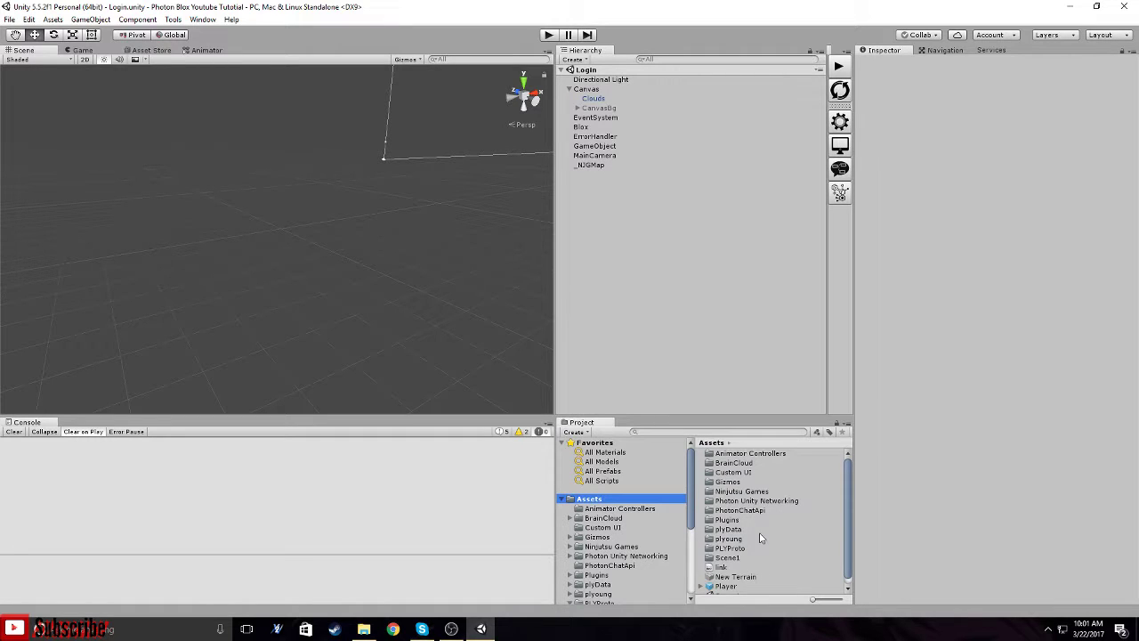
pyautogui.scroll(-1, 760, 537)
pyautogui.scroll(1, 747, 553)
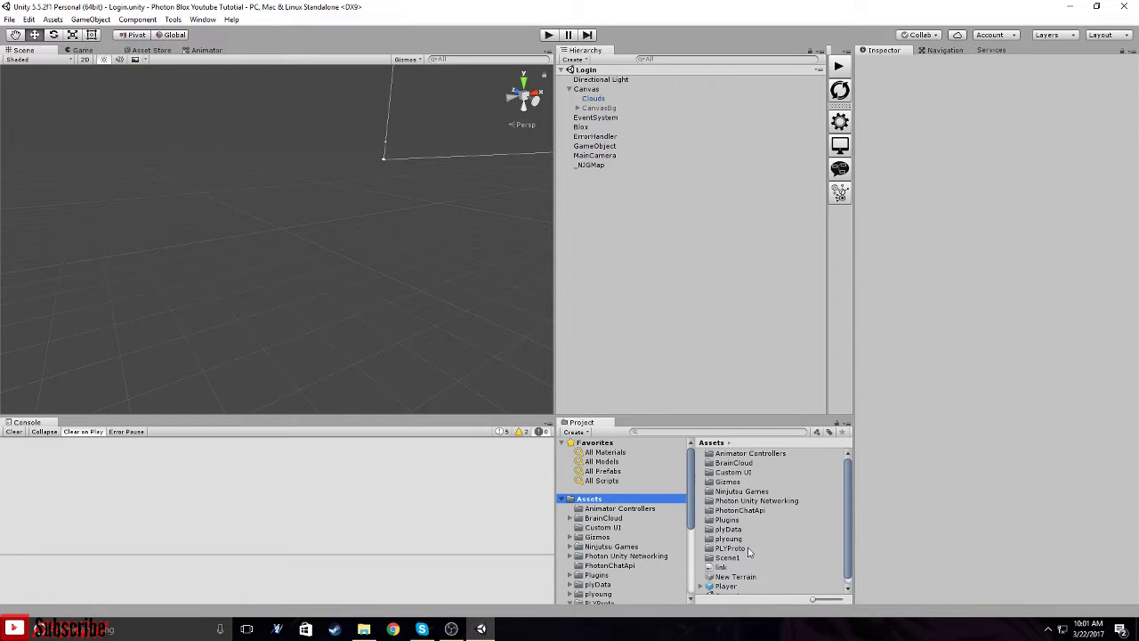
pyautogui.scroll(-1, 725, 564)
pyautogui.click(601, 528)
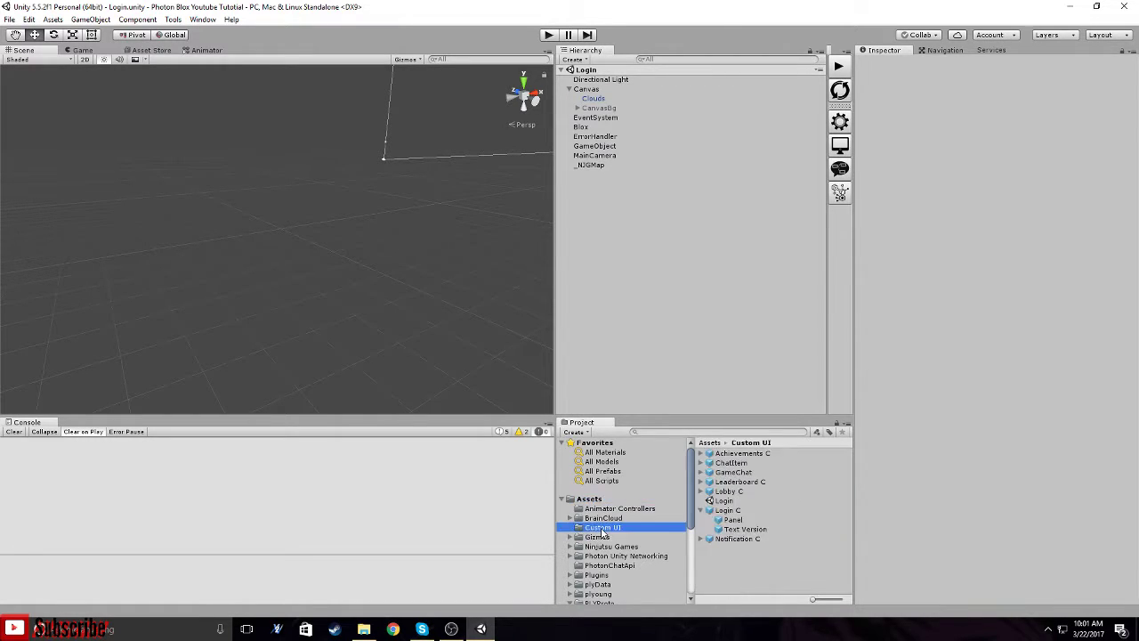
pyautogui.click(84, 50)
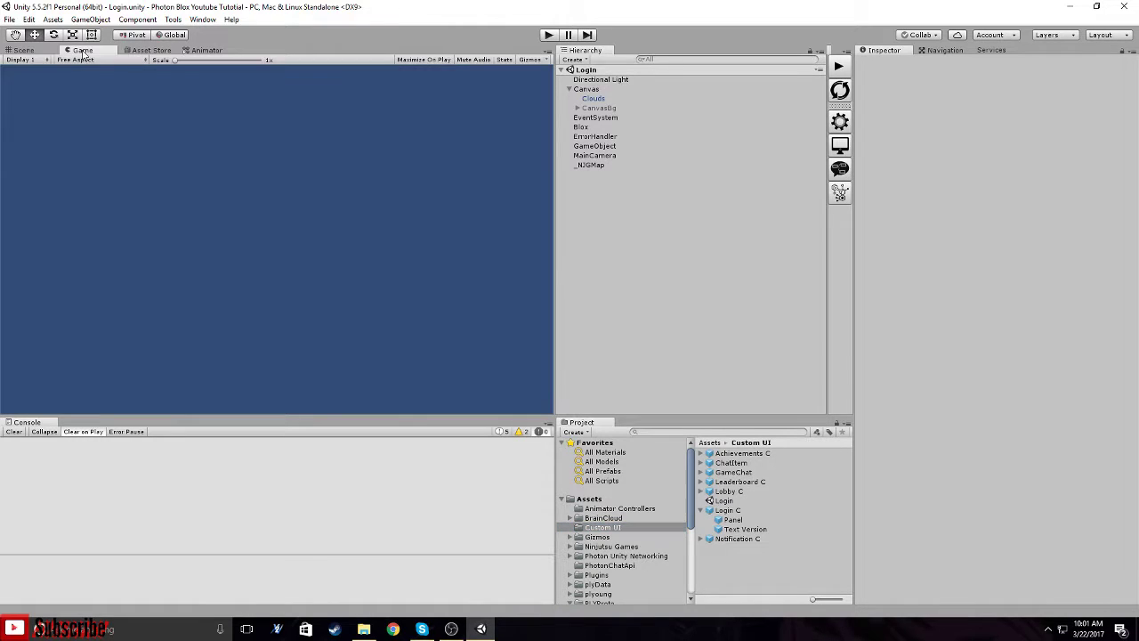
pyautogui.click(701, 510)
pyautogui.moveTo(724, 511); pyautogui.dragTo(587, 93)
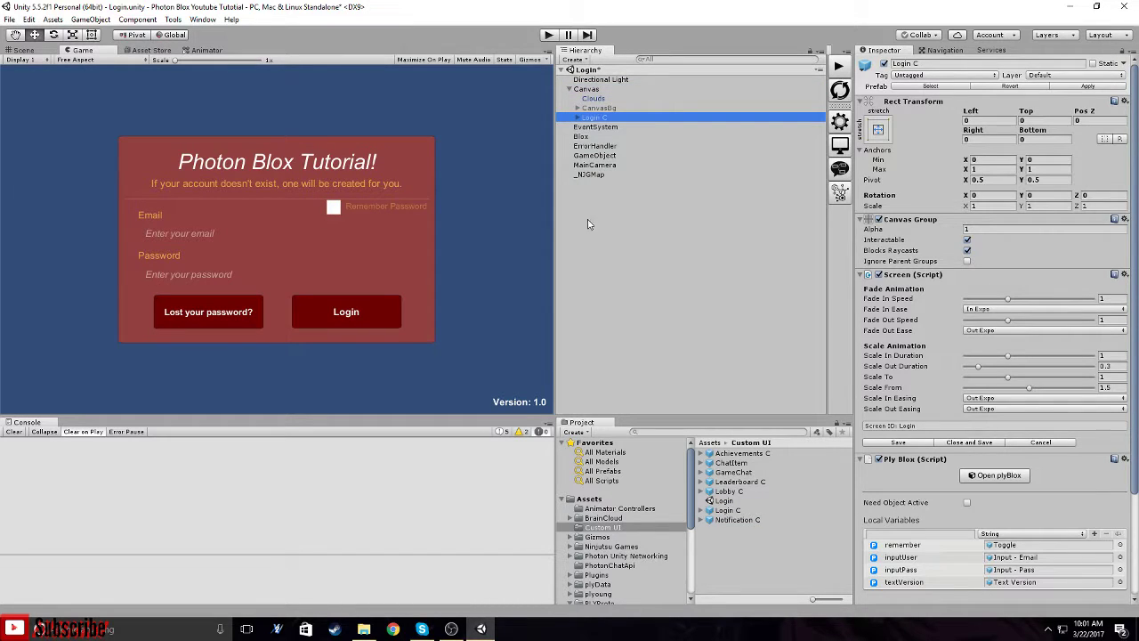
# Examine the sprites available as Source Image for the Panel inside Login C, keeping the current one.
pyautogui.click(578, 119)
pyautogui.click(601, 129)
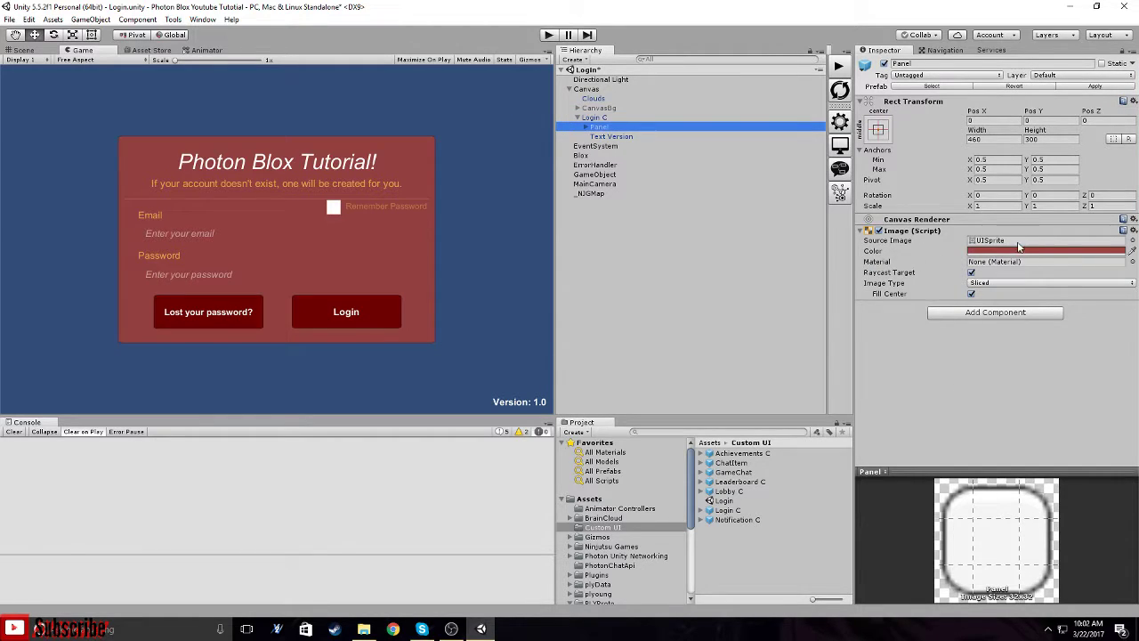
pyautogui.click(1131, 241)
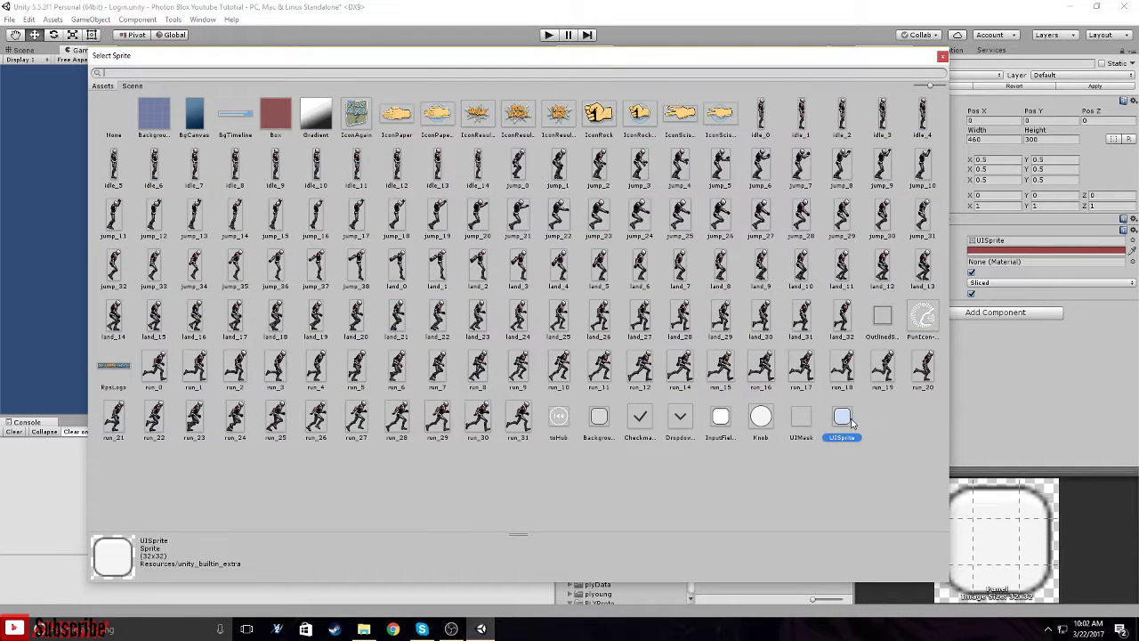
pyautogui.click(942, 56)
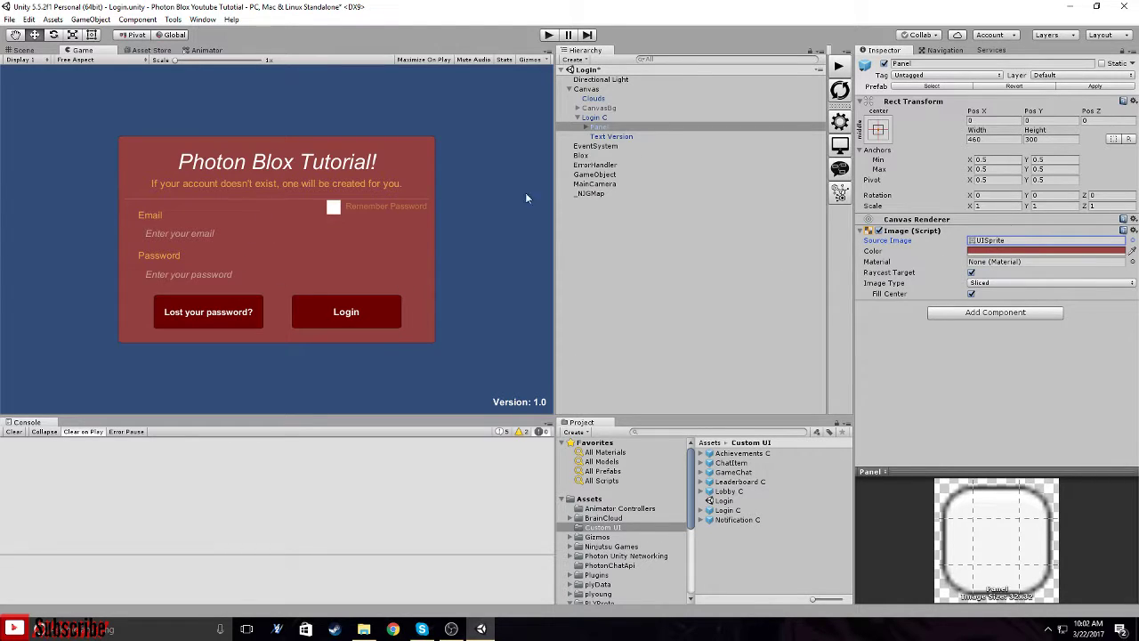
# Delete the Login C object from the Canvas.
pyautogui.click(596, 118)
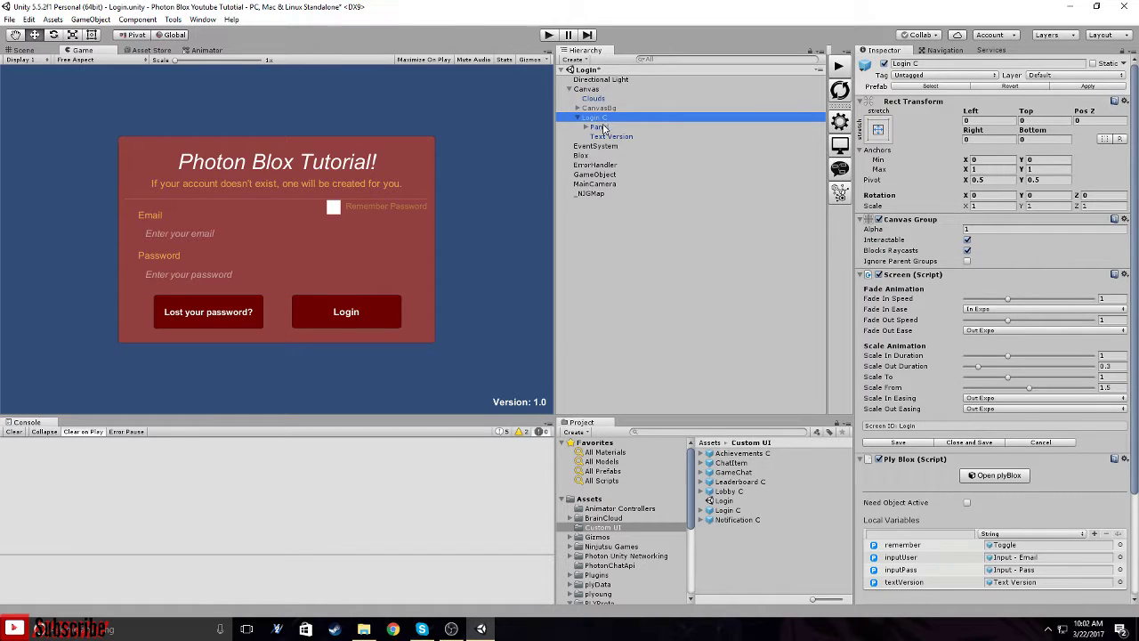
pyautogui.click(602, 127)
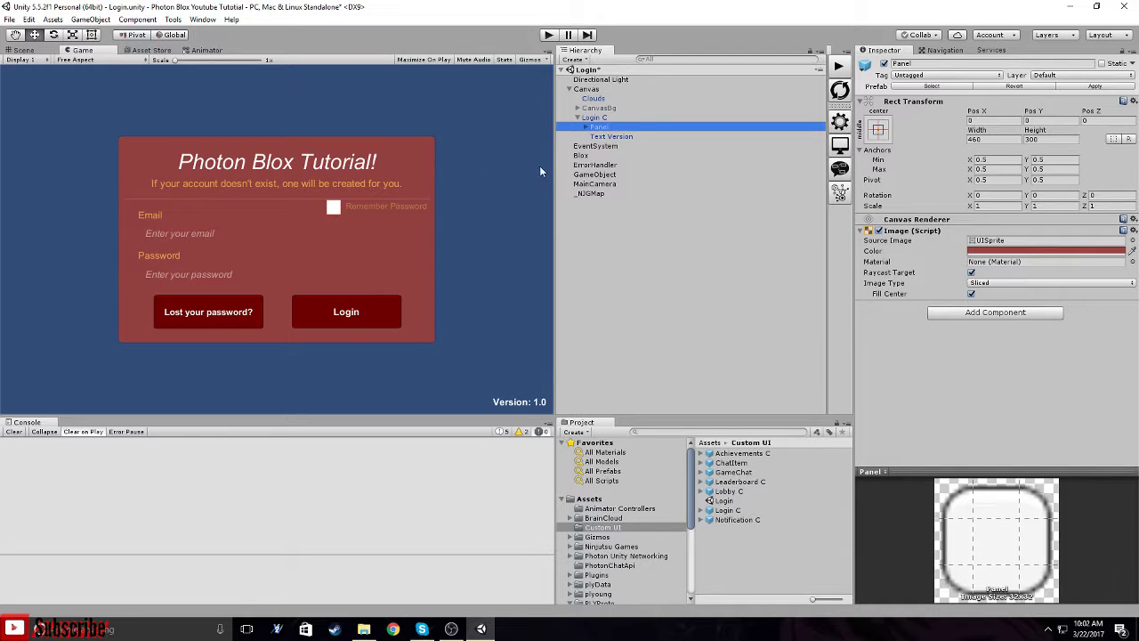
pyautogui.click(595, 119)
pyautogui.click(597, 128)
pyautogui.click(595, 118)
pyautogui.press('Delete')
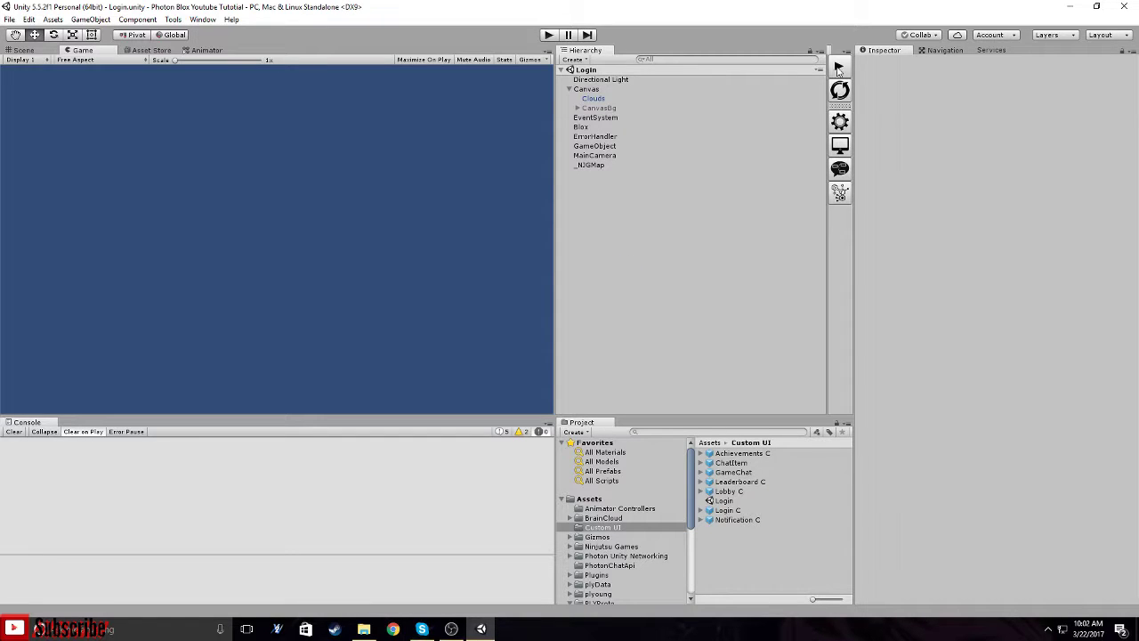
# Run the game from the Login scene, log in with the prefilled account and start playing.
pyautogui.click(837, 69)
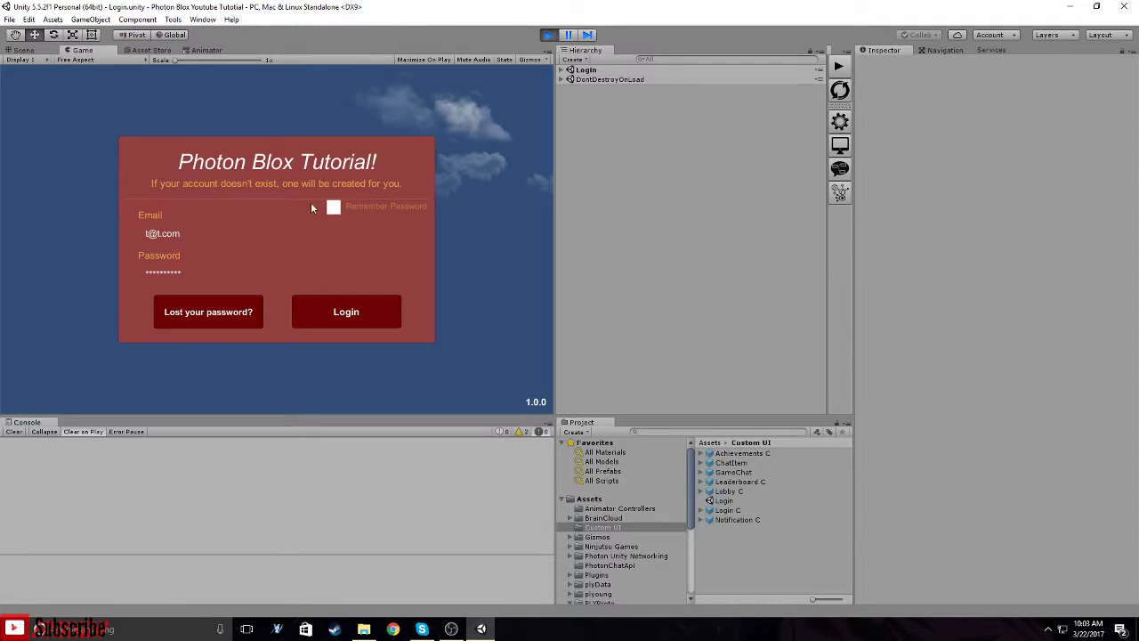
pyautogui.click(348, 310)
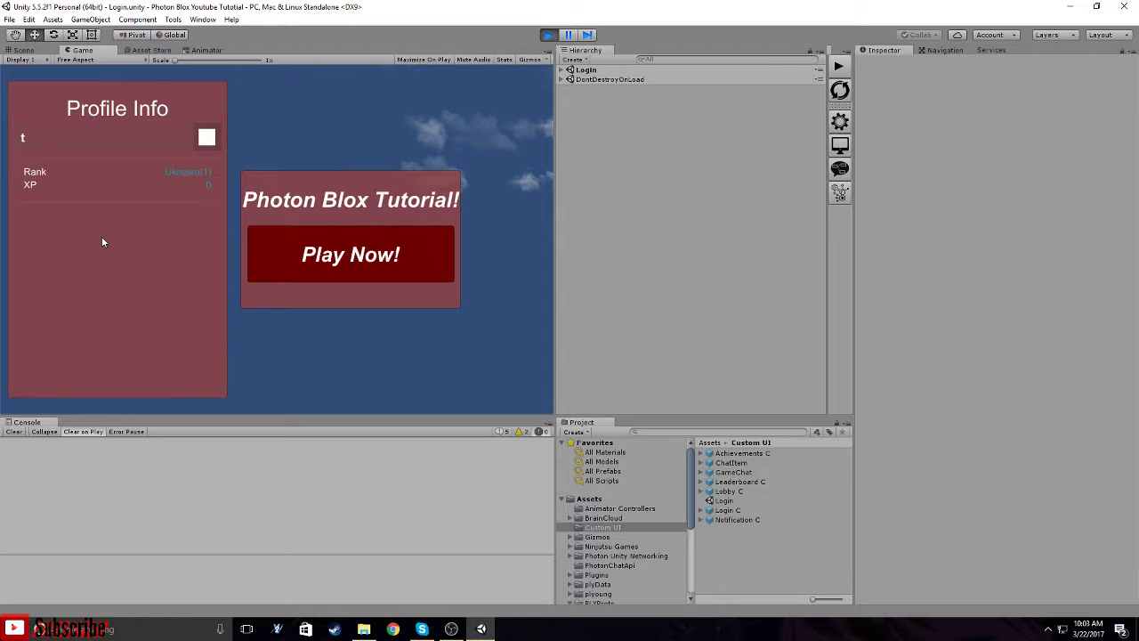
pyautogui.click(354, 259)
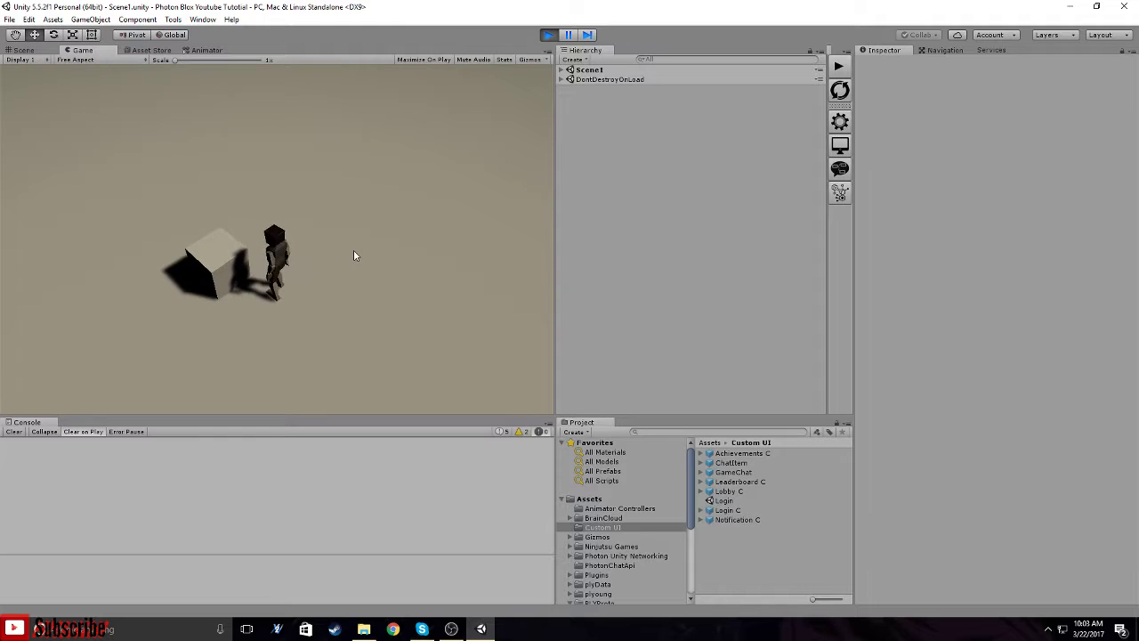
# Test click-to-move by walking the player around the cube in several directions while rotating and zooming the game camera.
pyautogui.click(404, 278)
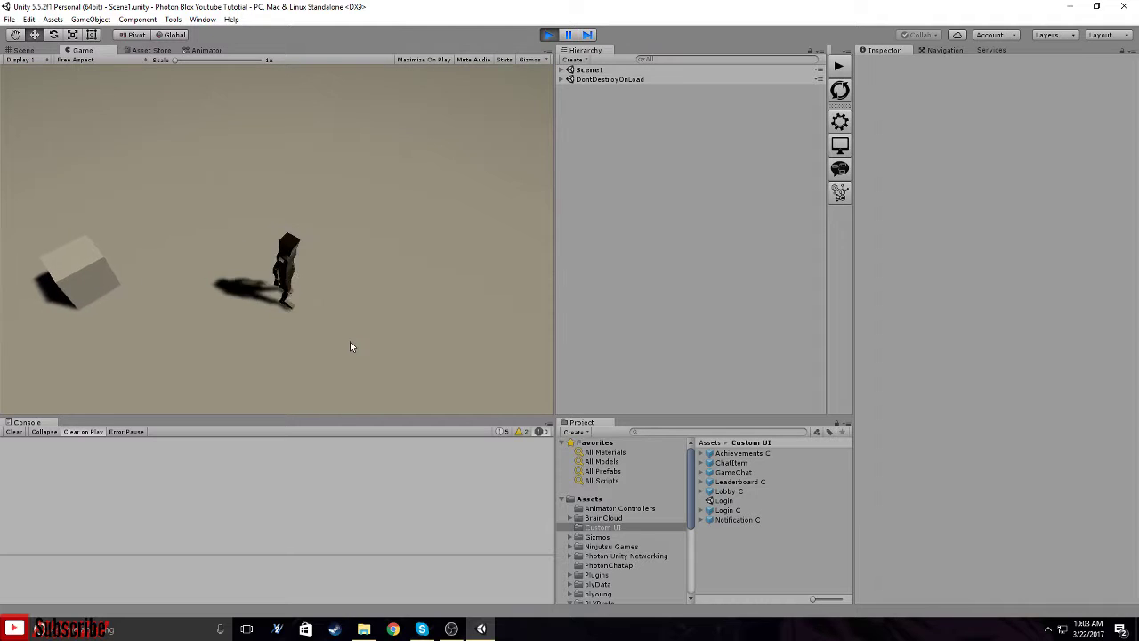
pyautogui.moveTo(349, 340)
pyautogui.mouseDown()
pyautogui.moveTo(240, 341)
pyautogui.moveTo(167, 292)
pyautogui.mouseUp()
pyautogui.scroll(-3, 372, 203)
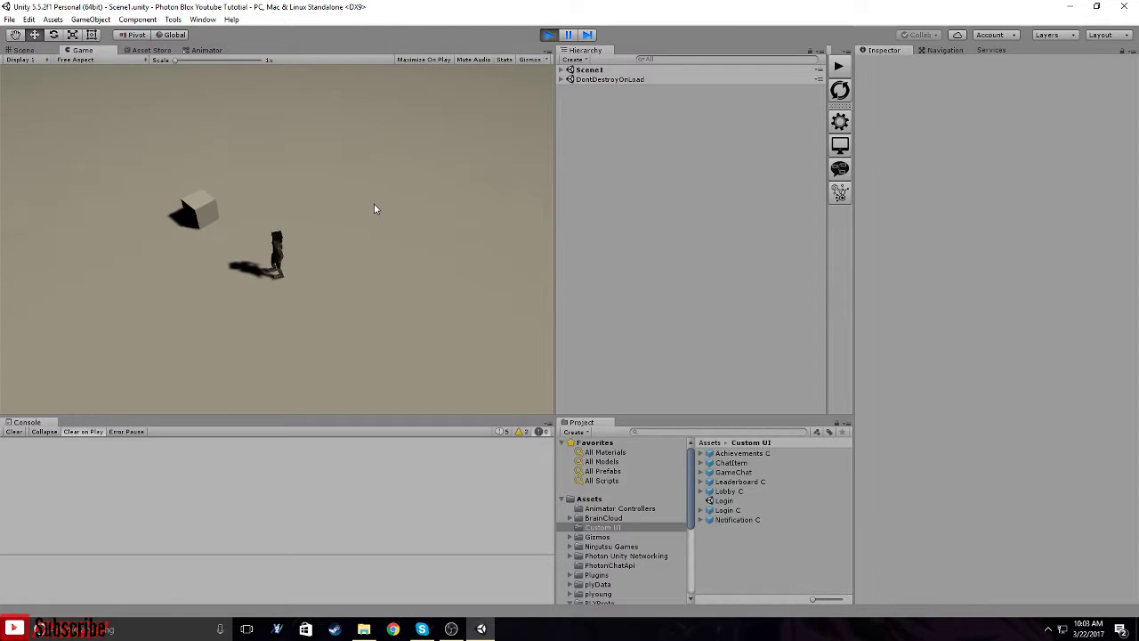
pyautogui.click(447, 203)
pyautogui.moveTo(449, 203)
pyautogui.mouseDown()
pyautogui.moveTo(443, 295)
pyautogui.moveTo(400, 366)
pyautogui.moveTo(246, 353)
pyautogui.moveTo(91, 270)
pyautogui.moveTo(297, 168)
pyautogui.moveTo(255, 145)
pyautogui.moveTo(221, 148)
pyautogui.moveTo(248, 372)
pyautogui.mouseUp()
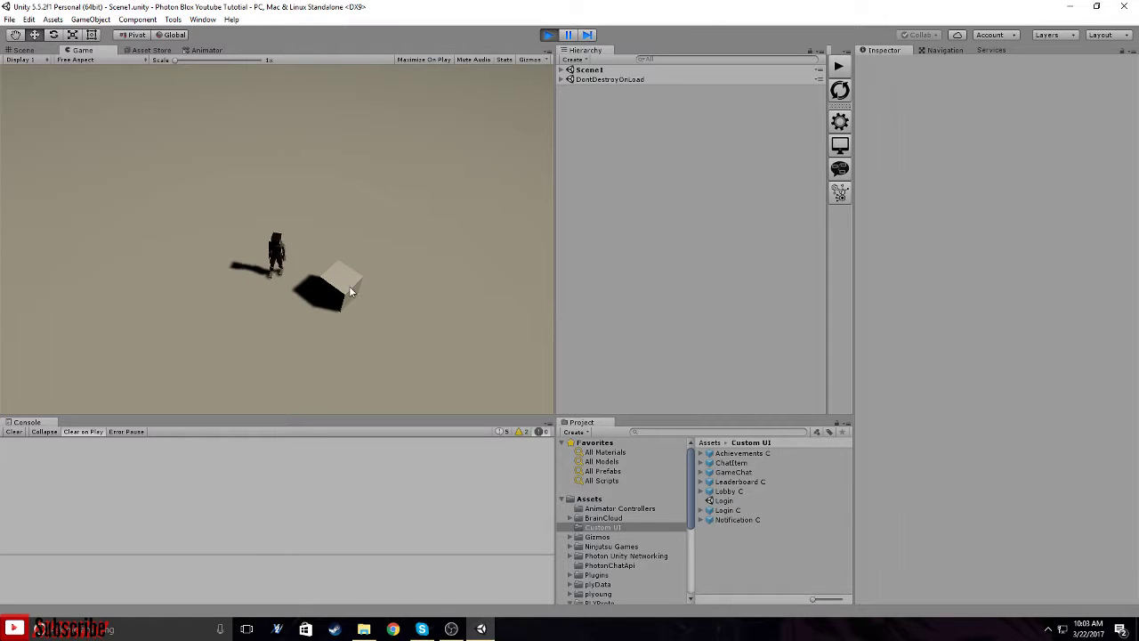
pyautogui.click(329, 345)
pyautogui.click(377, 269)
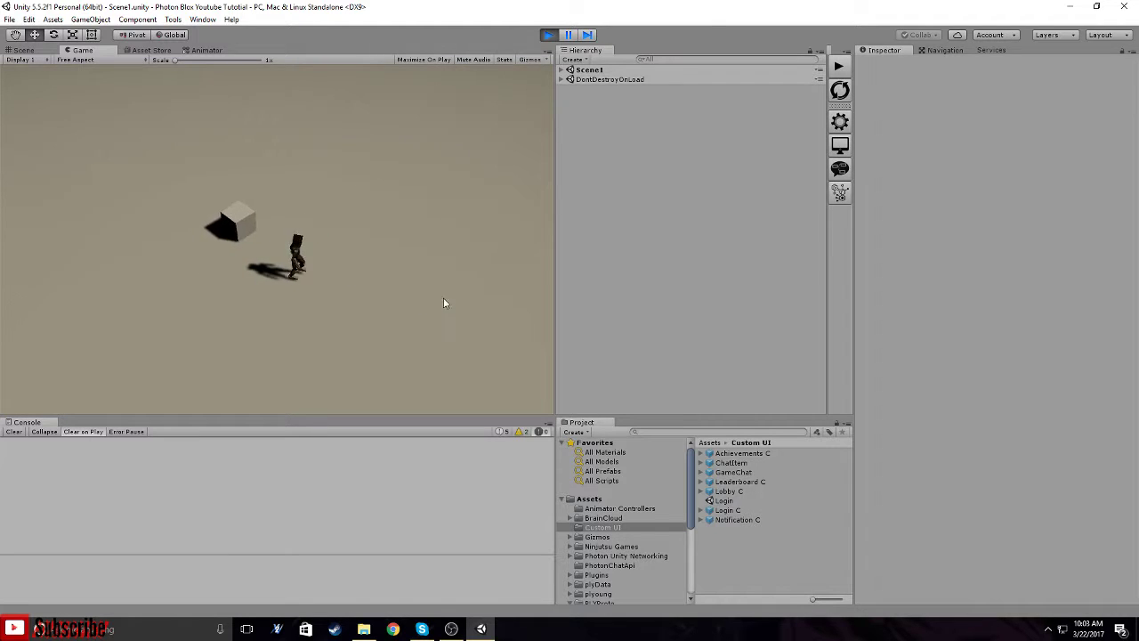
pyautogui.click(110, 187)
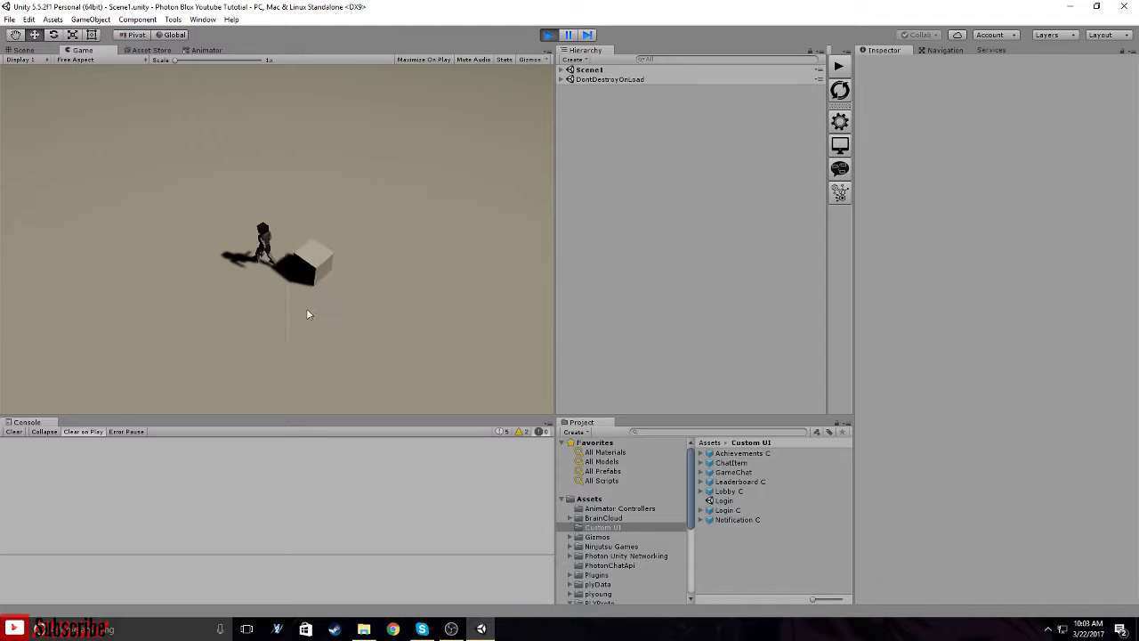
pyautogui.click(403, 274)
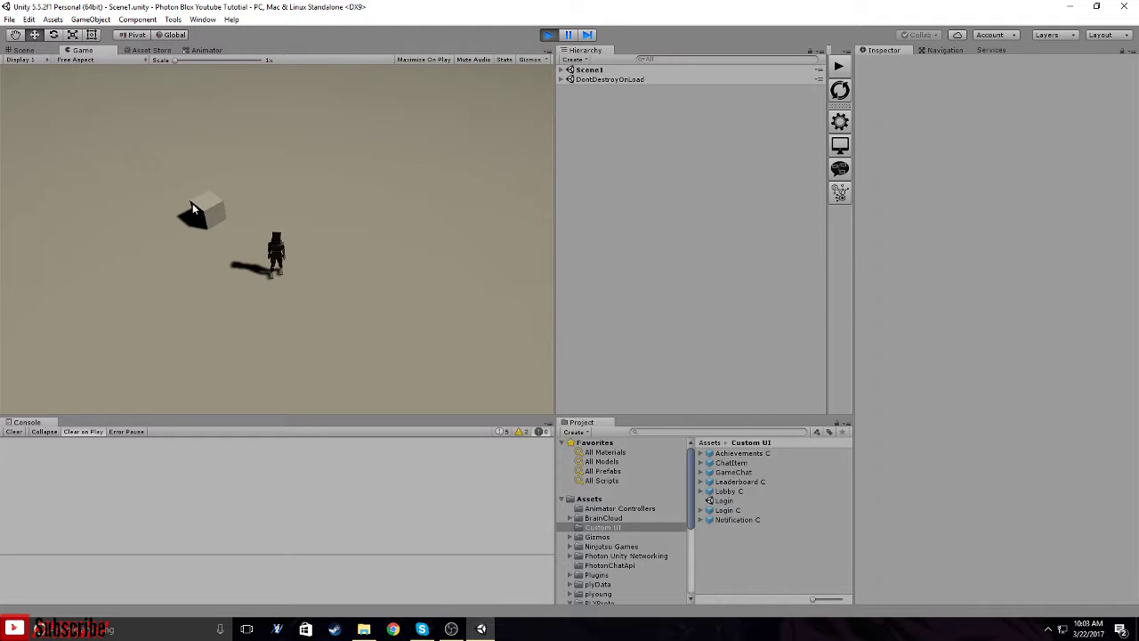
pyautogui.click(370, 315)
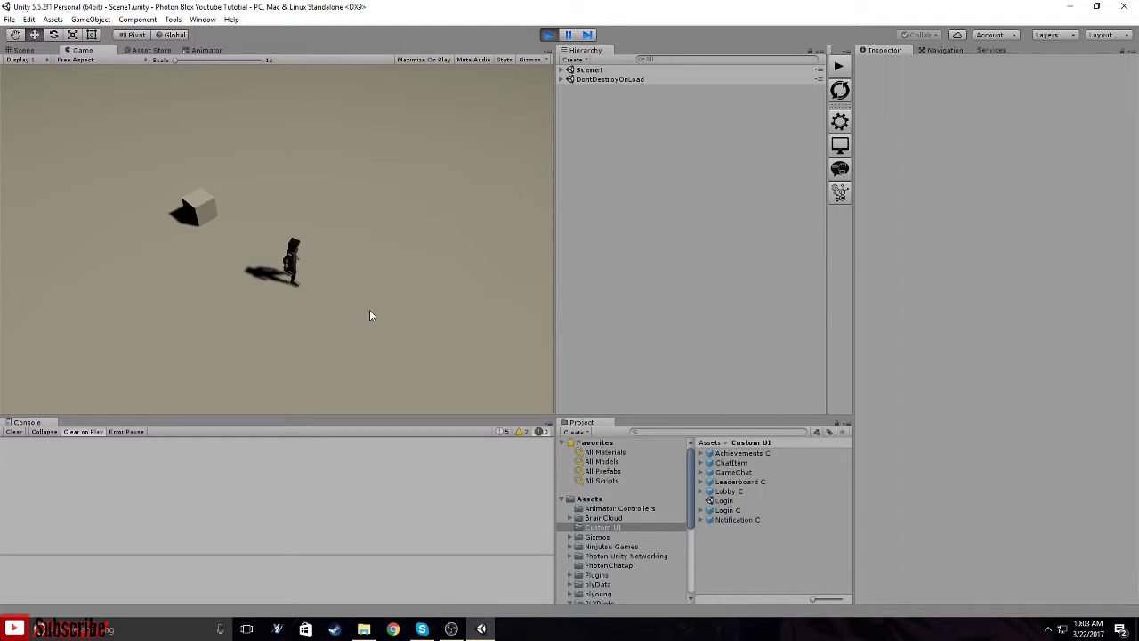
pyautogui.click(190, 285)
pyautogui.click(284, 213)
pyautogui.click(382, 214)
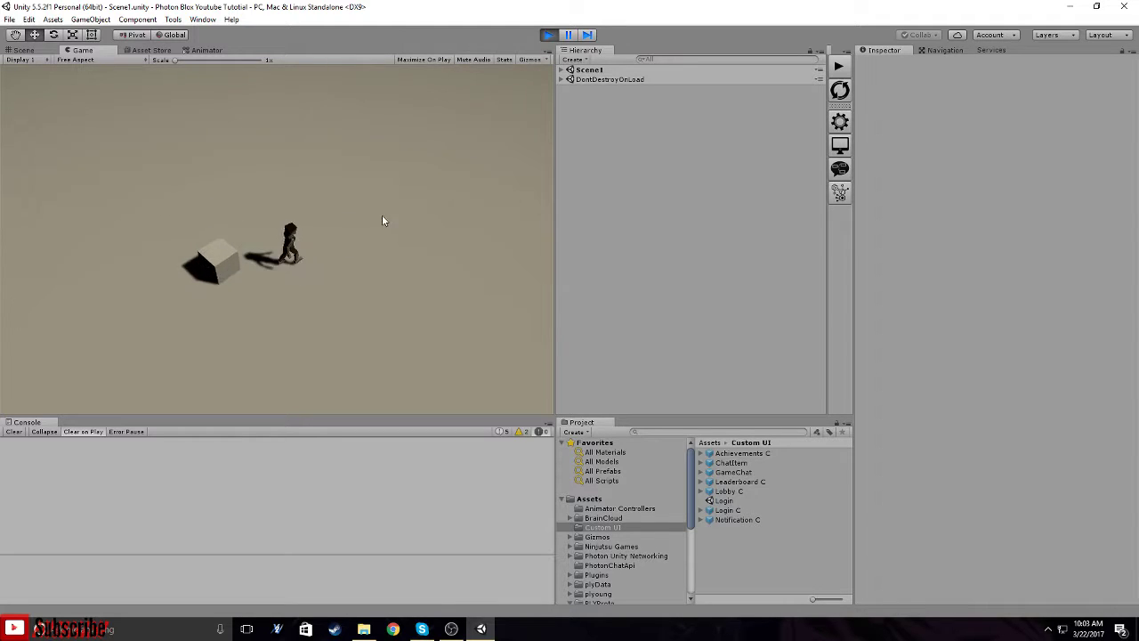
pyautogui.click(218, 199)
pyautogui.click(170, 265)
pyautogui.click(200, 347)
pyautogui.click(282, 346)
pyautogui.click(410, 311)
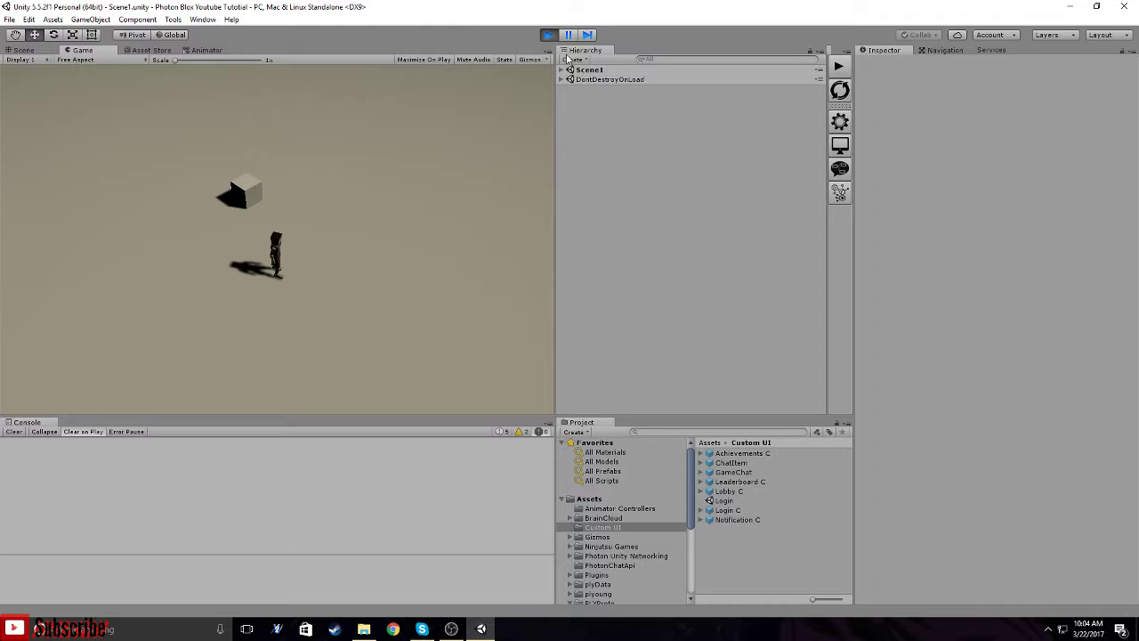
# Examine the components of the [Player] object under [Photon Characters] in the running Scene1.
pyautogui.click(561, 70)
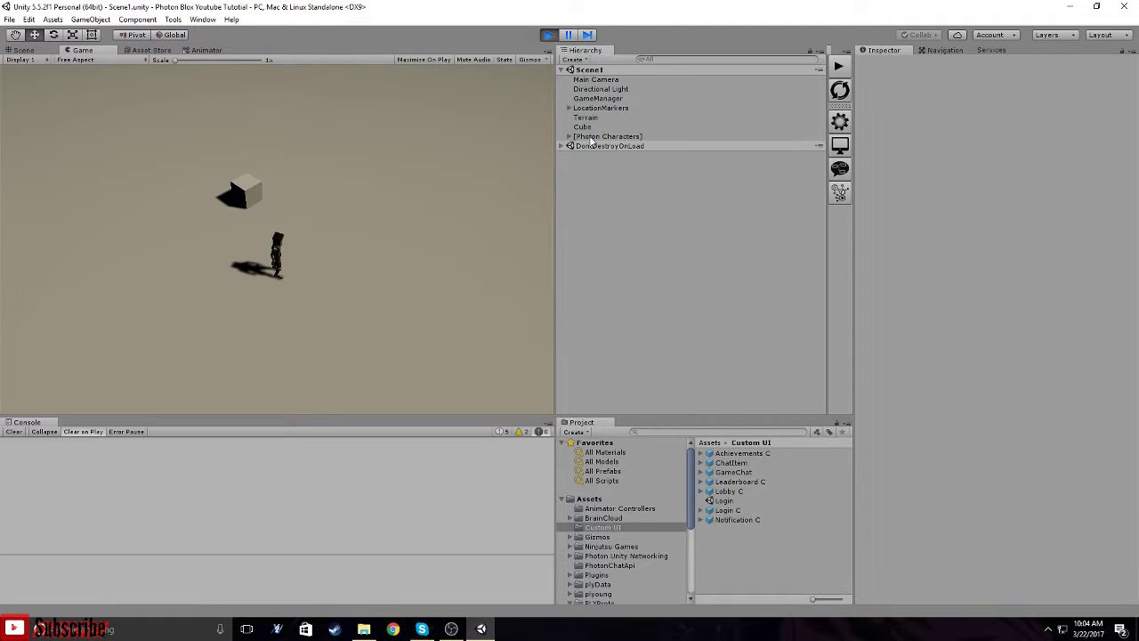
pyautogui.click(592, 138)
pyautogui.click(570, 137)
pyautogui.click(591, 147)
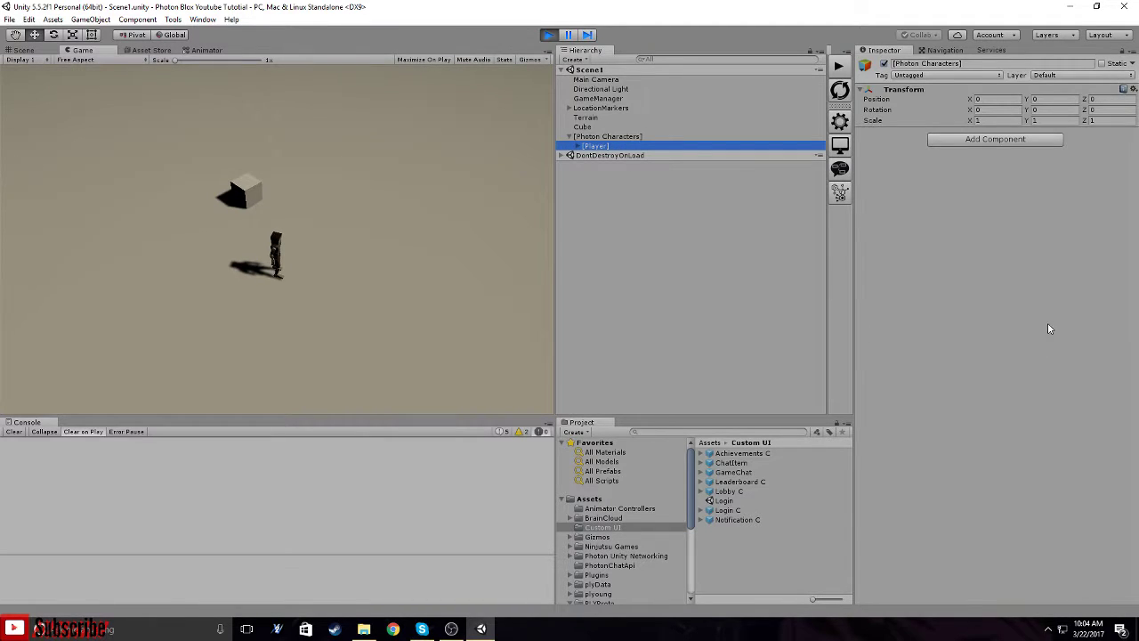
pyautogui.scroll(-5, 1022, 331)
pyautogui.scroll(-20, 1022, 331)
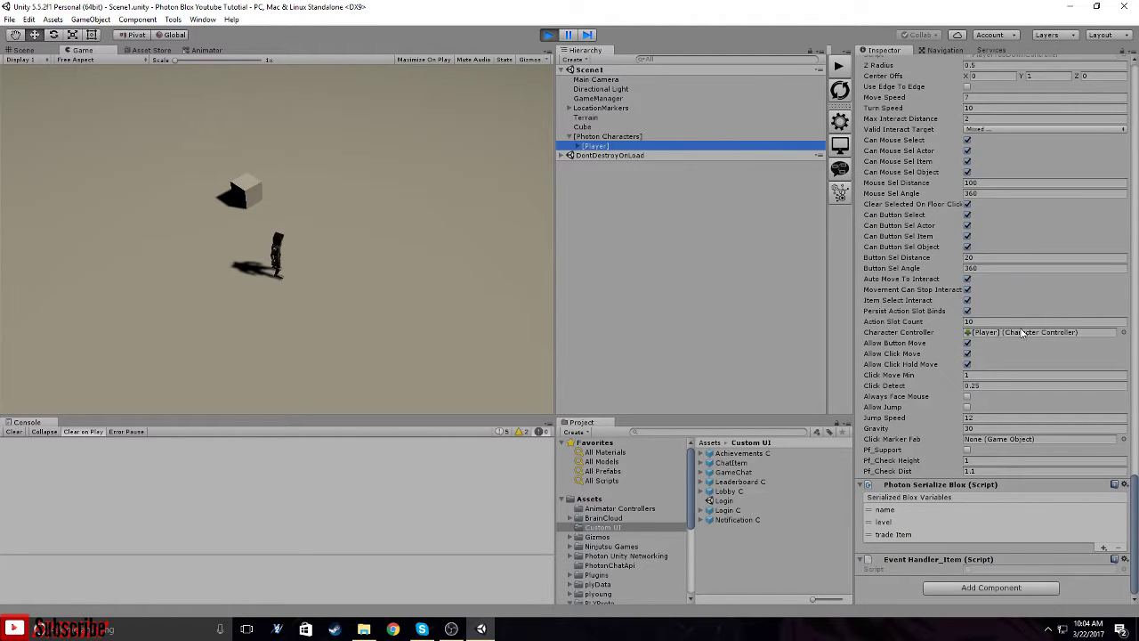
pyautogui.scroll(15, 1022, 332)
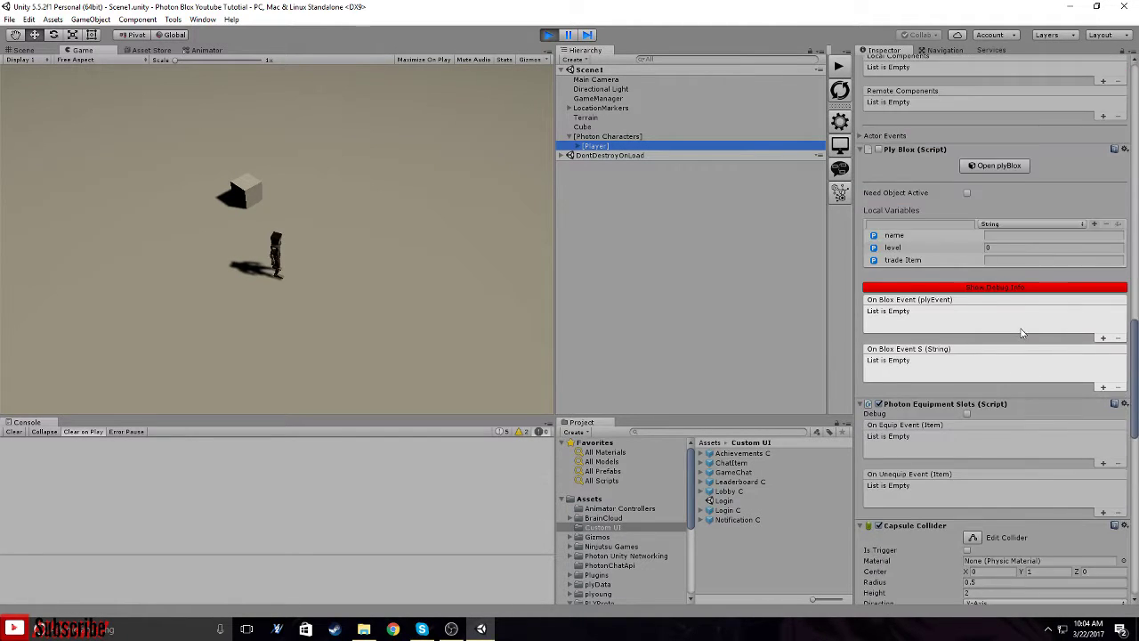
pyautogui.scroll(15, 1022, 332)
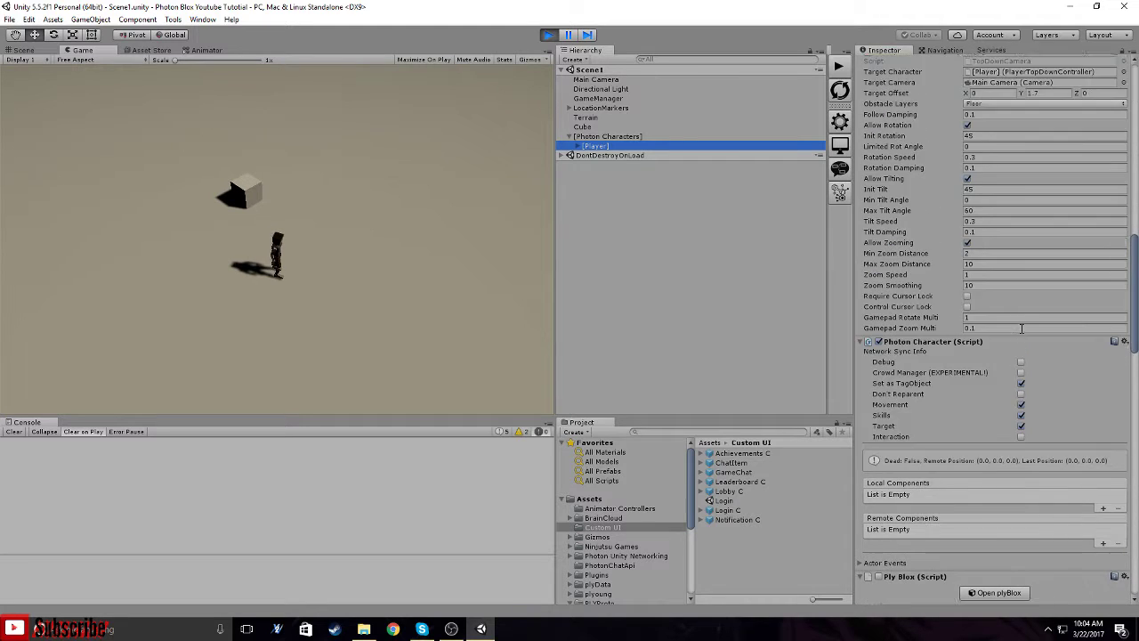
pyautogui.scroll(20, 1021, 329)
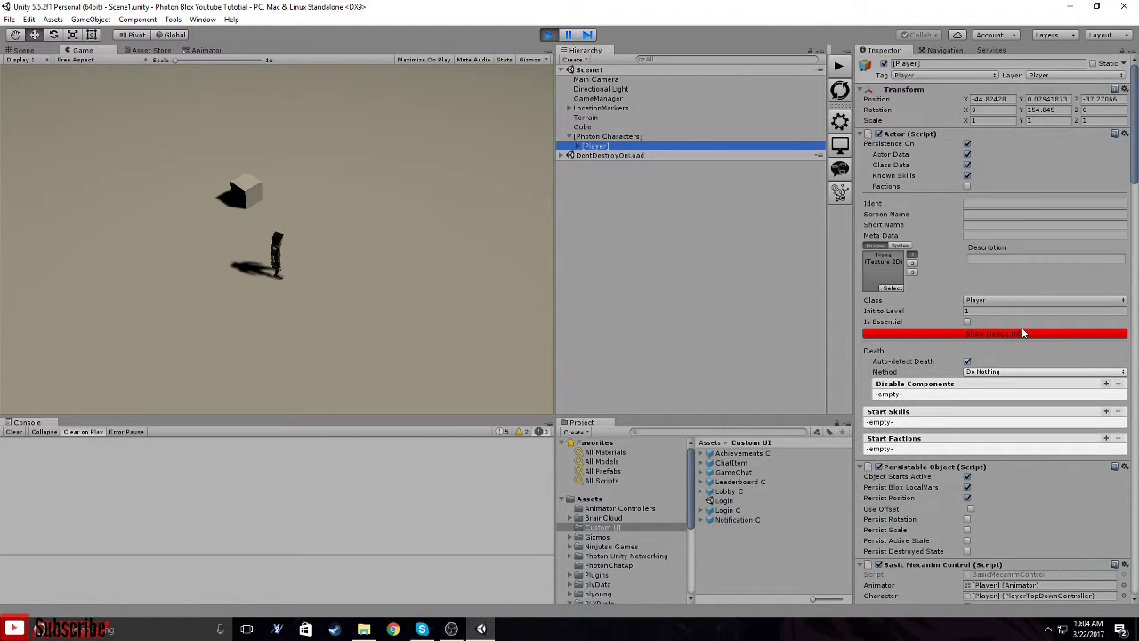
# Stop the running game and open the Scene1 scene from the Assets folder.
pyautogui.click(552, 36)
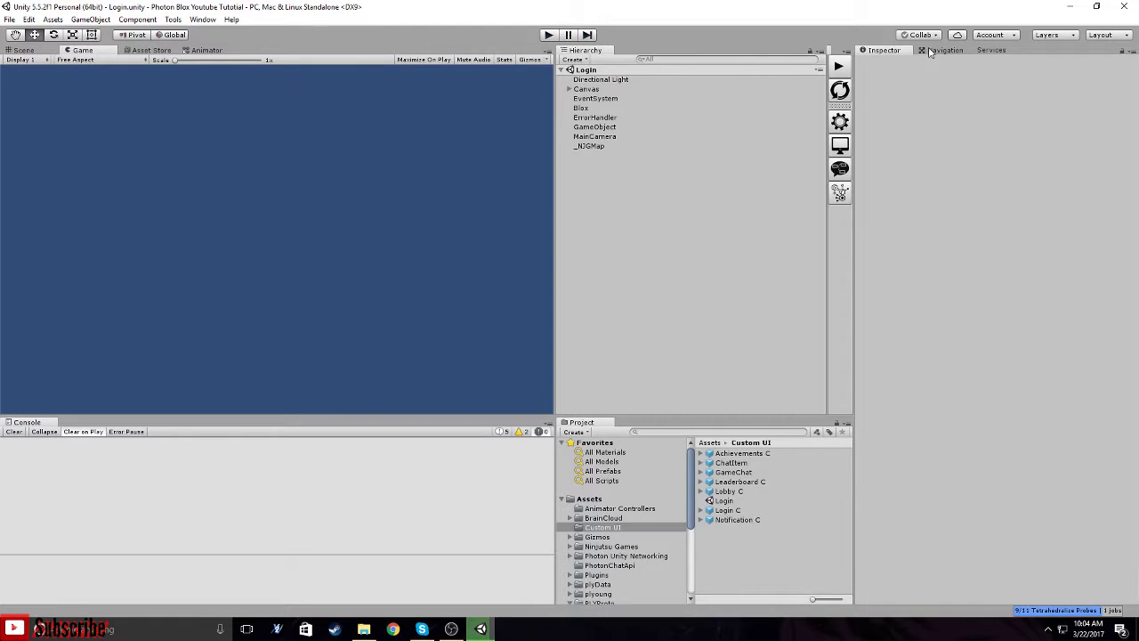
pyautogui.click(589, 499)
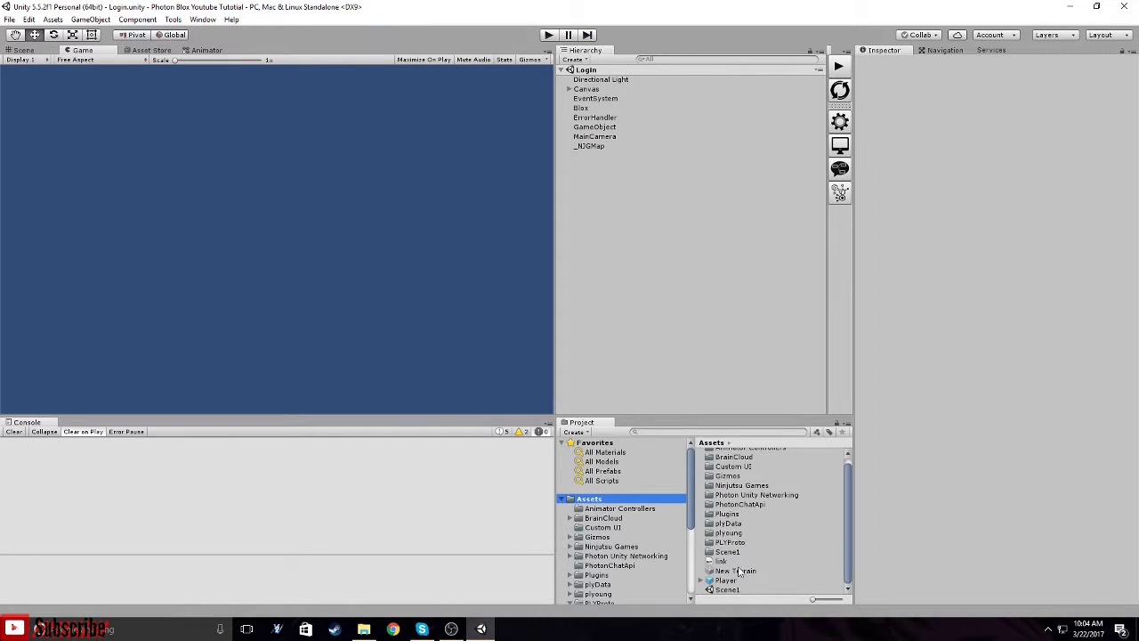
pyautogui.doubleClick(727, 589)
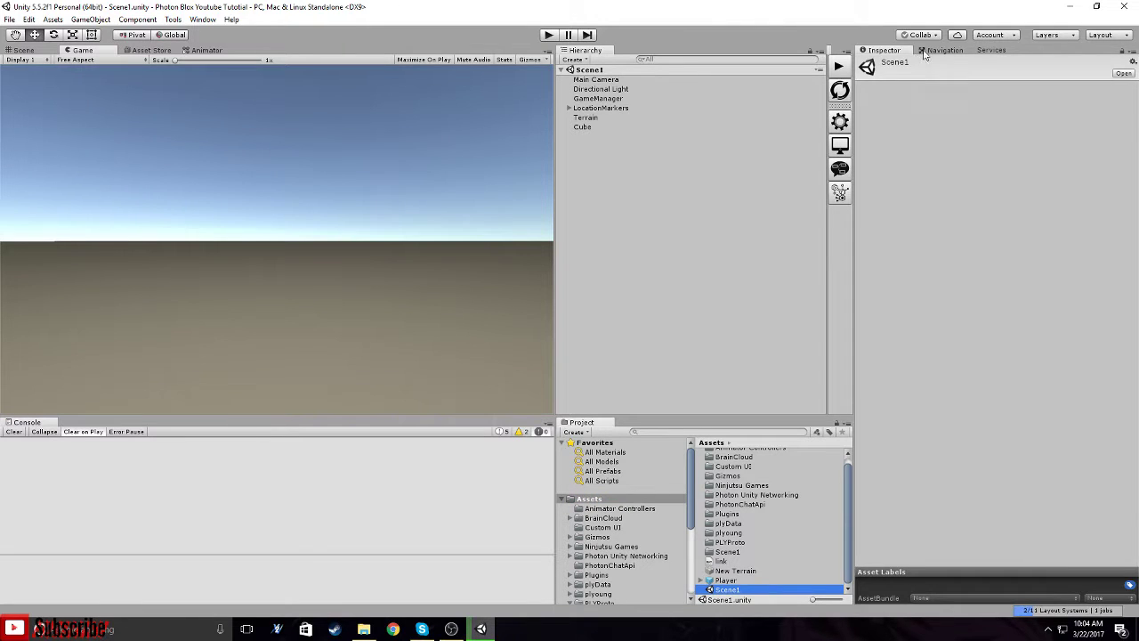
# Display Scene1's baked navmesh in the scene view and examine its coverage around the cube.
pyautogui.click(941, 50)
pyautogui.click(20, 50)
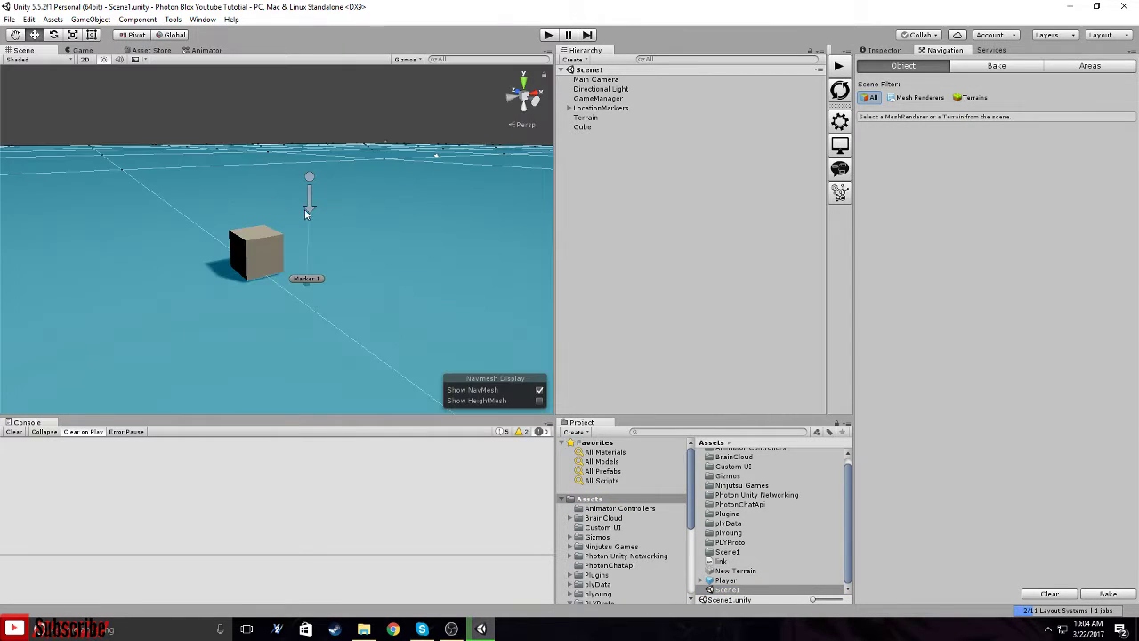
pyautogui.scroll(-3, 309, 261)
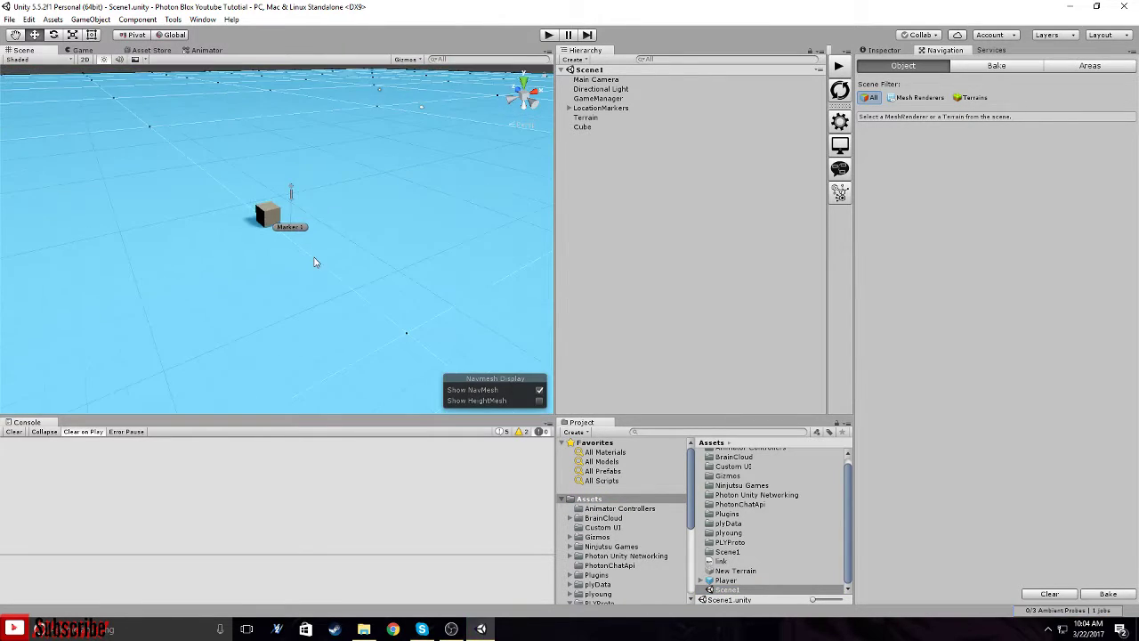
pyautogui.click(885, 51)
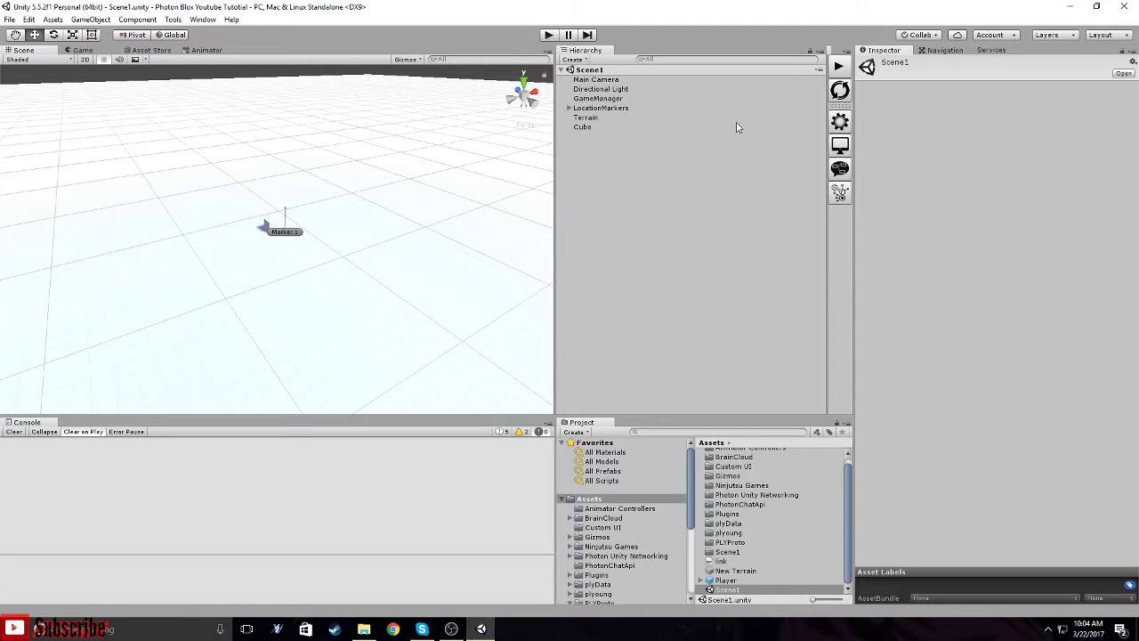
# Remove the Player Top Down Controller component from the Player prefab.
pyautogui.click(724, 580)
pyautogui.scroll(-10, 1000, 306)
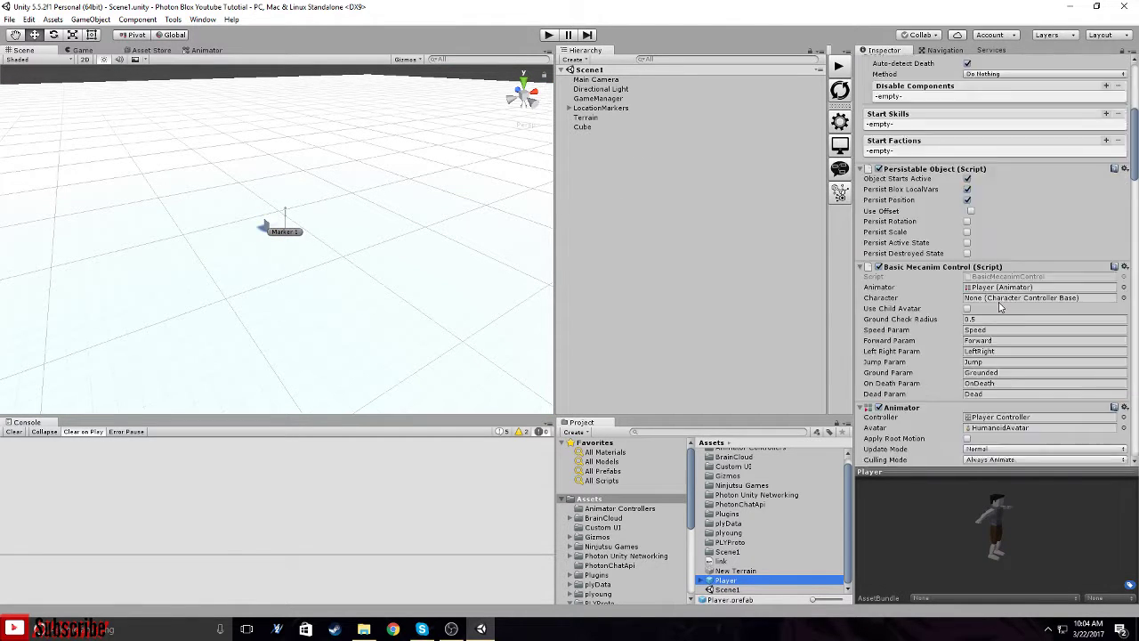
pyautogui.scroll(-3, 949, 155)
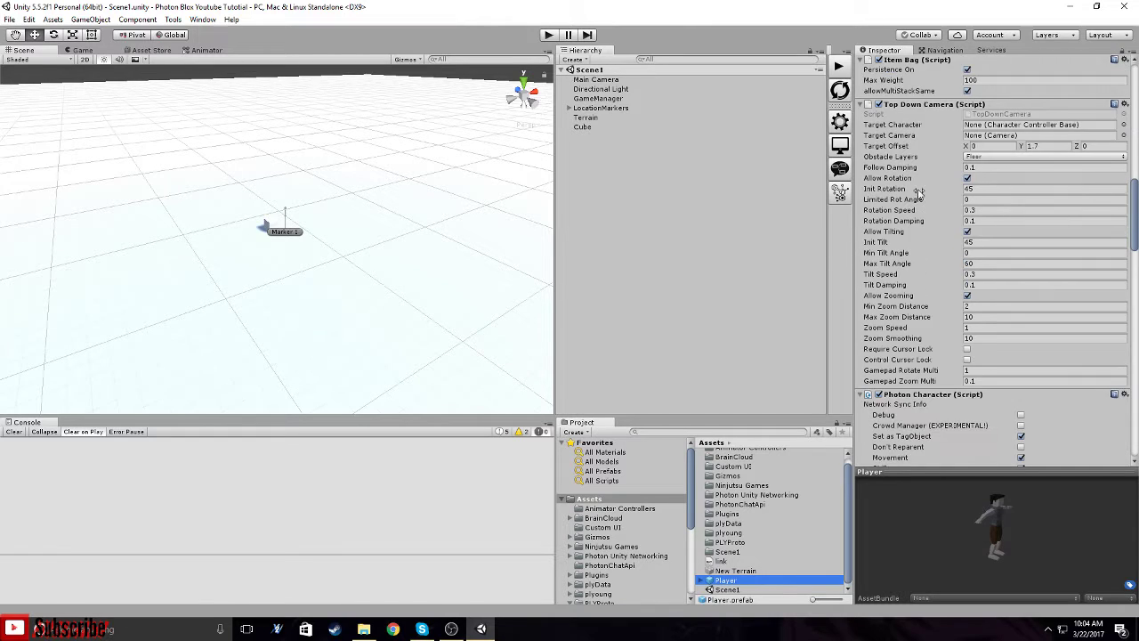
pyautogui.scroll(-15, 999, 127)
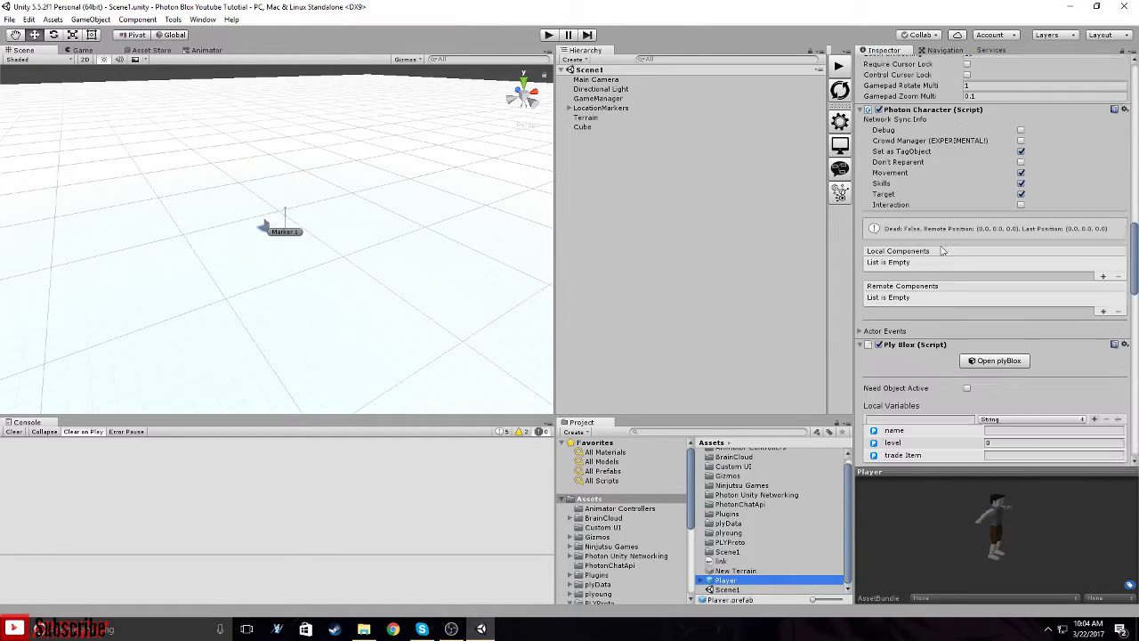
pyautogui.scroll(-8, 942, 252)
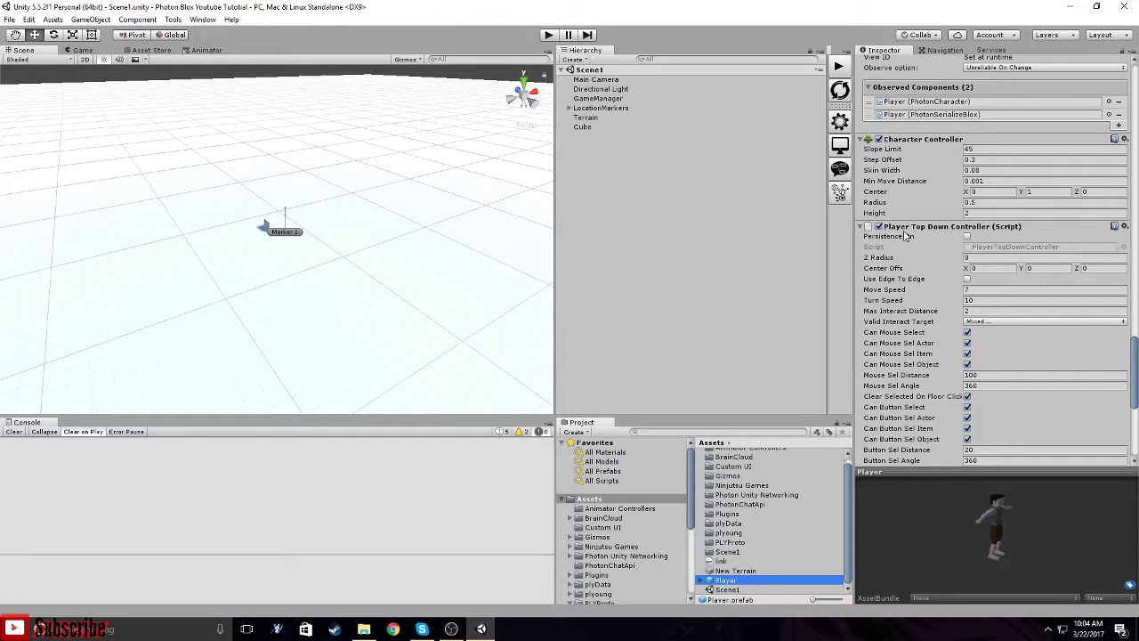
pyautogui.scroll(-8, 1056, 242)
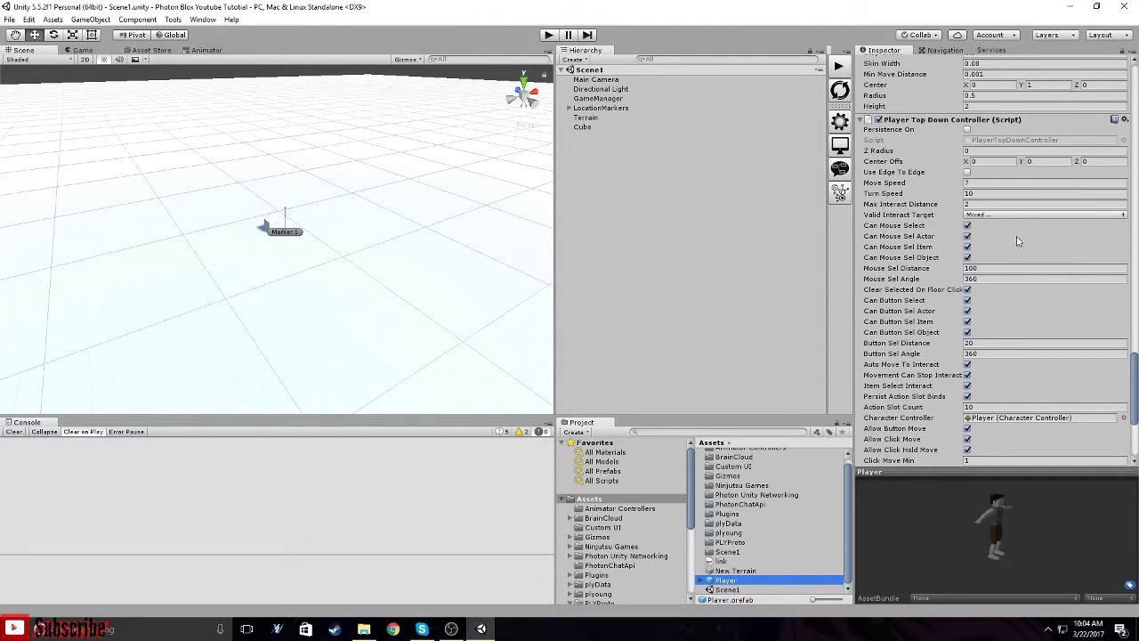
pyautogui.click(942, 50)
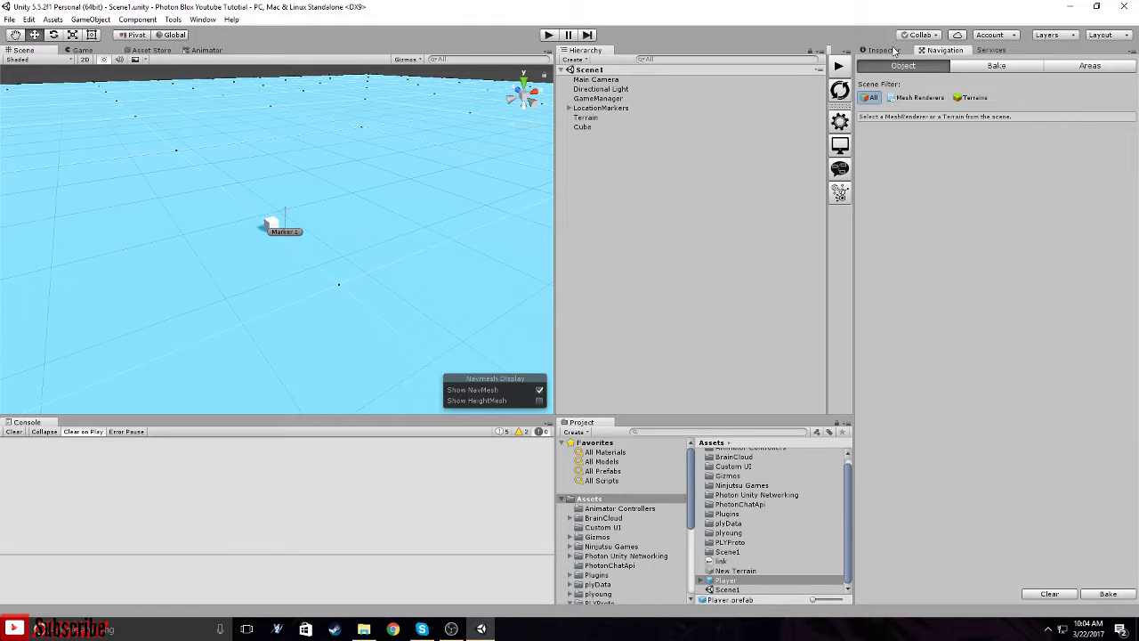
pyautogui.click(895, 51)
pyautogui.scroll(5, 999, 255)
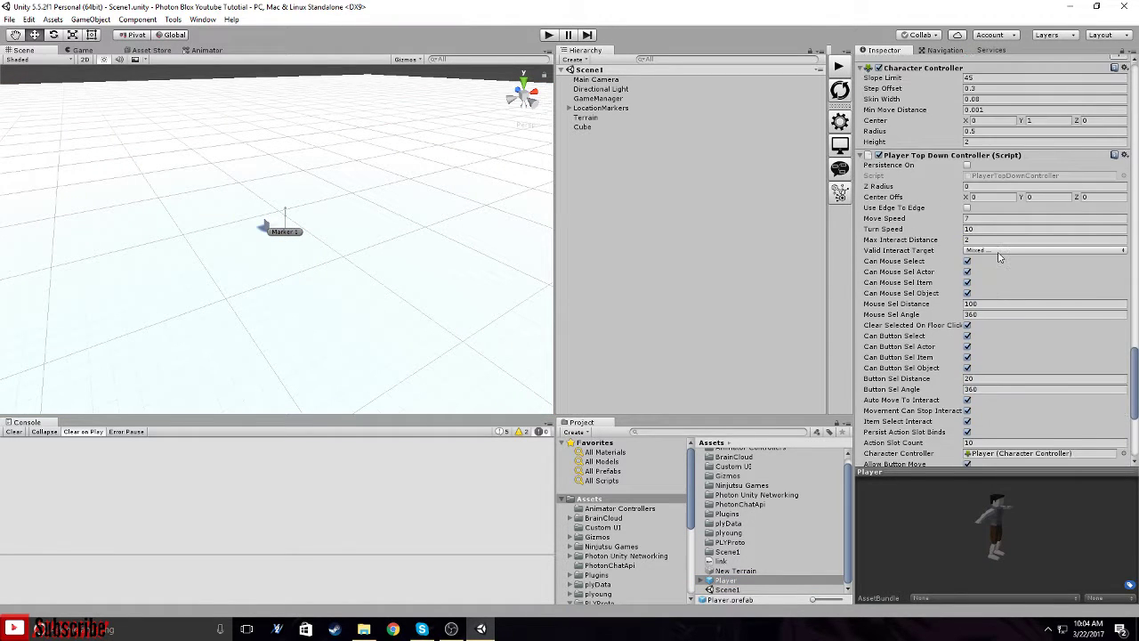
pyautogui.rightClick(917, 159)
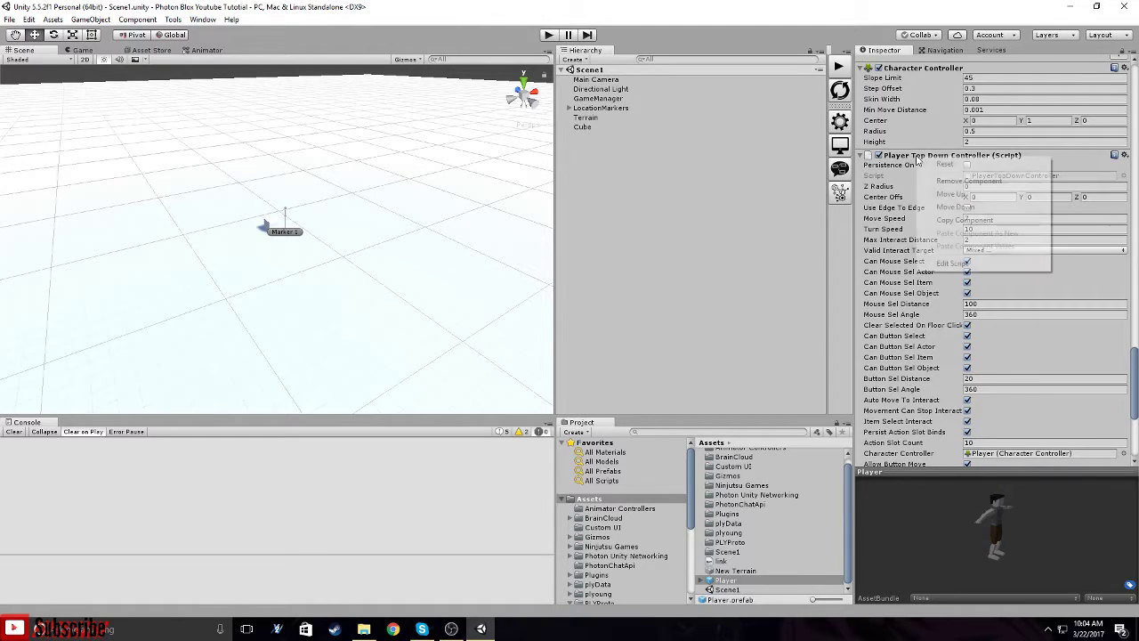
pyautogui.click(965, 182)
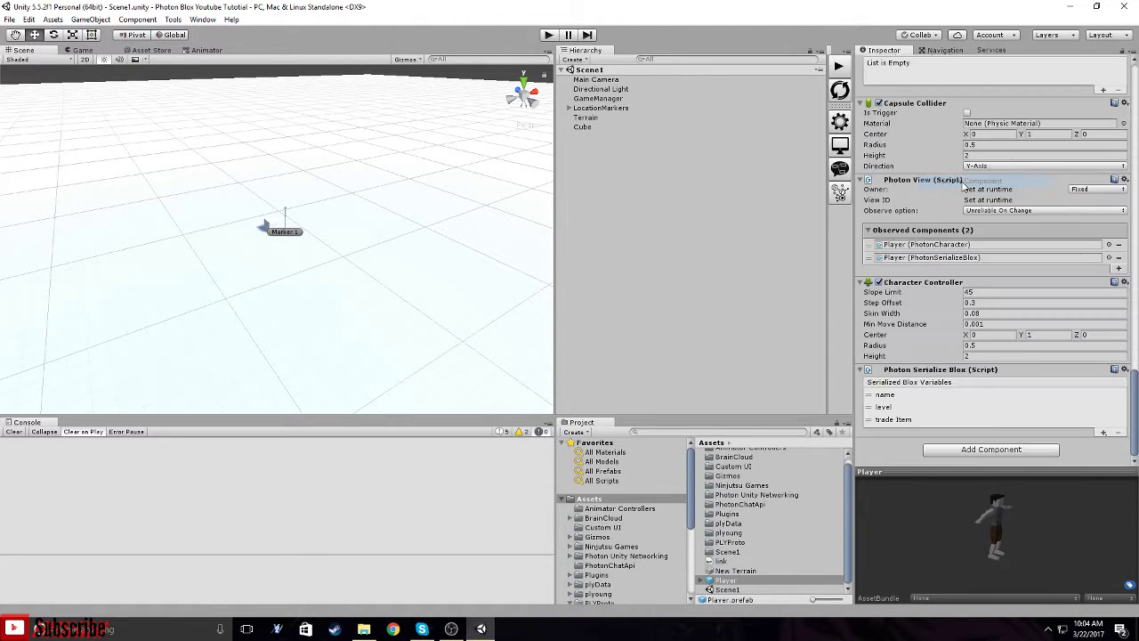
# Add the Player Top Down Nav Controller component to the Player prefab.
pyautogui.click(993, 451)
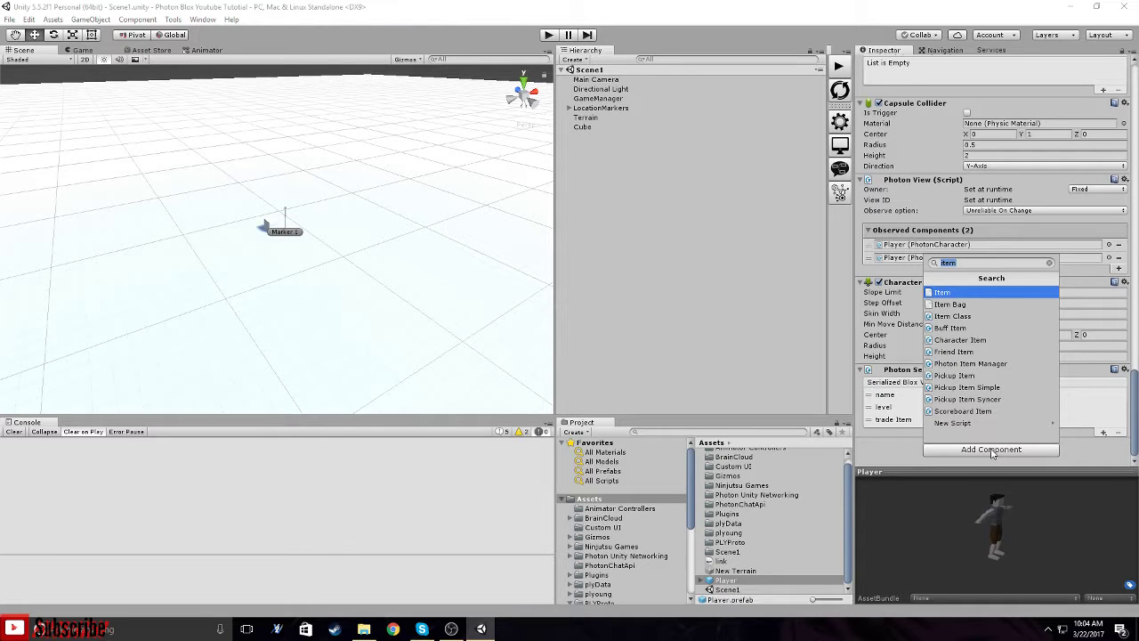
pyautogui.write('top')
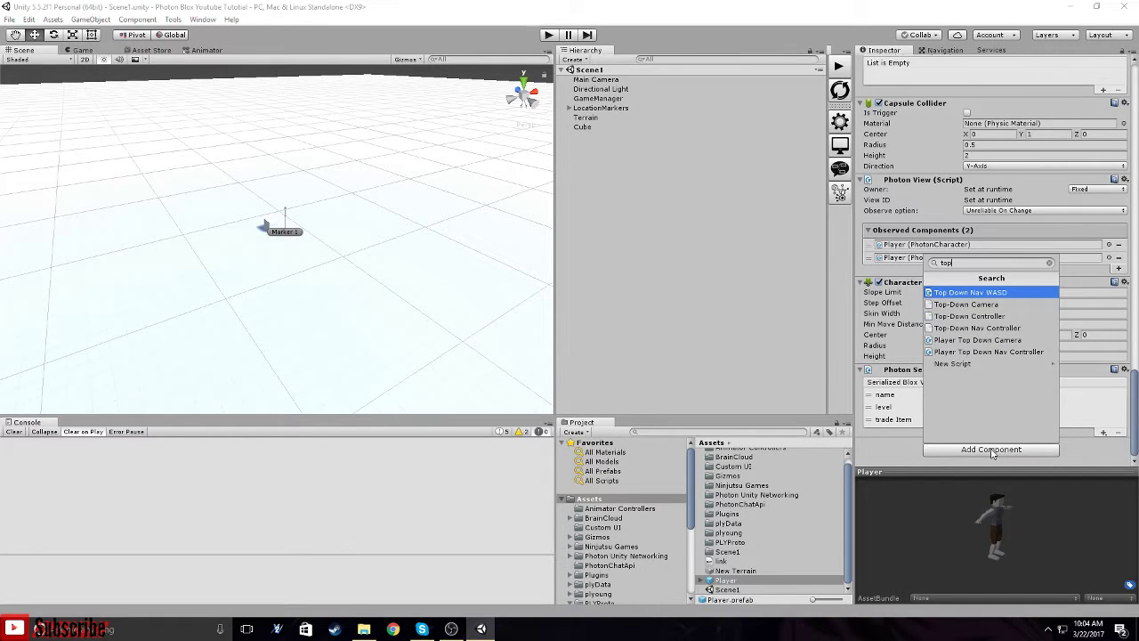
pyautogui.press('Down')
pyautogui.press('Down')
pyautogui.press('Down')
pyautogui.press('Down')
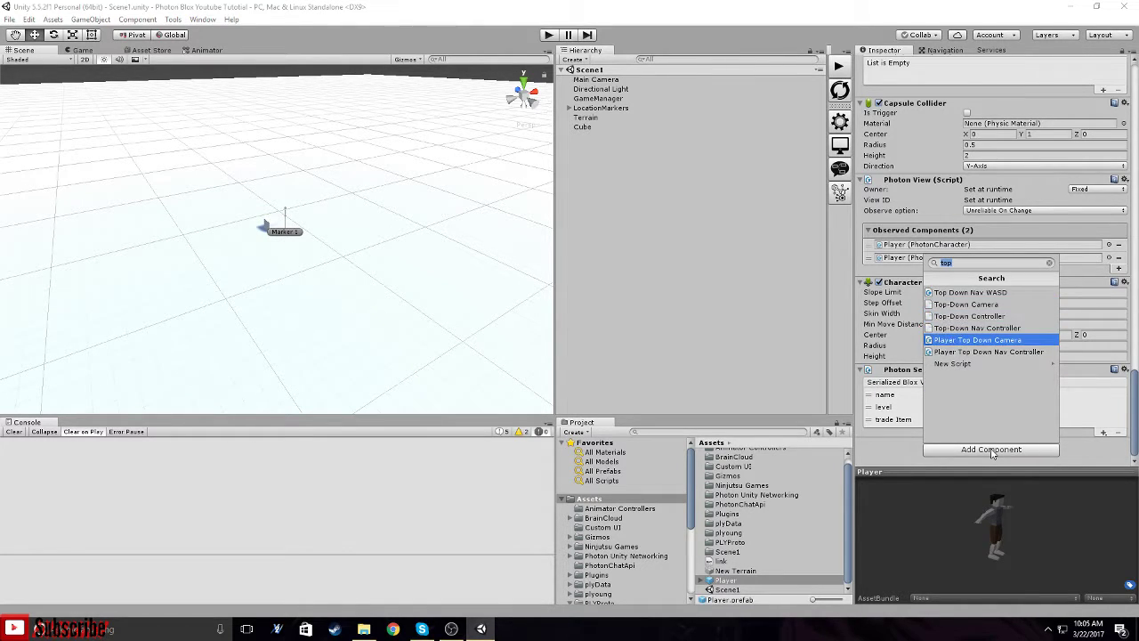
pyautogui.press('Down')
pyautogui.press('Return')
pyautogui.scroll(-10, 988, 369)
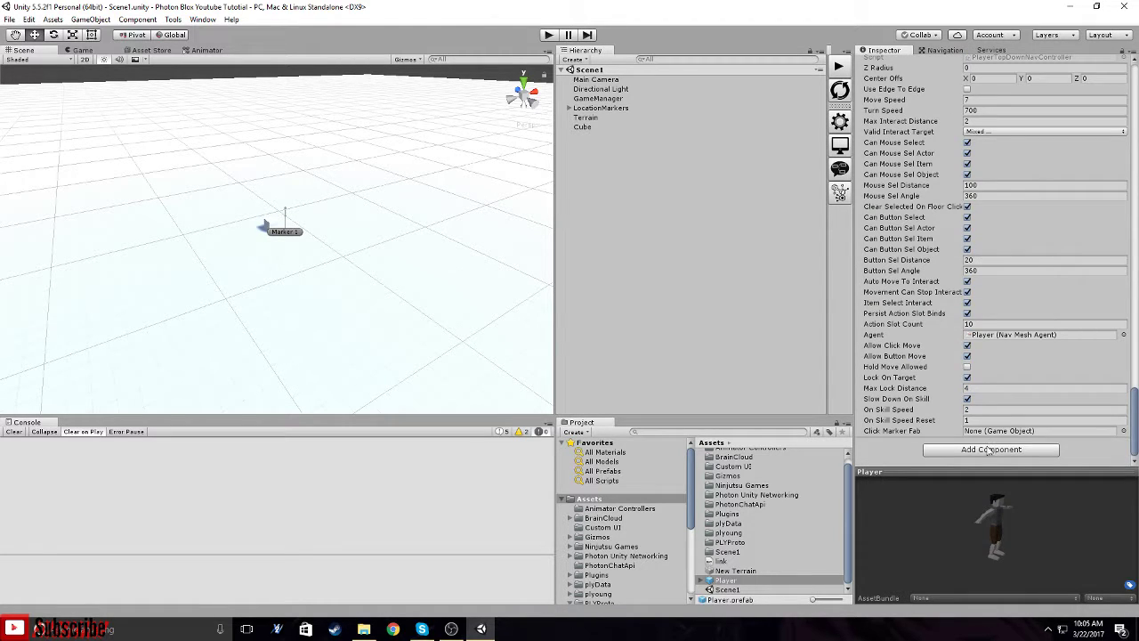
# Look through the player controllers offered in the plyGame Character component category without adding one.
pyautogui.click(988, 449)
pyautogui.click(1050, 262)
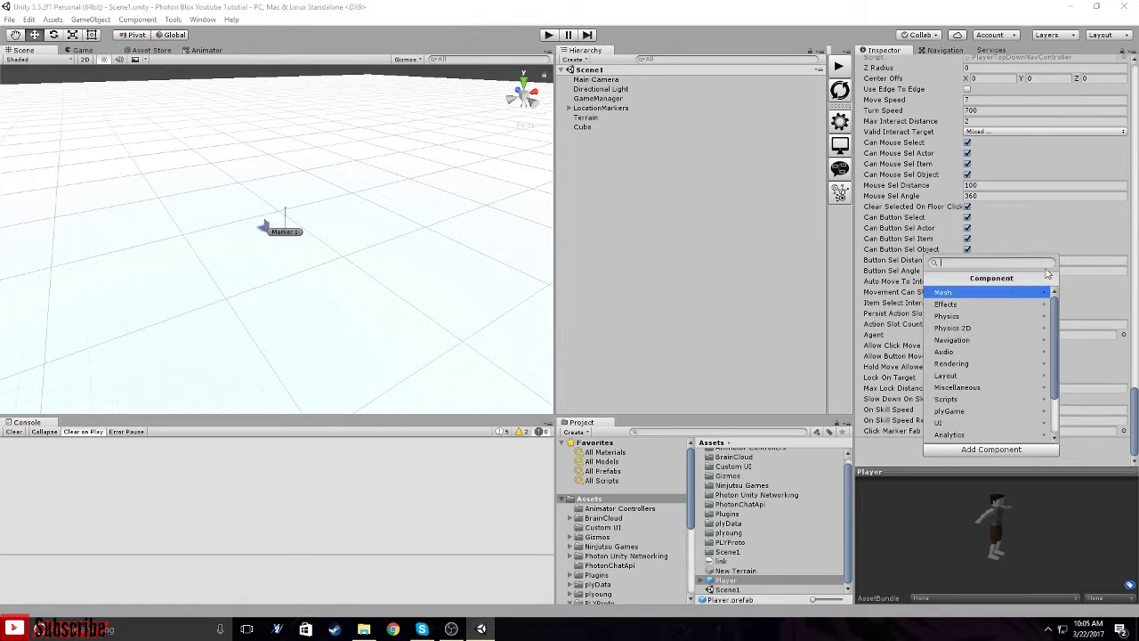
pyautogui.click(961, 411)
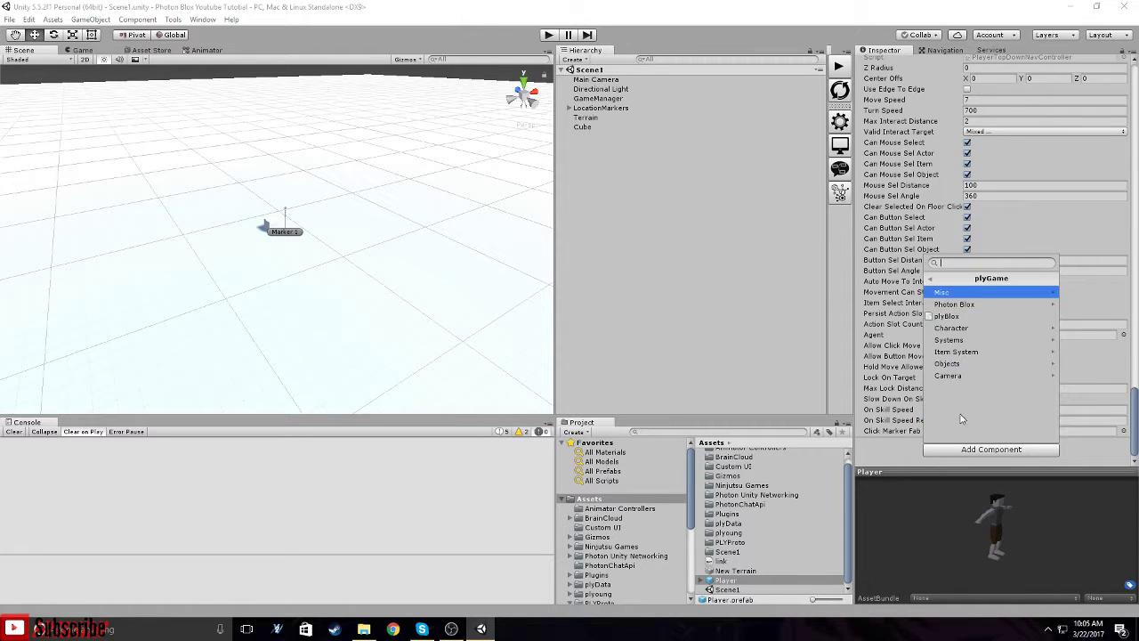
pyautogui.click(950, 328)
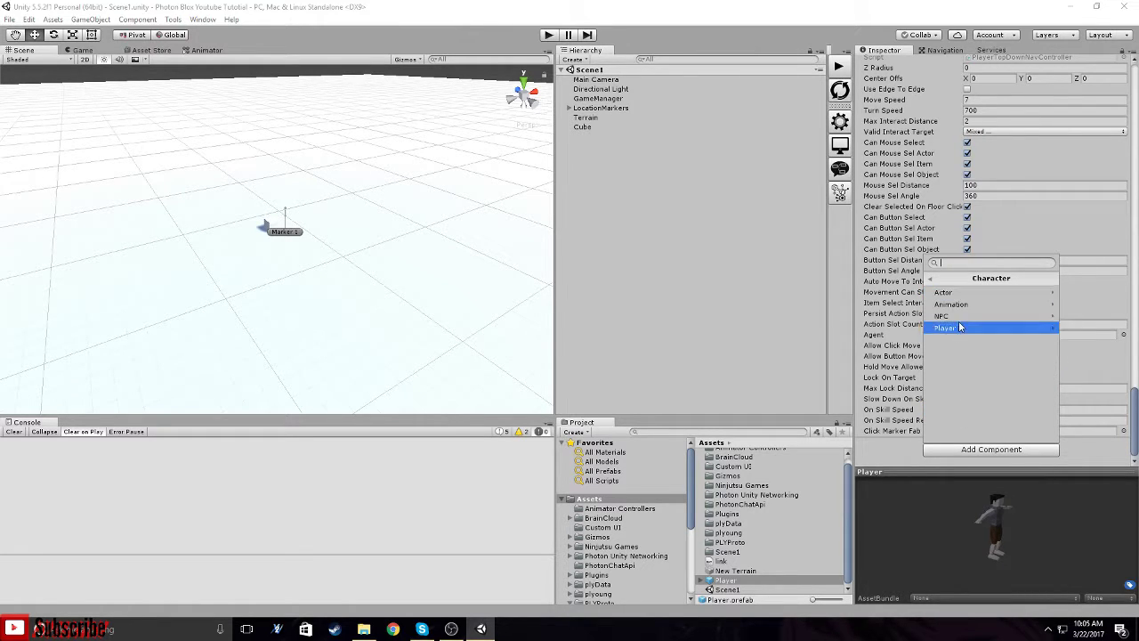
pyautogui.click(947, 327)
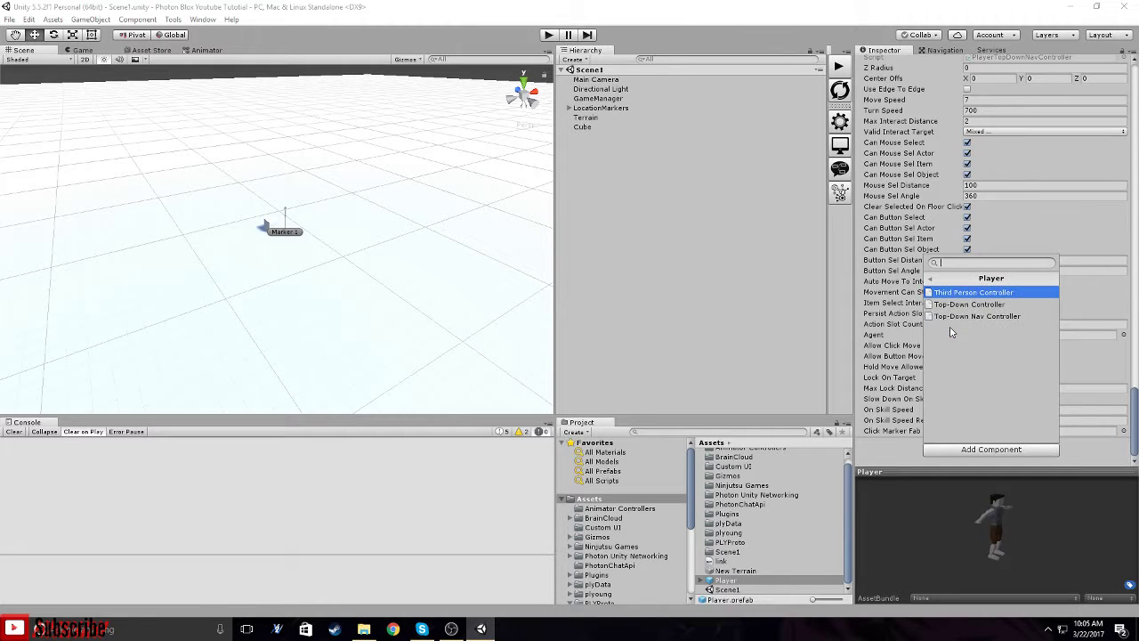
pyautogui.click(1080, 463)
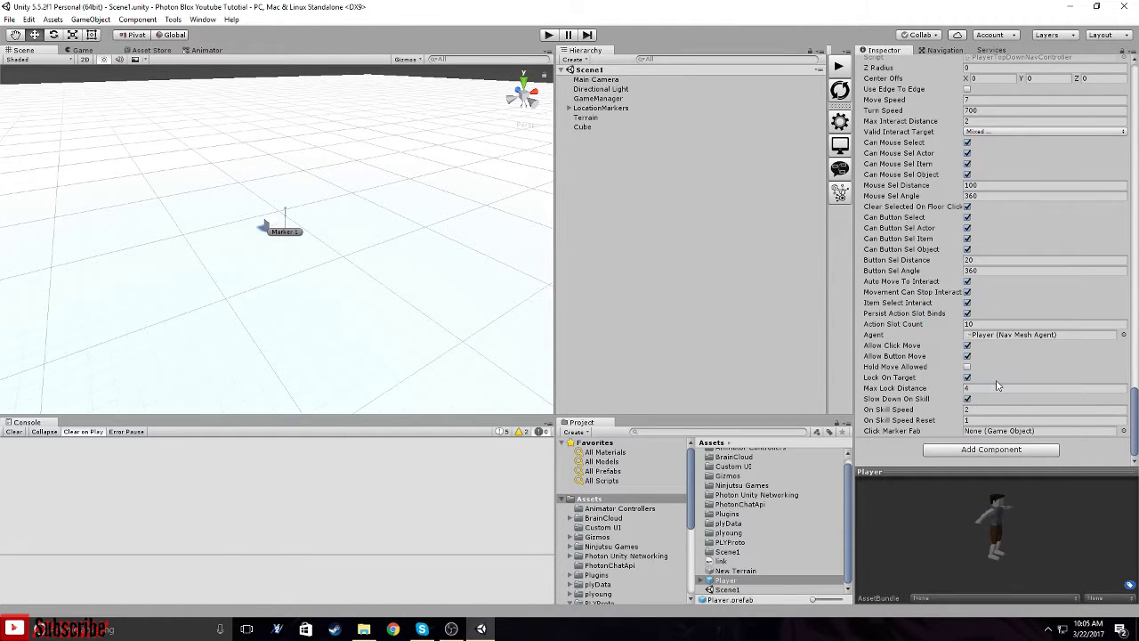
# Review the Player Top Down Nav Controller settings, including the Valid Interact Target options.
pyautogui.scroll(3, 984, 363)
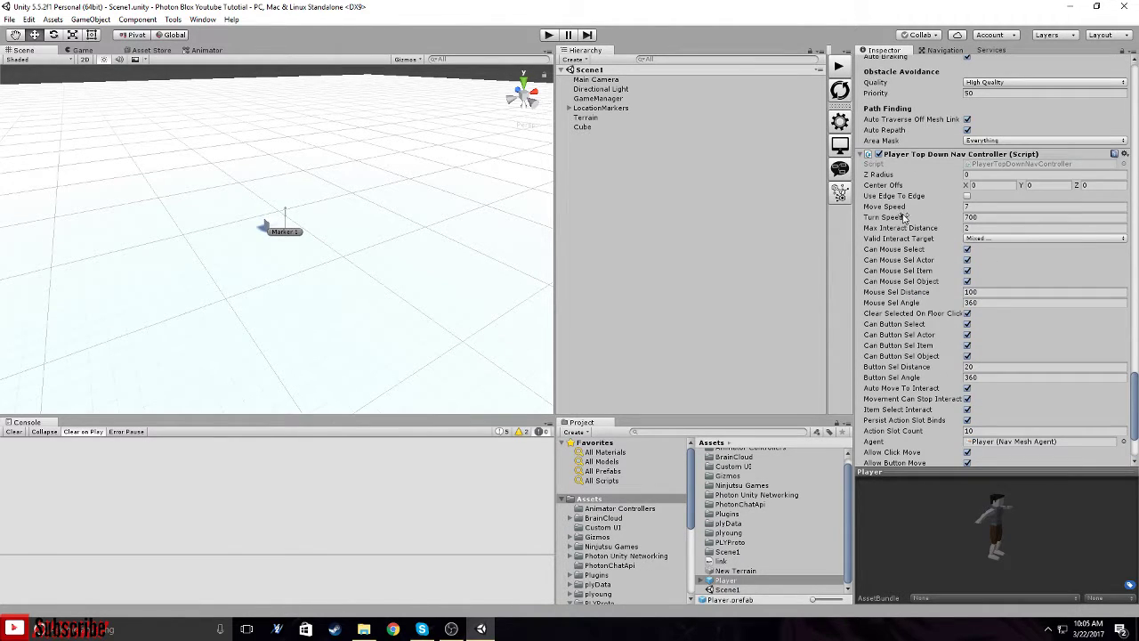
pyautogui.click(1000, 239)
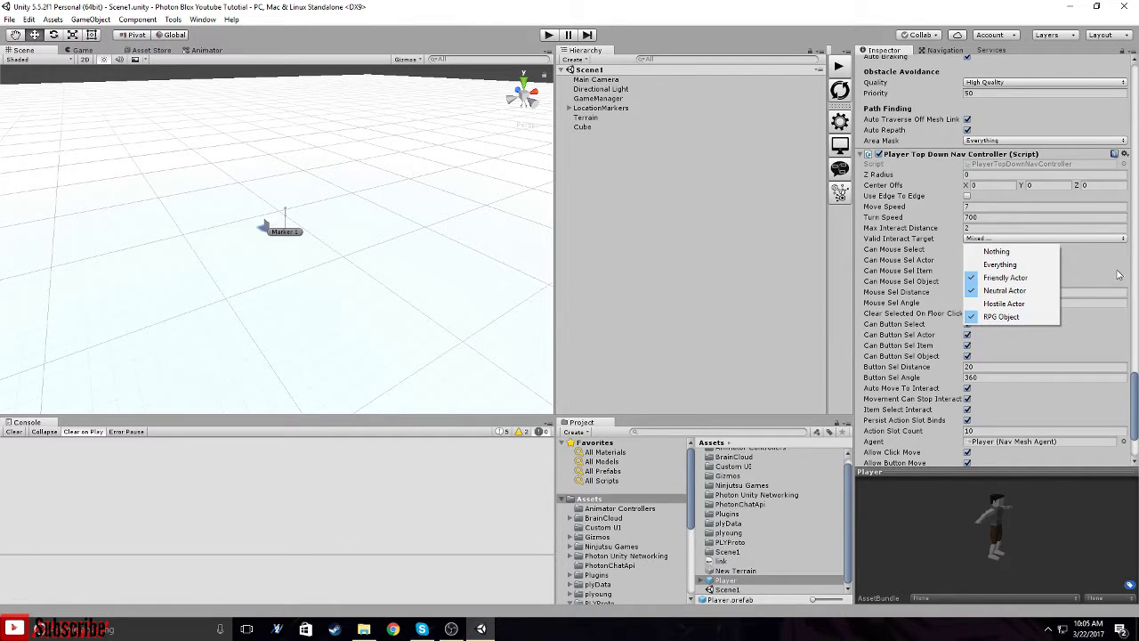
pyautogui.click(1136, 399)
pyautogui.scroll(-3, 1056, 354)
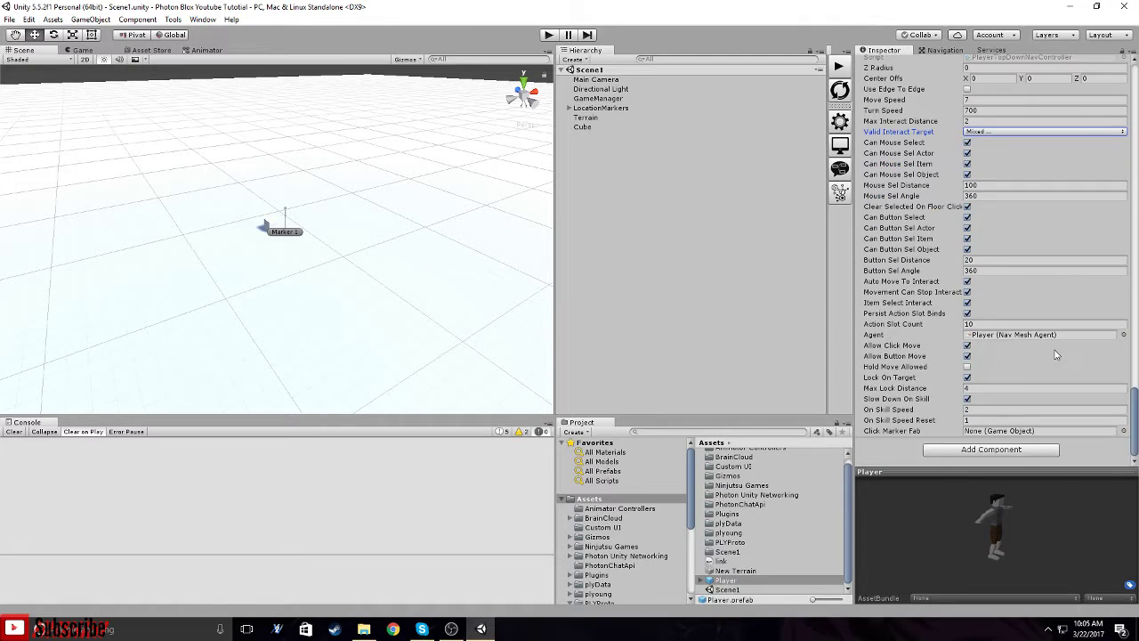
pyautogui.scroll(5, 1057, 354)
pyautogui.scroll(-5, 1056, 355)
# Make the Cube Navigation Static with off-mesh links generated and the Not Walkable area, and bake the navmesh.
pyautogui.click(582, 129)
pyautogui.click(945, 51)
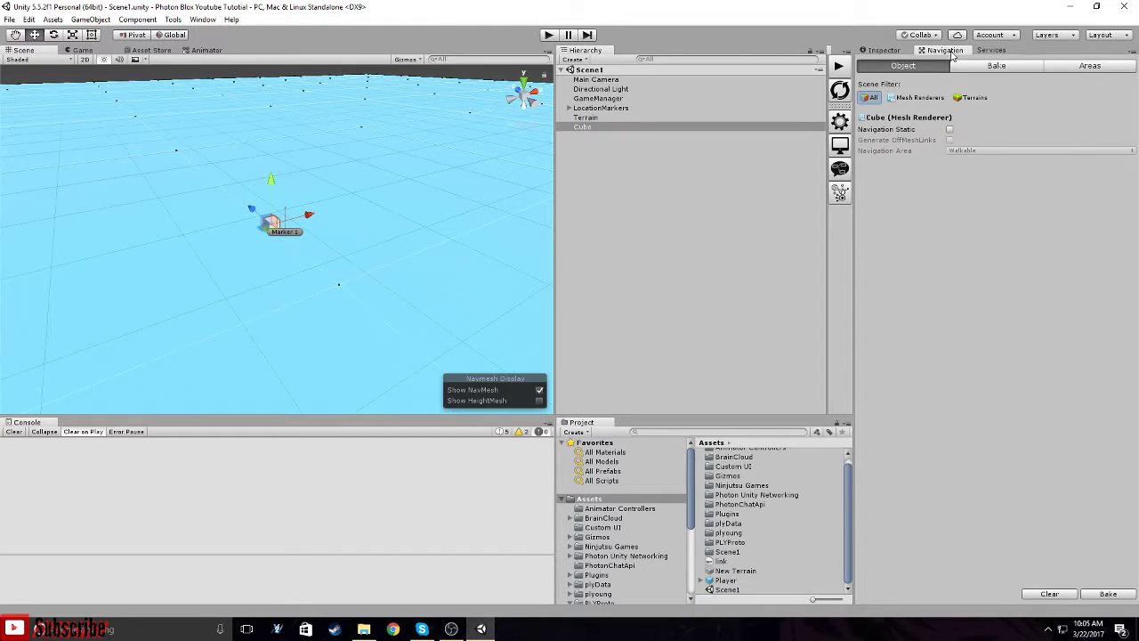
pyautogui.click(950, 129)
pyautogui.click(957, 151)
pyautogui.click(979, 176)
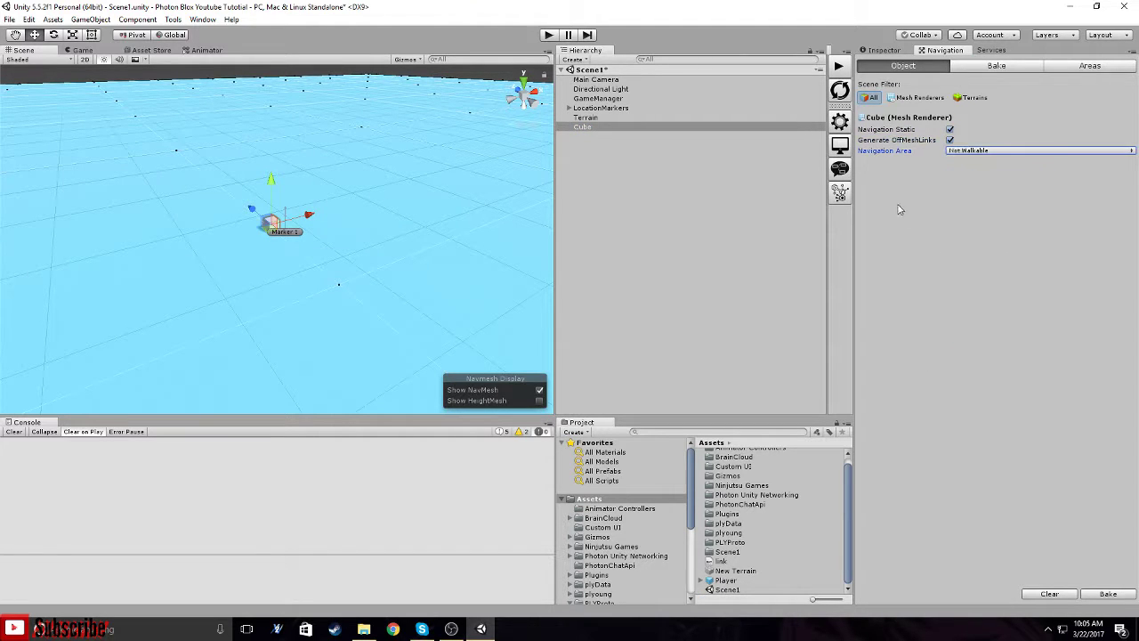
pyautogui.click(1109, 594)
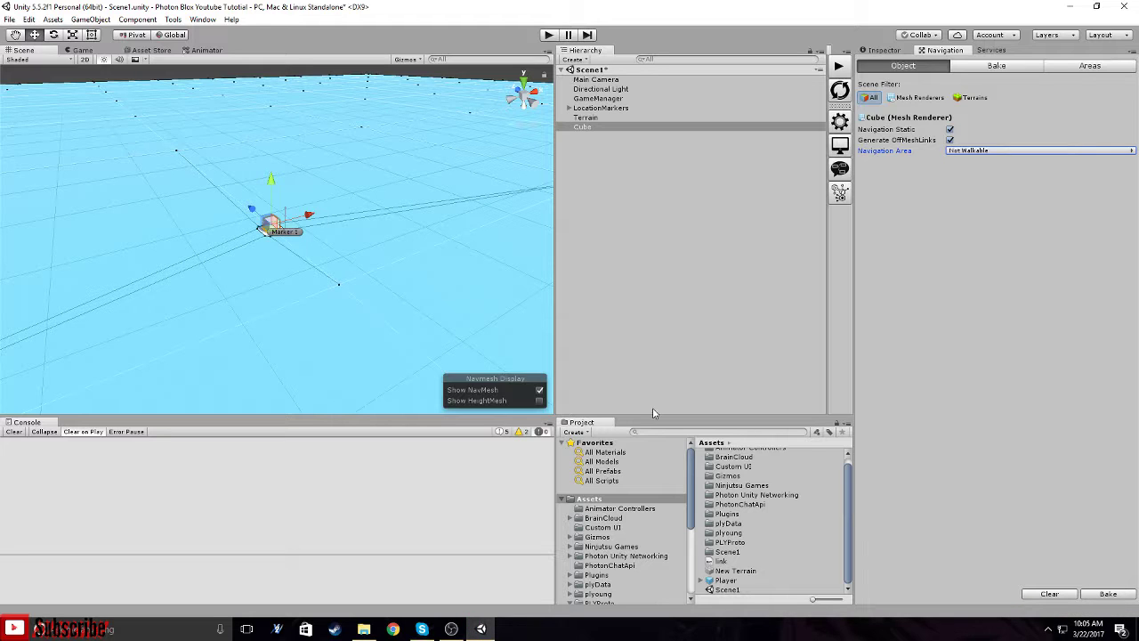
# Deselect the Cube and save Scene1.
pyautogui.click(888, 50)
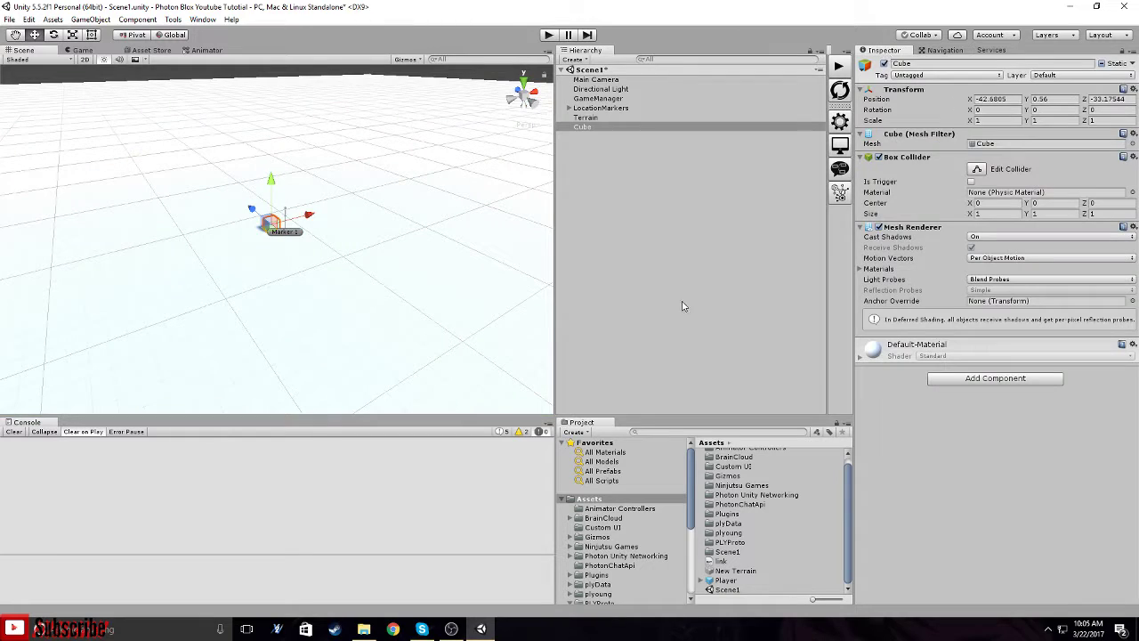
pyautogui.click(624, 267)
pyautogui.hotkey('ctrl', 's')
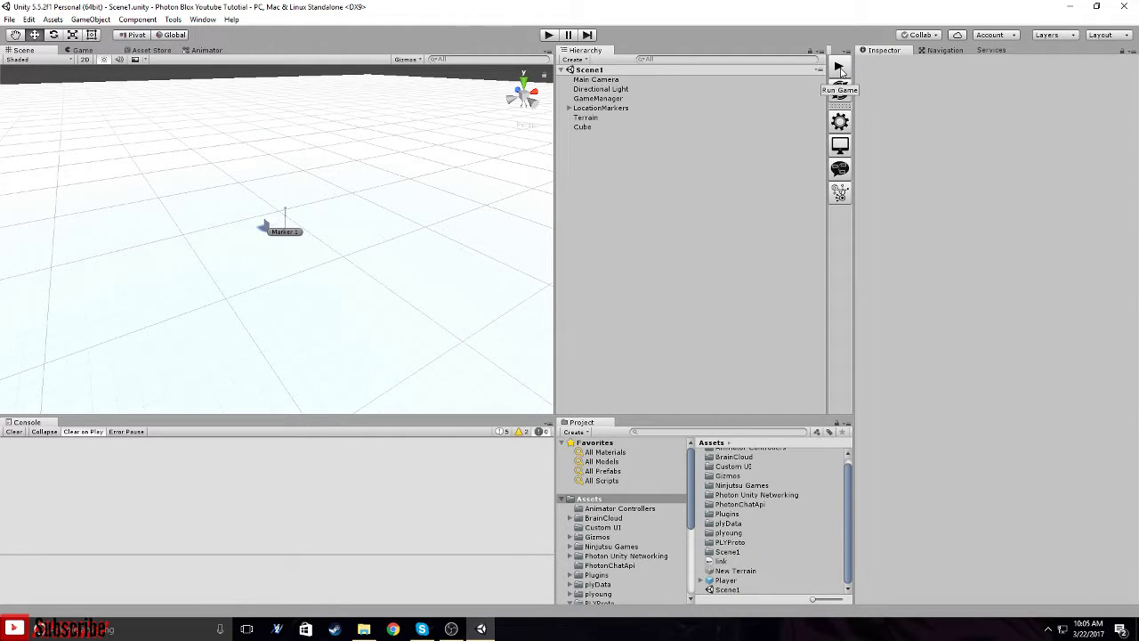
# Run the game and log in with the account's e-mail and password.
pyautogui.click(840, 69)
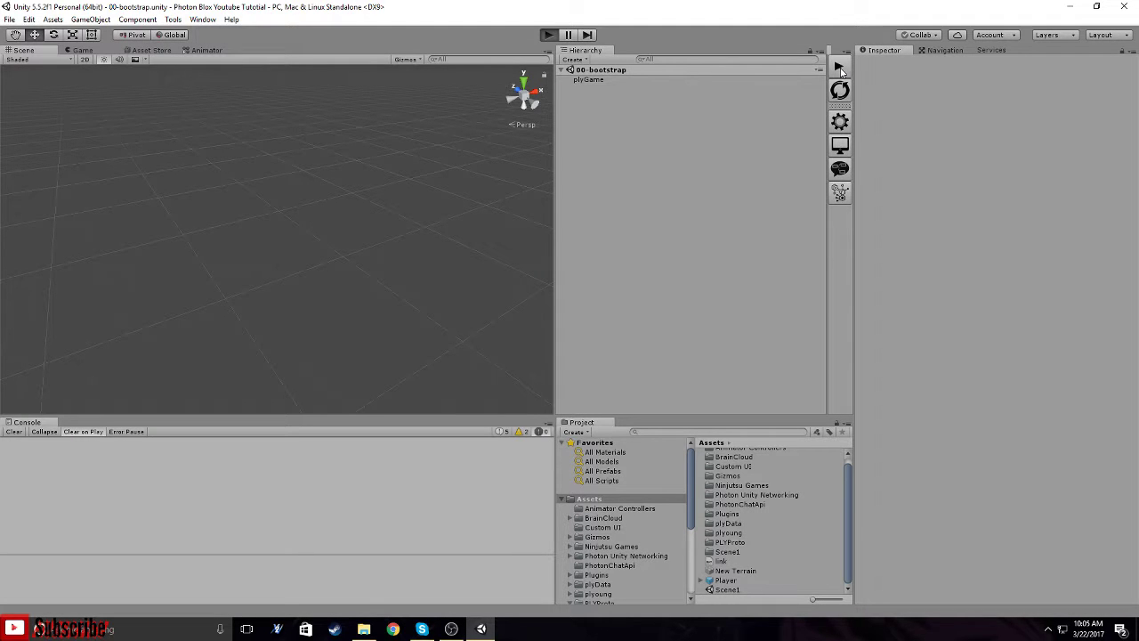
pyautogui.click(343, 313)
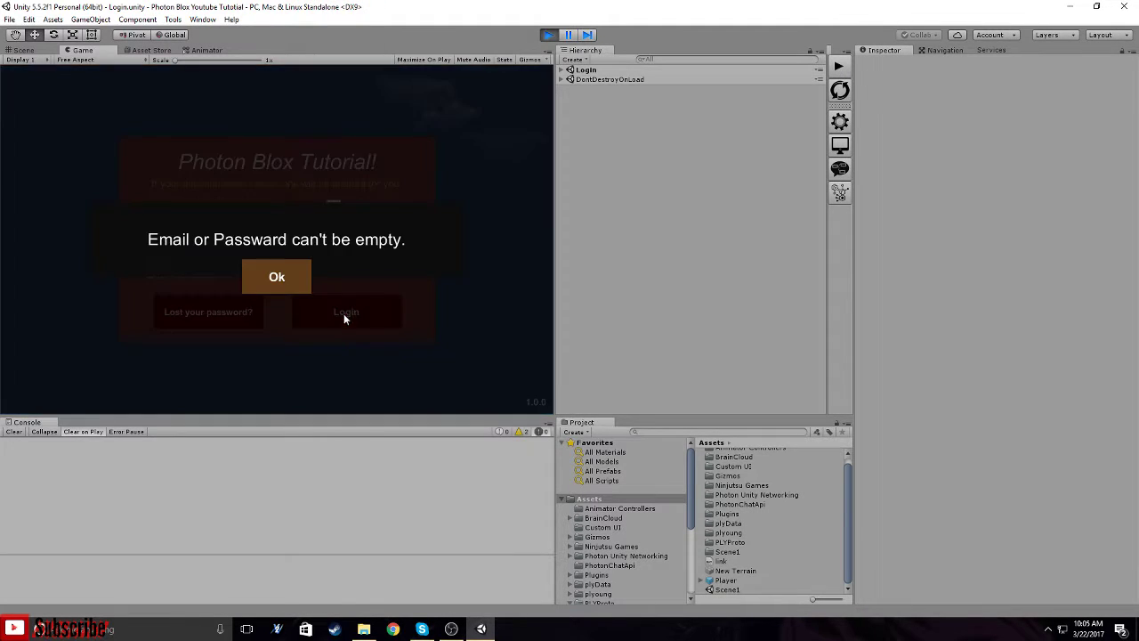
pyautogui.click(281, 277)
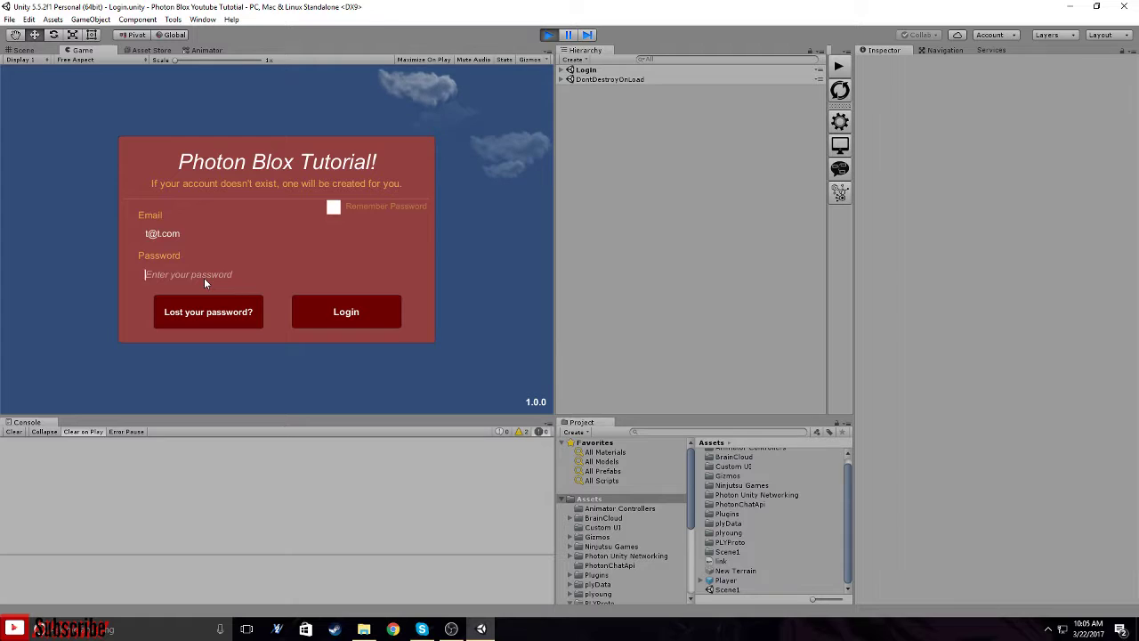
pyautogui.write('1')
pyautogui.click(331, 307)
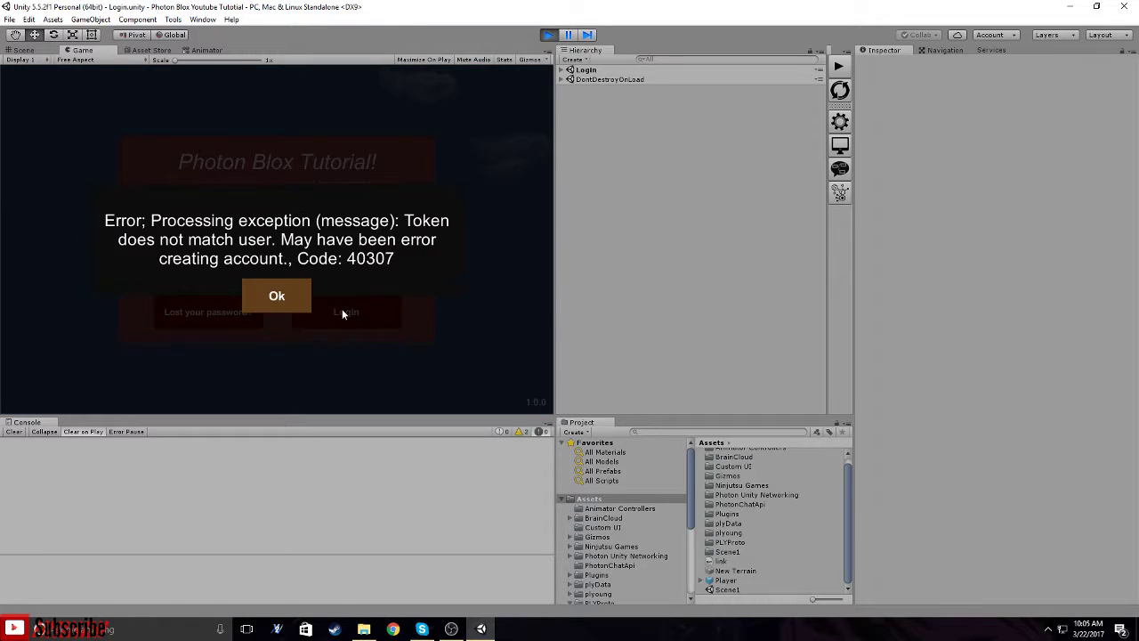
pyautogui.click(291, 297)
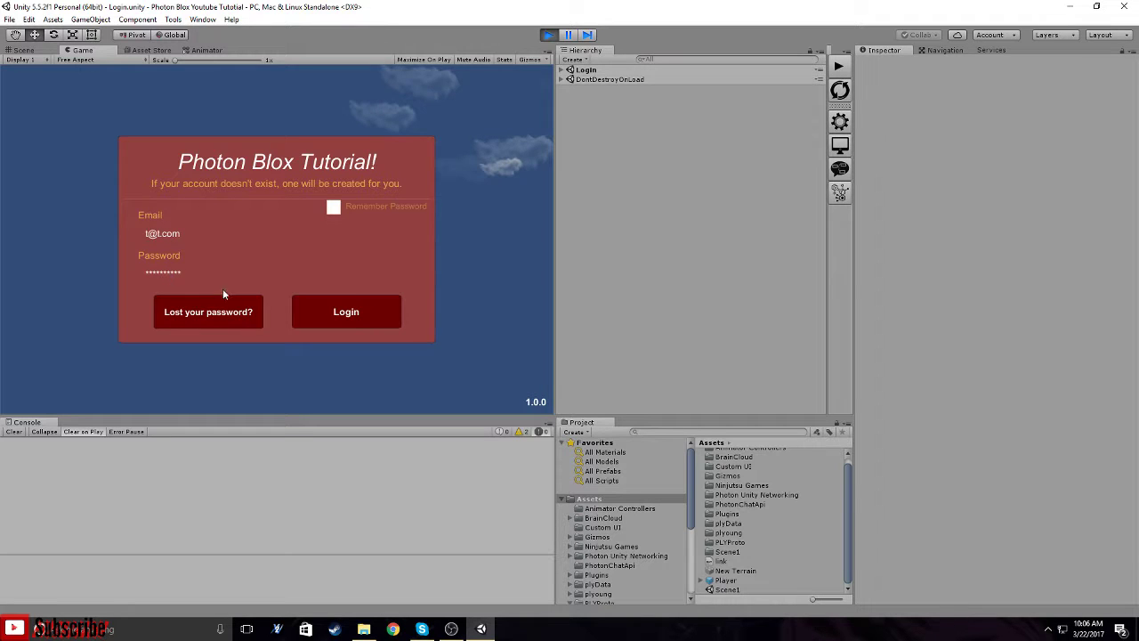
pyautogui.click(311, 324)
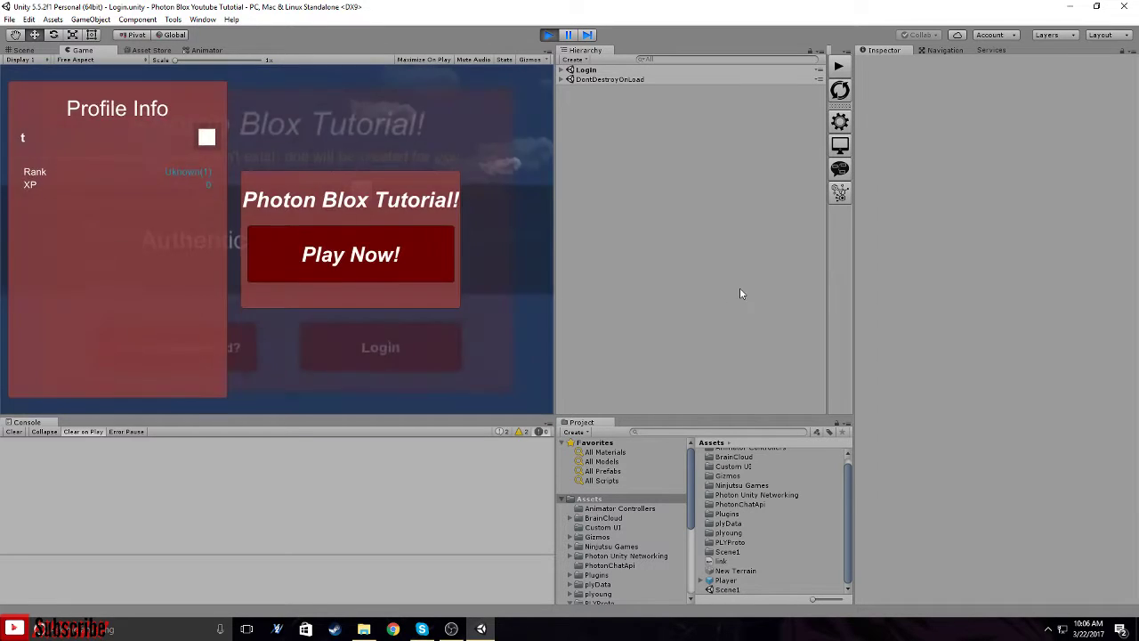
# Start playing and send the character to ground spots around the cube to test its pathfinding, ending play mode.
pyautogui.click(352, 245)
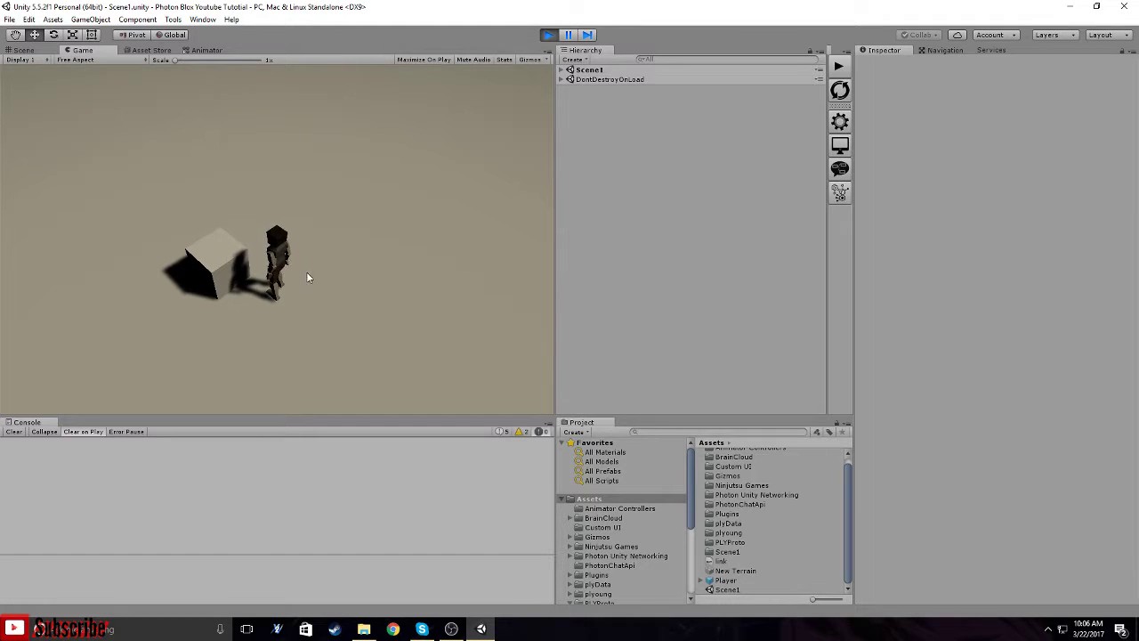
pyautogui.click(206, 281)
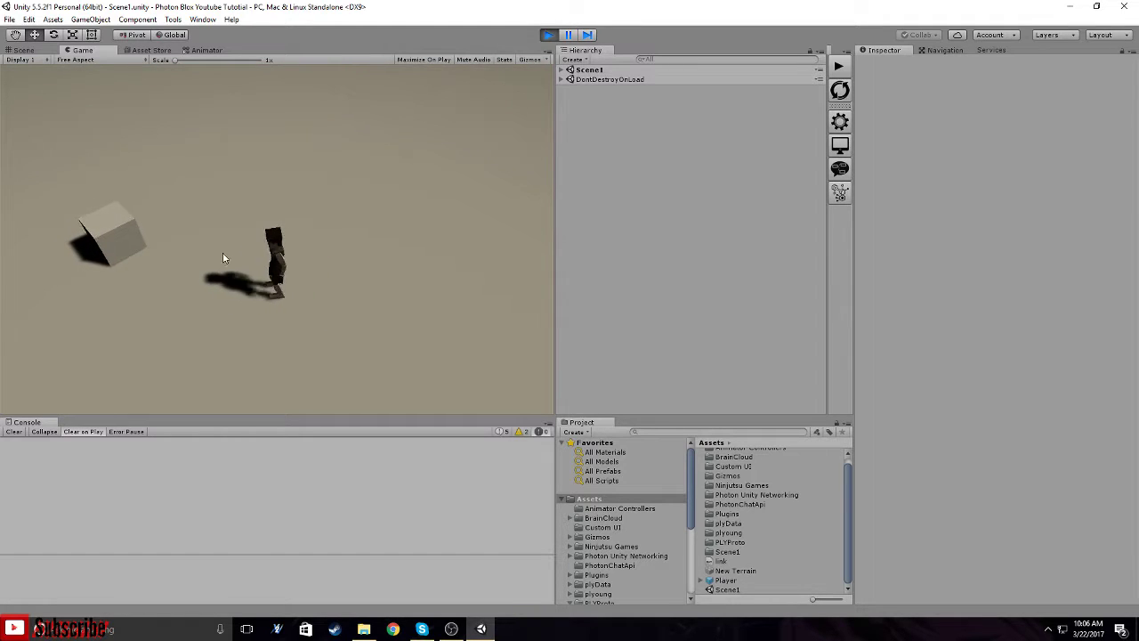
pyautogui.scroll(-3, 233, 269)
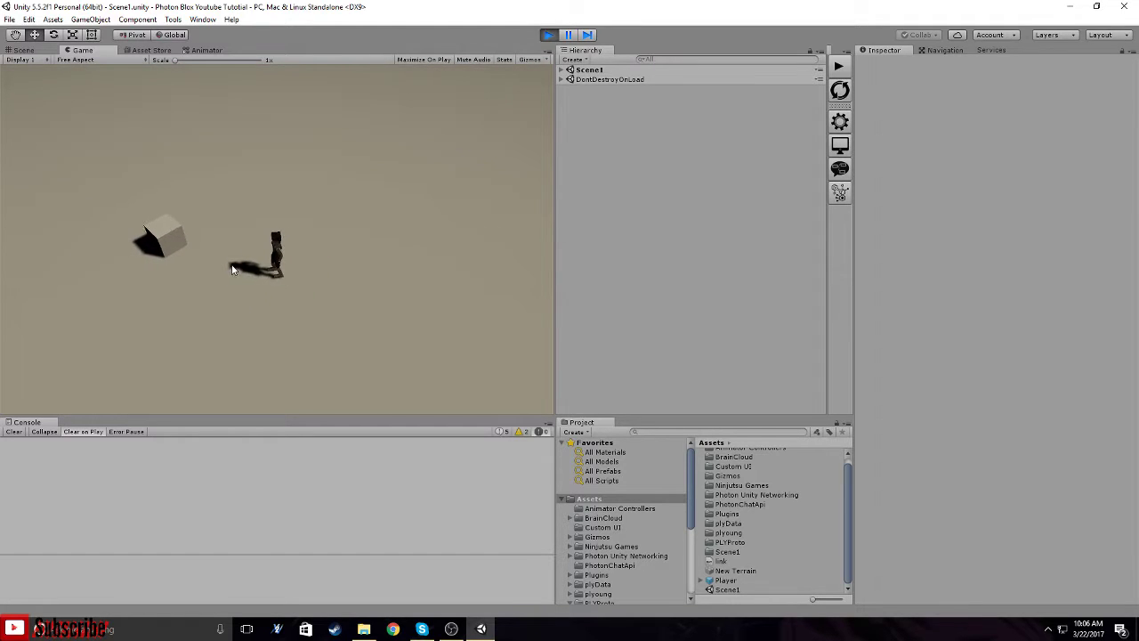
pyautogui.click(75, 213)
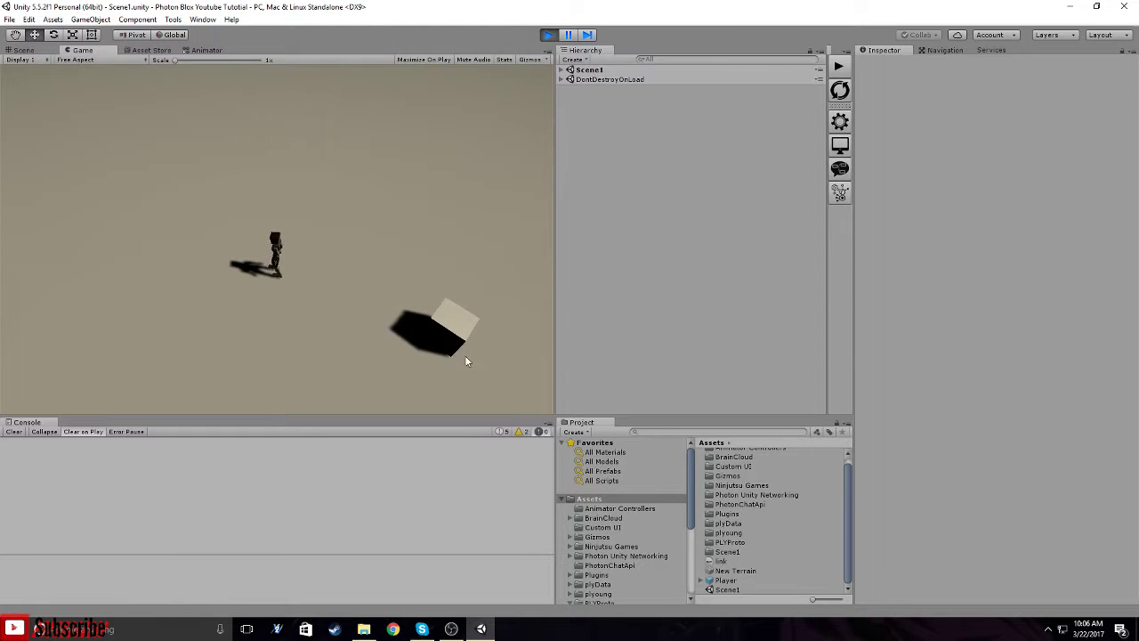
pyautogui.click(515, 383)
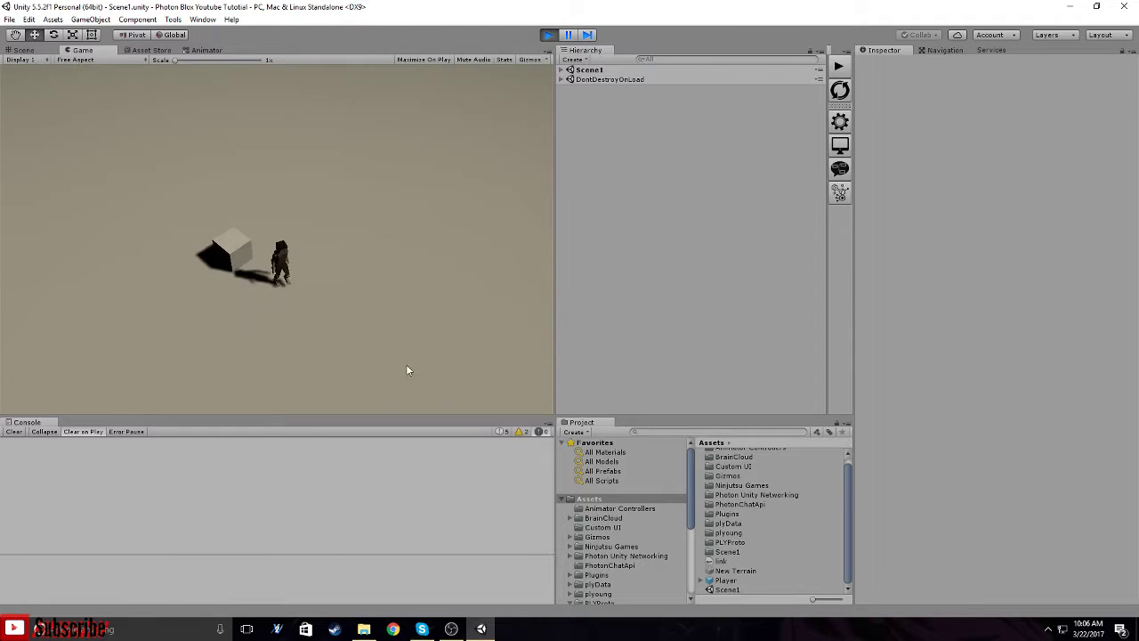
pyautogui.click(110, 171)
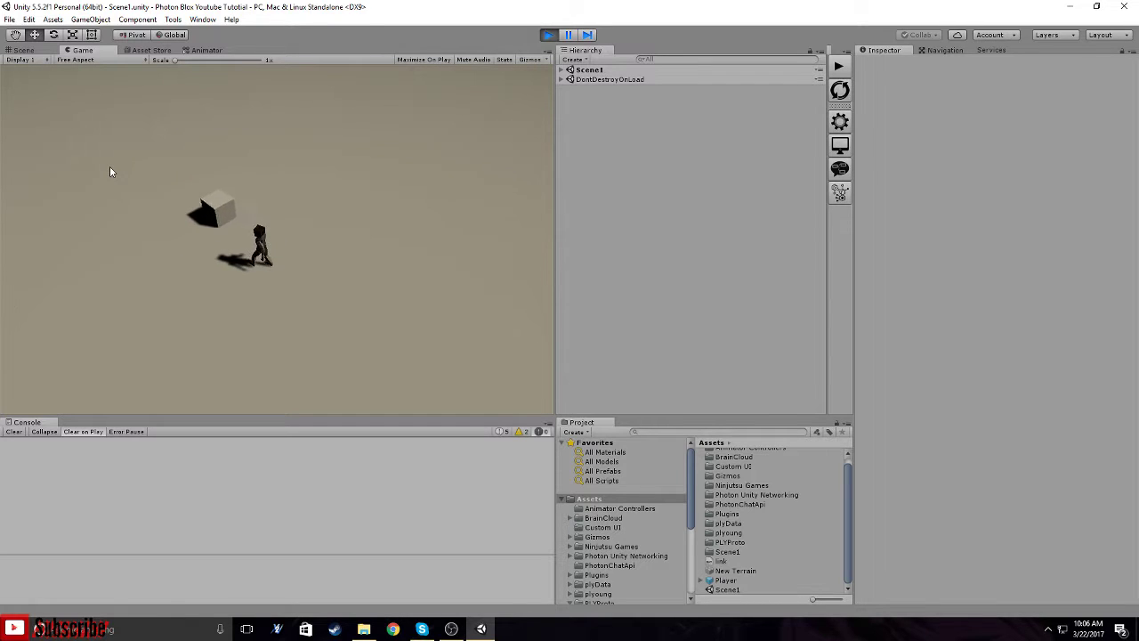
pyautogui.click(429, 363)
pyautogui.click(106, 229)
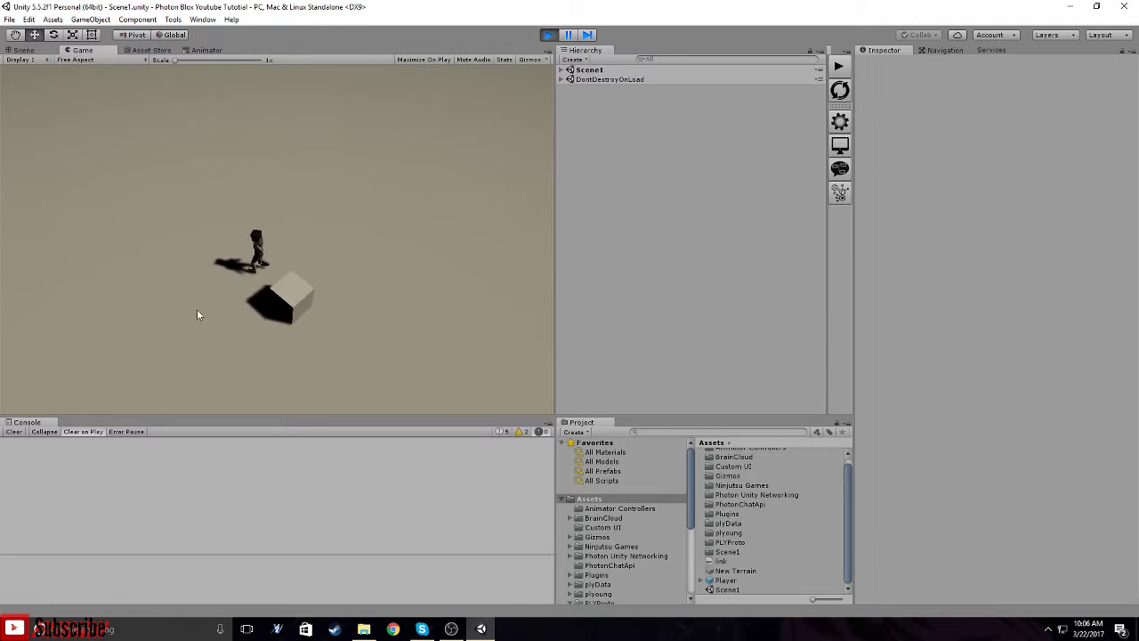
pyautogui.click(336, 363)
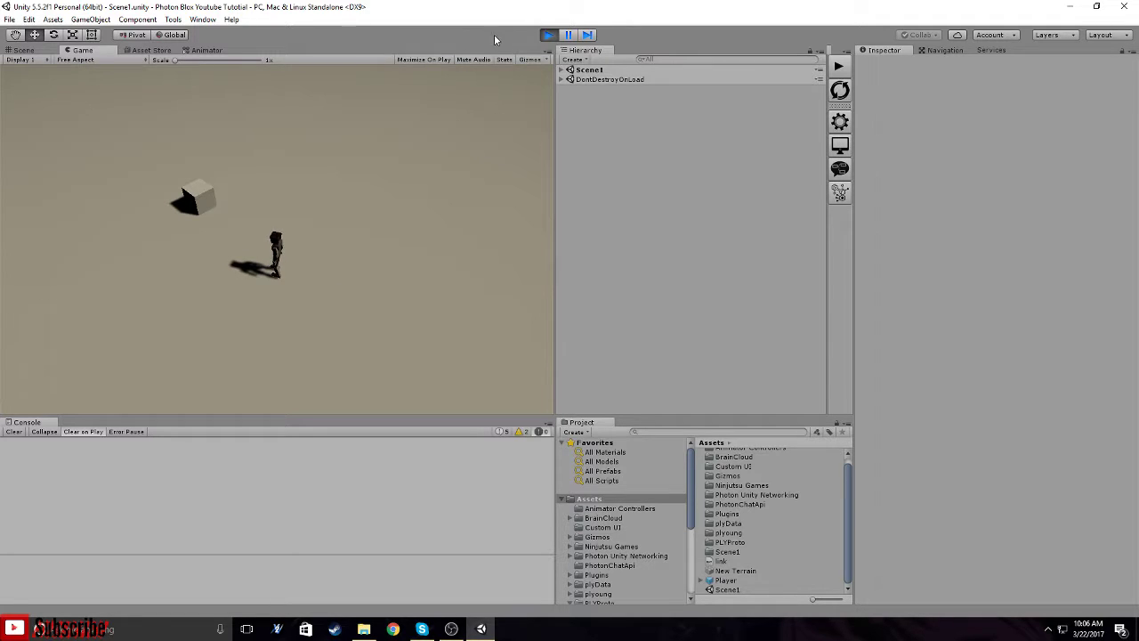
pyautogui.click(548, 34)
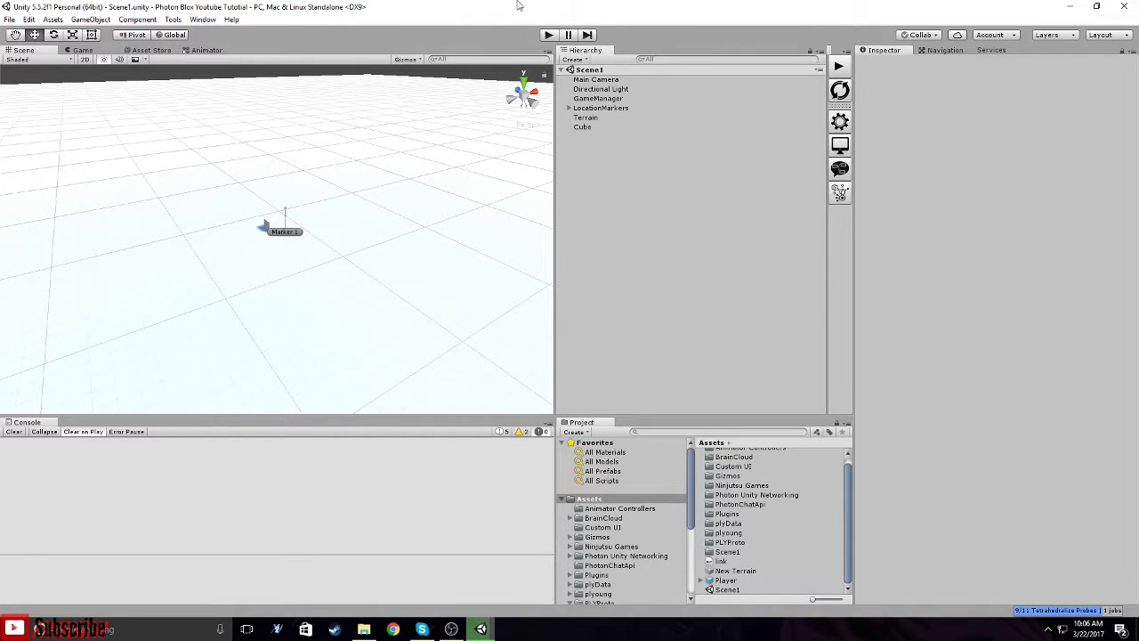
# Launch the brainCloud portal in the browser and log in with the saved account credentials.
pyautogui.click(202, 20)
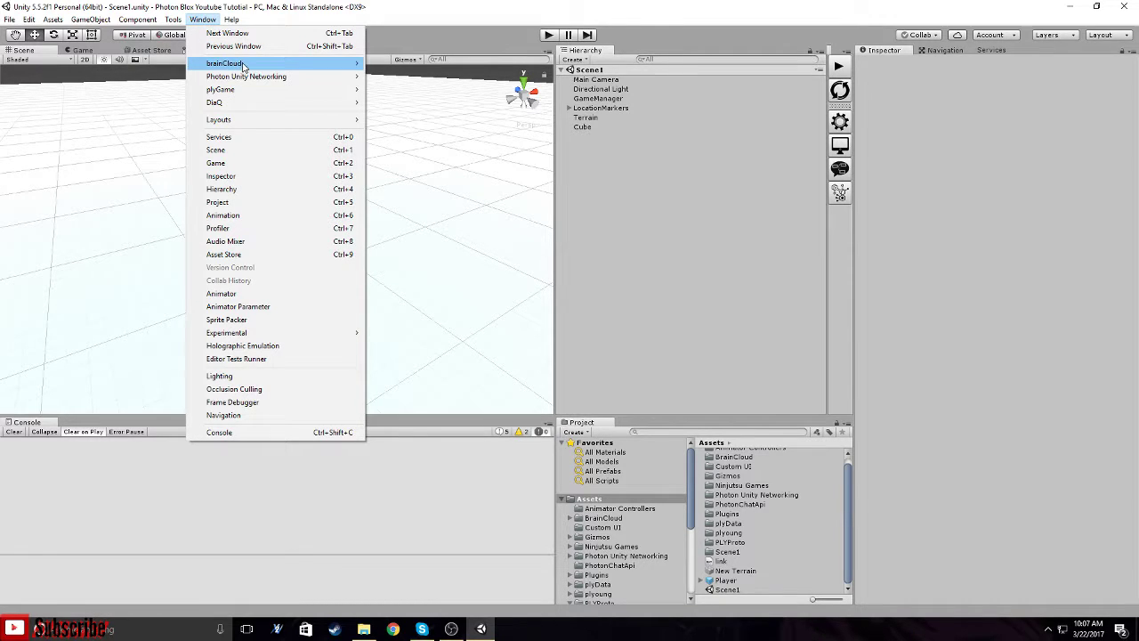
pyautogui.moveTo(356, 65)
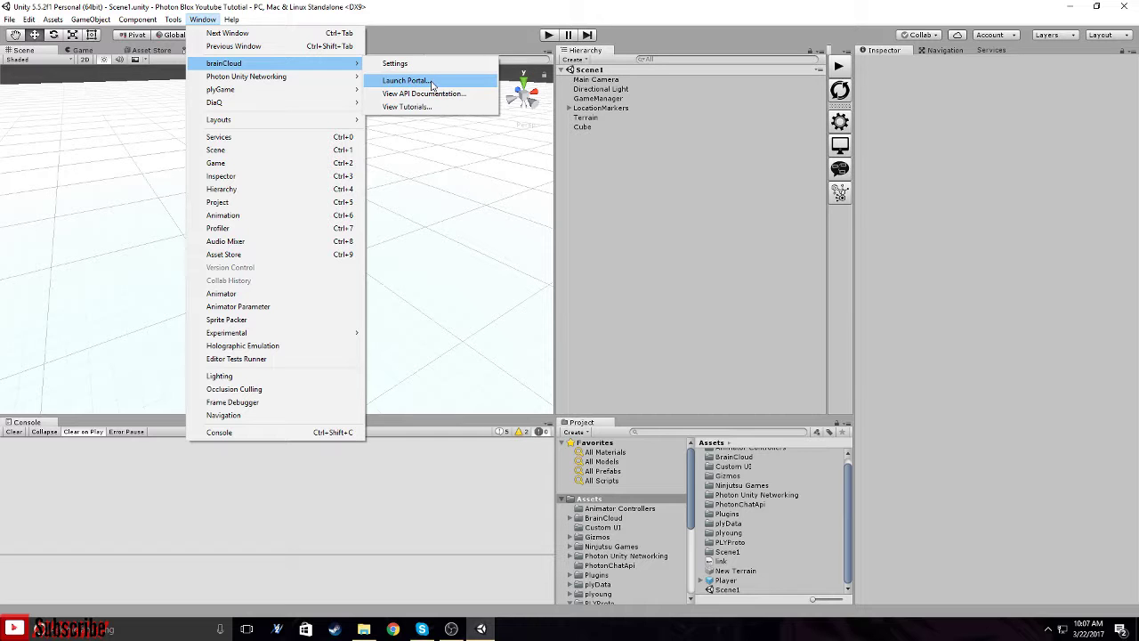
pyautogui.click(397, 83)
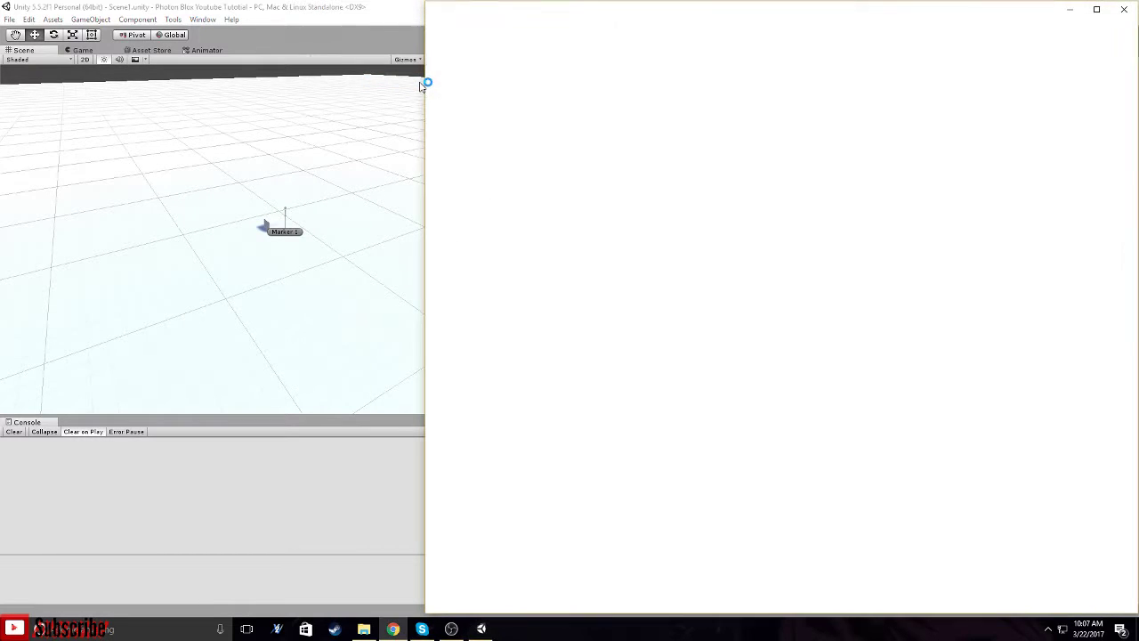
pyautogui.click(1096, 9)
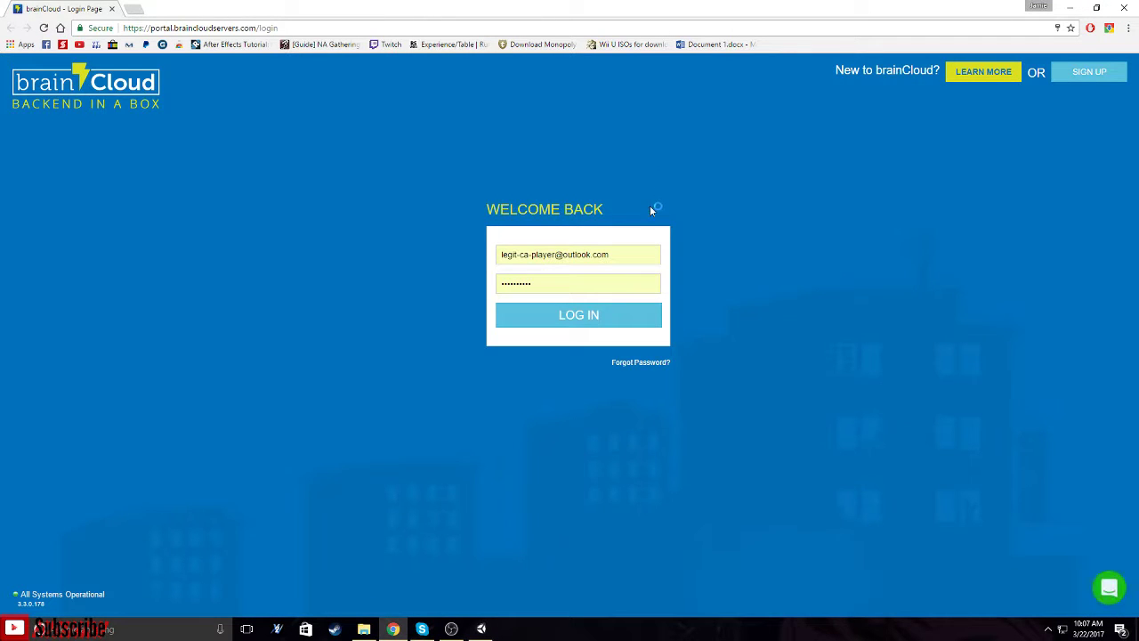
pyautogui.click(583, 318)
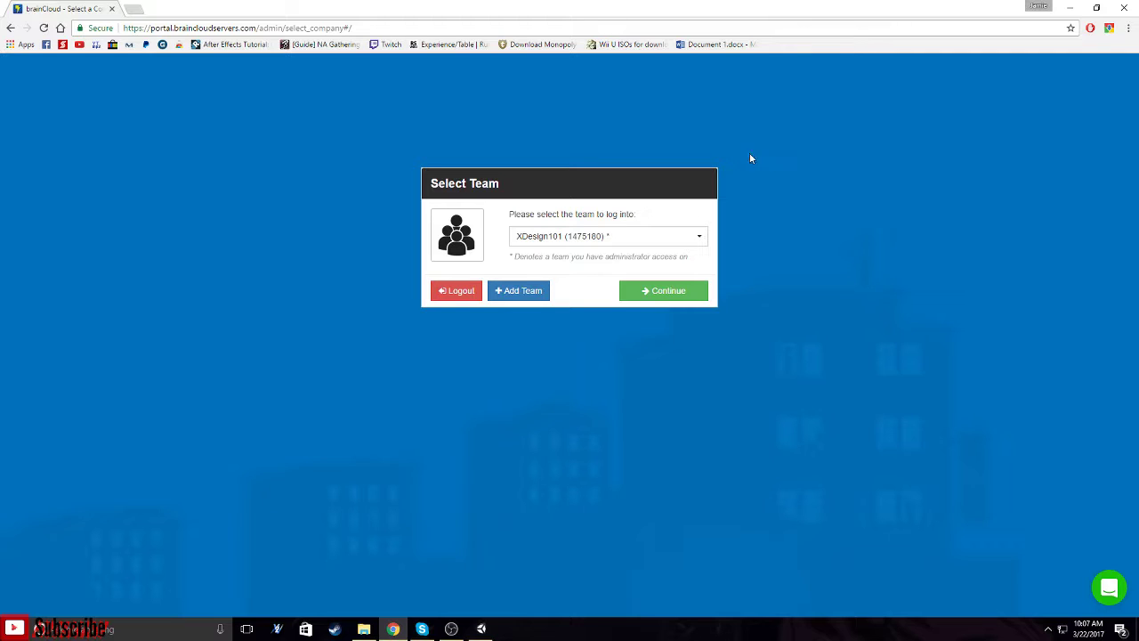
# Enter the XDesign101 team and open its Mythic Islands app.
pyautogui.click(687, 238)
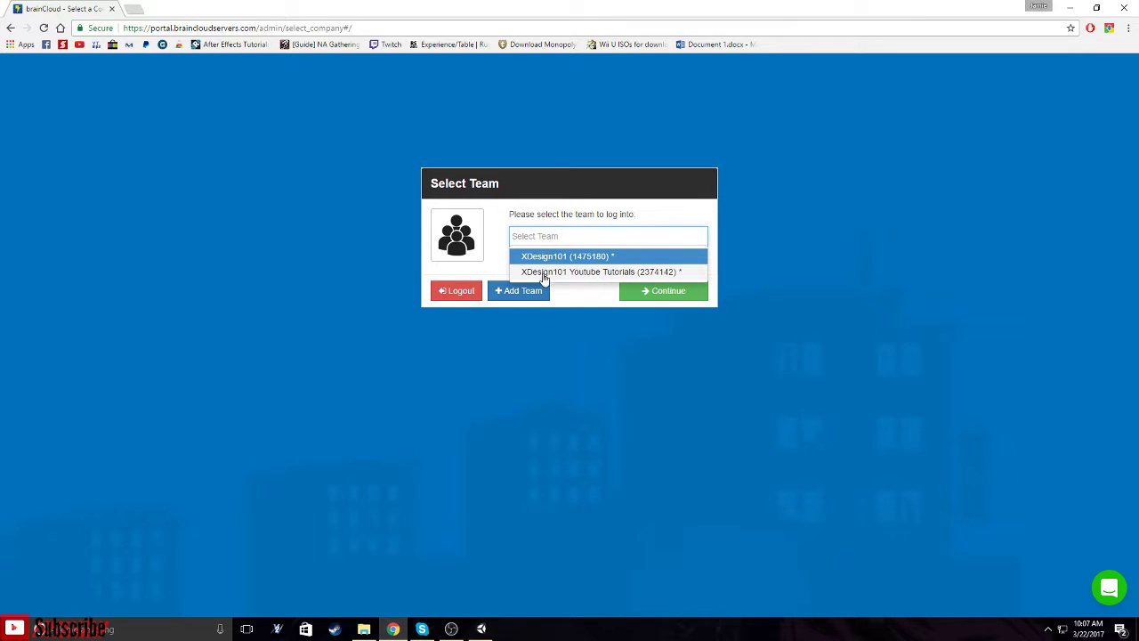
pyautogui.click(564, 256)
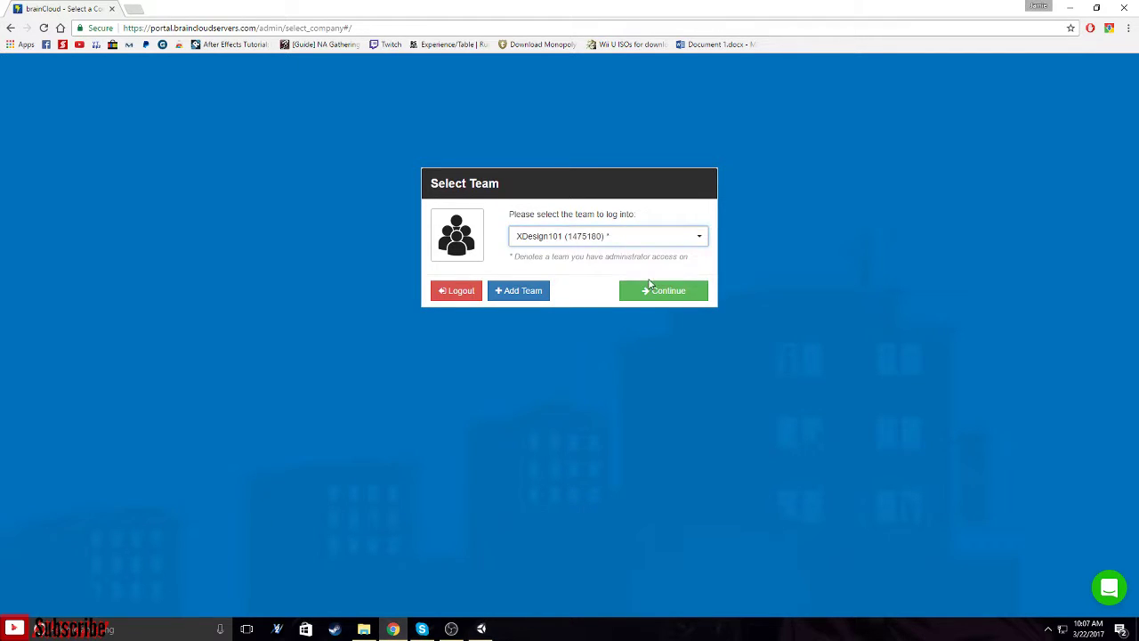
pyautogui.click(666, 292)
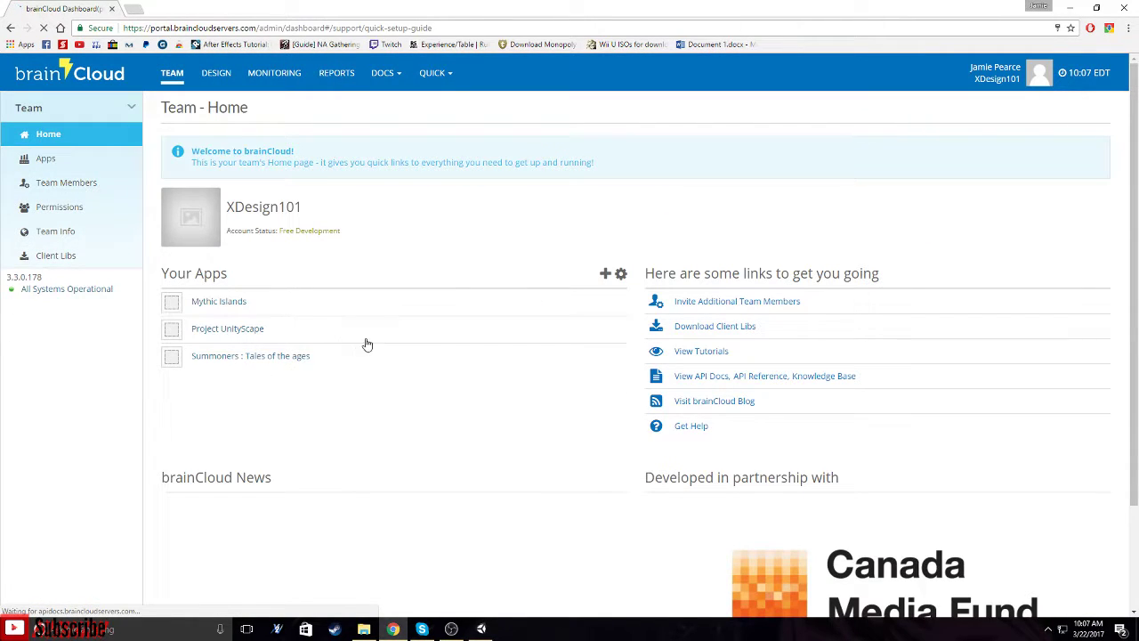
pyautogui.click(214, 302)
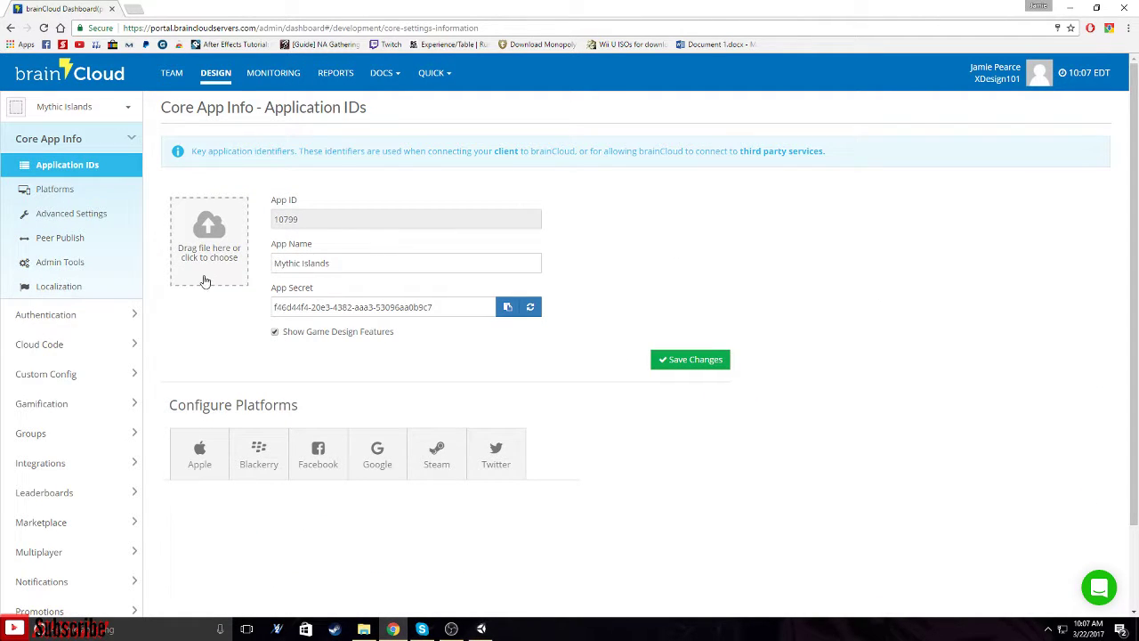
# Examine the app's Gamification setup, comparing the XP Levels thresholds with the Achievements list.
pyautogui.scroll(-1, 308, 296)
pyautogui.scroll(1, 309, 296)
pyautogui.scroll(-1, 437, 252)
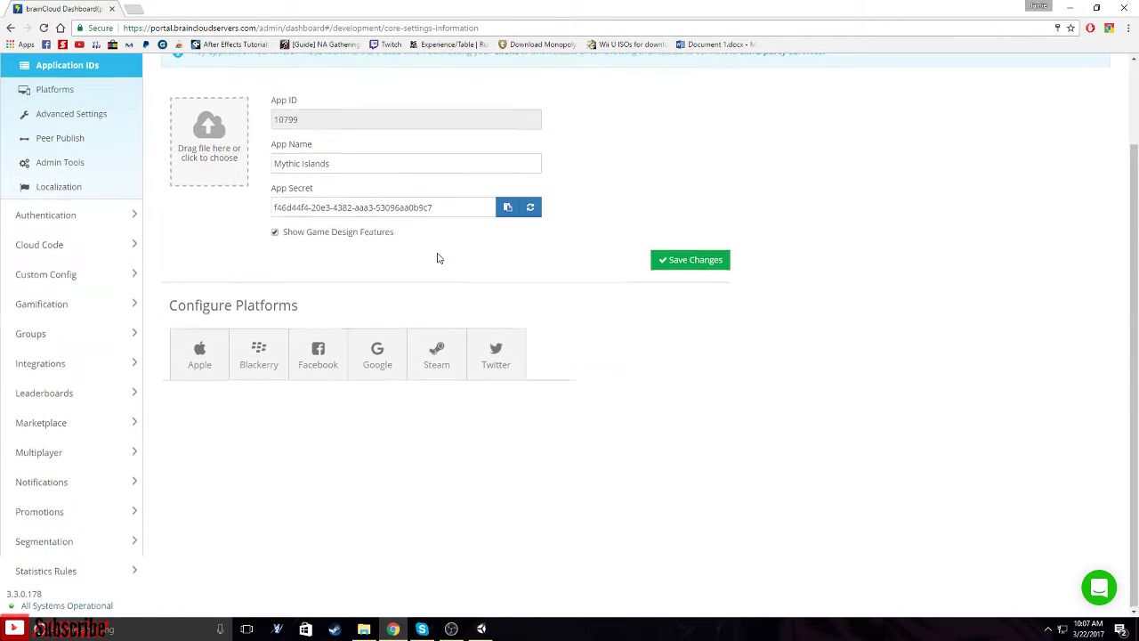
pyautogui.scroll(1, 230, 279)
pyautogui.scroll(-1, 205, 279)
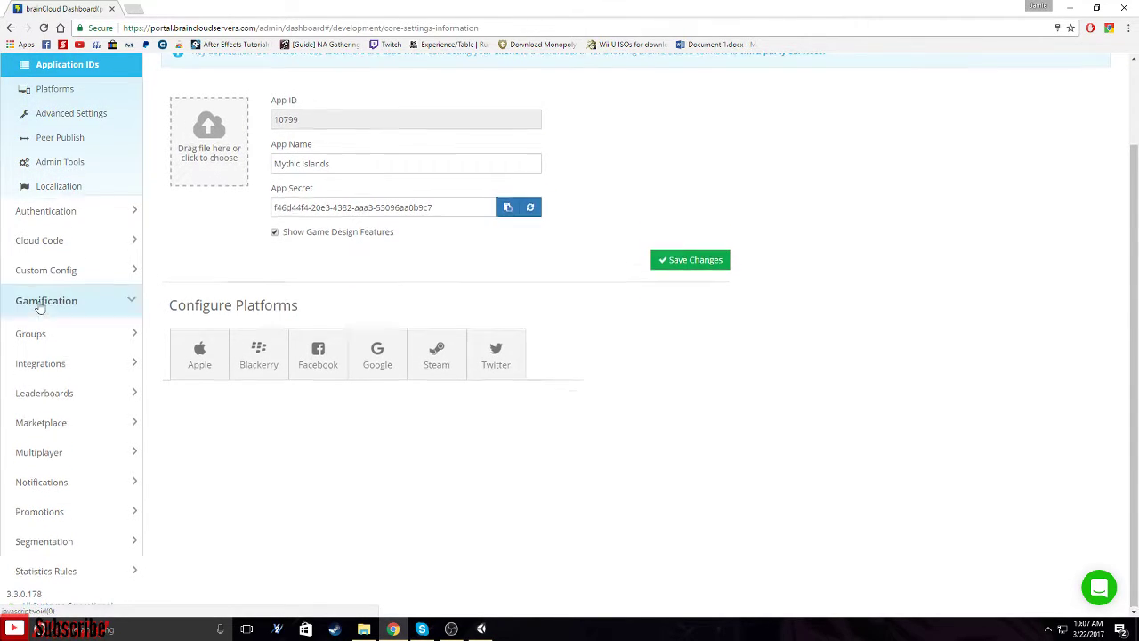
pyautogui.click(42, 303)
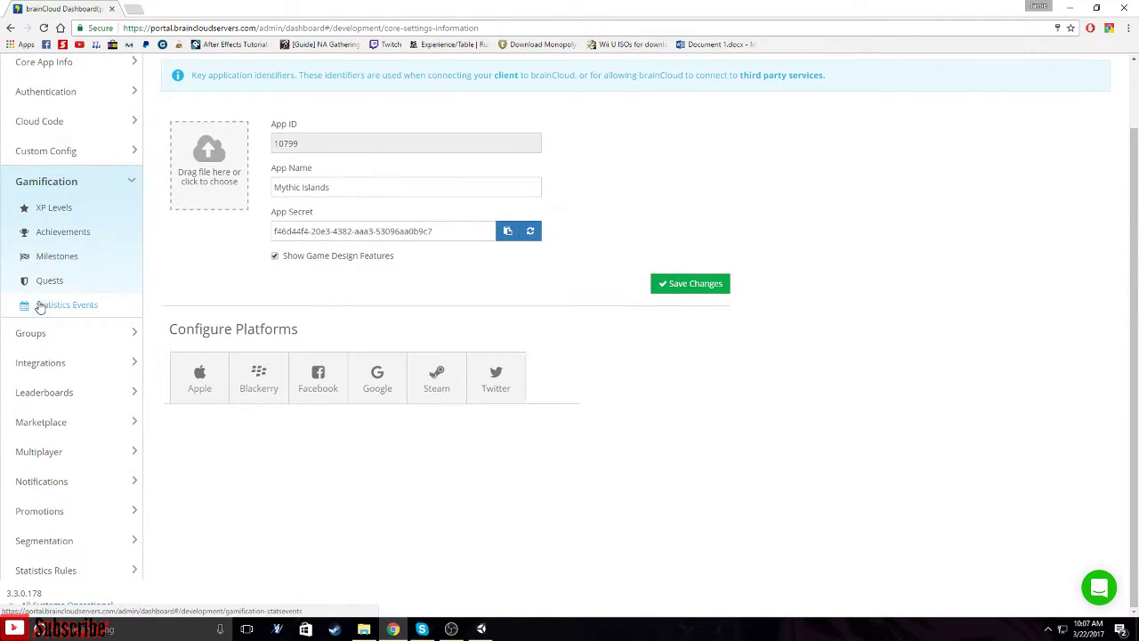
pyautogui.click(54, 210)
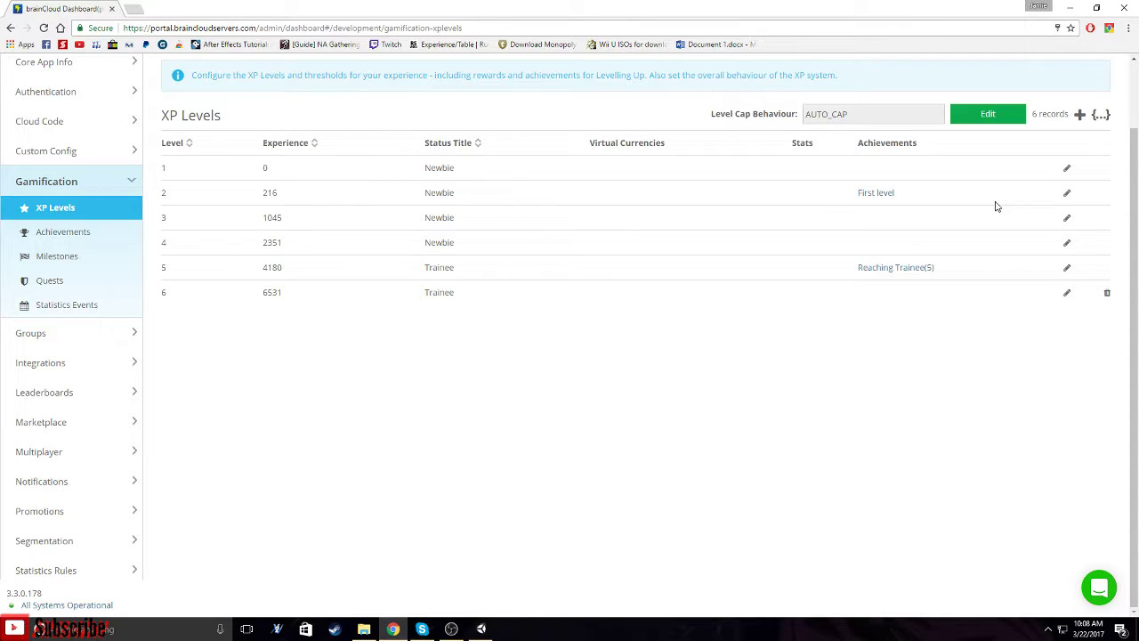
pyautogui.click(42, 233)
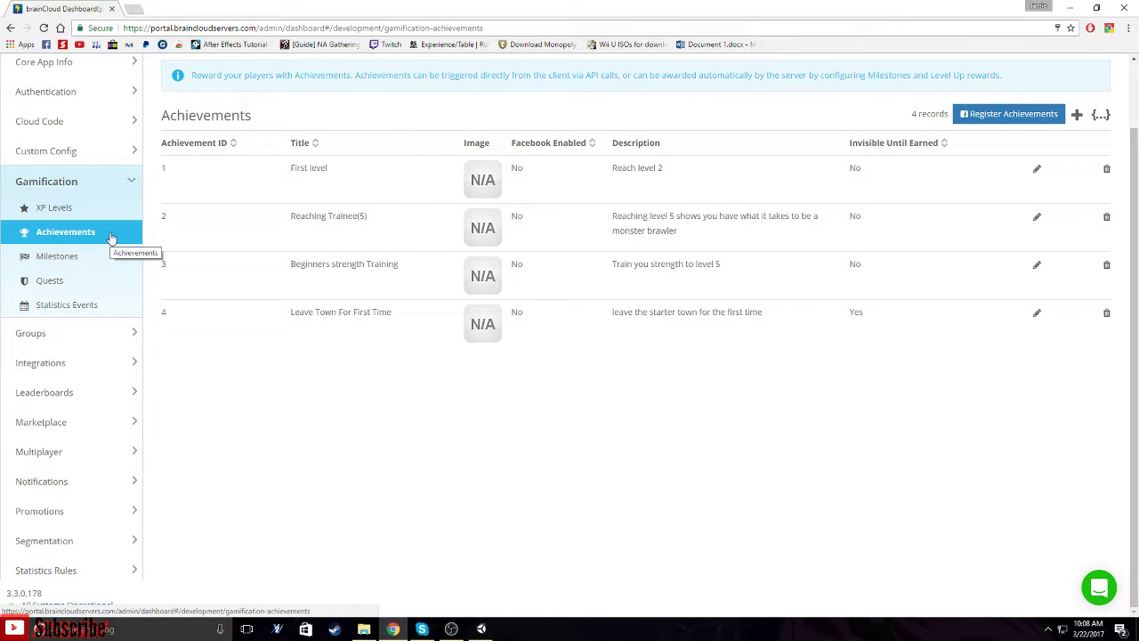
pyautogui.click(55, 208)
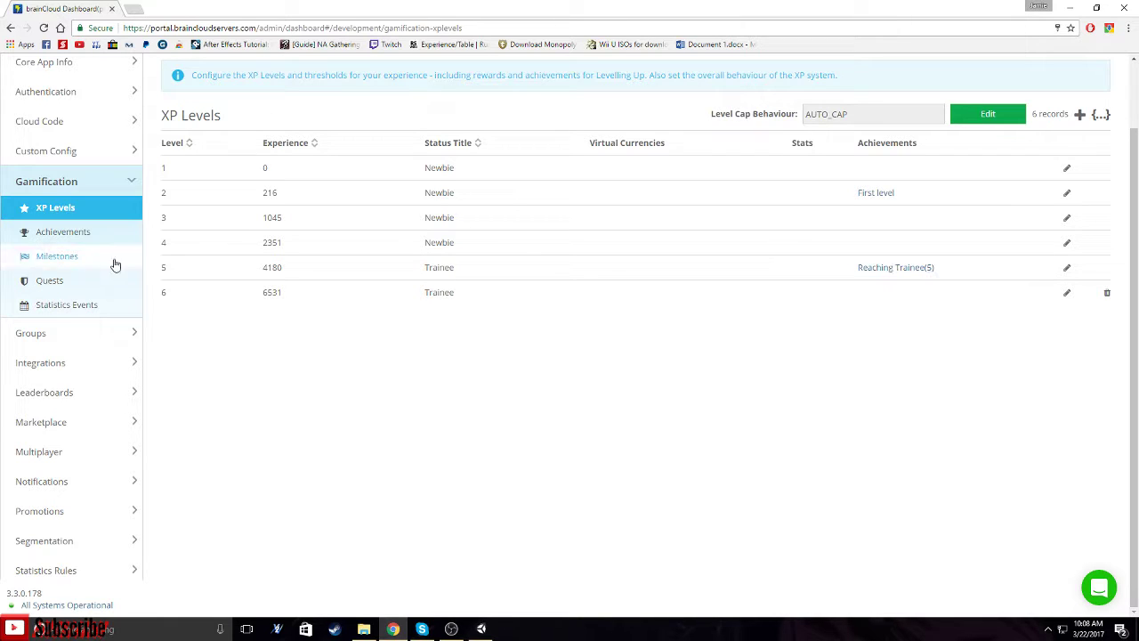
# Look through the Gamification pages for Milestones, Quests and Statistics Events, and return to the Achievements list.
pyautogui.click(47, 257)
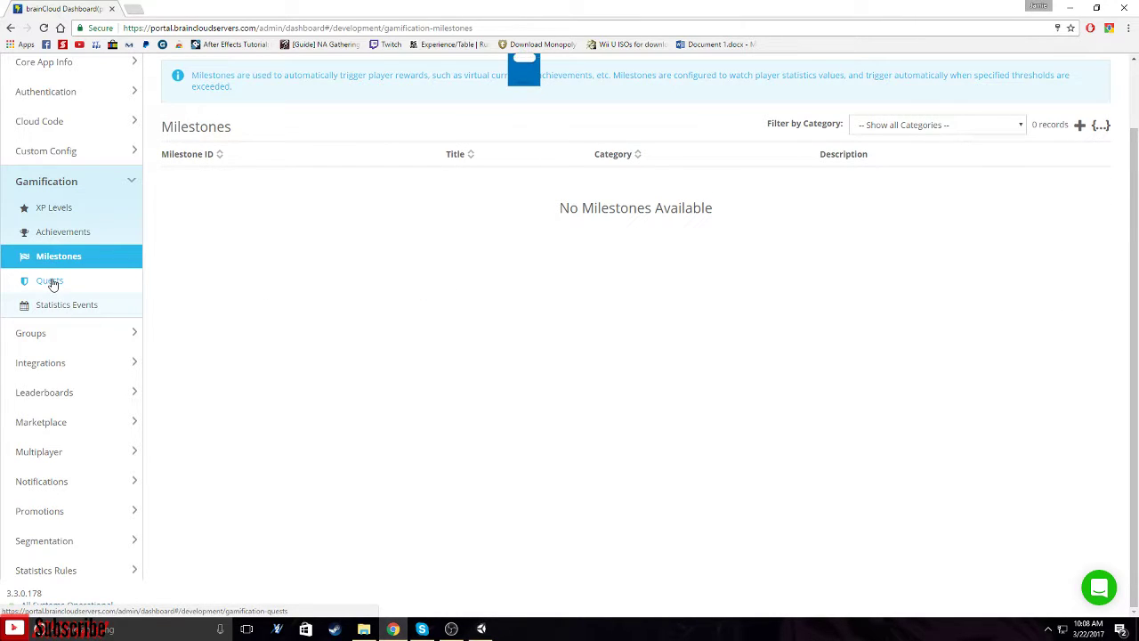
pyautogui.click(51, 283)
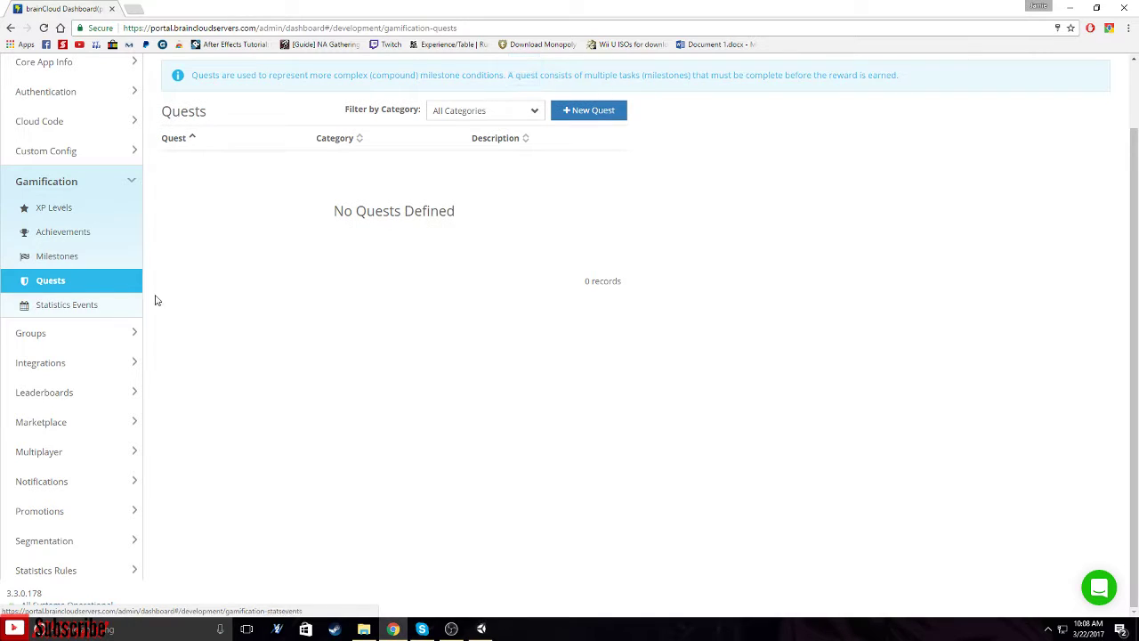
pyautogui.click(71, 309)
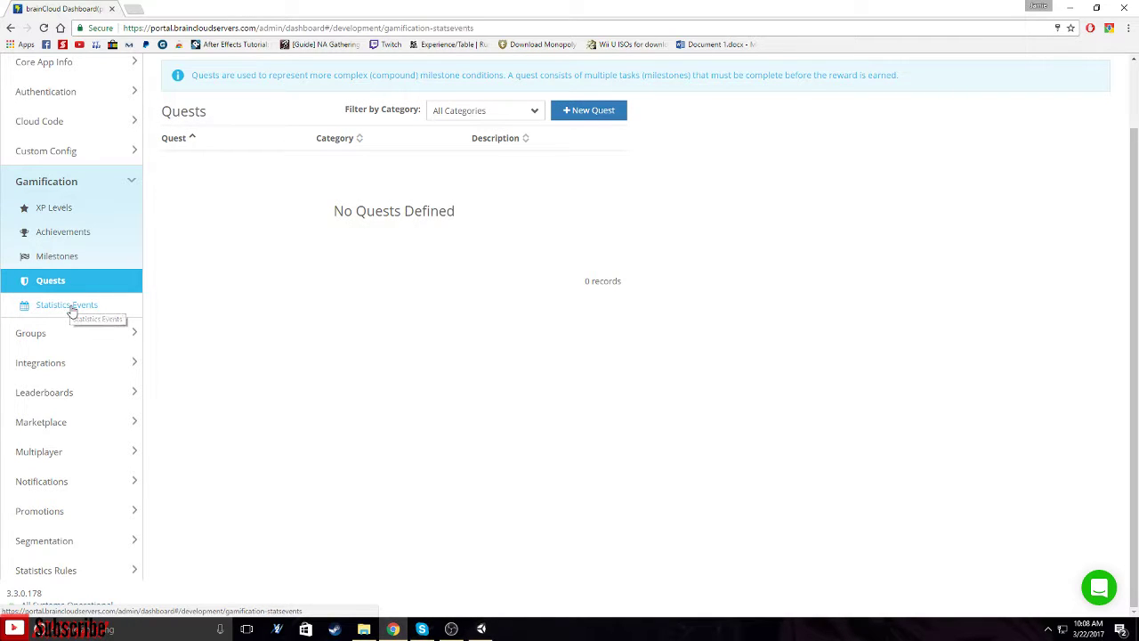
pyautogui.click(63, 218)
pyautogui.click(60, 232)
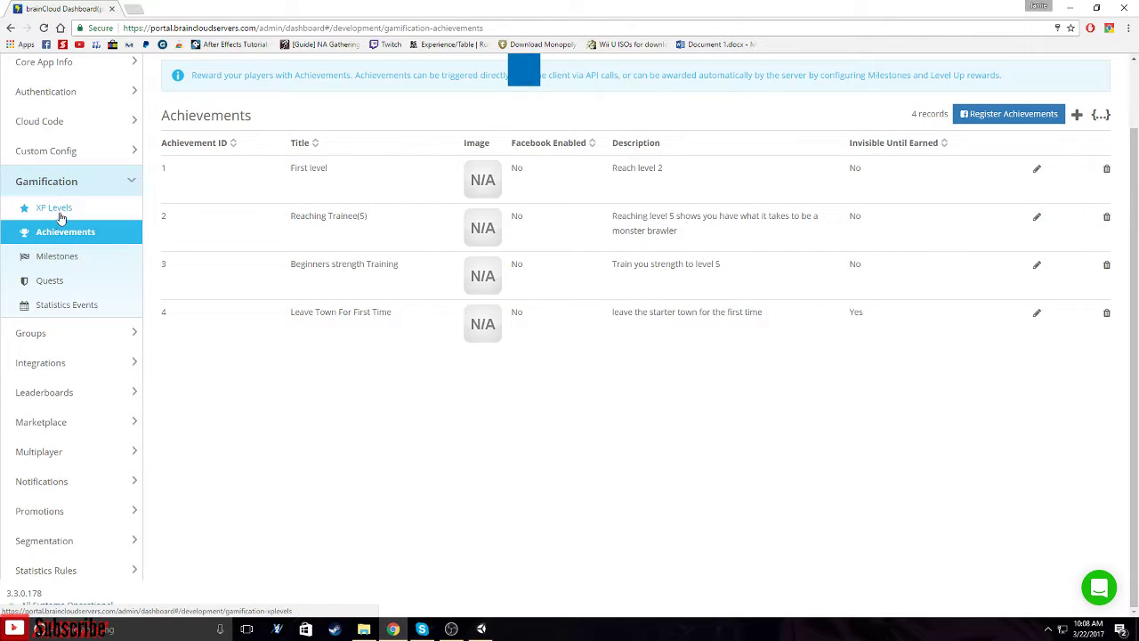
pyautogui.click(59, 217)
pyautogui.click(58, 232)
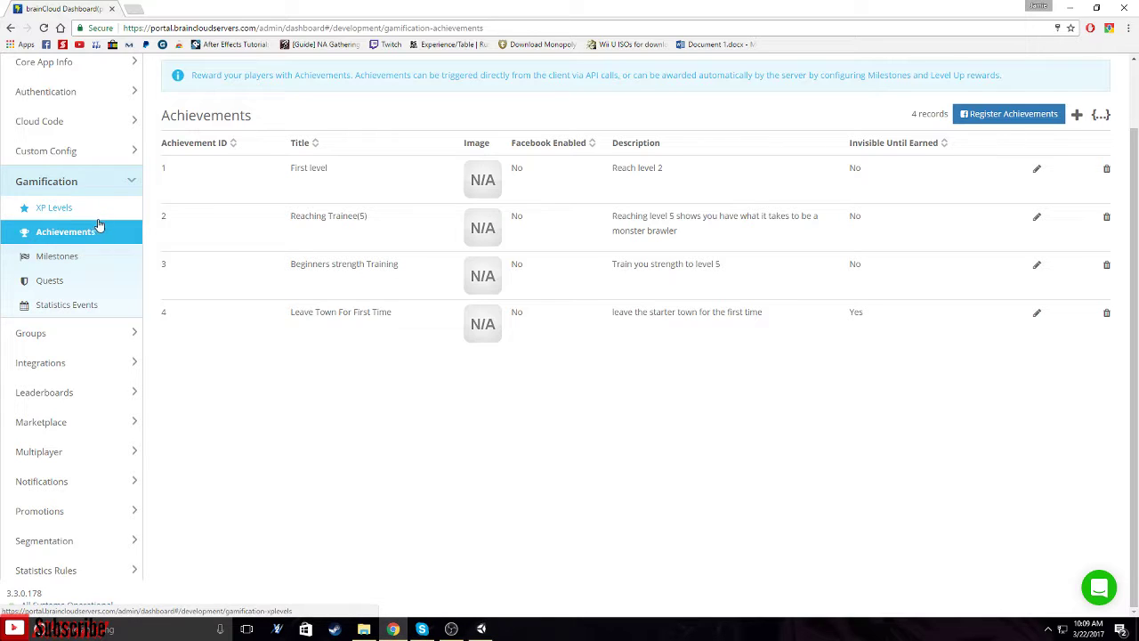
# Examine the User Statistics defined under the app's Statistics Rules.
pyautogui.scroll(1, 215, 359)
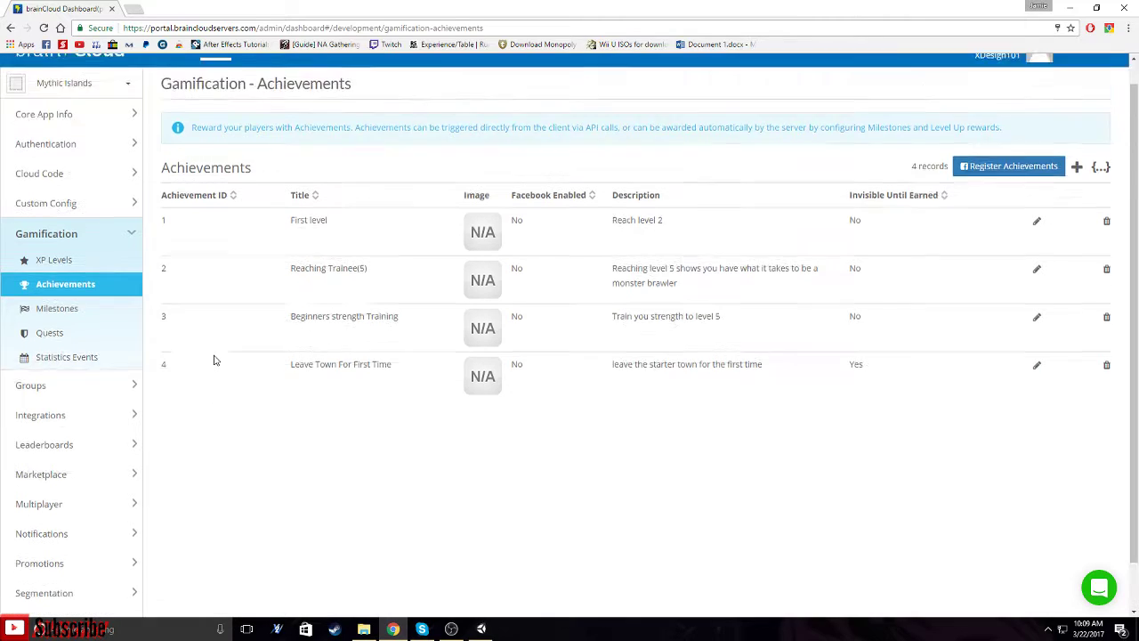
pyautogui.scroll(-1, 160, 383)
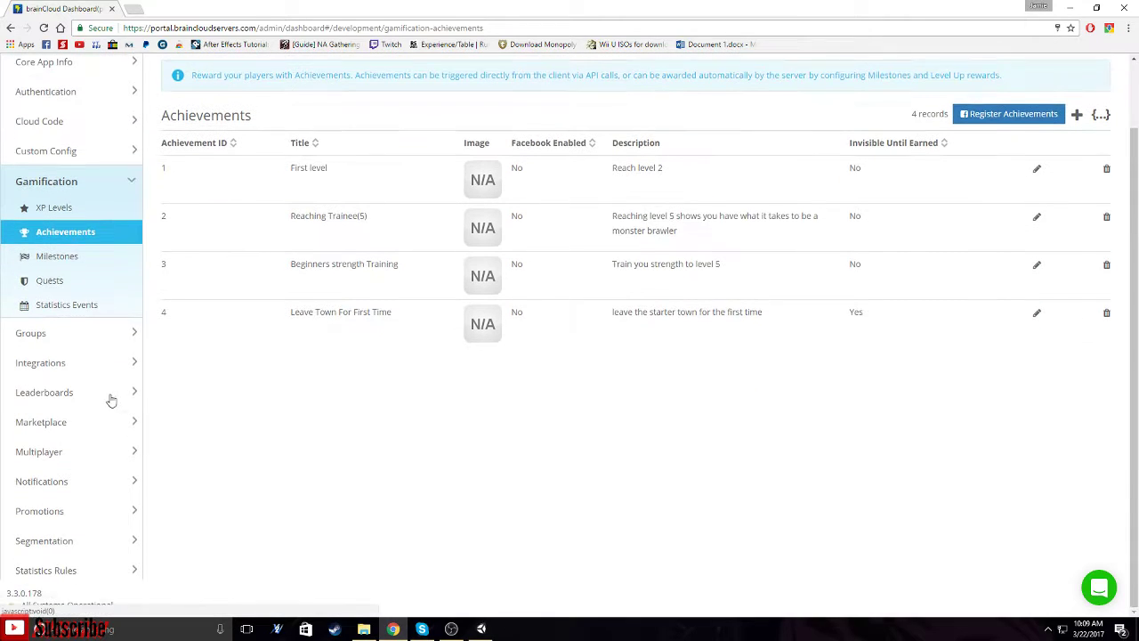
pyautogui.click(134, 571)
pyautogui.click(54, 515)
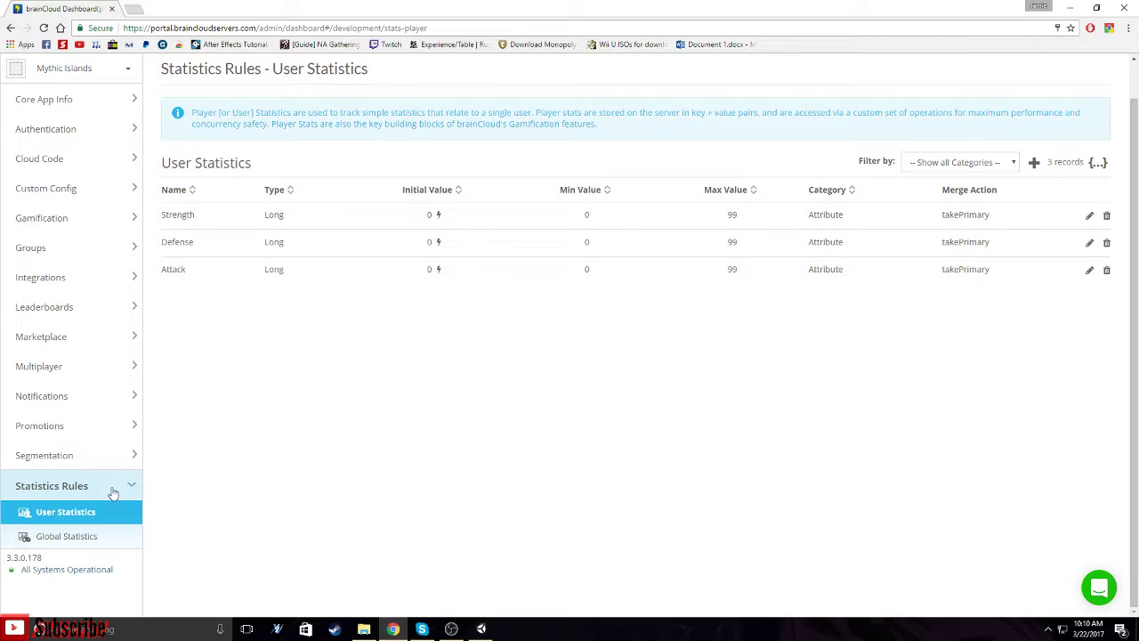
# Look through the Notifications, Multiplayer and Marketplace sections, and view the app's Leaderboard Configs.
pyautogui.click(49, 397)
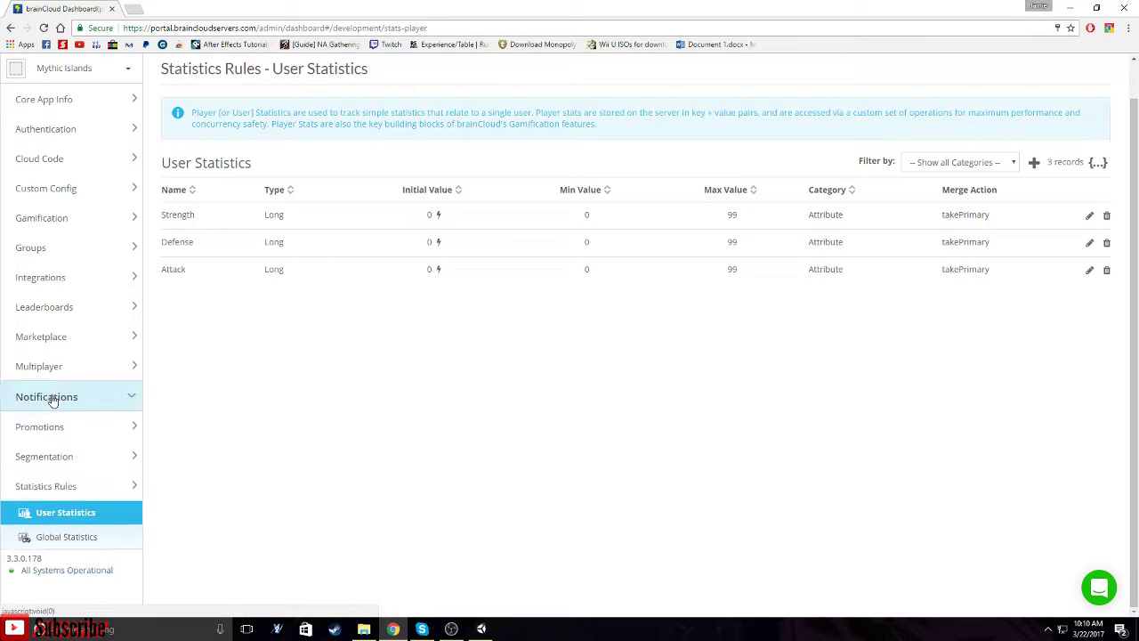
pyautogui.click(61, 364)
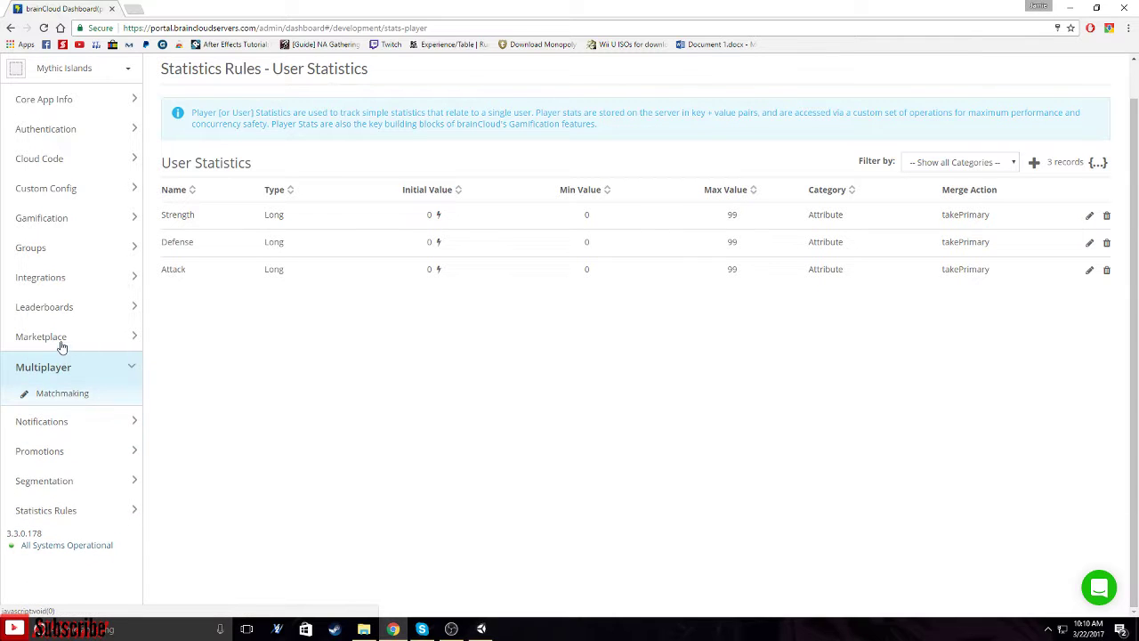
pyautogui.click(61, 343)
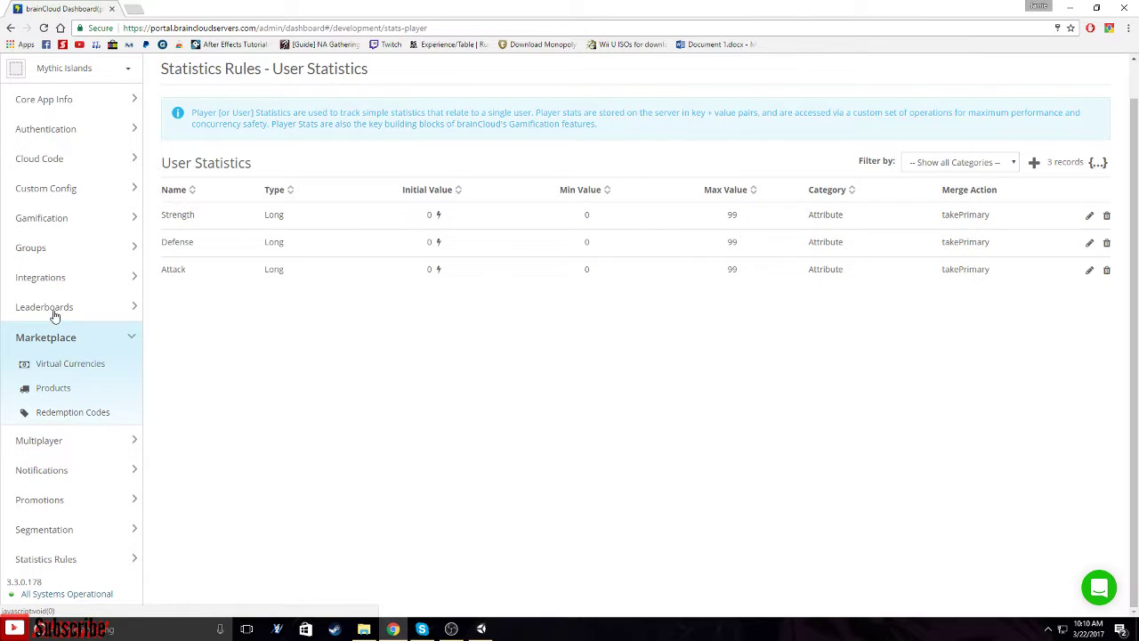
pyautogui.click(132, 308)
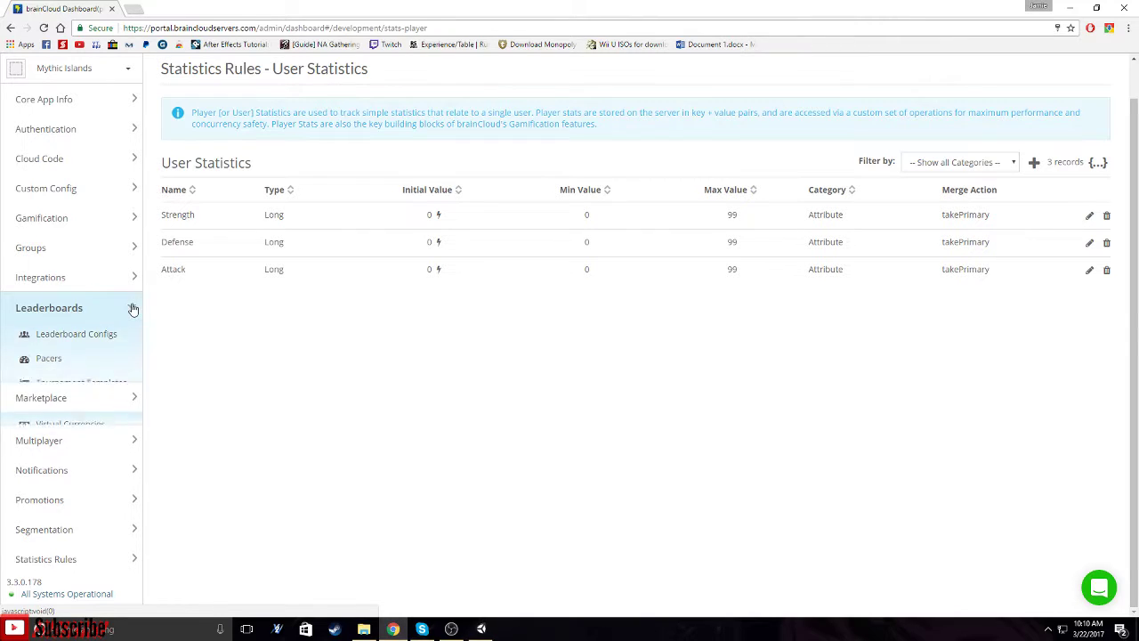
pyautogui.click(77, 334)
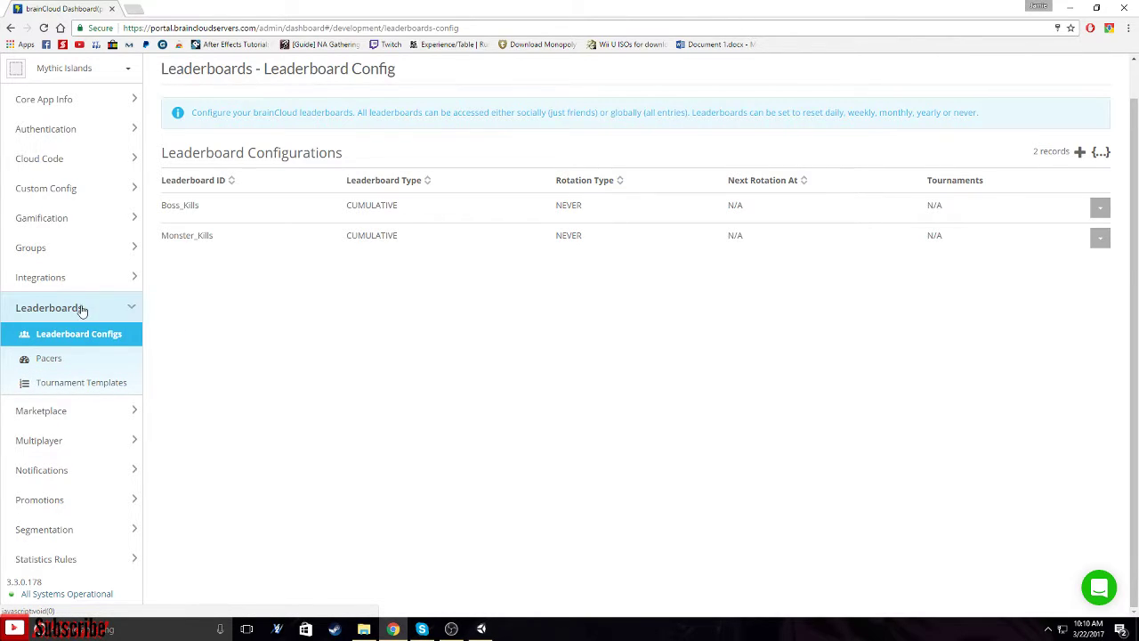
# Look over the Cloud Code, Core App Info and Authentication sections, and bring up the Email Authentication settings.
pyautogui.scroll(1, 81, 310)
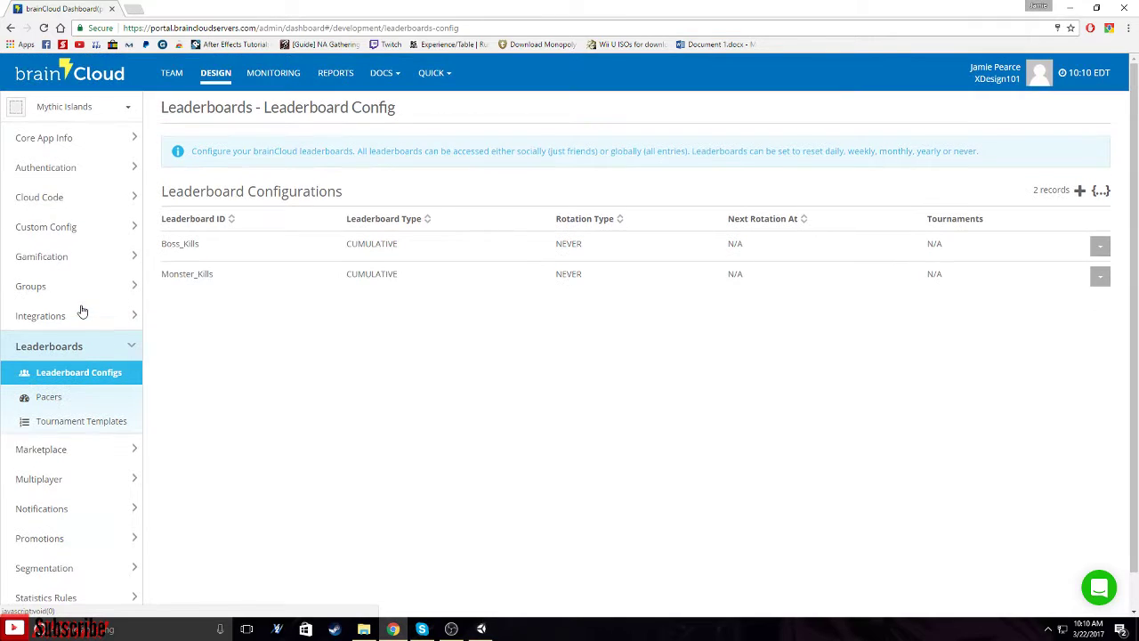
pyautogui.click(133, 227)
pyautogui.click(134, 198)
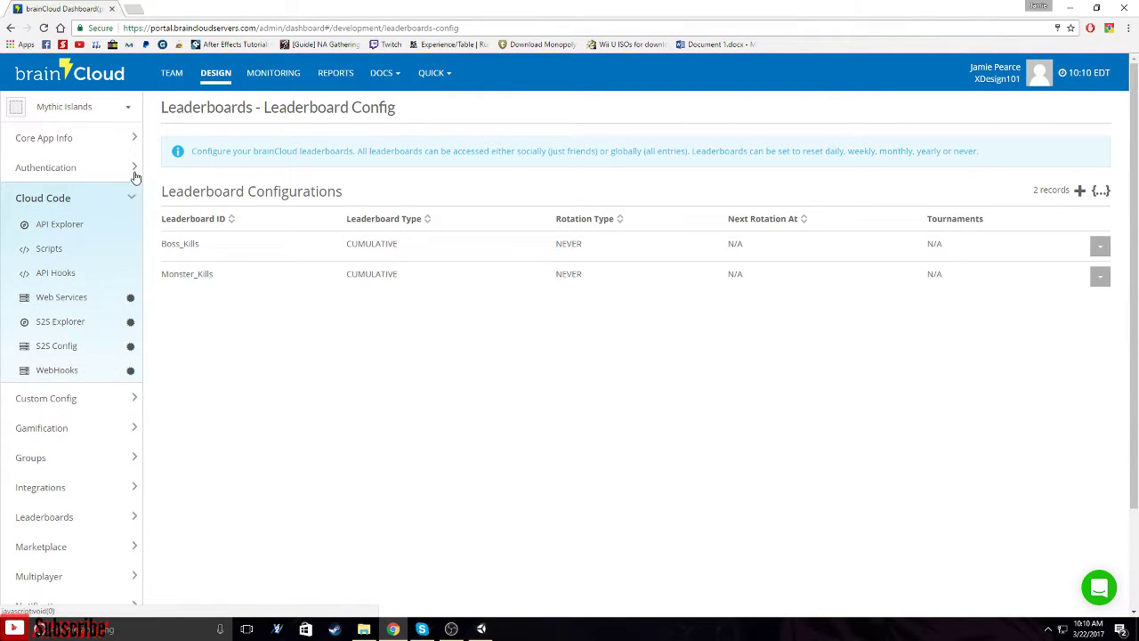
pyautogui.click(136, 169)
pyautogui.click(133, 139)
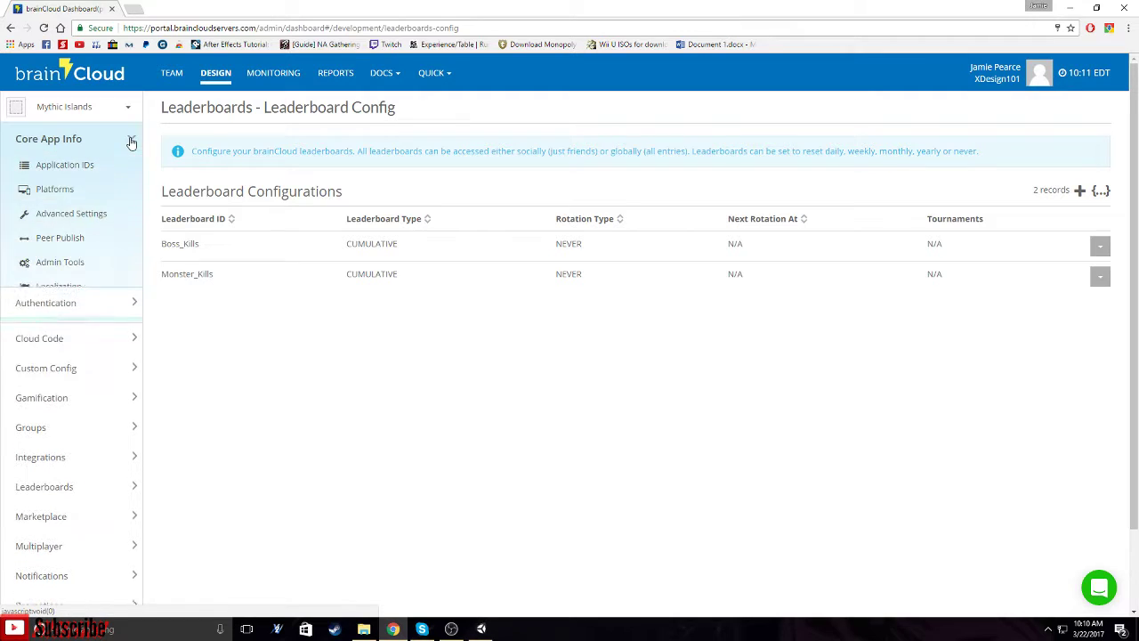
pyautogui.click(134, 315)
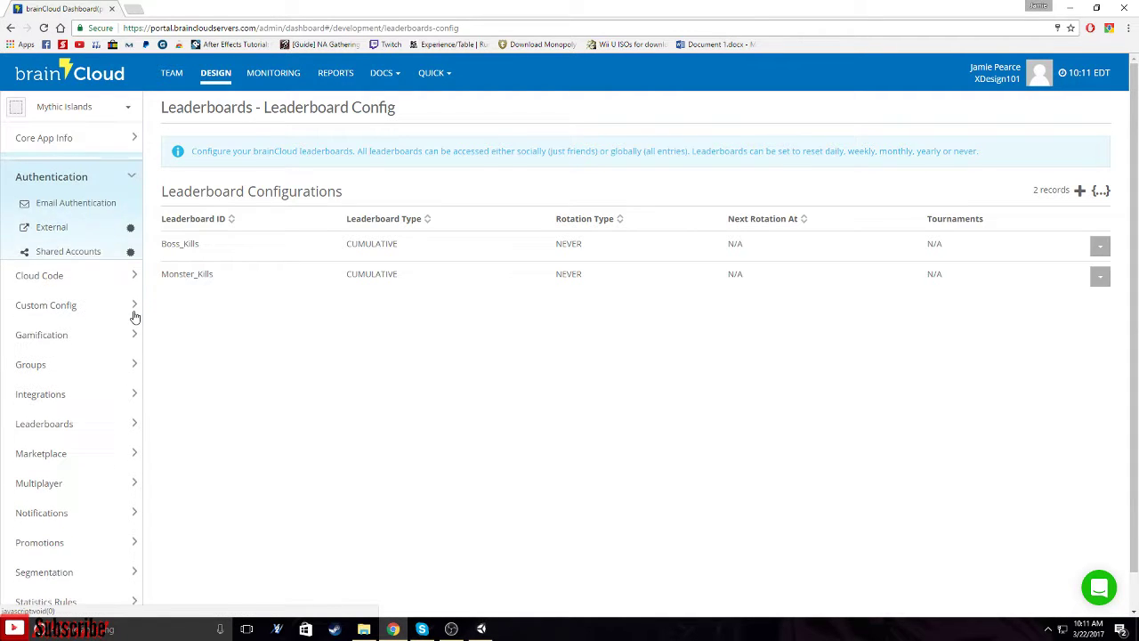
pyautogui.click(56, 204)
# Examine the Email Authentication options and the subject and content of the Verification Email template.
pyautogui.scroll(-2, 762, 300)
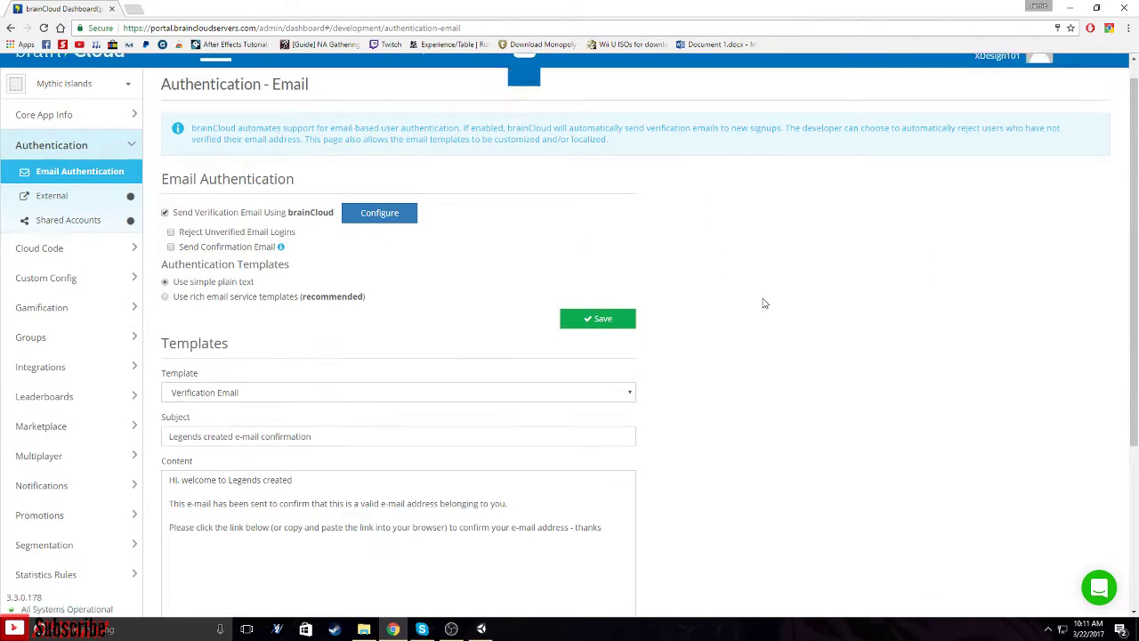
pyautogui.scroll(1, 222, 316)
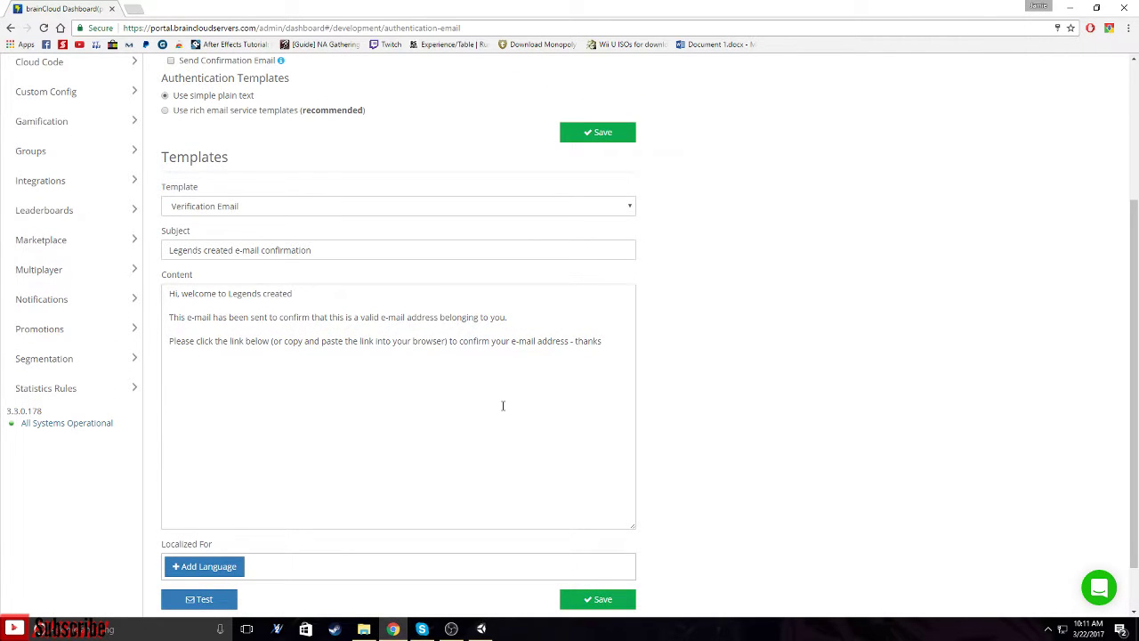
pyautogui.scroll(2, 503, 406)
pyautogui.scroll(1, 813, 374)
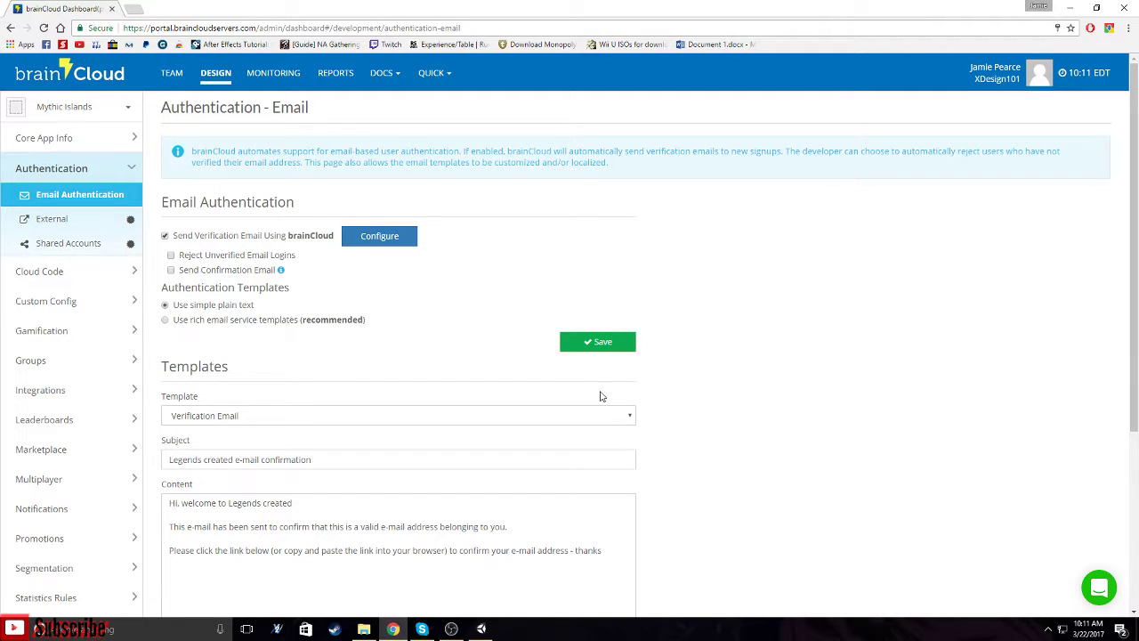
pyautogui.scroll(-3, 930, 349)
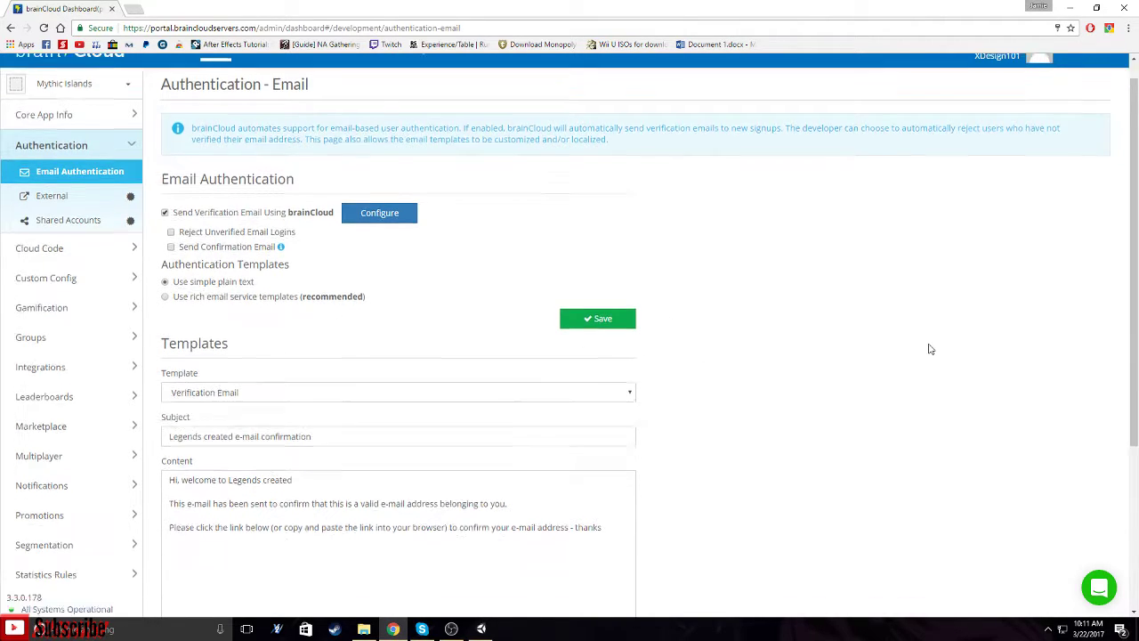
pyautogui.scroll(1, 930, 349)
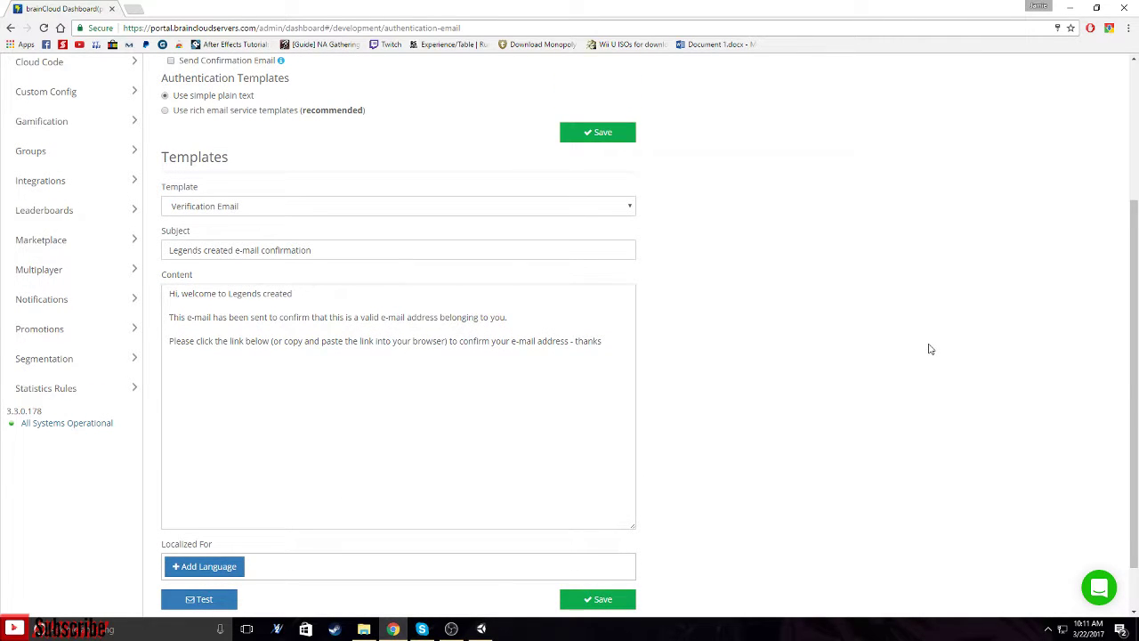
pyautogui.scroll(1, 930, 349)
pyautogui.scroll(1, 930, 349)
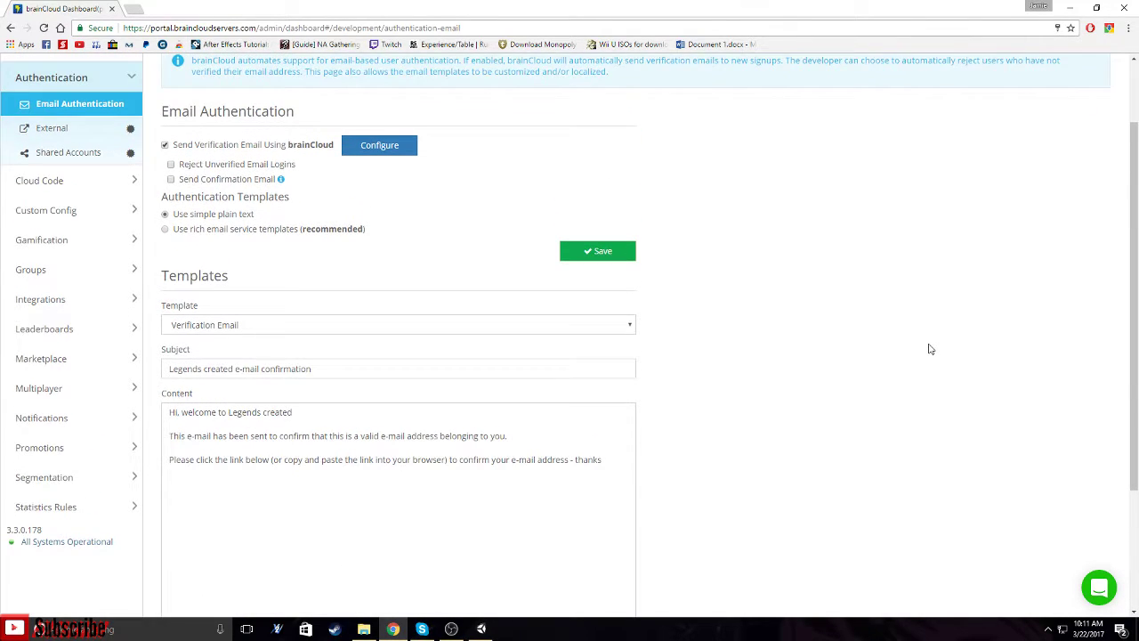
pyautogui.scroll(1, 930, 349)
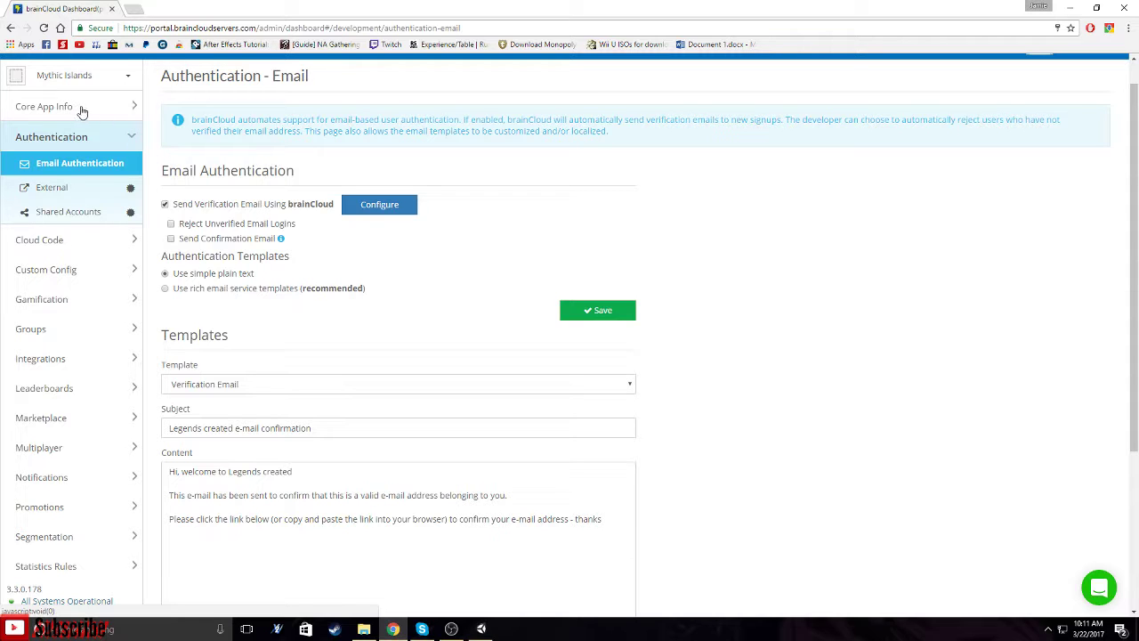
# Review the Advanced Settings under Core App Info, and view the Application IDs page.
pyautogui.click(134, 108)
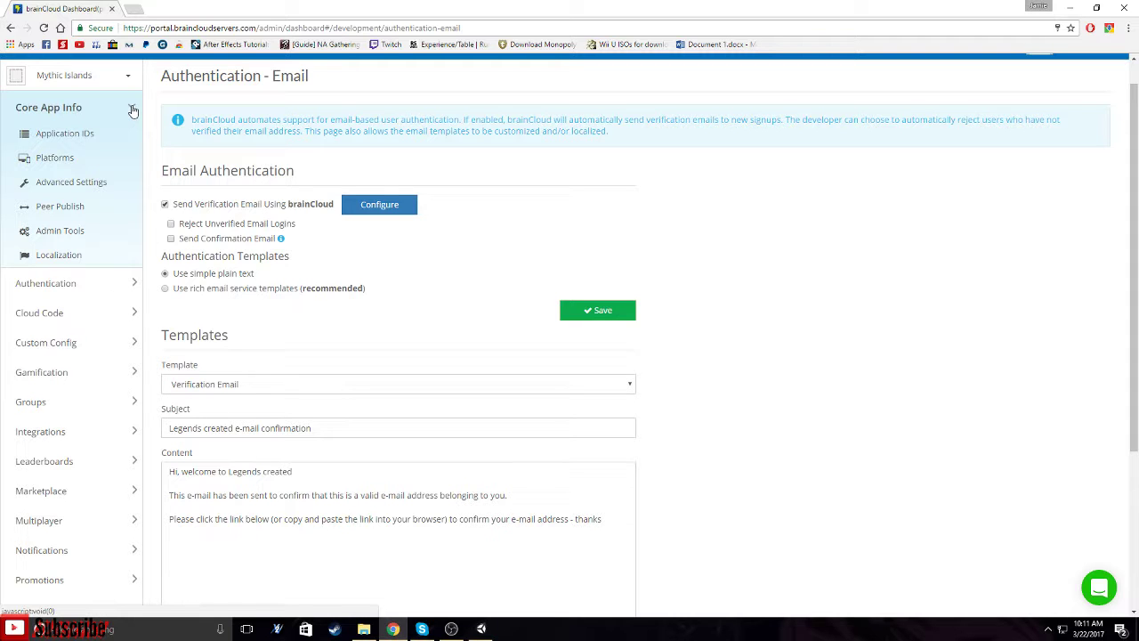
pyautogui.click(68, 183)
pyautogui.scroll(-3, 377, 310)
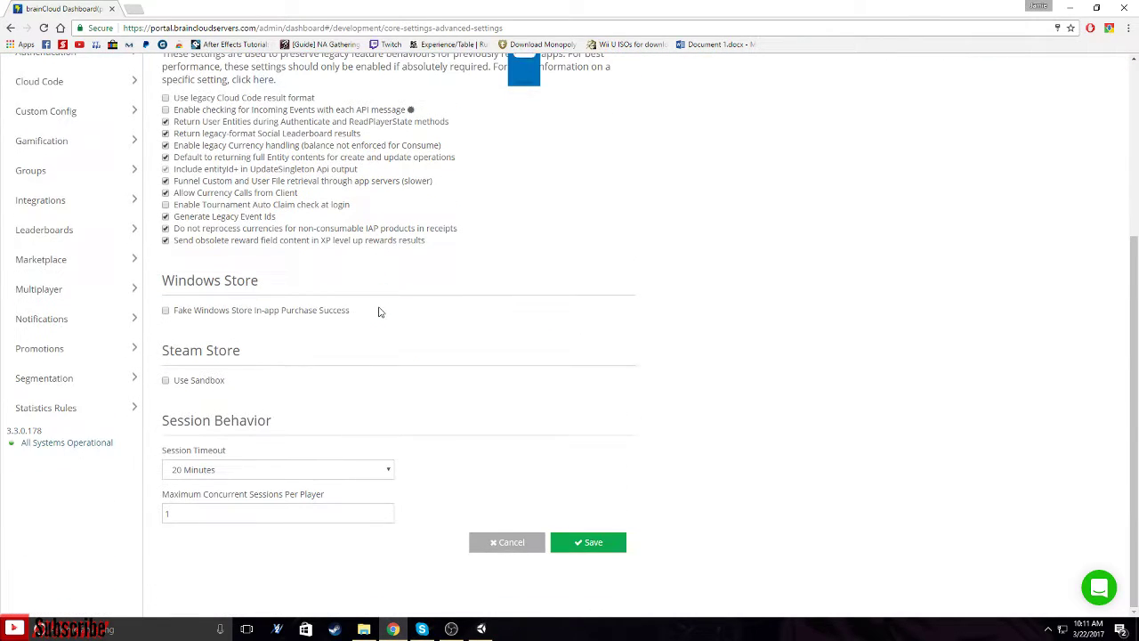
pyautogui.scroll(3, 356, 302)
pyautogui.click(48, 141)
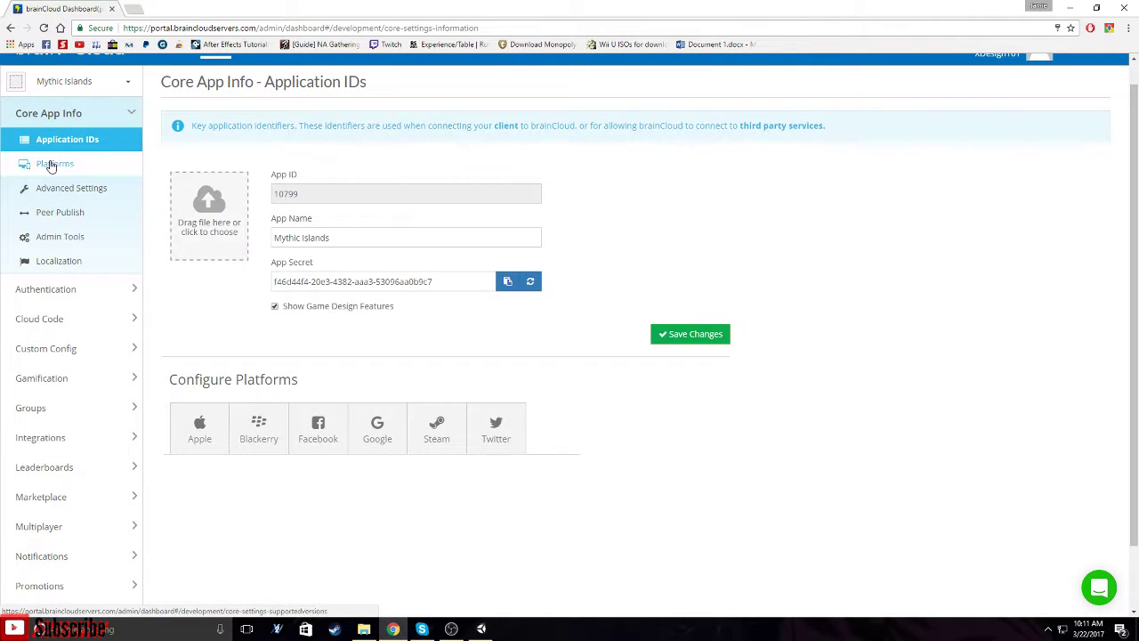
# Examine the supported platforms under Minimum Client App Versions, switching Web support on and back off.
pyautogui.click(47, 163)
pyautogui.scroll(-1, 394, 257)
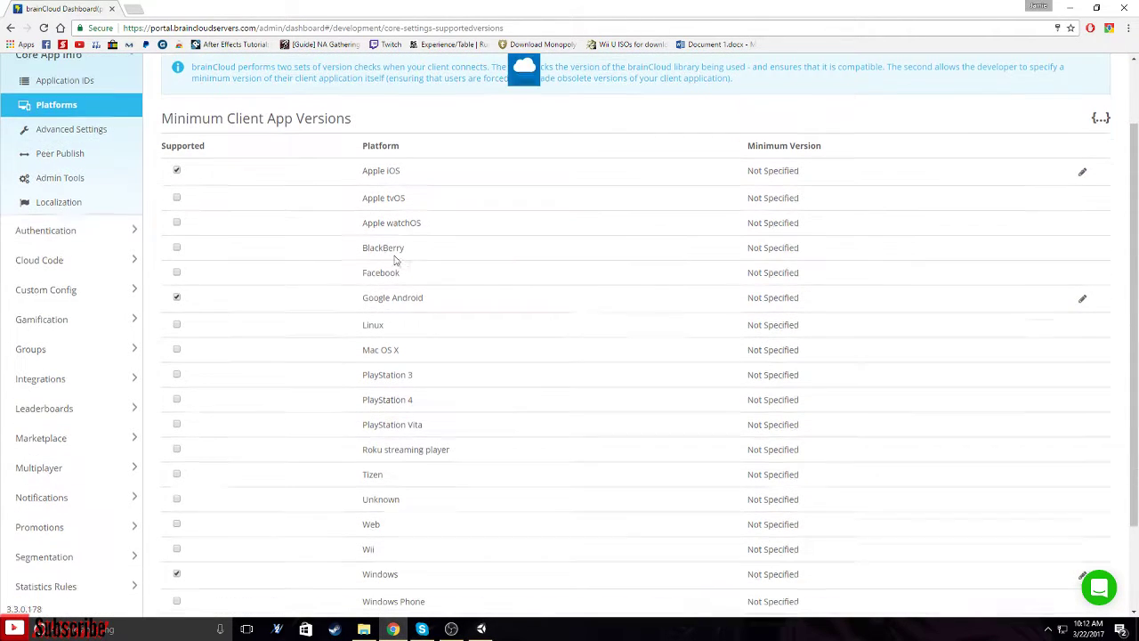
pyautogui.scroll(-2, 476, 205)
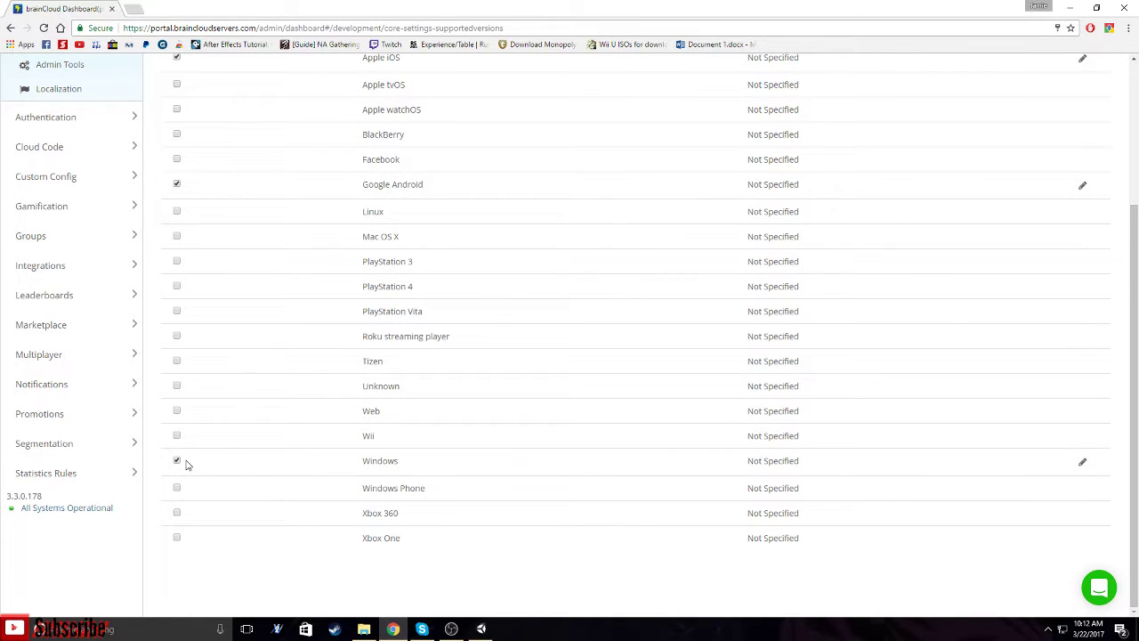
pyautogui.click(176, 412)
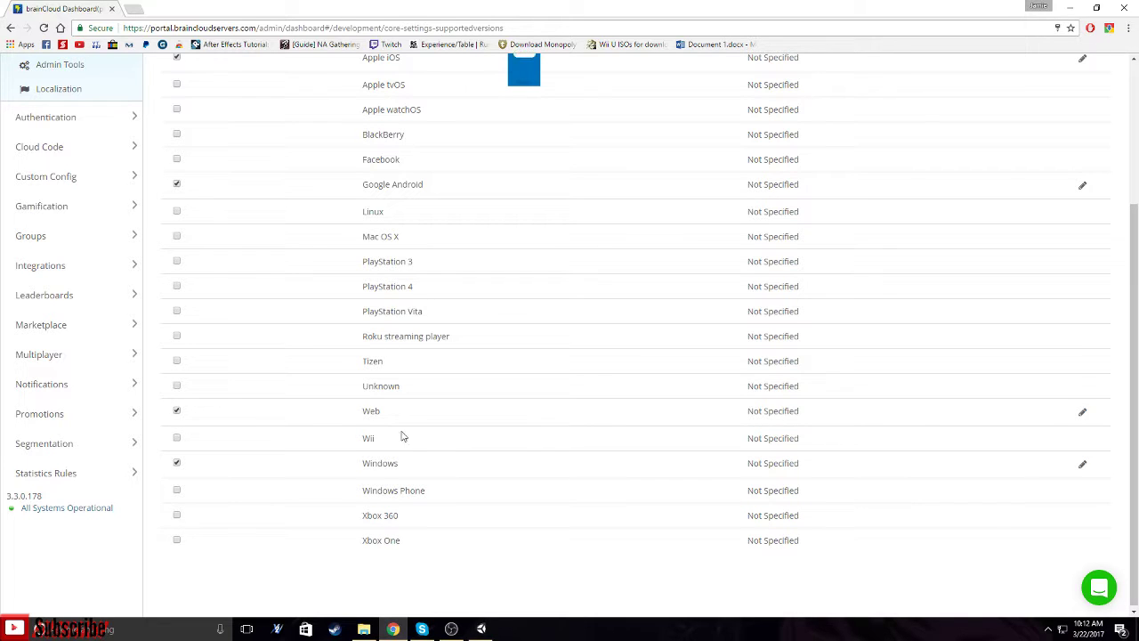
pyautogui.click(176, 411)
pyautogui.scroll(3, 439, 428)
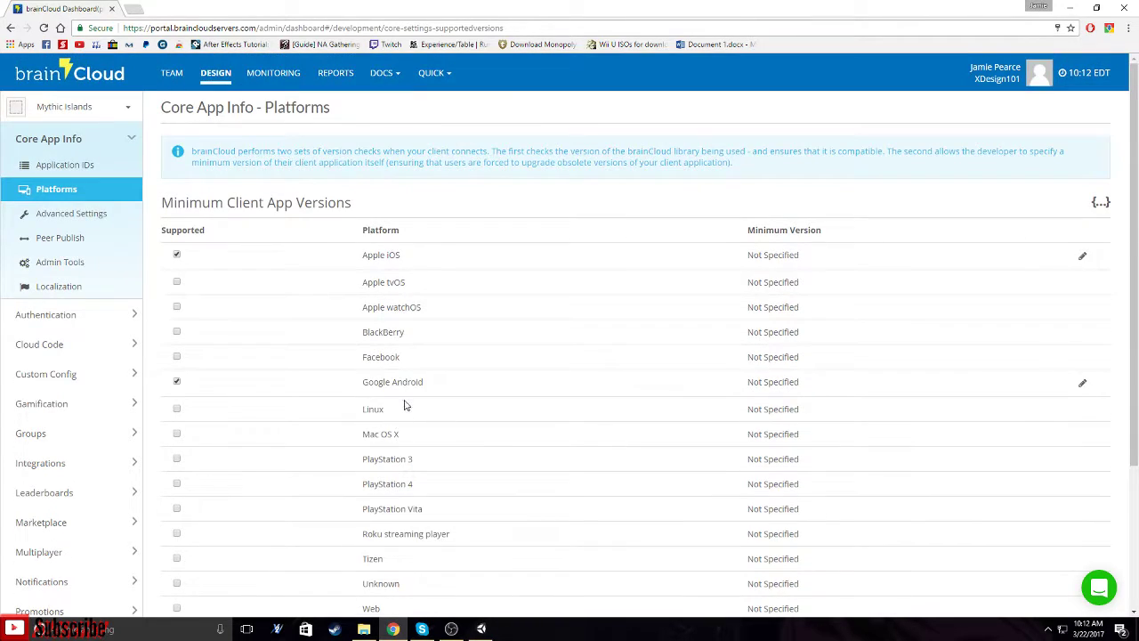
pyautogui.scroll(-3, 437, 323)
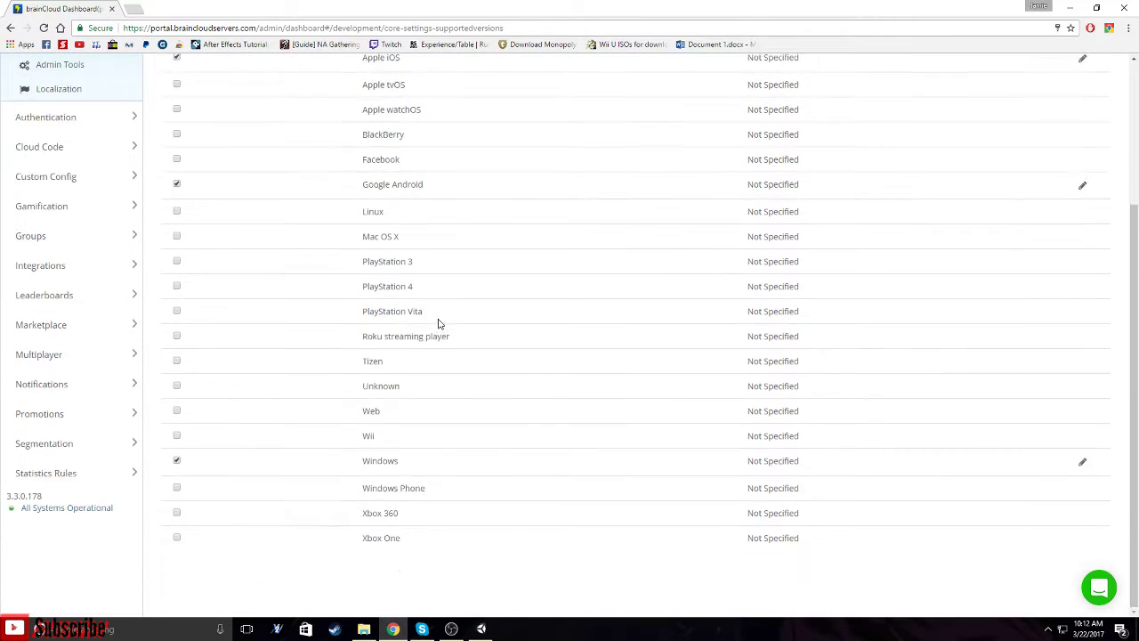
pyautogui.scroll(3, 427, 323)
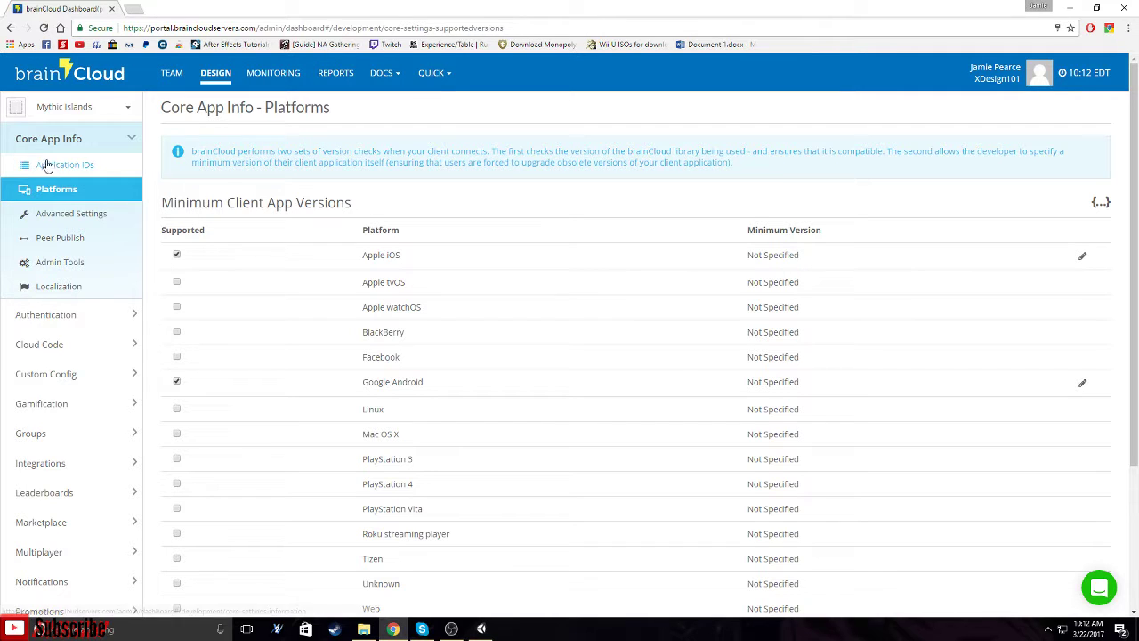
# Examine the Admin Tools for deployment, configuration data, custom files, application cache and data deletion.
pyautogui.click(63, 270)
pyautogui.scroll(-2, 573, 309)
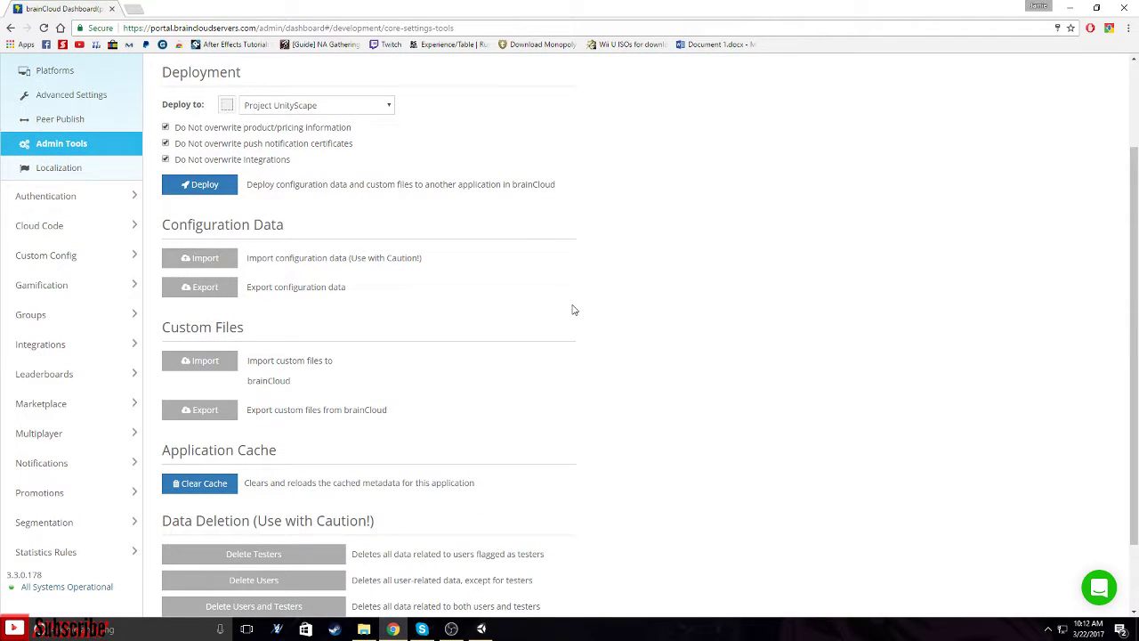
pyautogui.scroll(-1, 573, 310)
pyautogui.scroll(2, 572, 310)
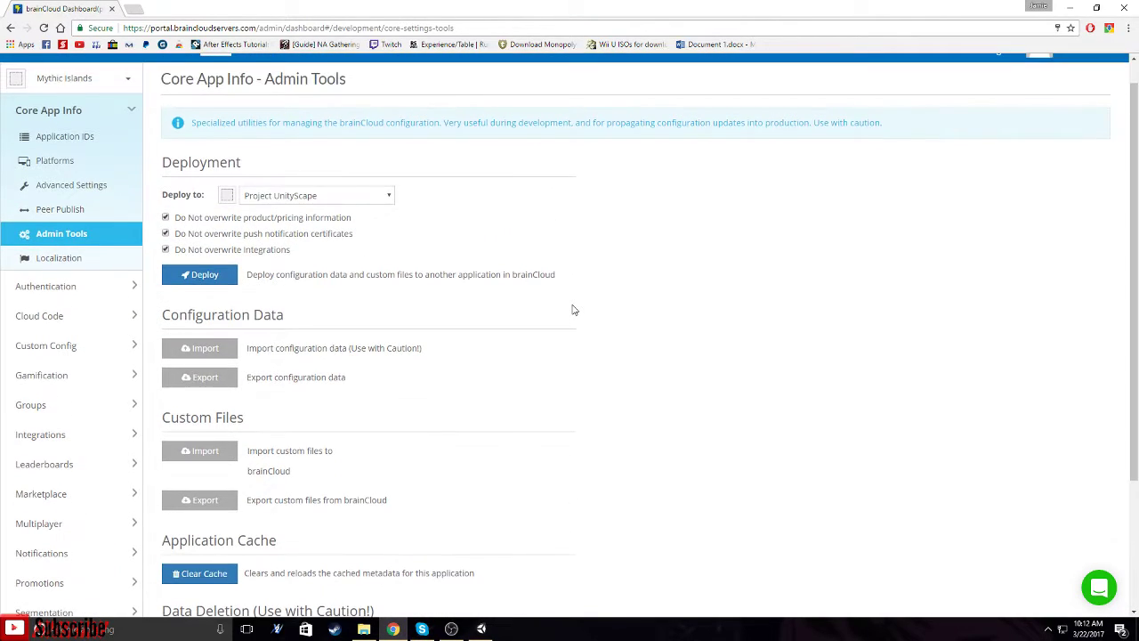
pyautogui.scroll(-2, 572, 310)
pyautogui.scroll(-1, 574, 310)
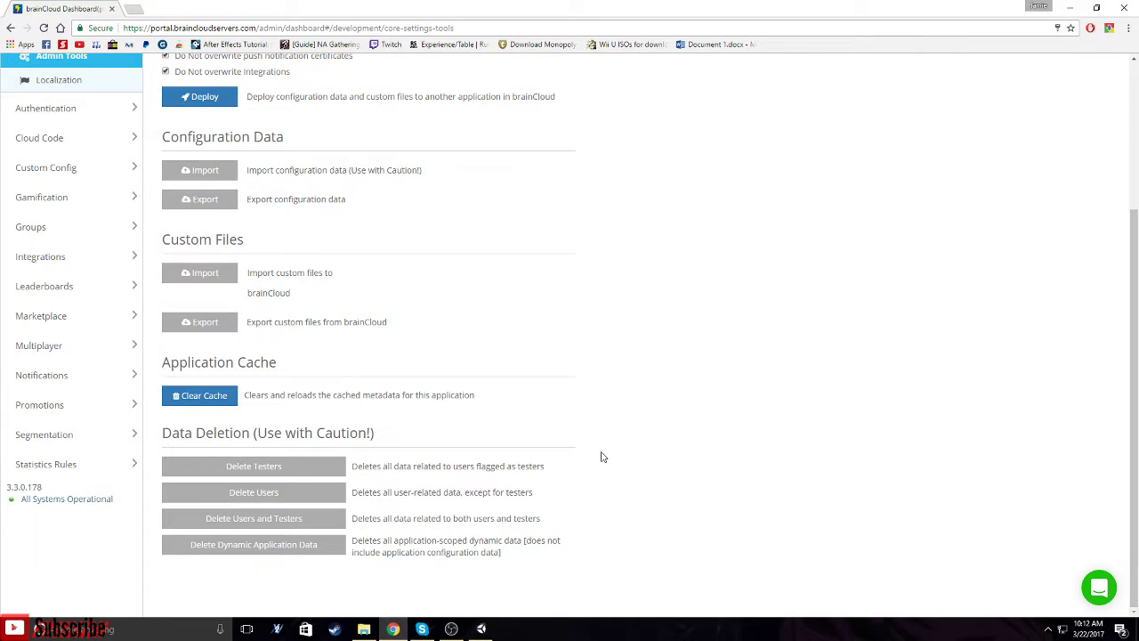
pyautogui.scroll(3, 602, 458)
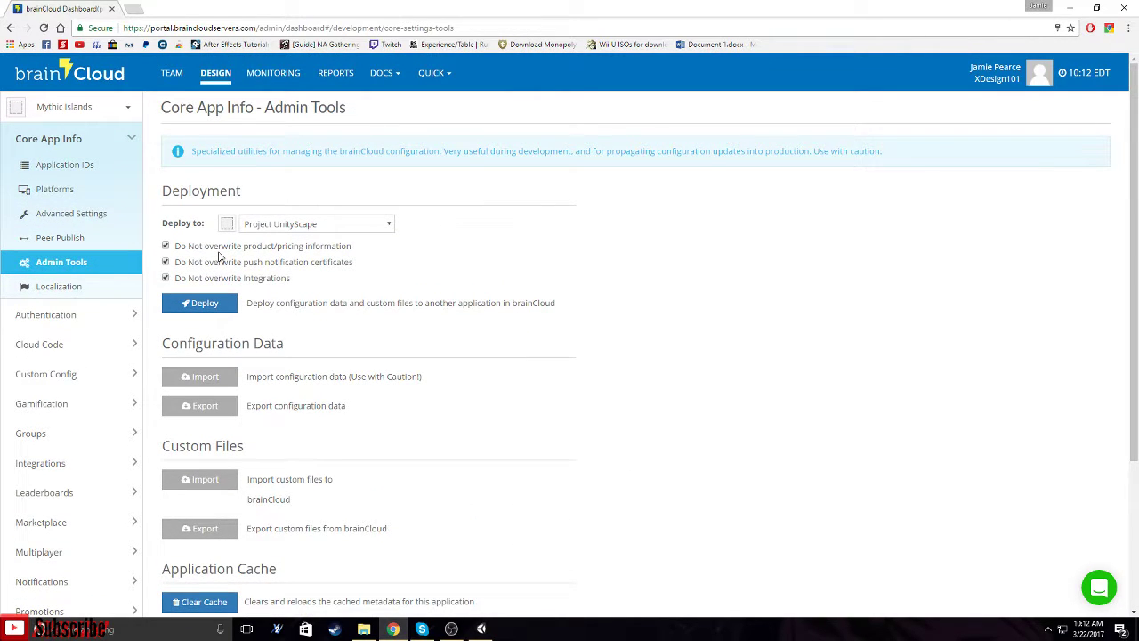
# Switch to the XDesign101 Youtube Tutorials team and open its Photon Blox Tut app.
pyautogui.click(73, 107)
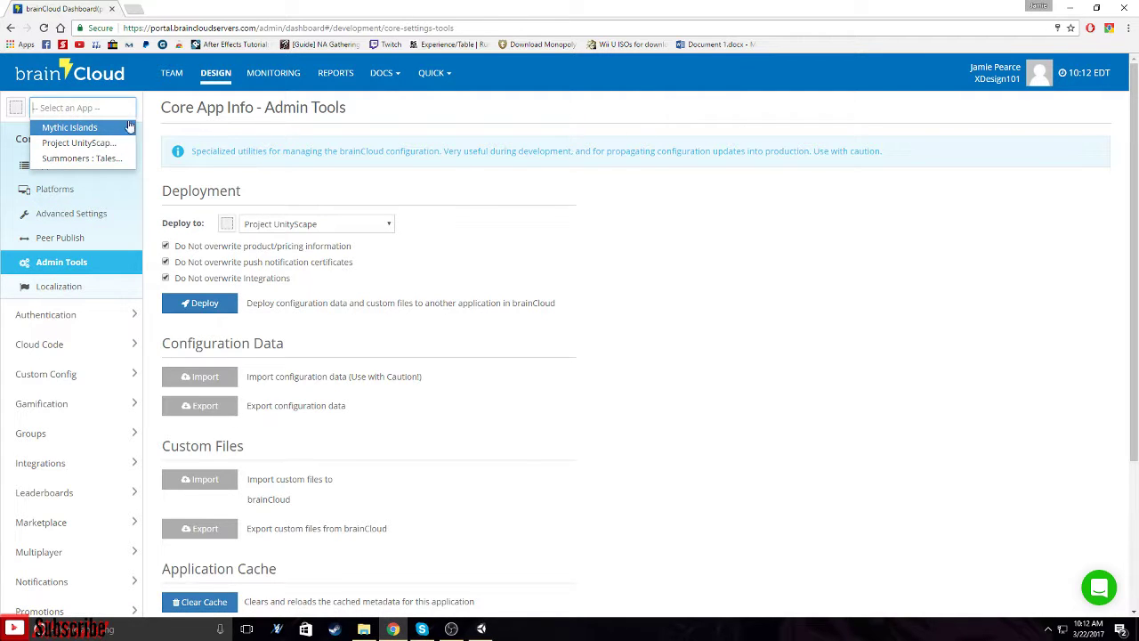
pyautogui.click(21, 117)
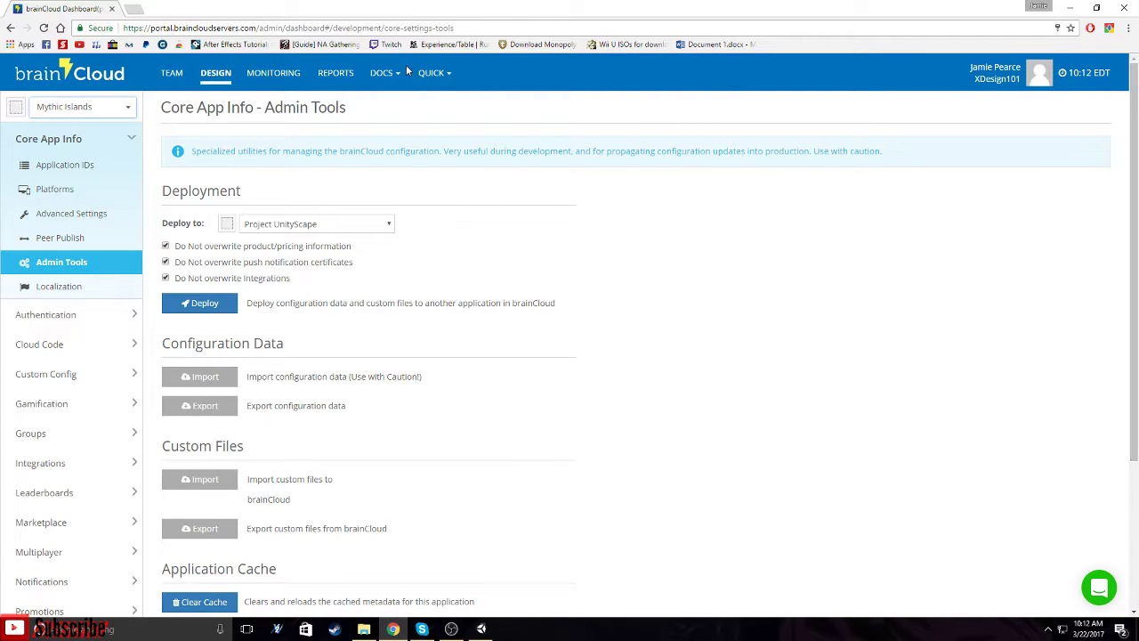
pyautogui.click(173, 74)
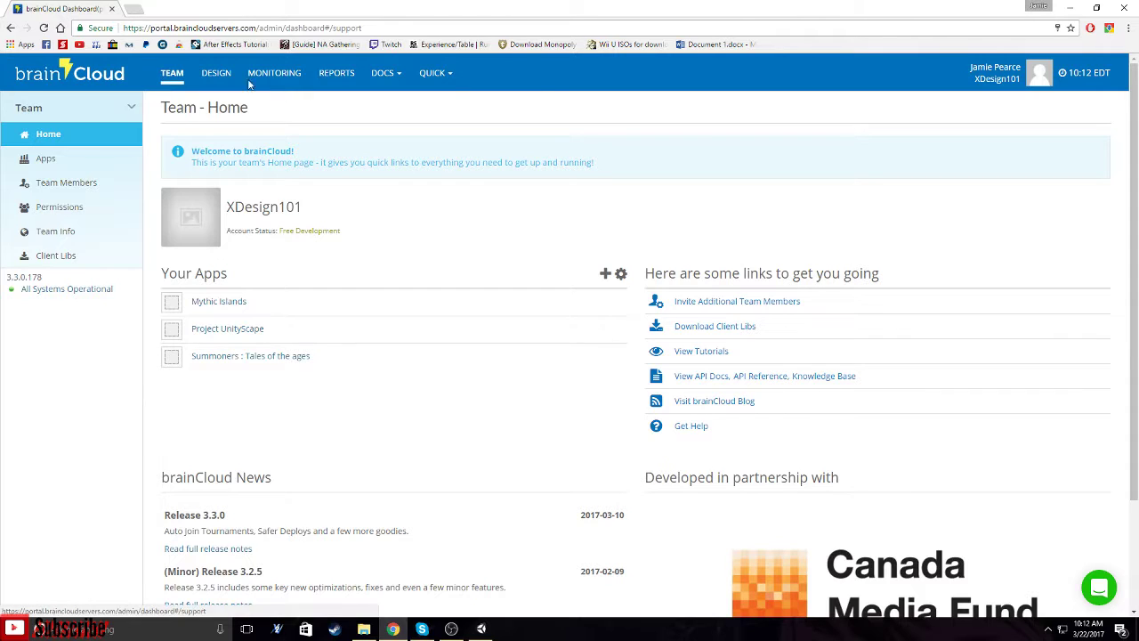
pyautogui.click(1031, 76)
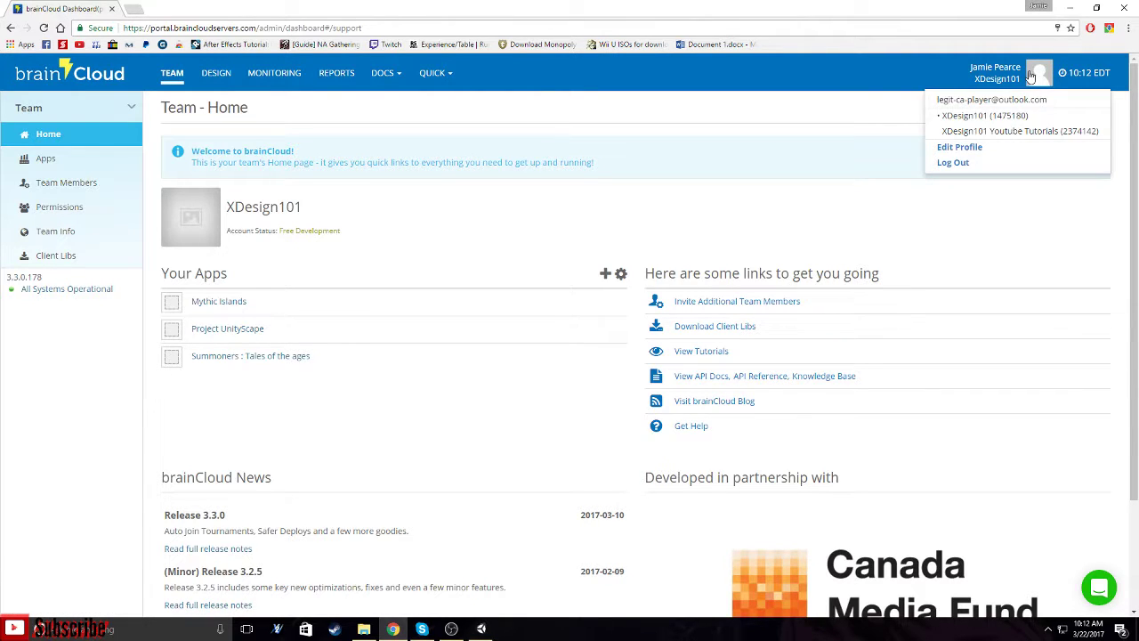
pyautogui.click(984, 134)
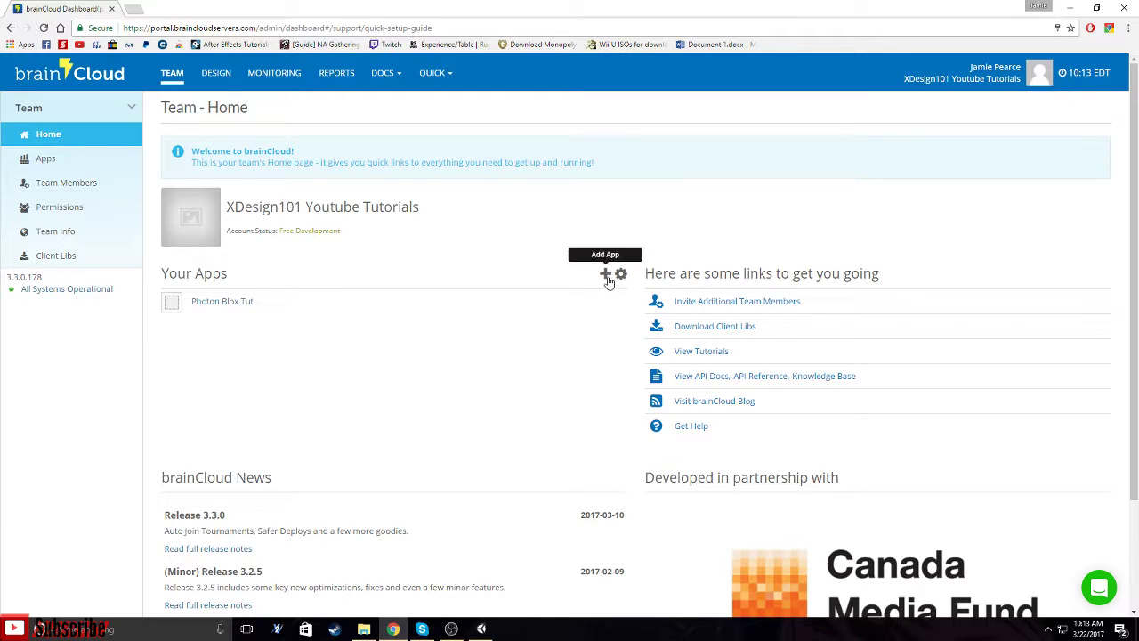
pyautogui.click(216, 303)
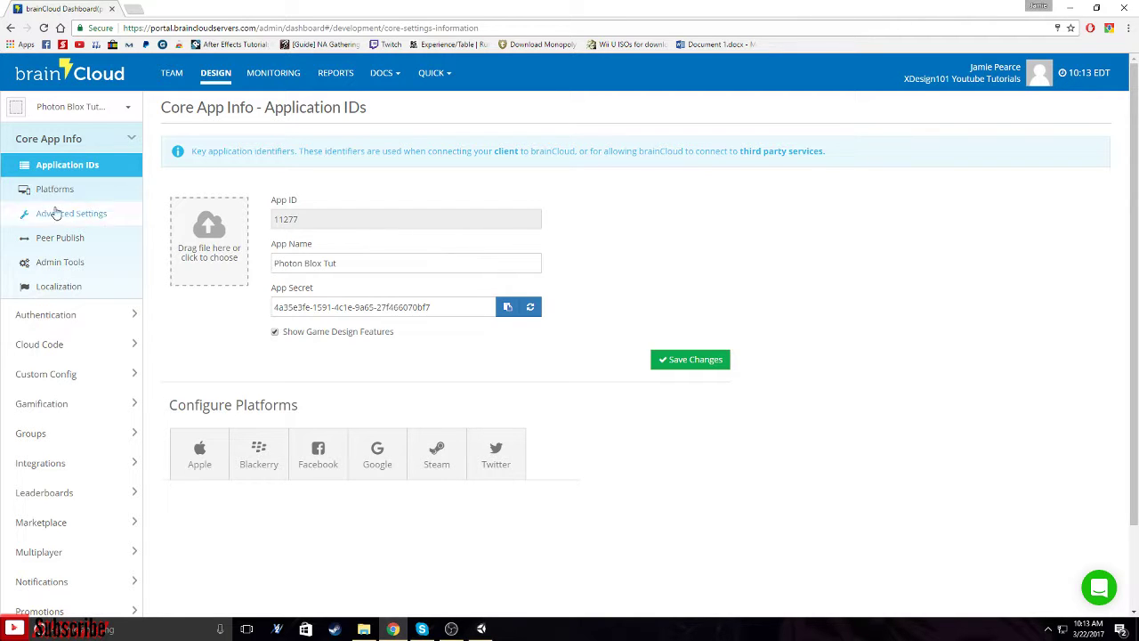
# Start a new XP level under Gamification with level 1 and 1 as its minimum points.
pyautogui.scroll(-1, 101, 283)
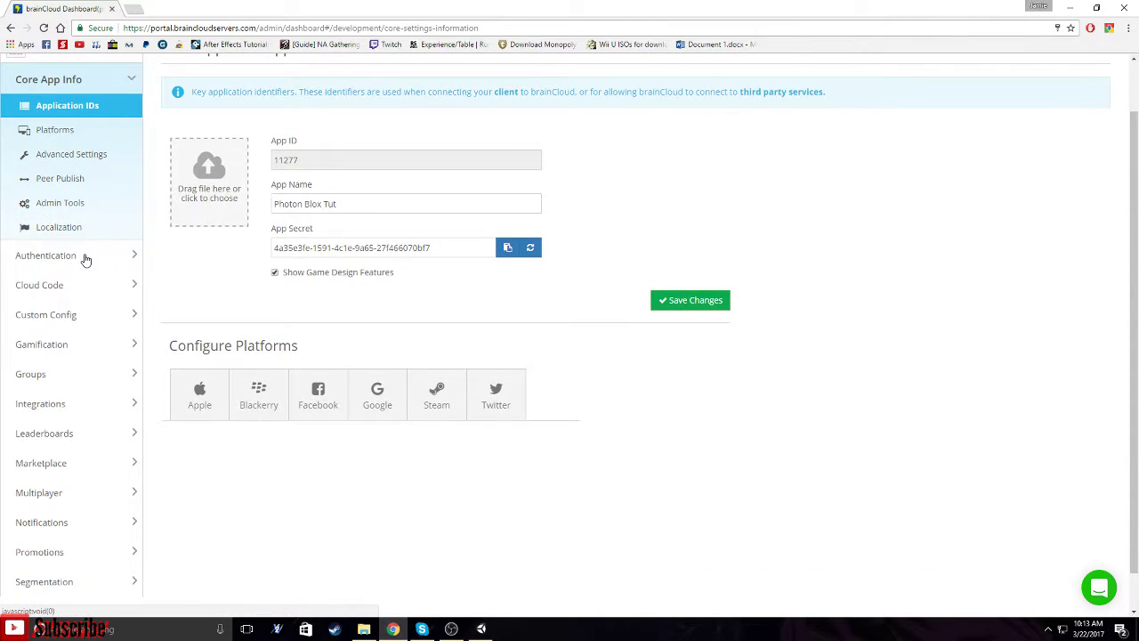
pyautogui.click(84, 255)
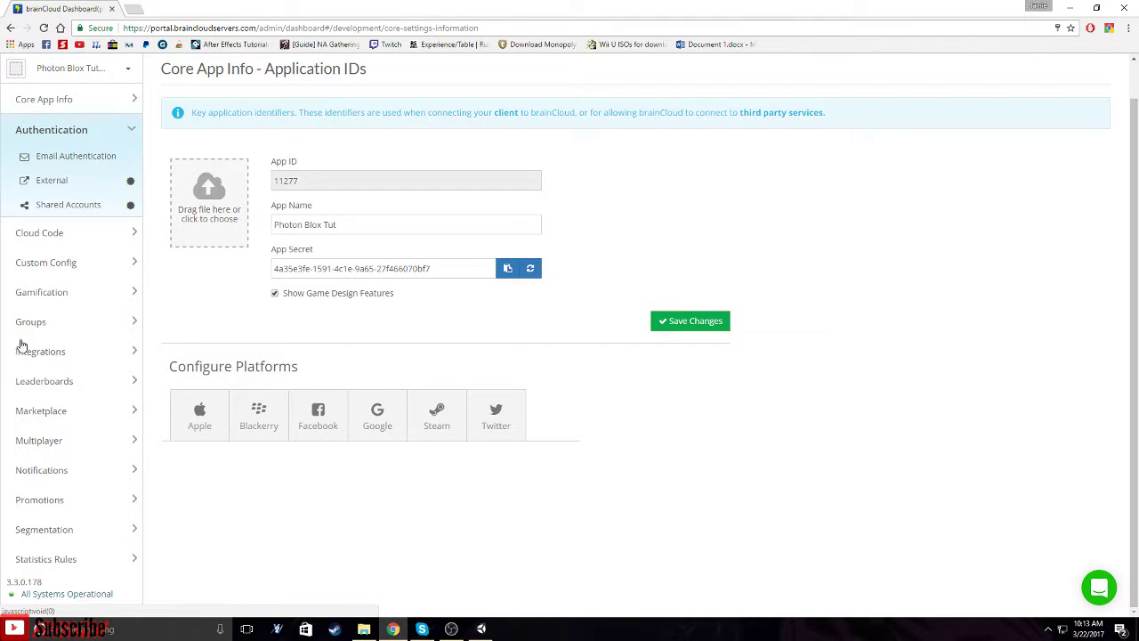
pyautogui.click(101, 292)
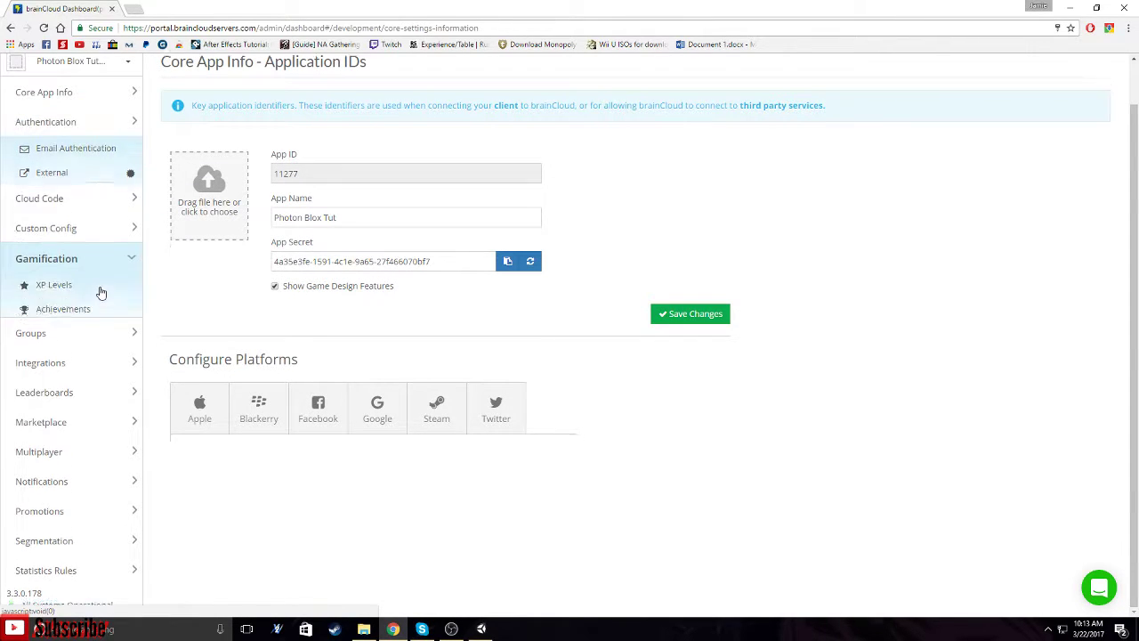
pyautogui.click(63, 225)
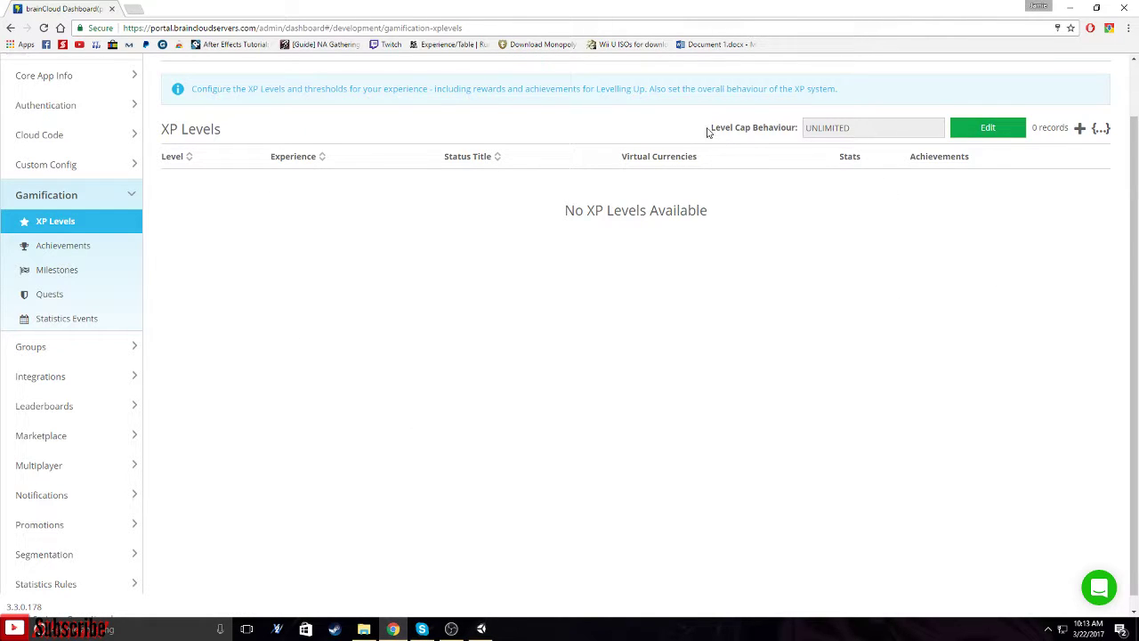
pyautogui.click(1080, 127)
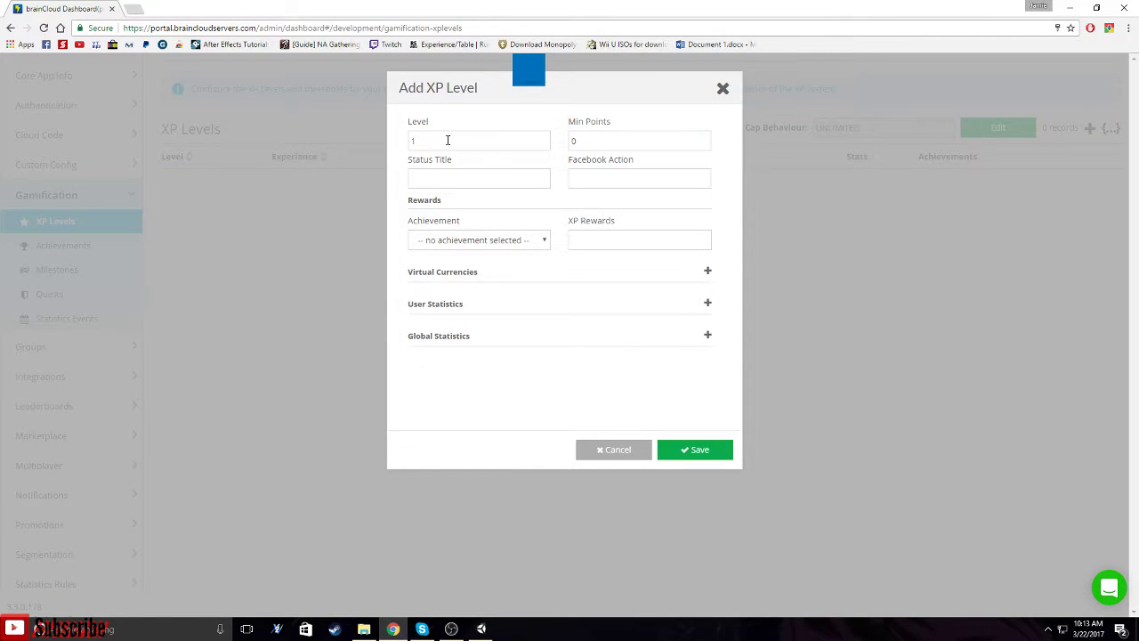
pyautogui.moveTo(416, 142); pyautogui.dragTo(402, 142)
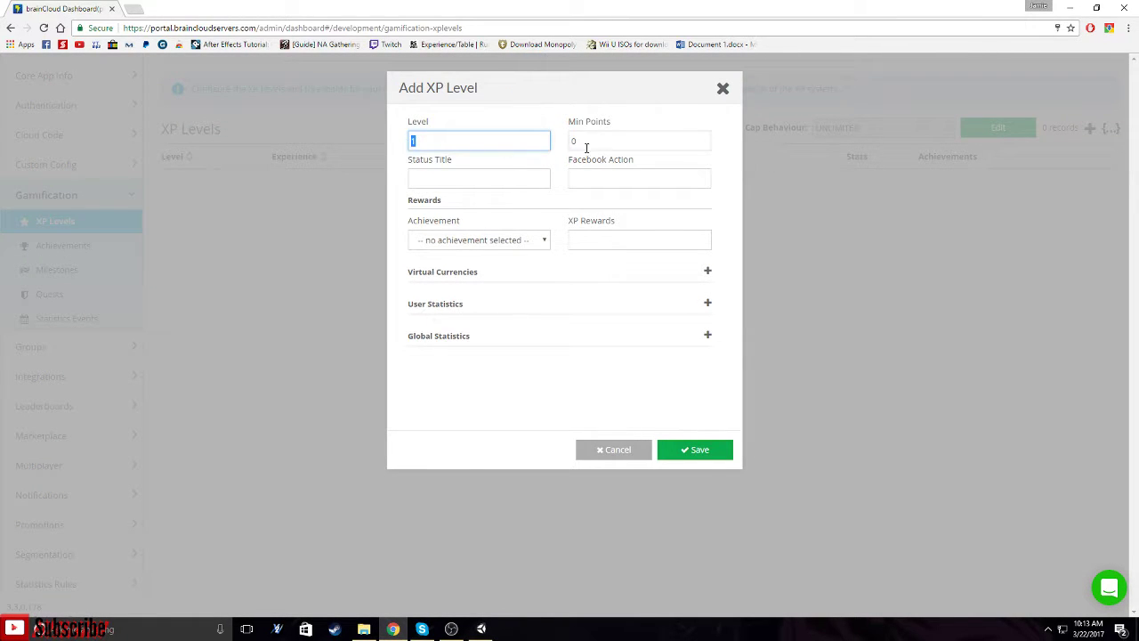
pyautogui.moveTo(589, 141); pyautogui.dragTo(556, 142)
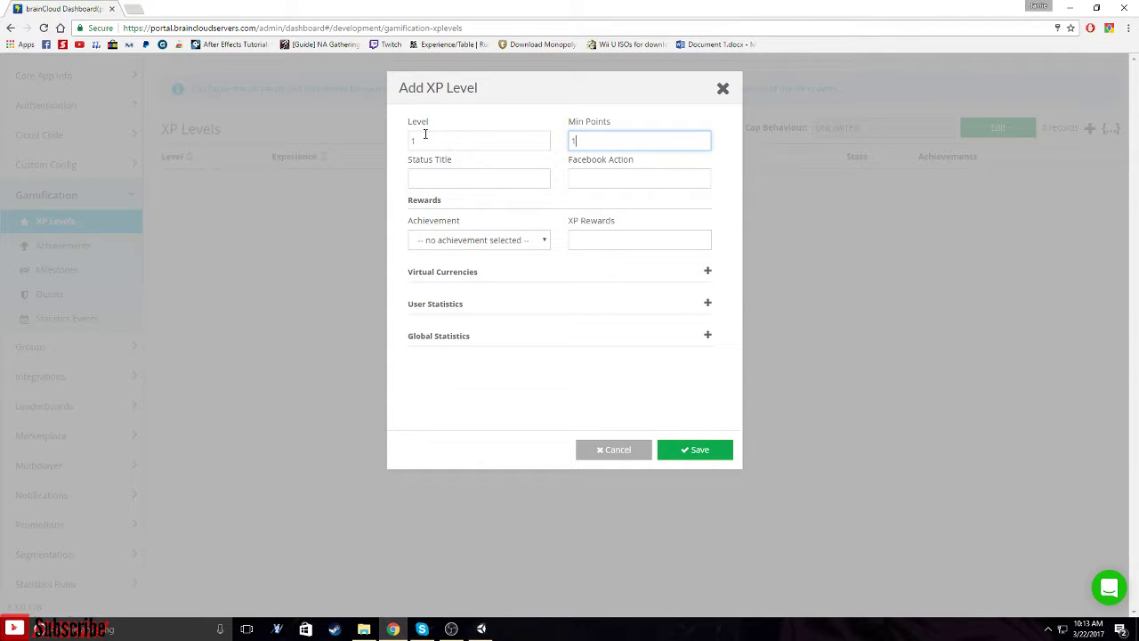
# Try a status title for the new XP level, clear it, and check the available achievement rewards.
pyautogui.click(434, 180)
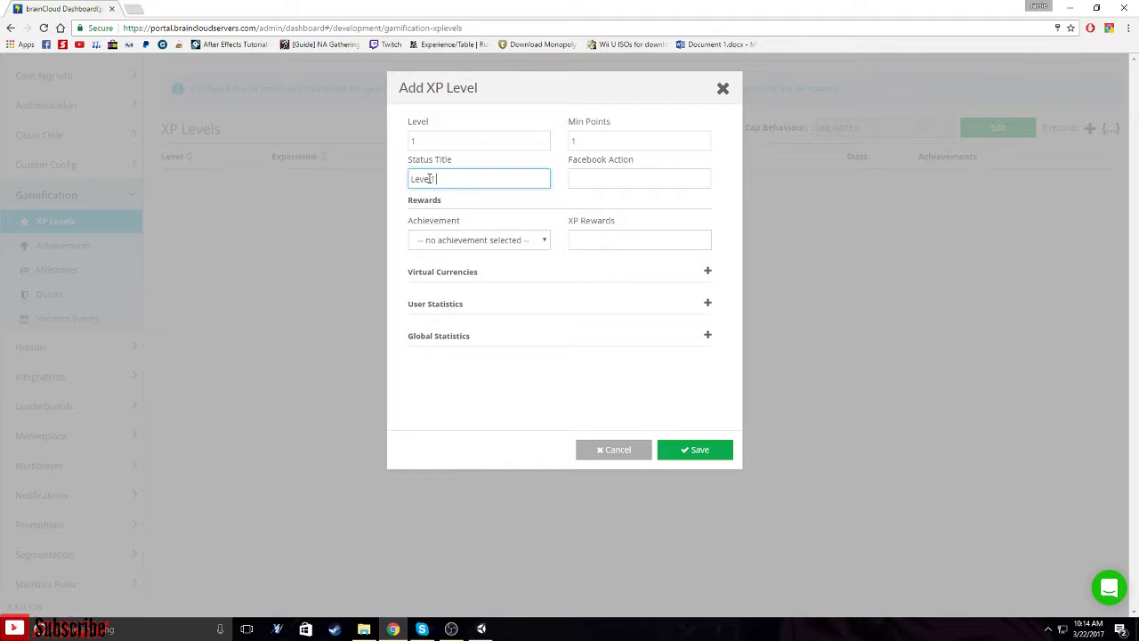
pyautogui.moveTo(438, 179); pyautogui.dragTo(388, 185)
pyautogui.write('1')
pyautogui.moveTo(419, 178); pyautogui.dragTo(403, 184)
pyautogui.click(502, 240)
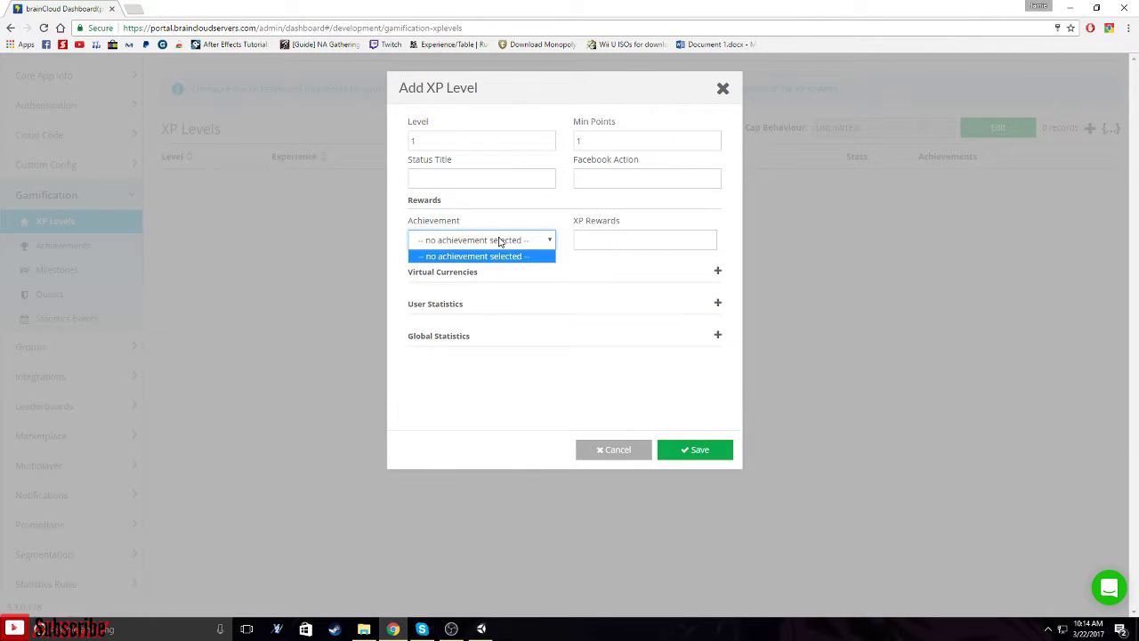
pyautogui.click(551, 243)
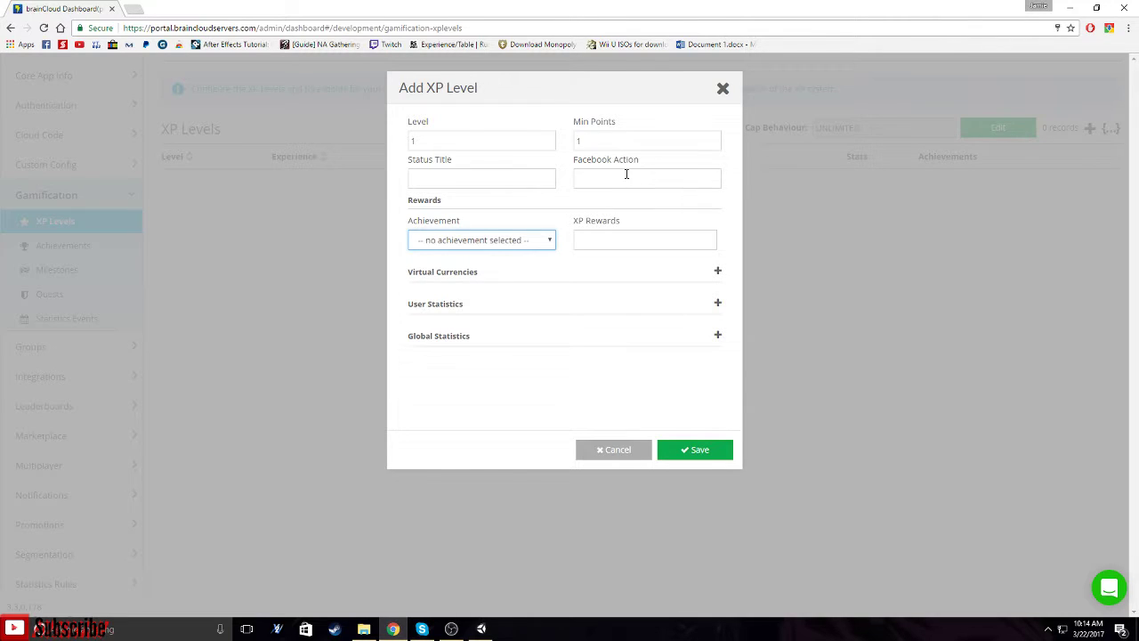
pyautogui.click(638, 178)
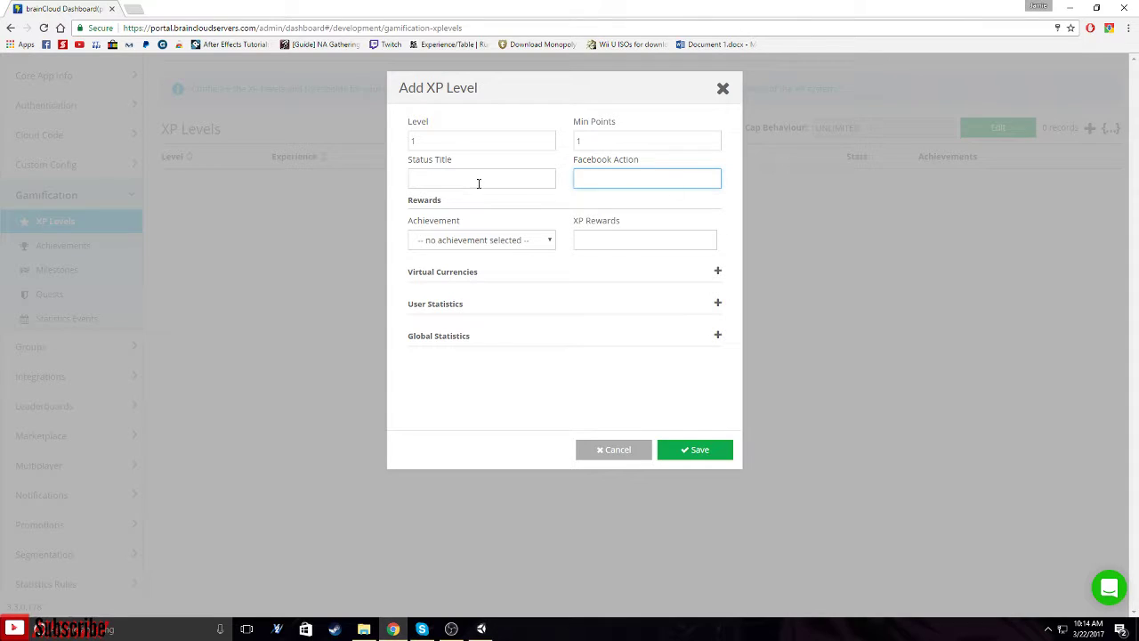
pyautogui.click(443, 180)
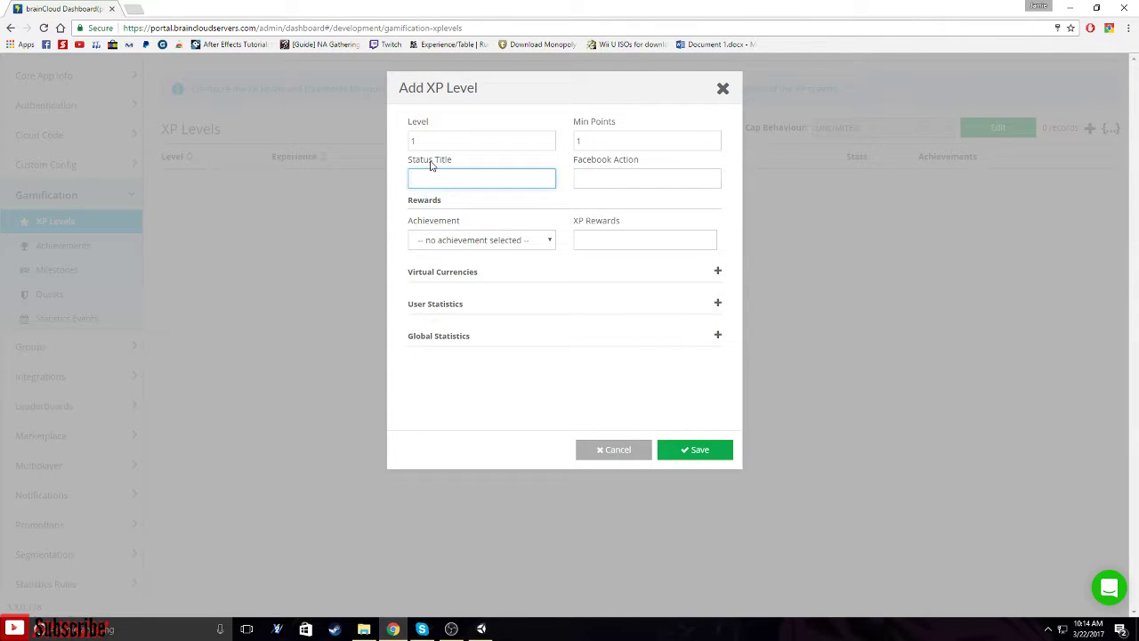
pyautogui.click(426, 164)
# Try adding a user statistic to the level 1 rewards, remove it, and save the new XP level.
pyautogui.click(717, 303)
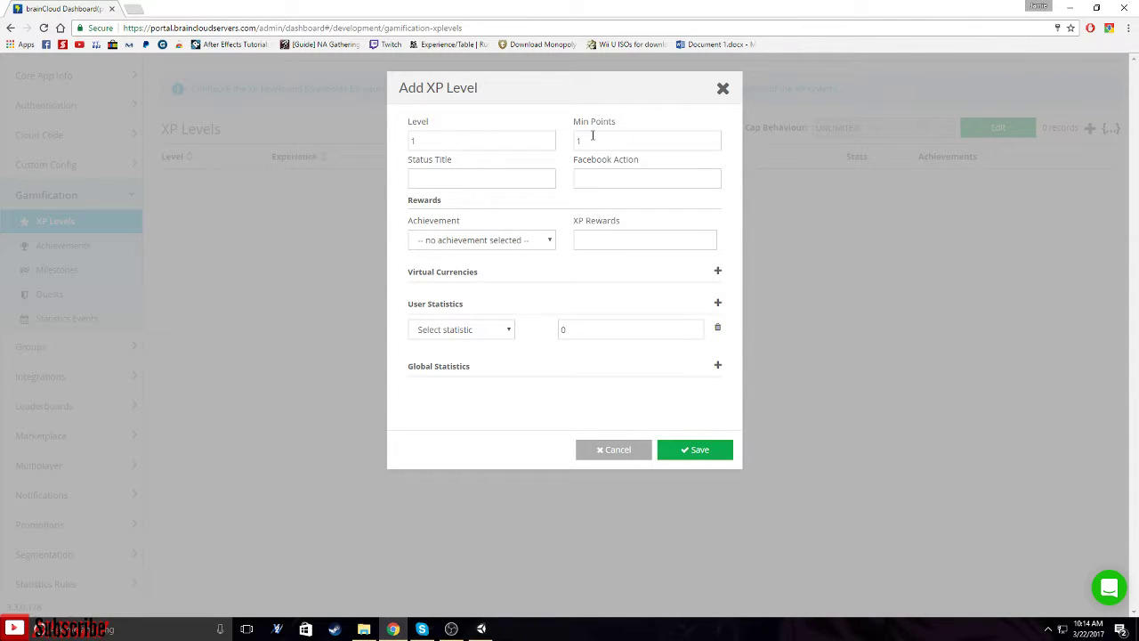
pyautogui.click(430, 140)
pyautogui.click(575, 145)
pyautogui.click(697, 451)
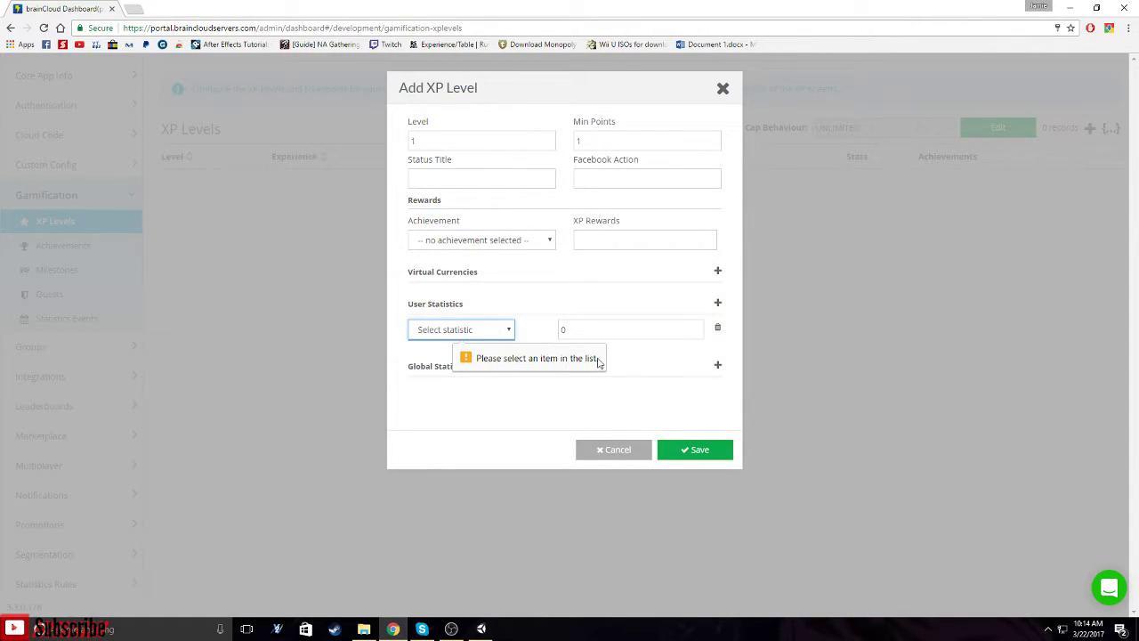
pyautogui.click(717, 328)
pyautogui.click(682, 456)
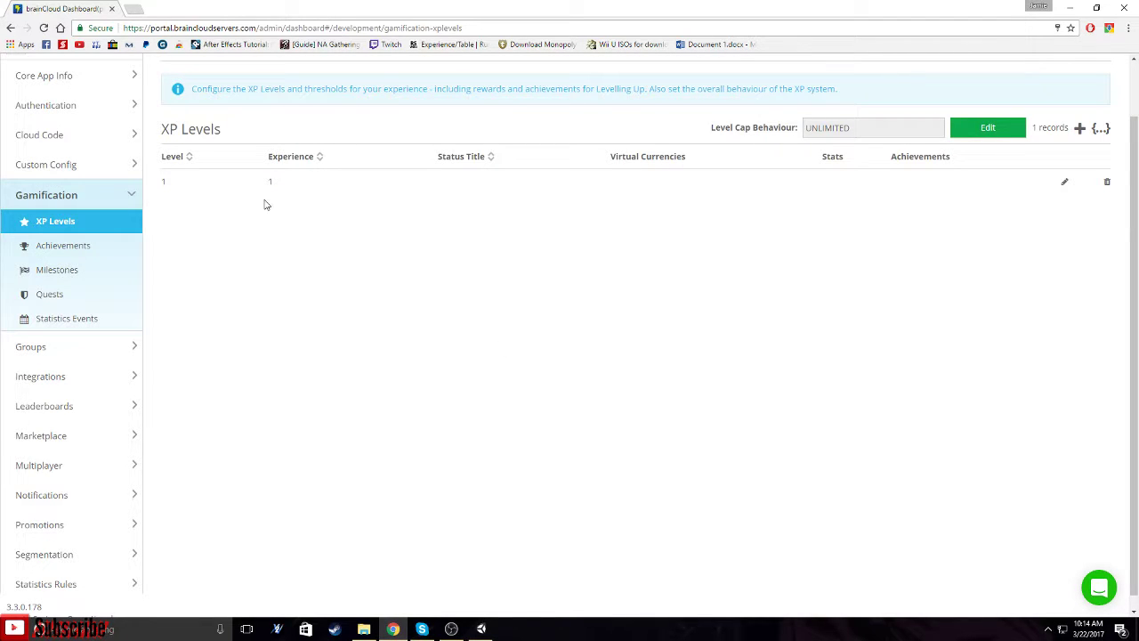
# Set the minimum points of XP level 1 to 150 and save the level.
pyautogui.click(1064, 182)
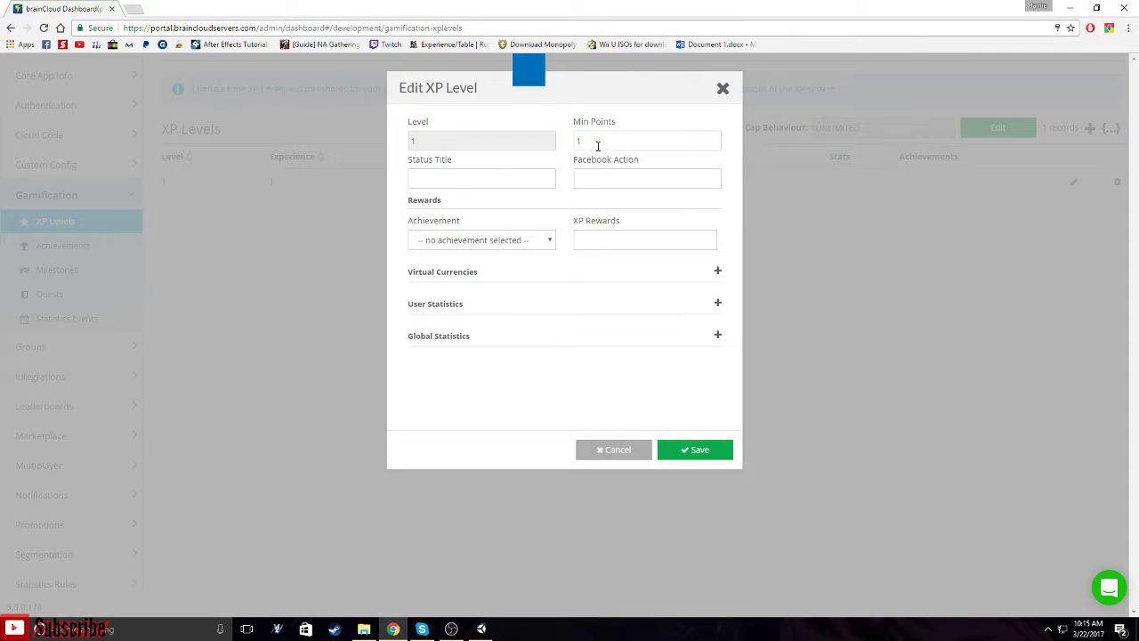
pyautogui.click(597, 140)
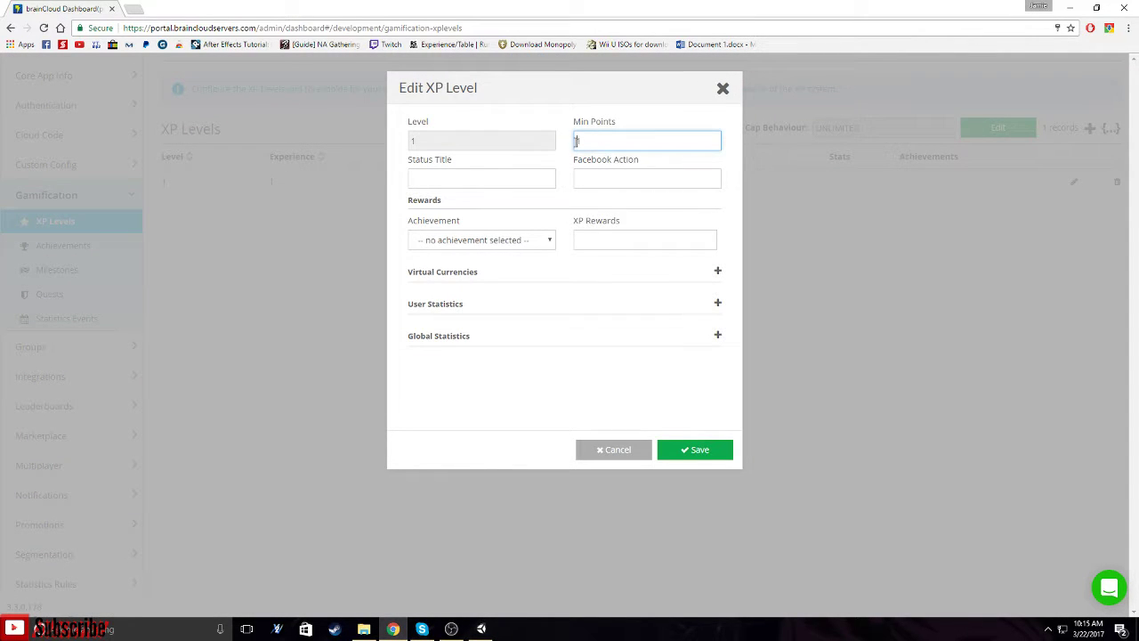
pyautogui.moveTo(578, 142); pyautogui.dragTo(587, 141)
pyautogui.write('150')
pyautogui.click(692, 450)
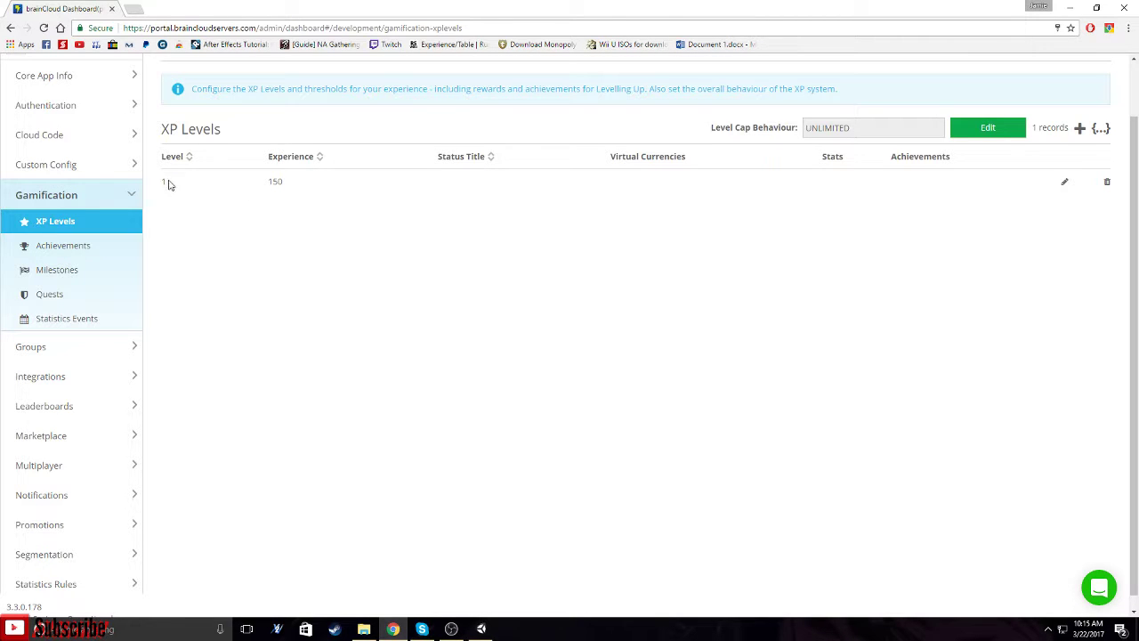
# Set the minimum points of XP level 1 to 1 and save the level.
pyautogui.click(1064, 183)
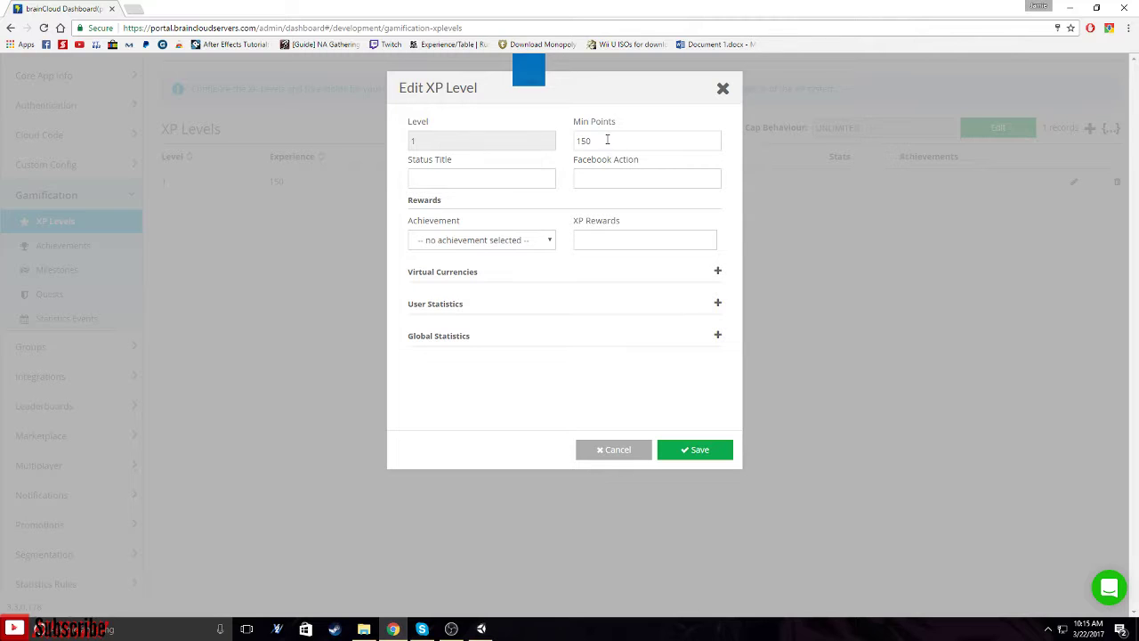
pyautogui.moveTo(605, 140); pyautogui.dragTo(551, 145)
pyautogui.write('1')
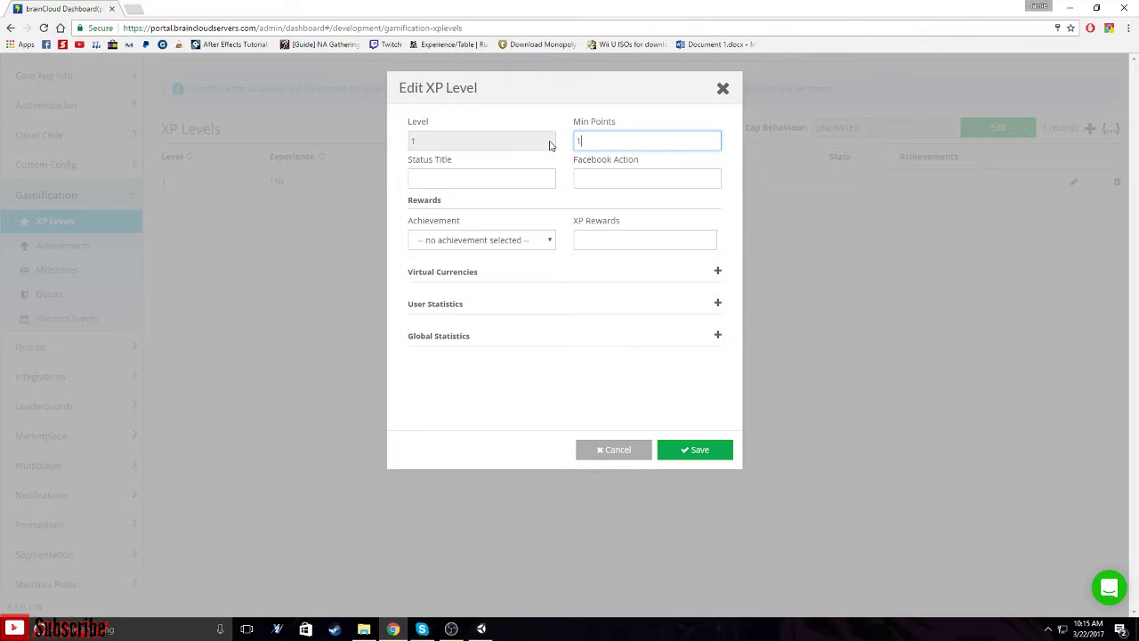
pyautogui.click(696, 449)
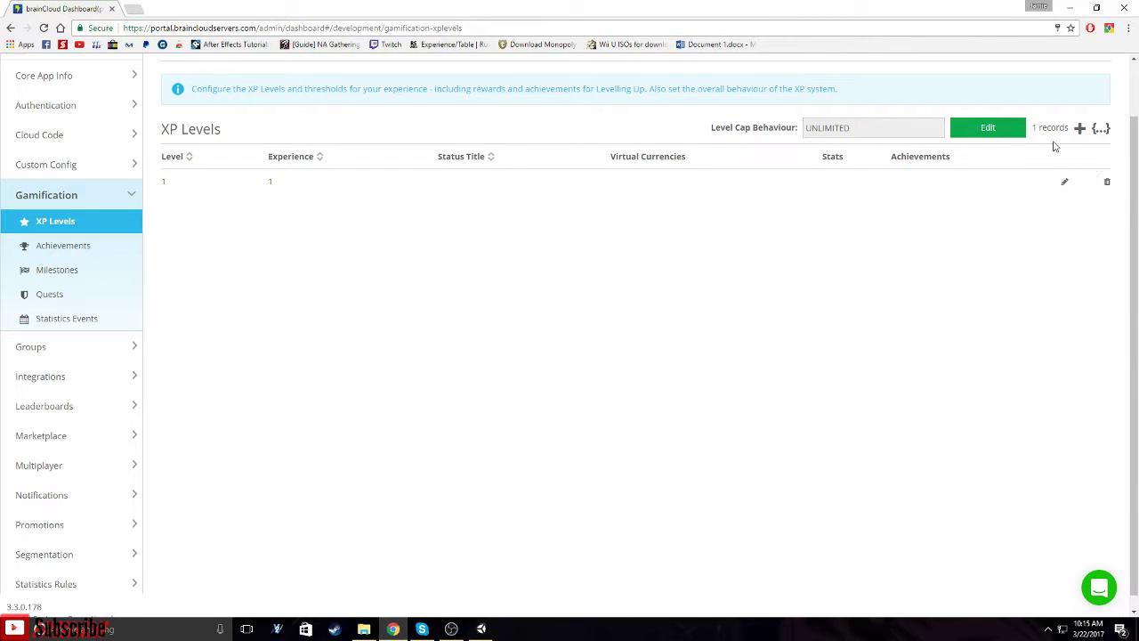
# Add XP level 2 with 260 minimum points and save it.
pyautogui.click(1080, 128)
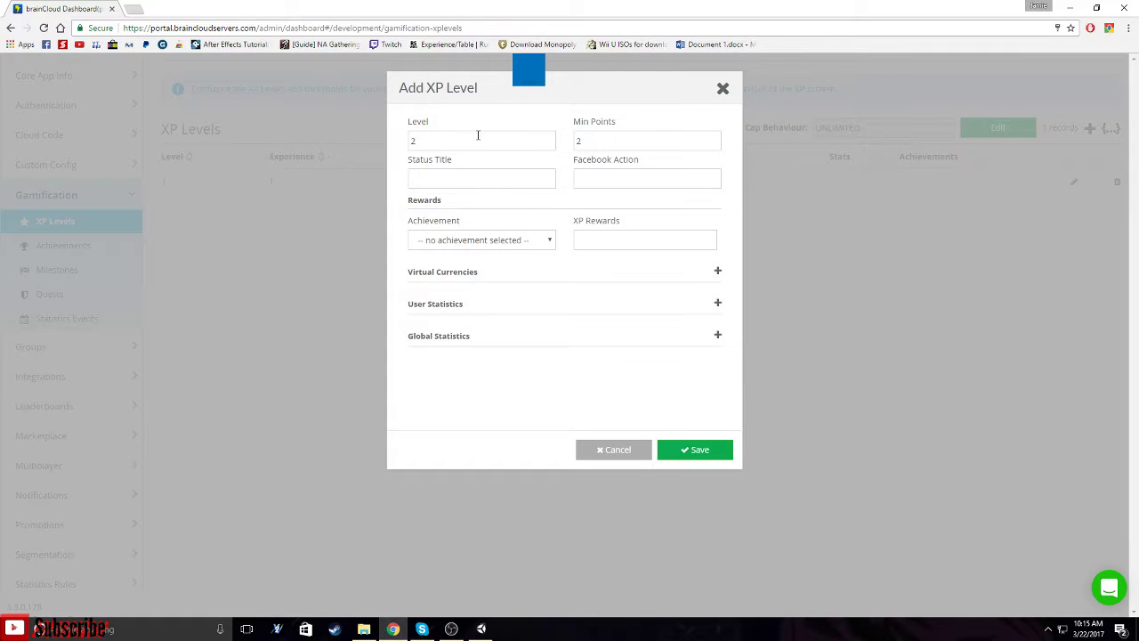
pyautogui.moveTo(606, 138); pyautogui.dragTo(554, 138)
pyautogui.write('260')
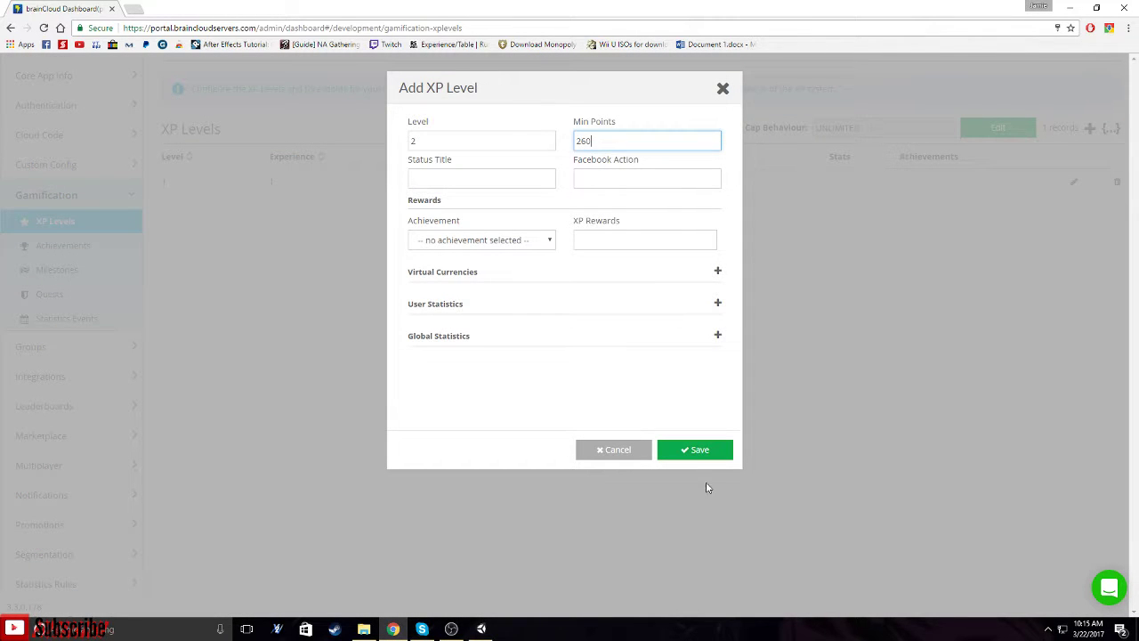
pyautogui.click(693, 451)
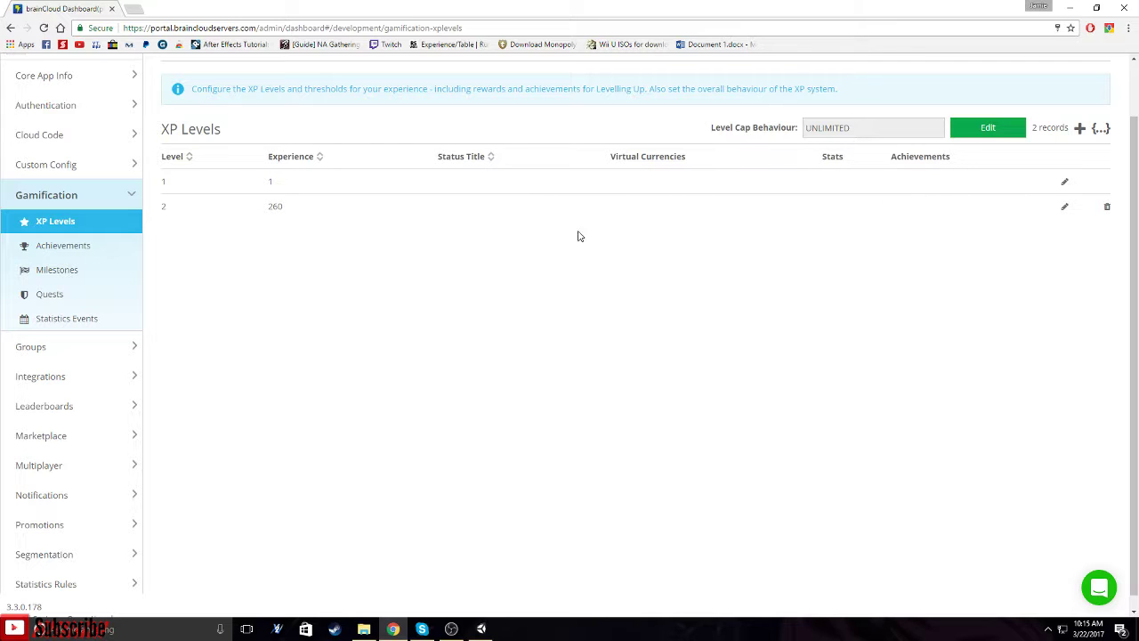
# Start a new achievement in the Gamification section and give it the achievement ID 1.
pyautogui.click(44, 255)
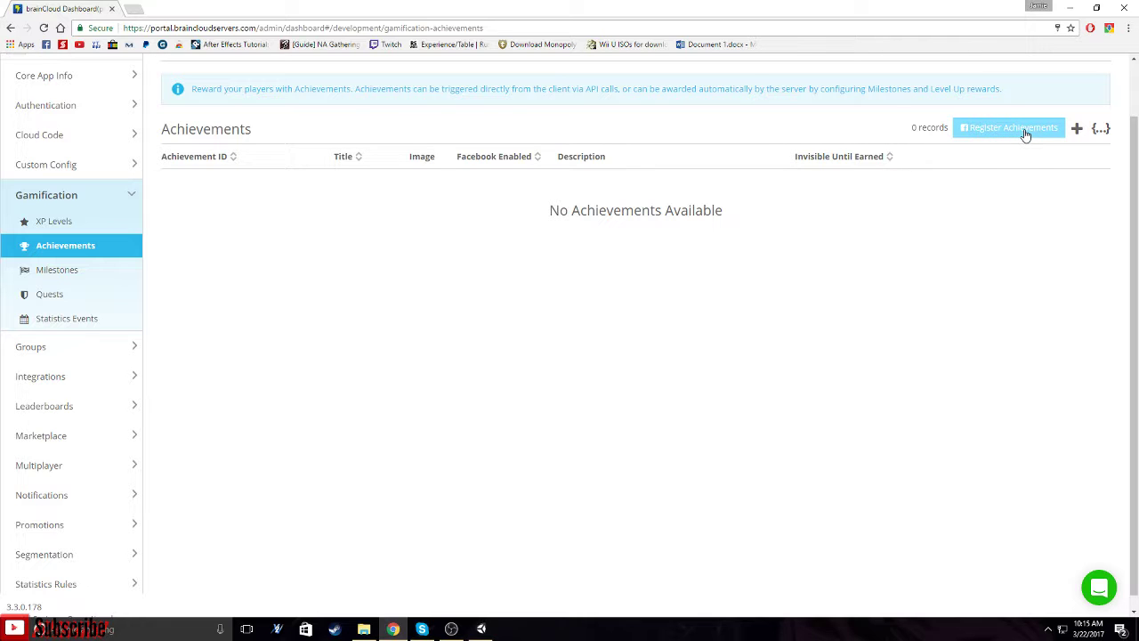
pyautogui.click(1077, 130)
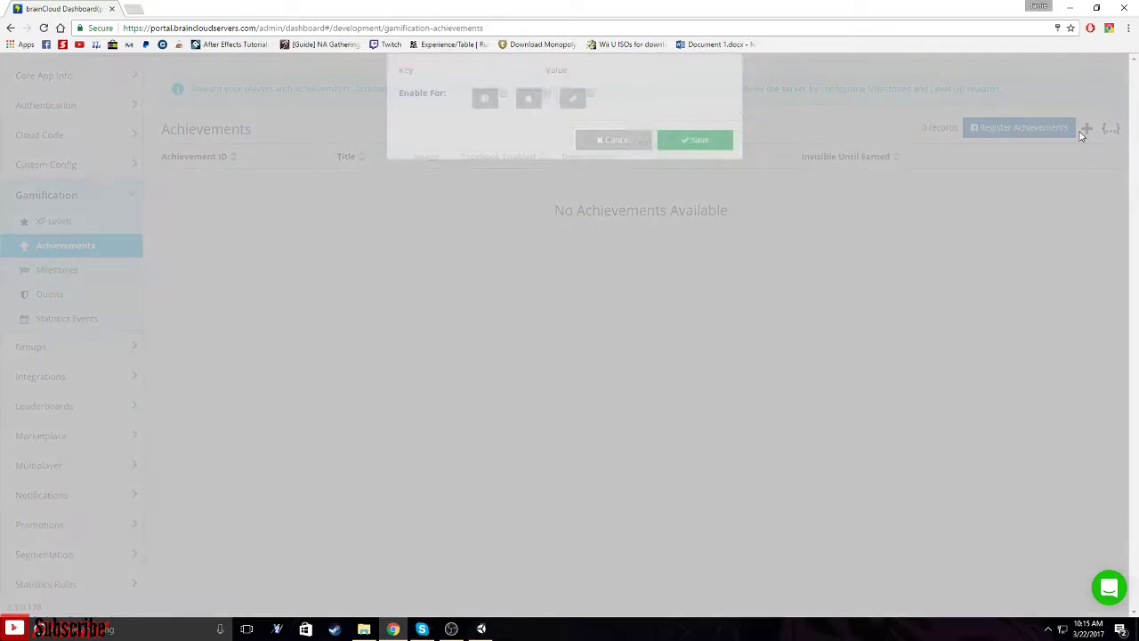
pyautogui.click(448, 138)
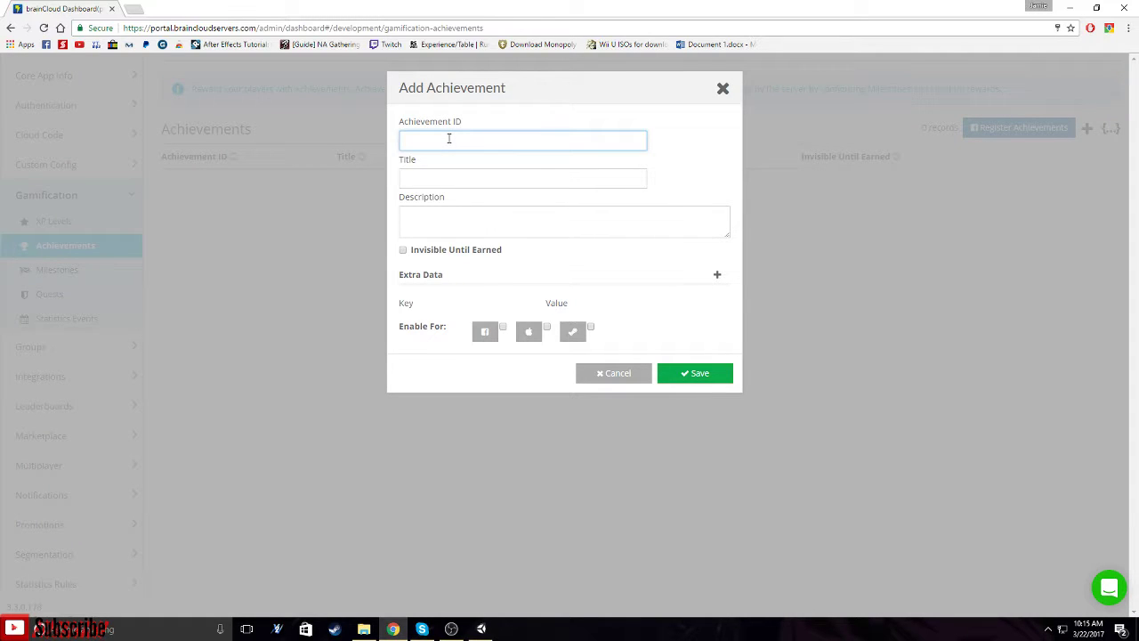
pyautogui.write('Leve')
pyautogui.press('BackSpace')
pyautogui.press('BackSpace')
pyautogui.press('BackSpace')
pyautogui.write('you reached level')
pyautogui.moveTo(485, 141); pyautogui.dragTo(370, 147)
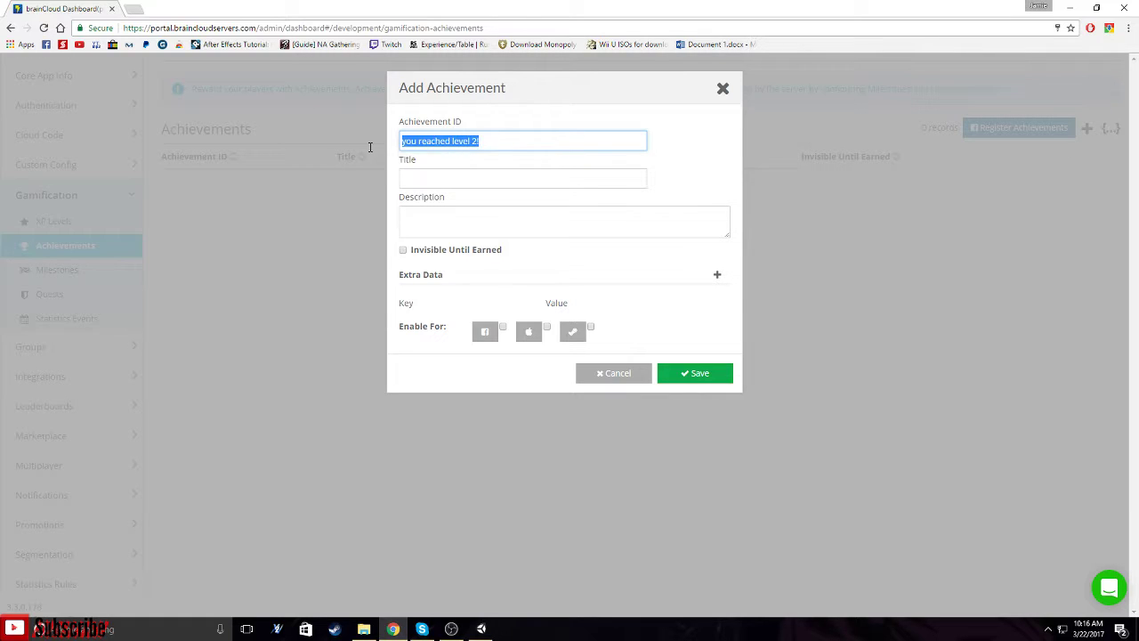
pyautogui.write('1')
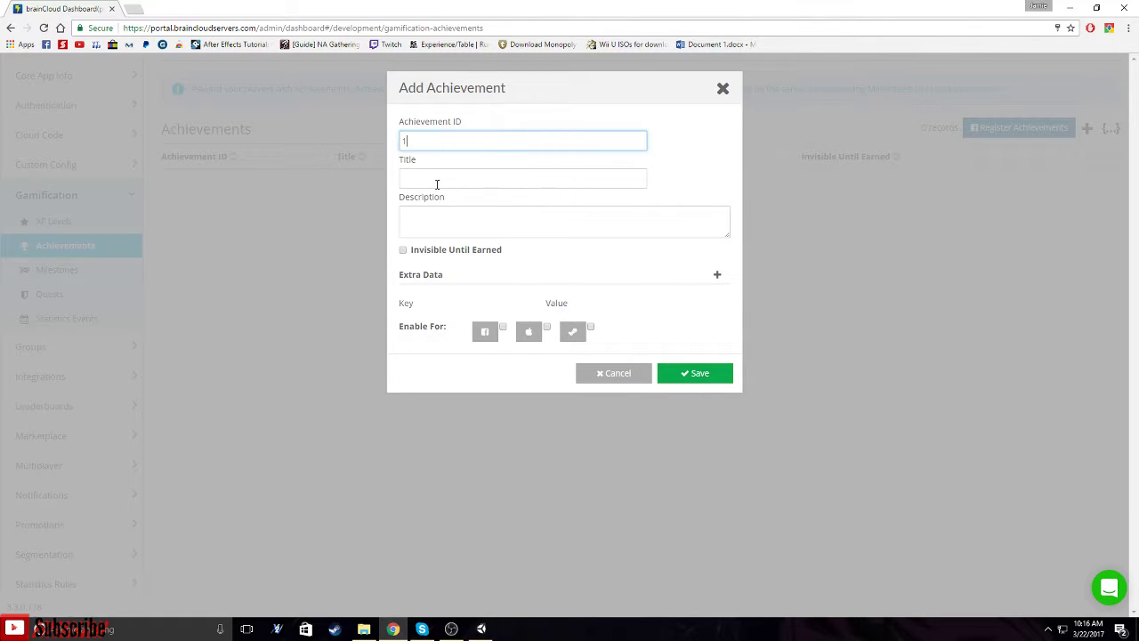
# Title the achievement "Reach level 2!", describe it as "gain this achievement after reaching level 2", and save it.
pyautogui.click(428, 180)
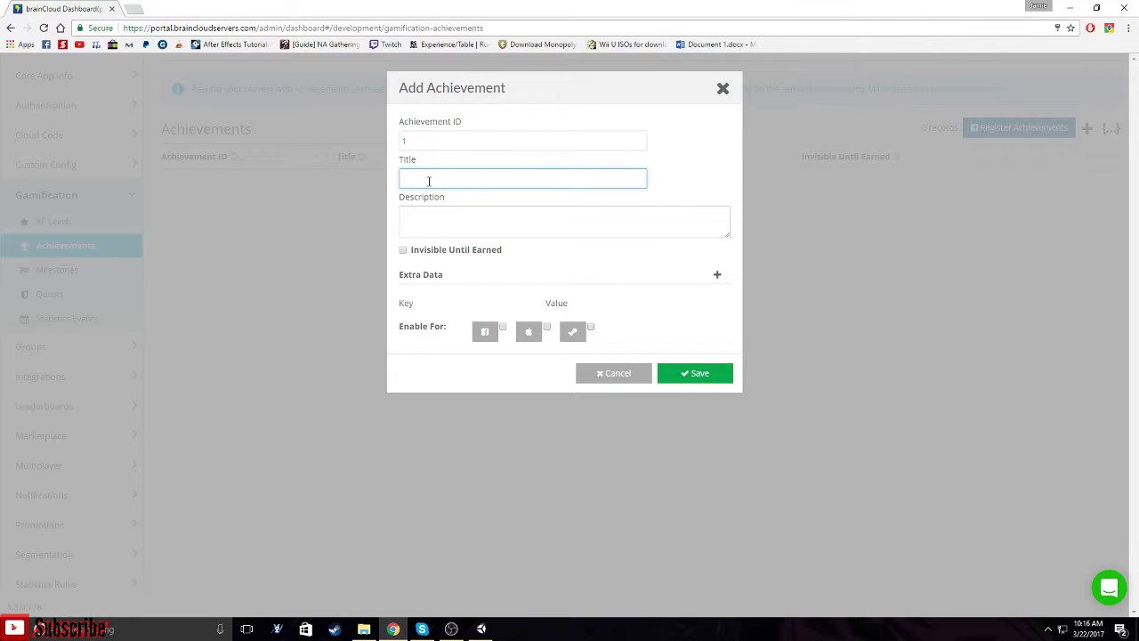
pyautogui.write('Reach level 2!')
pyautogui.click(461, 212)
pyautogui.write('youve reac')
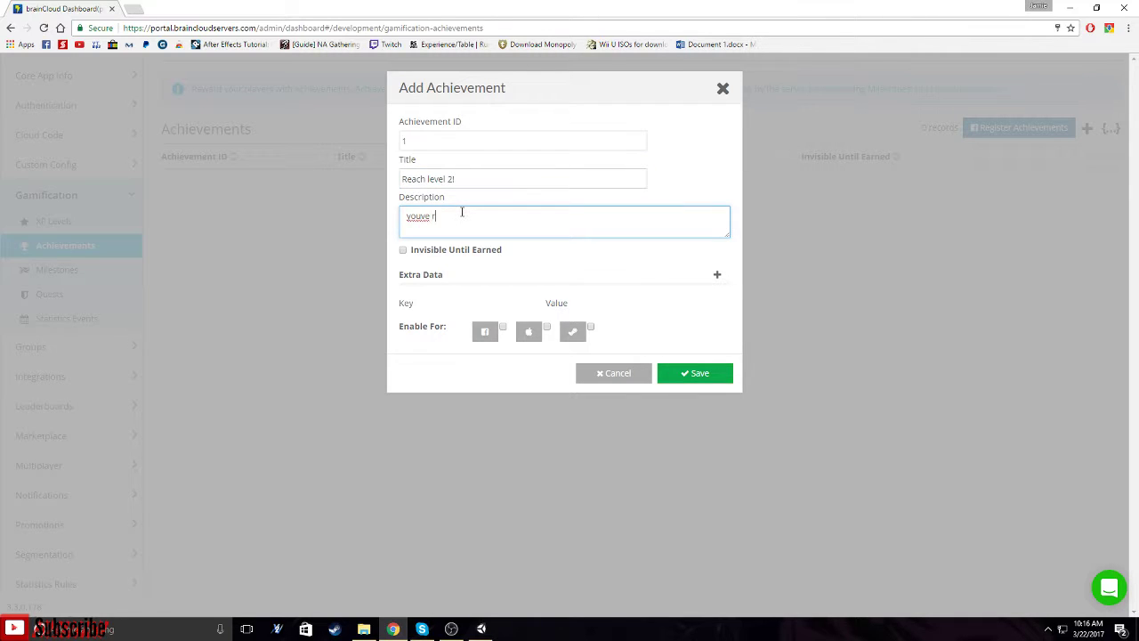
pyautogui.hotkey('ctrl', 'BackSpace')
pyautogui.hotkey('ctrl', 'BackSpace')
pyautogui.write('gain this')
pyautogui.write('achievement after reaching level 2')
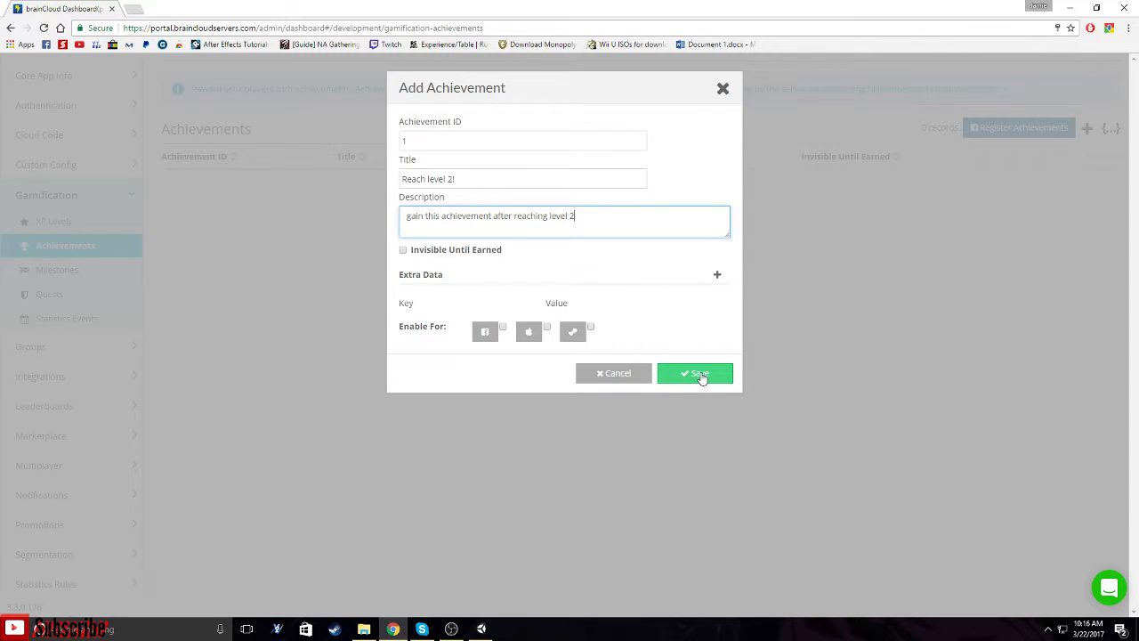
pyautogui.click(701, 374)
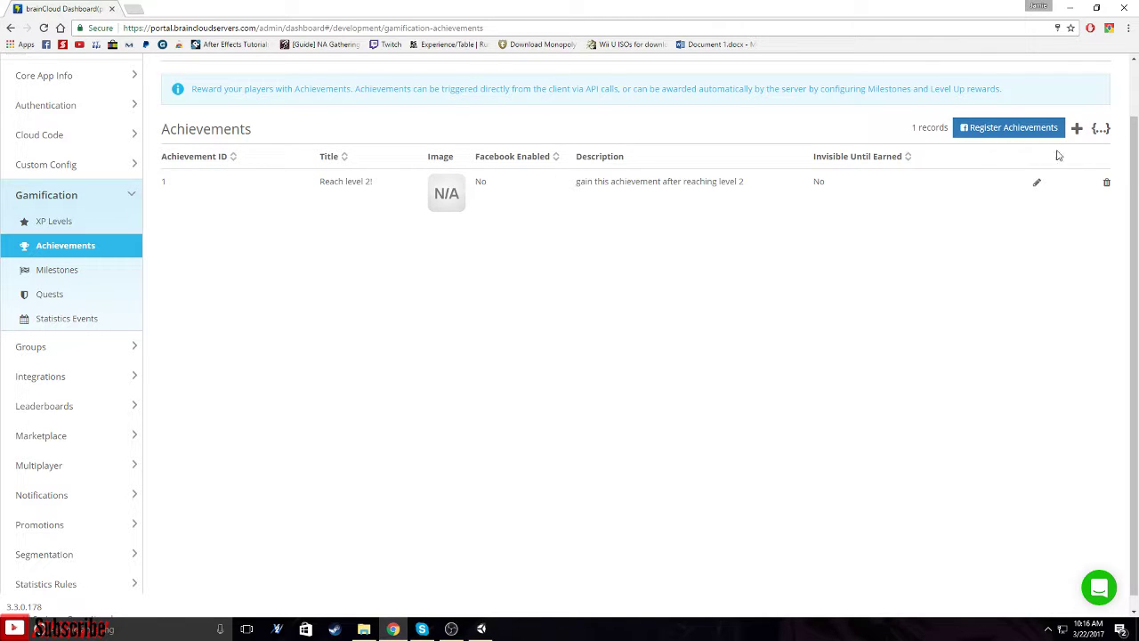
# Review the settings of the "Reach level 2!" achievement and close them without changes.
pyautogui.click(1037, 184)
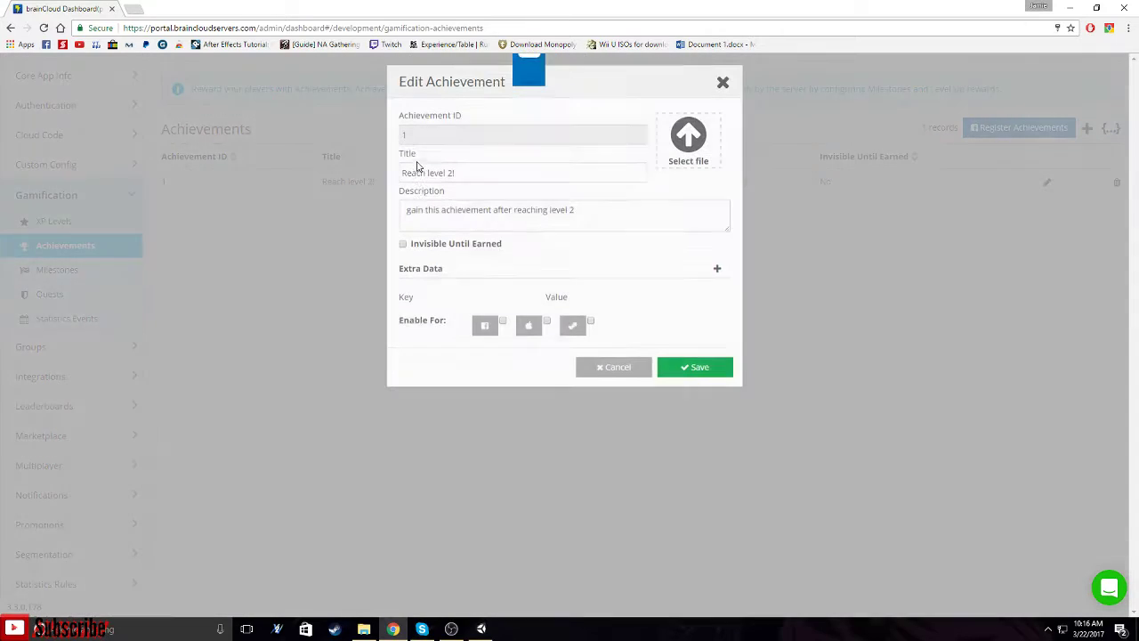
pyautogui.click(417, 145)
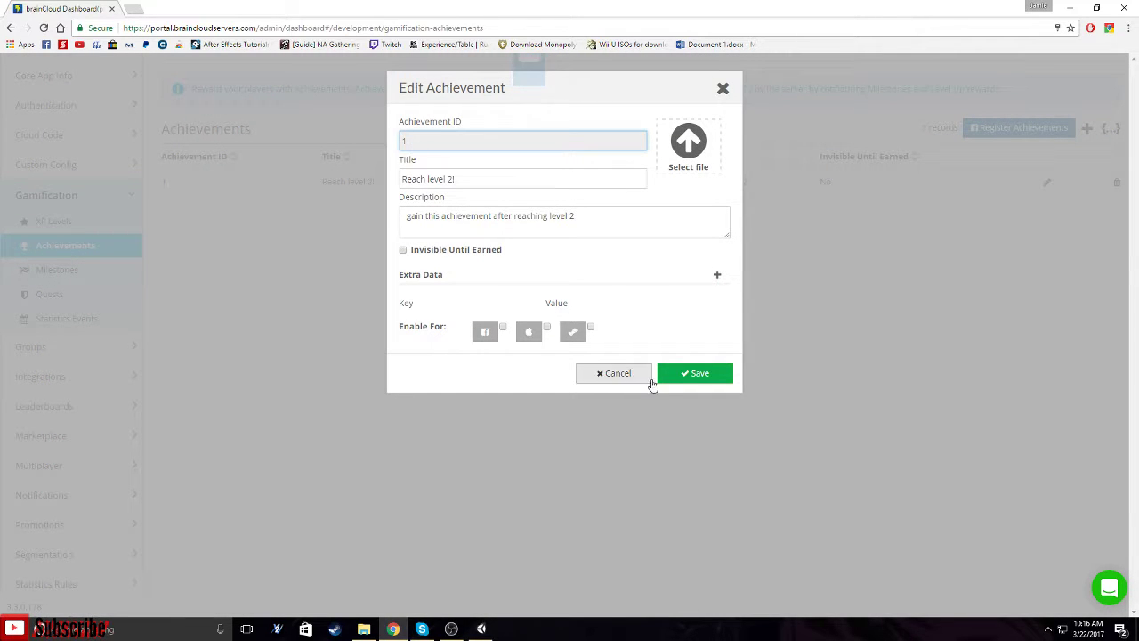
pyautogui.click(639, 373)
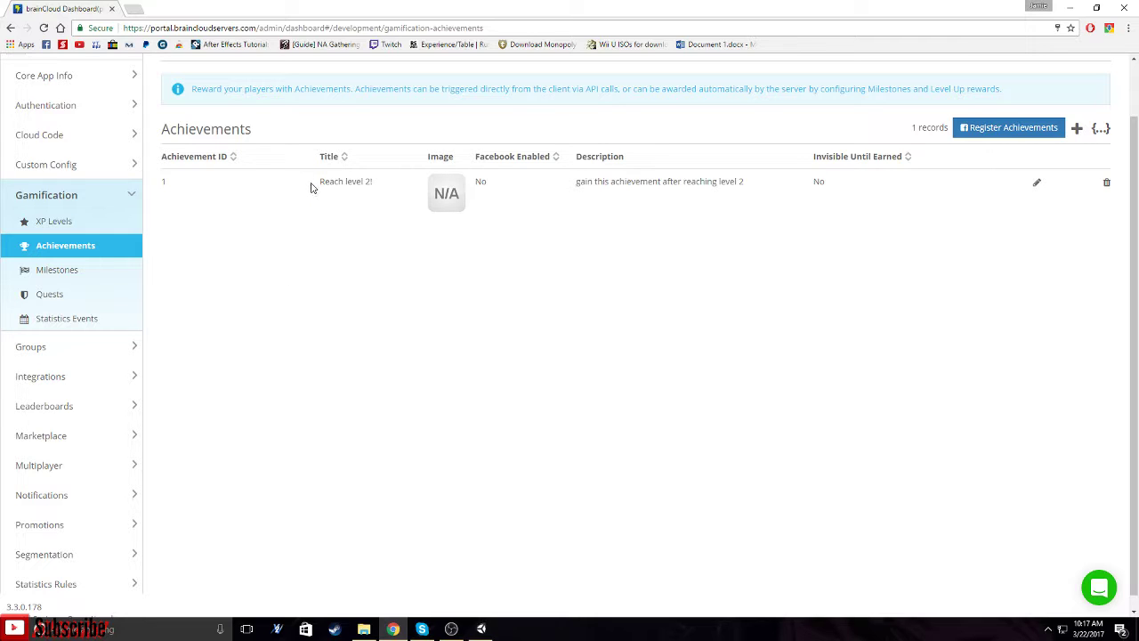
# Start a new user statistic rule under Statistics Rules, named Health with type Long, leaving category and description empty.
pyautogui.scroll(-1, 195, 229)
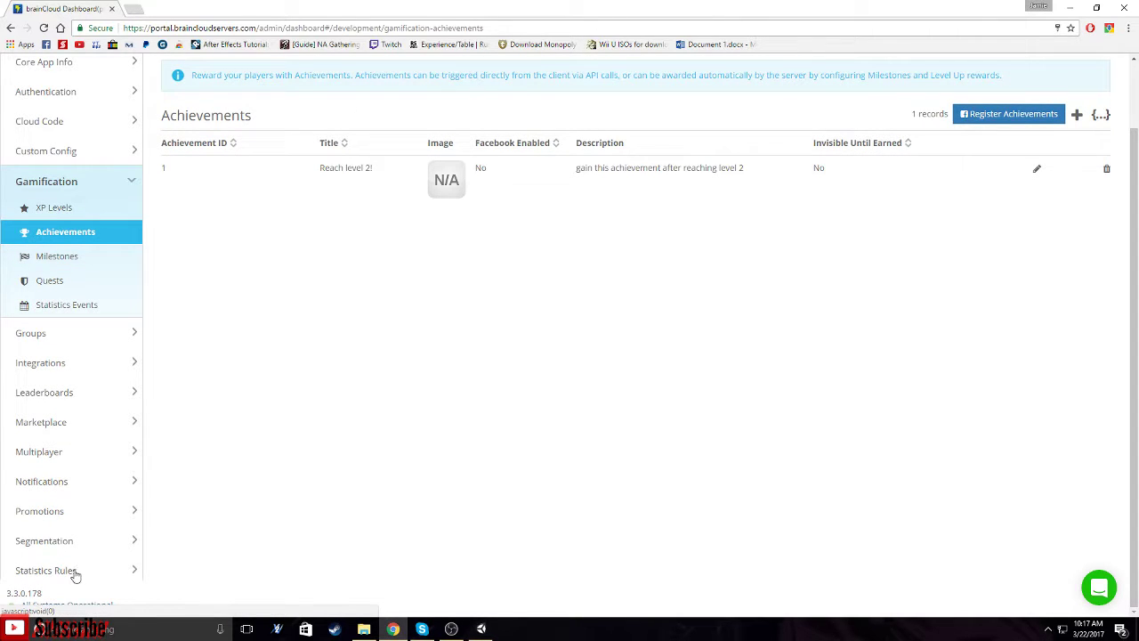
pyautogui.click(127, 577)
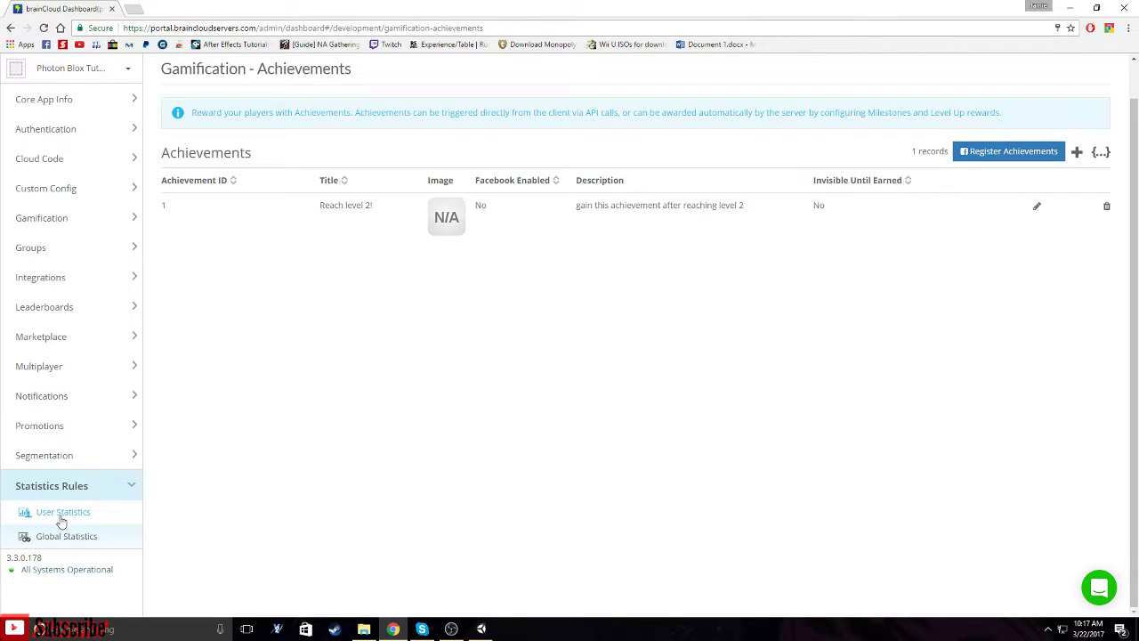
pyautogui.click(60, 519)
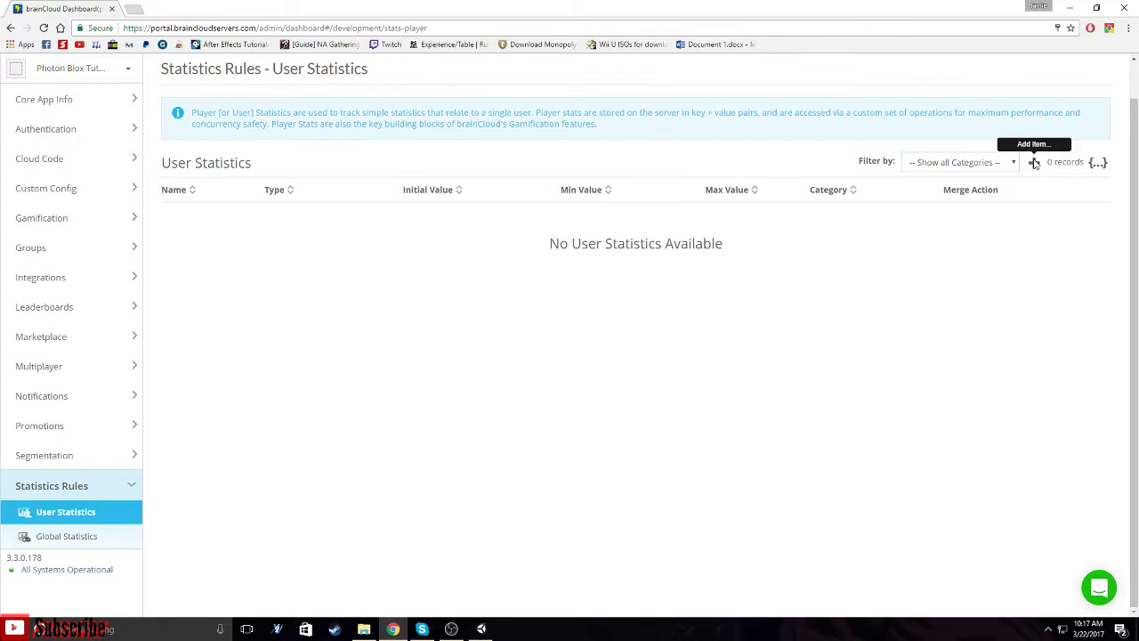
pyautogui.click(1034, 164)
pyautogui.click(488, 145)
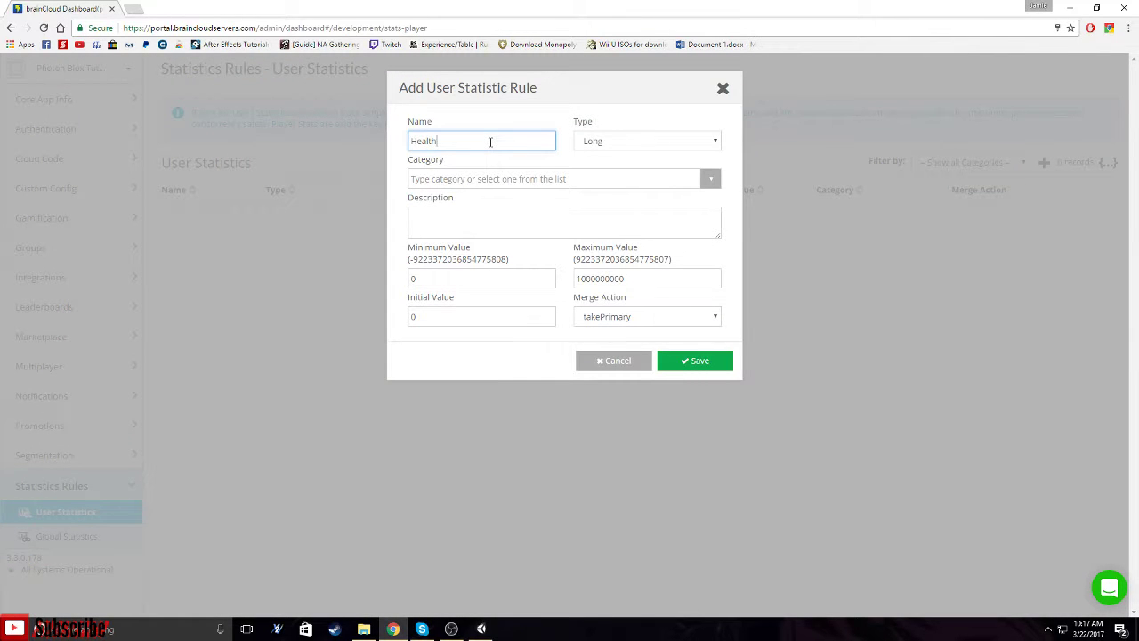
pyautogui.click(718, 143)
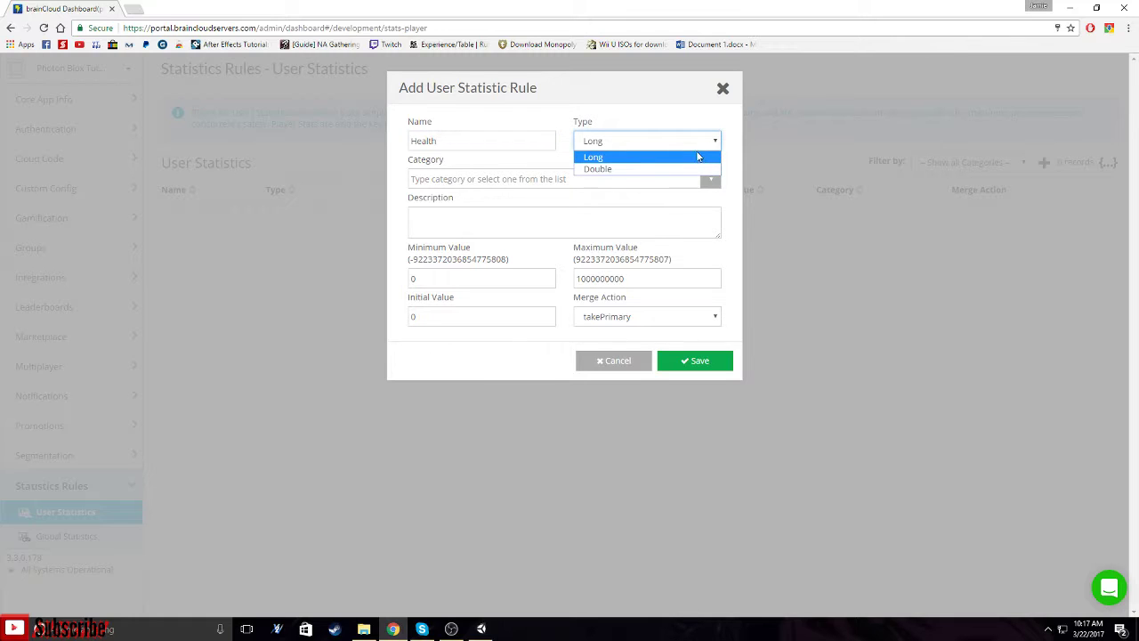
pyautogui.click(699, 158)
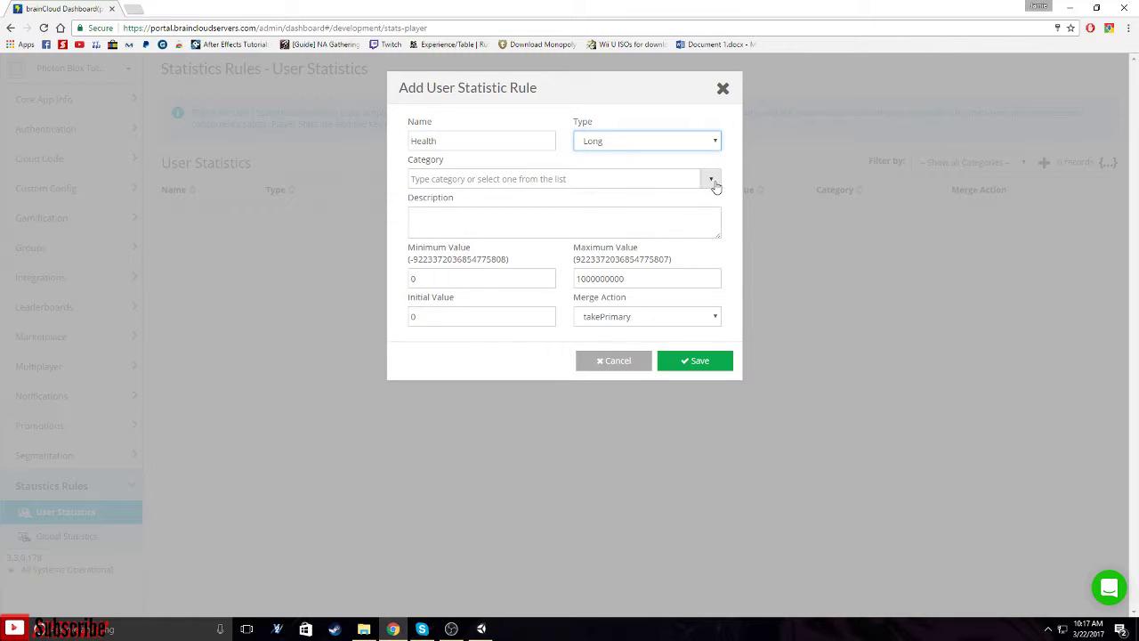
pyautogui.click(711, 179)
pyautogui.click(607, 186)
pyautogui.click(544, 216)
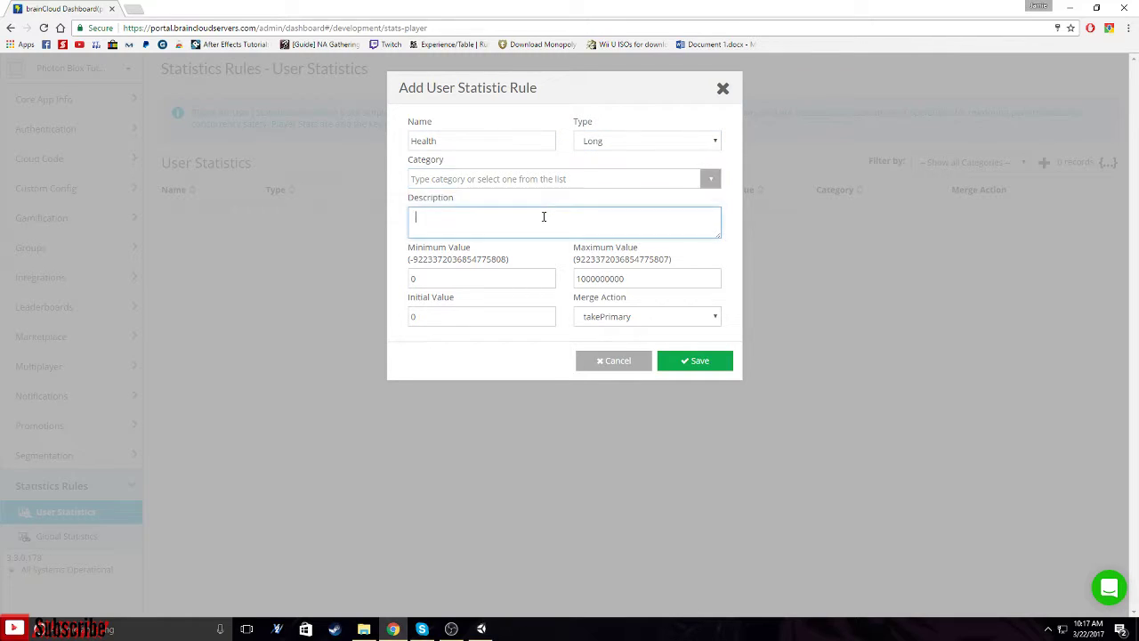
# Set the Health statistic's minimum value to 1 and then back to 0.
pyautogui.click(425, 278)
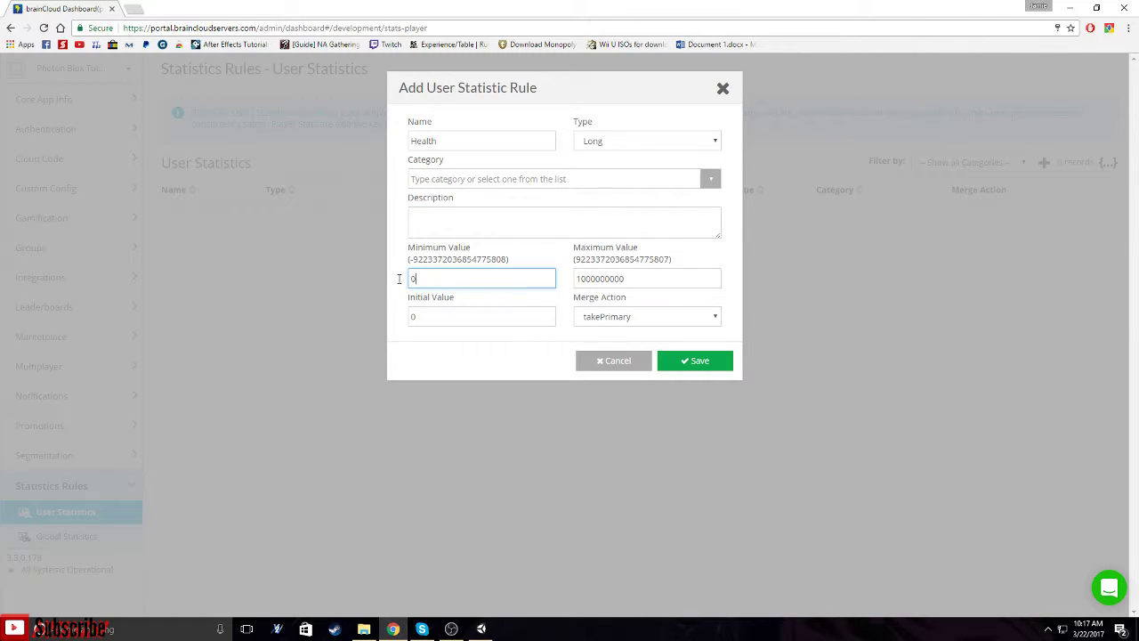
pyautogui.moveTo(414, 280); pyautogui.dragTo(398, 320)
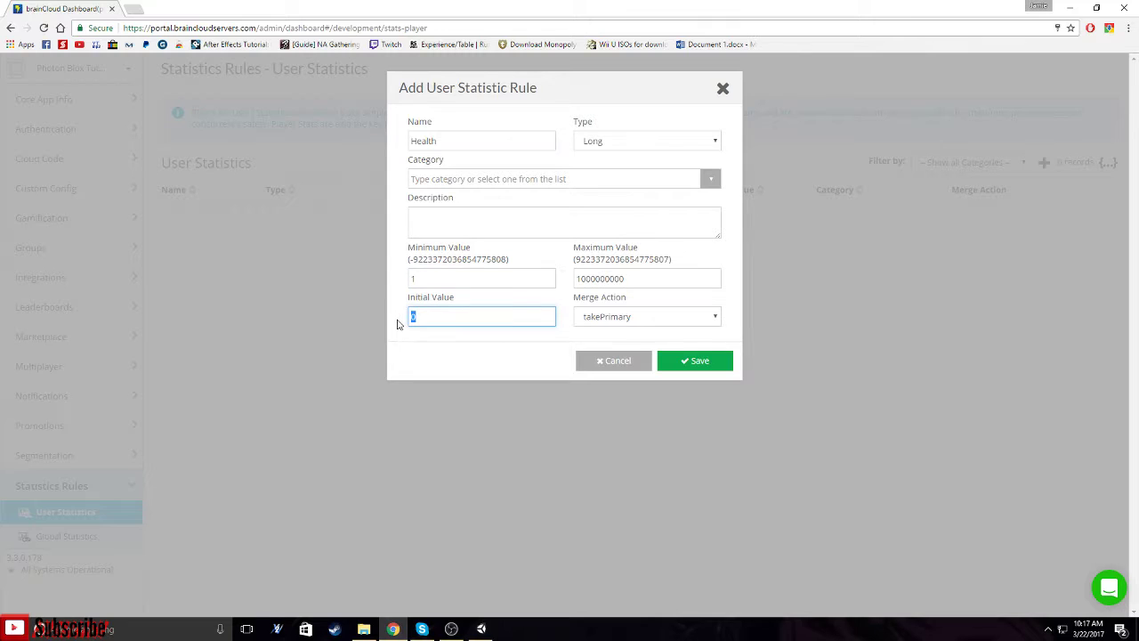
pyautogui.moveTo(413, 281); pyautogui.dragTo(405, 281)
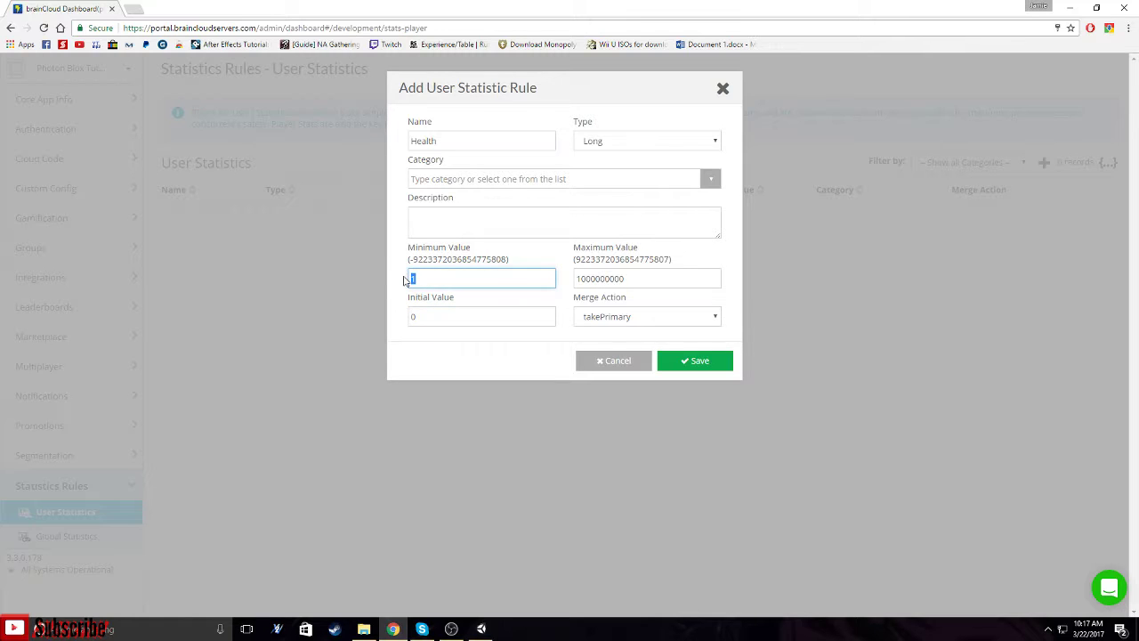
pyautogui.write('0')
pyautogui.click(445, 364)
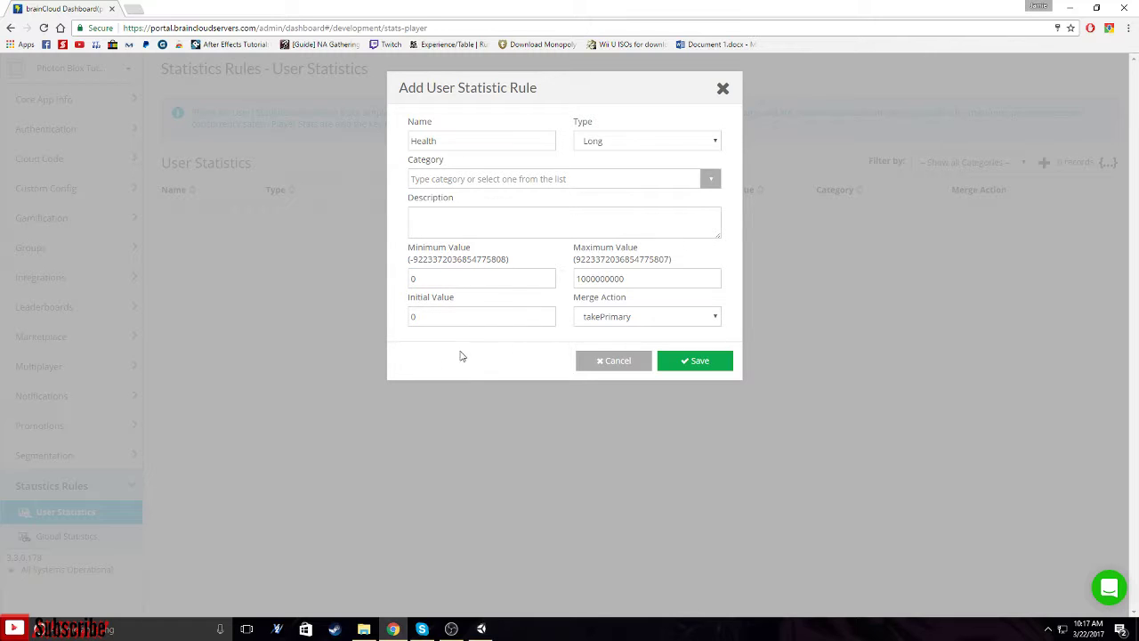
# Set the Health statistic's maximum value to 1000 and keep takePrimary as its merge action.
pyautogui.moveTo(626, 278); pyautogui.dragTo(577, 279)
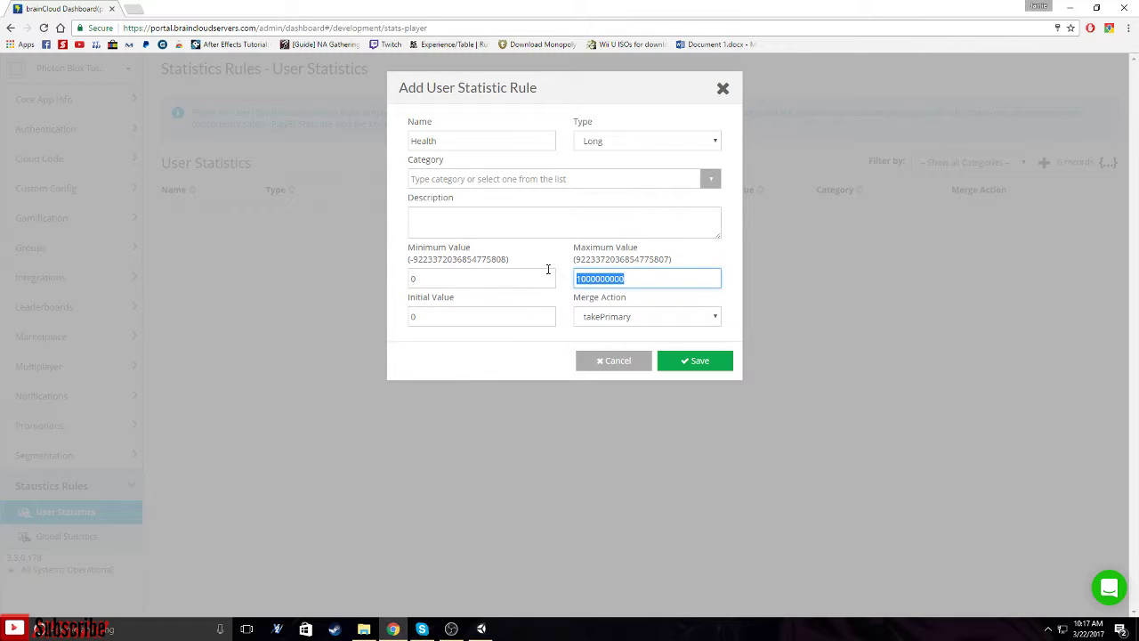
pyautogui.write('1')
pyautogui.click(674, 320)
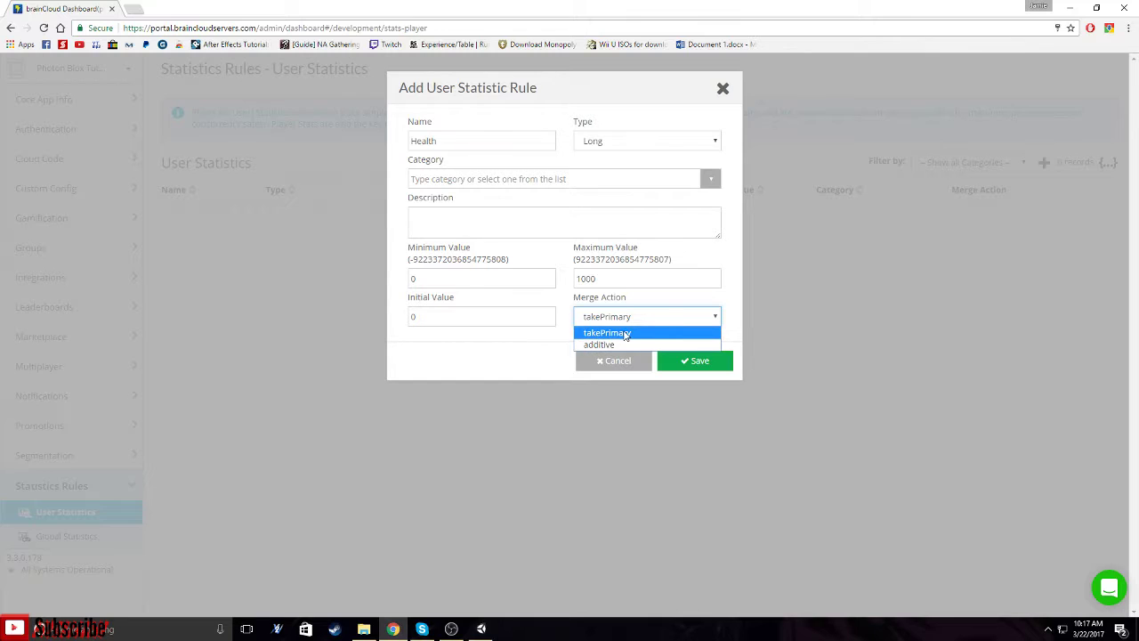
pyautogui.click(628, 333)
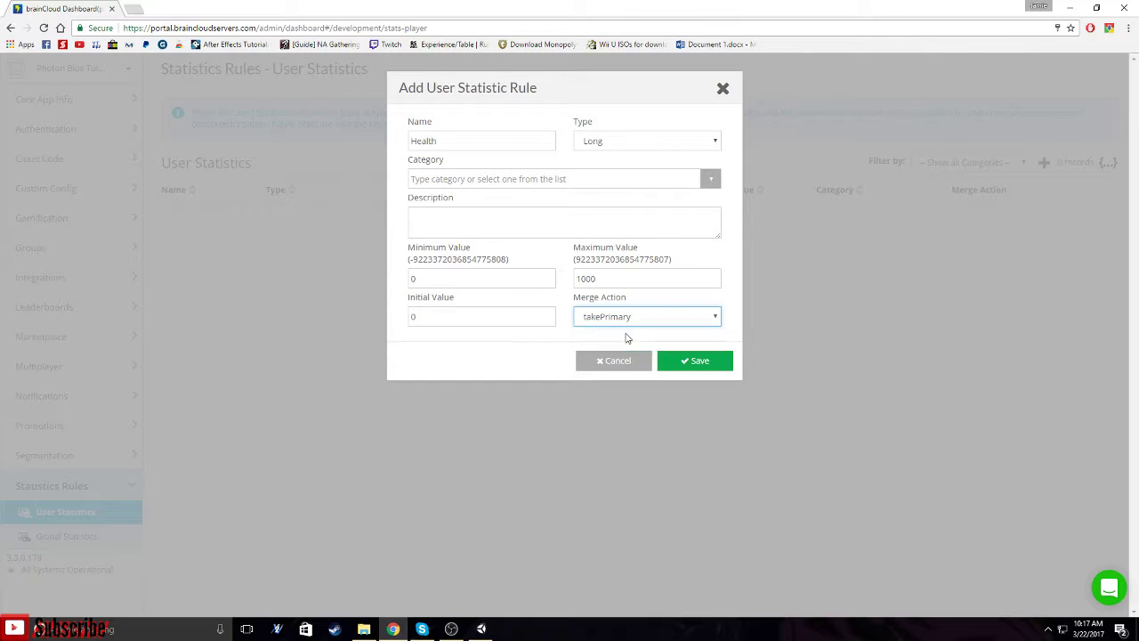
# Set both the minimum value and the initial value of the Health statistic to 1.
pyautogui.doubleClick(420, 278)
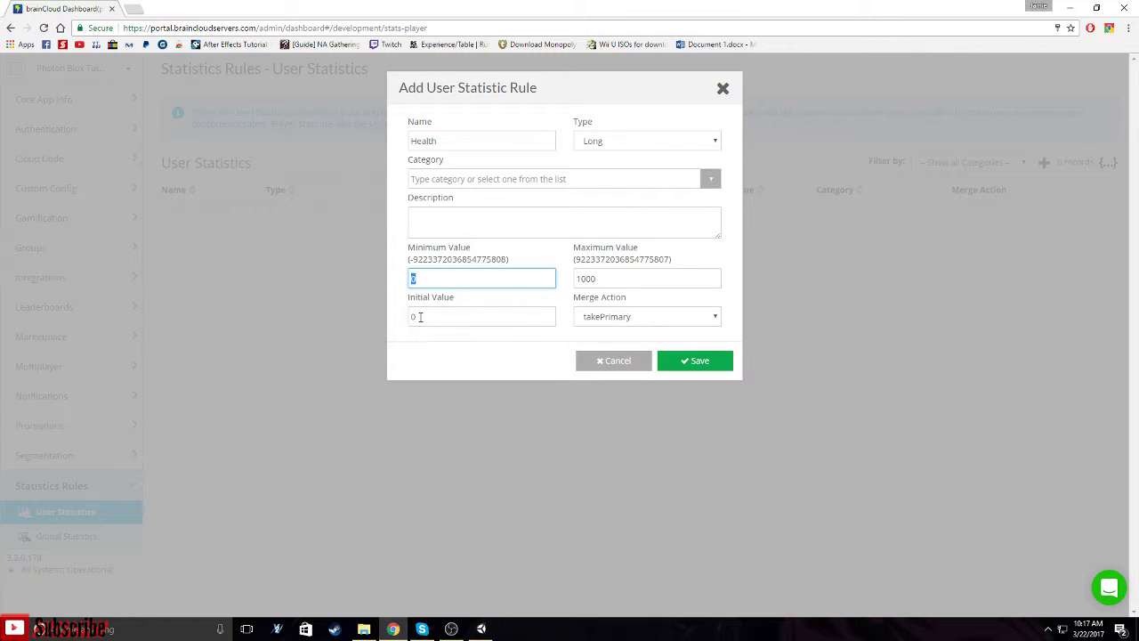
pyautogui.write('1')
pyautogui.press('Tab')
pyautogui.write('1')
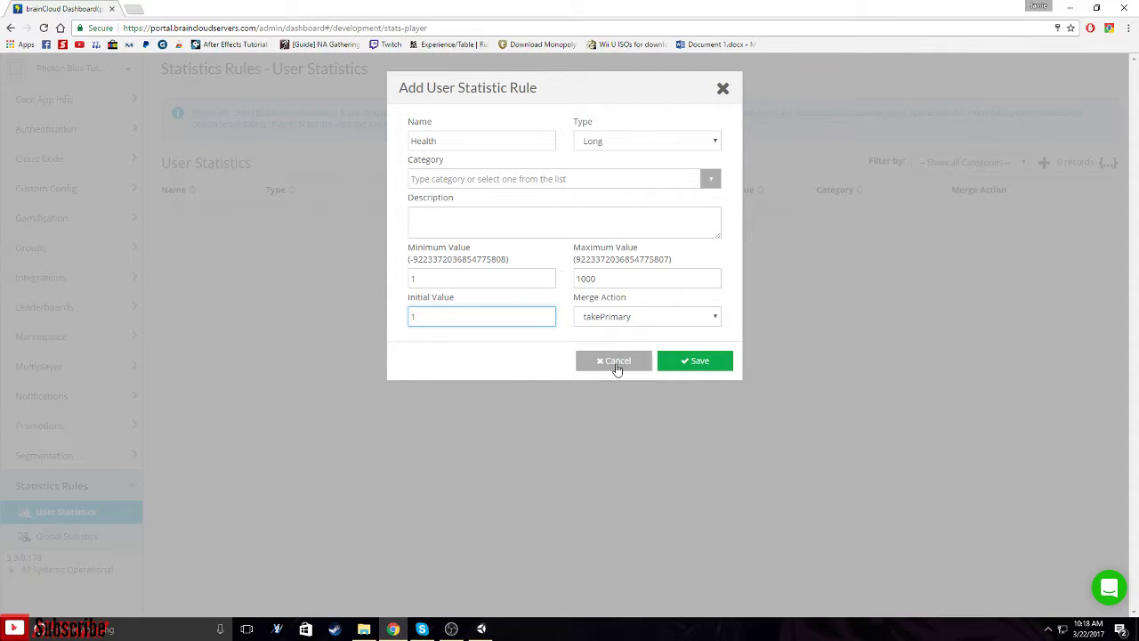
# Set both the minimum value and the initial value of the Health statistic to 50.
pyautogui.doubleClick(412, 278)
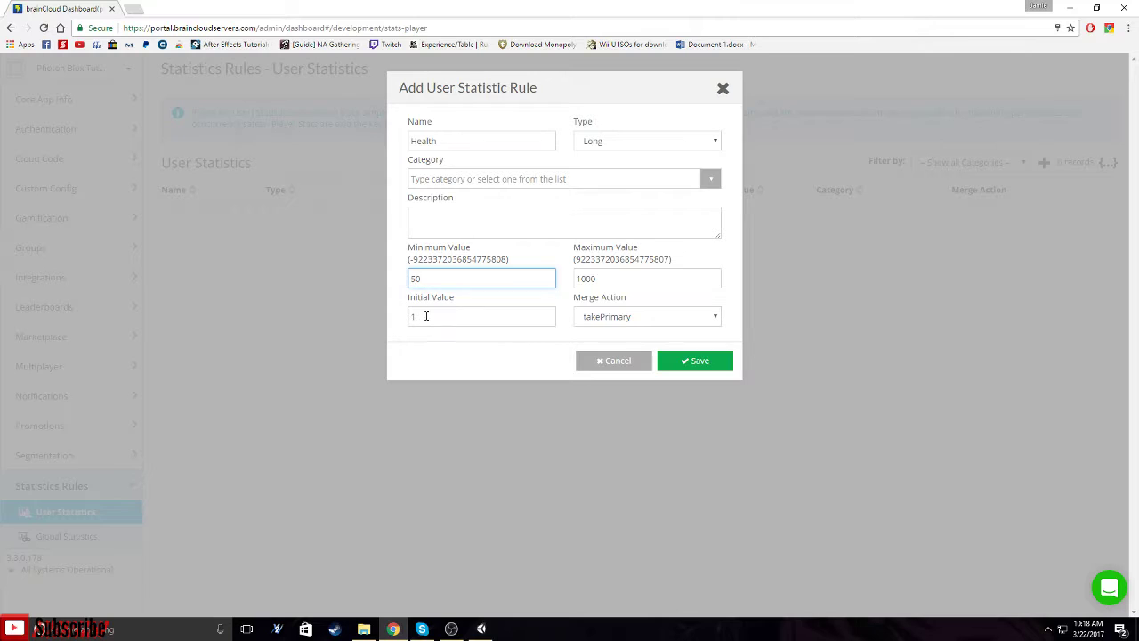
pyautogui.moveTo(426, 315); pyautogui.dragTo(405, 320)
pyautogui.write('50')
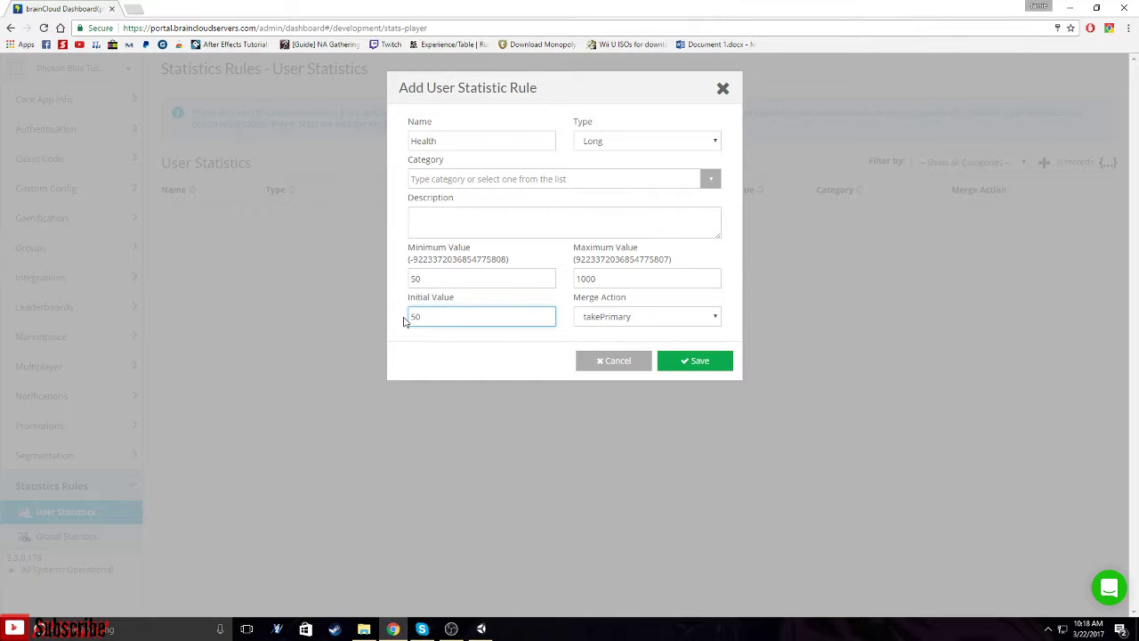
# Set the Health statistic's minimum value to 1, keep the initial value, and save the rule.
pyautogui.moveTo(427, 278); pyautogui.dragTo(412, 279)
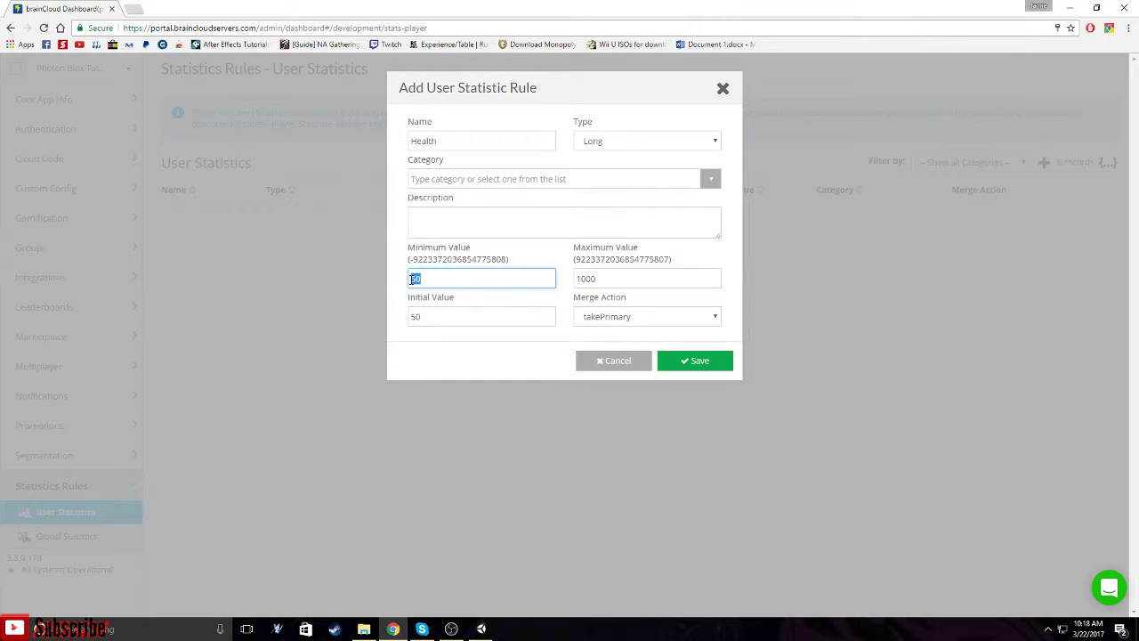
pyautogui.write('0')
pyautogui.write('1')
pyautogui.moveTo(421, 317); pyautogui.dragTo(410, 318)
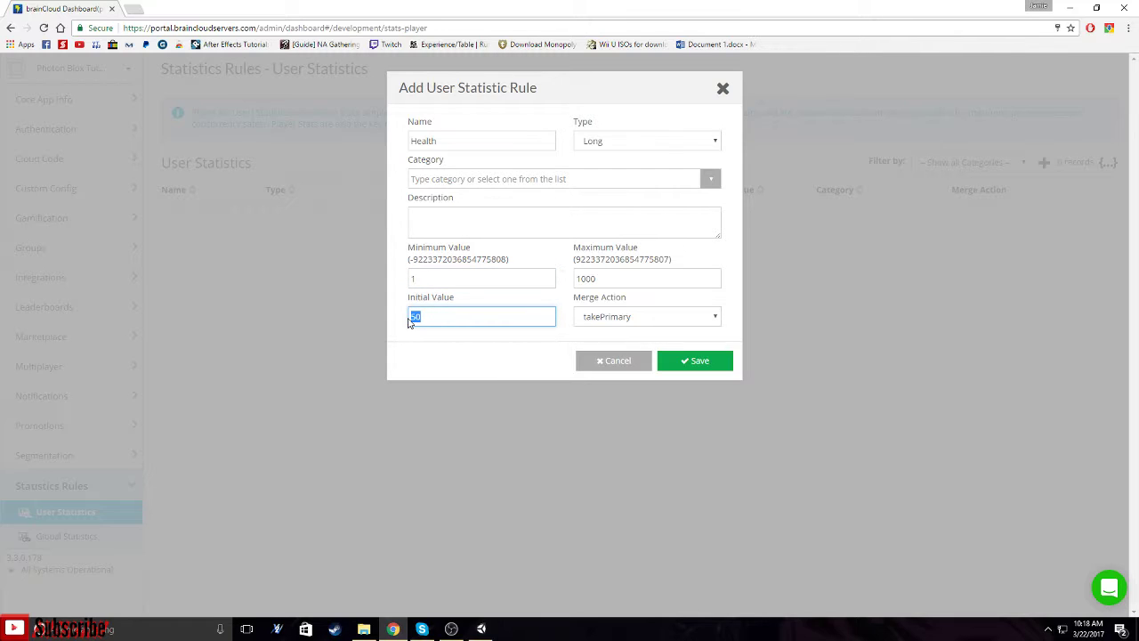
pyautogui.click(454, 367)
pyautogui.click(702, 362)
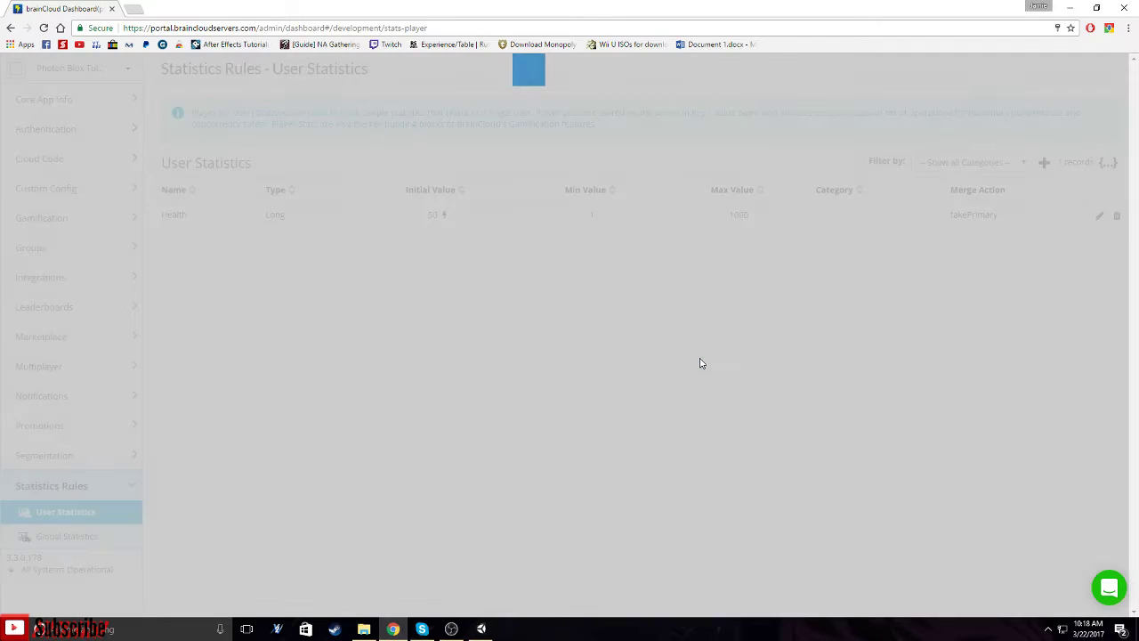
# Add a user statistic rule named Attack with minimum value 1, initial value 1 and maximum value 99, and save it.
pyautogui.click(1033, 163)
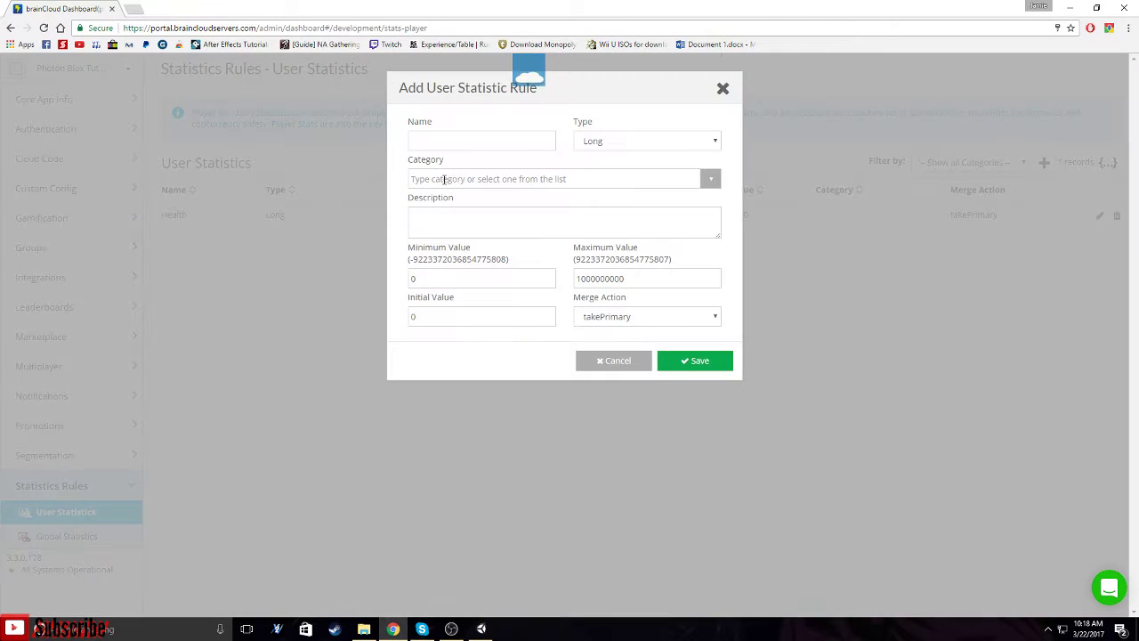
pyautogui.click(459, 138)
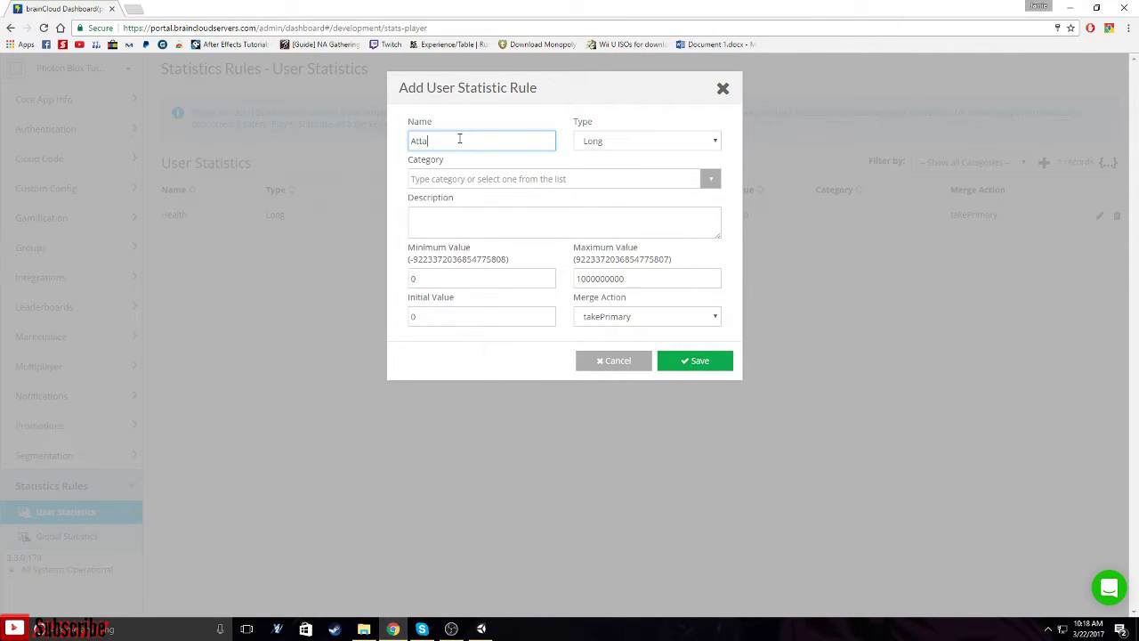
pyautogui.click(454, 278)
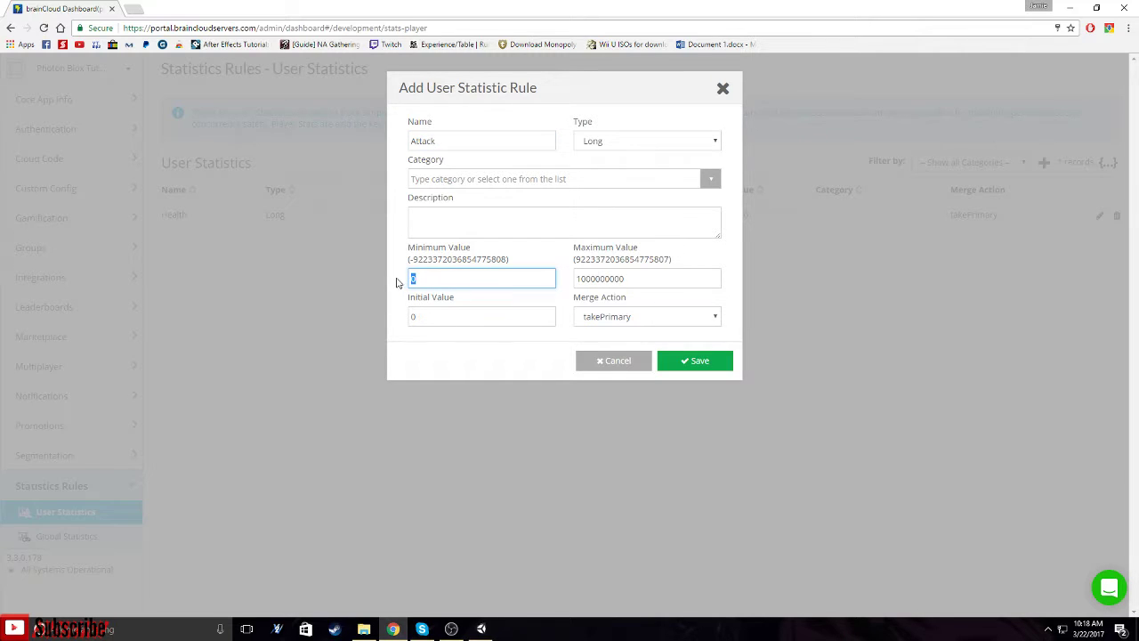
pyautogui.write('1')
pyautogui.press('Tab')
pyautogui.write('1')
pyautogui.press('Tab')
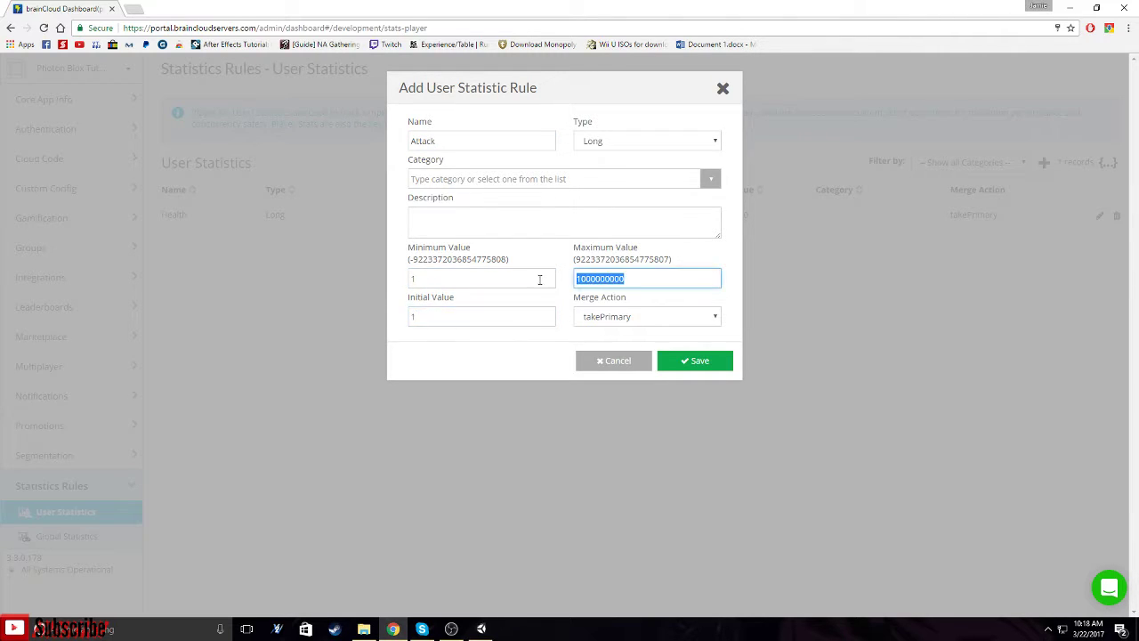
pyautogui.write('99')
pyautogui.click(700, 364)
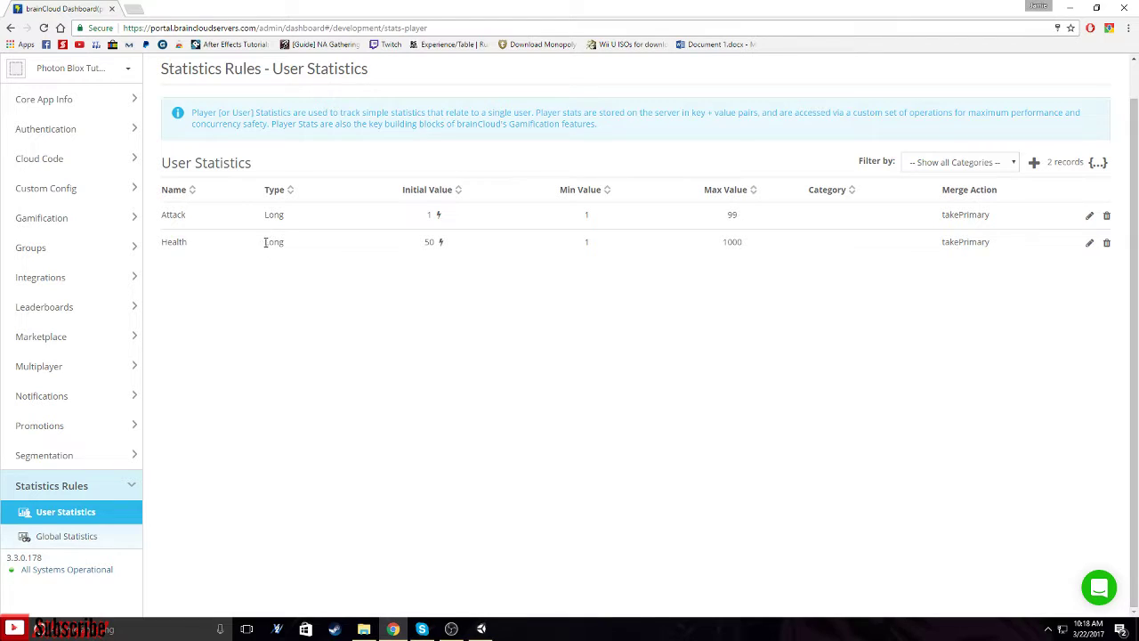
pyautogui.moveTo(279, 243); pyautogui.dragTo(209, 247)
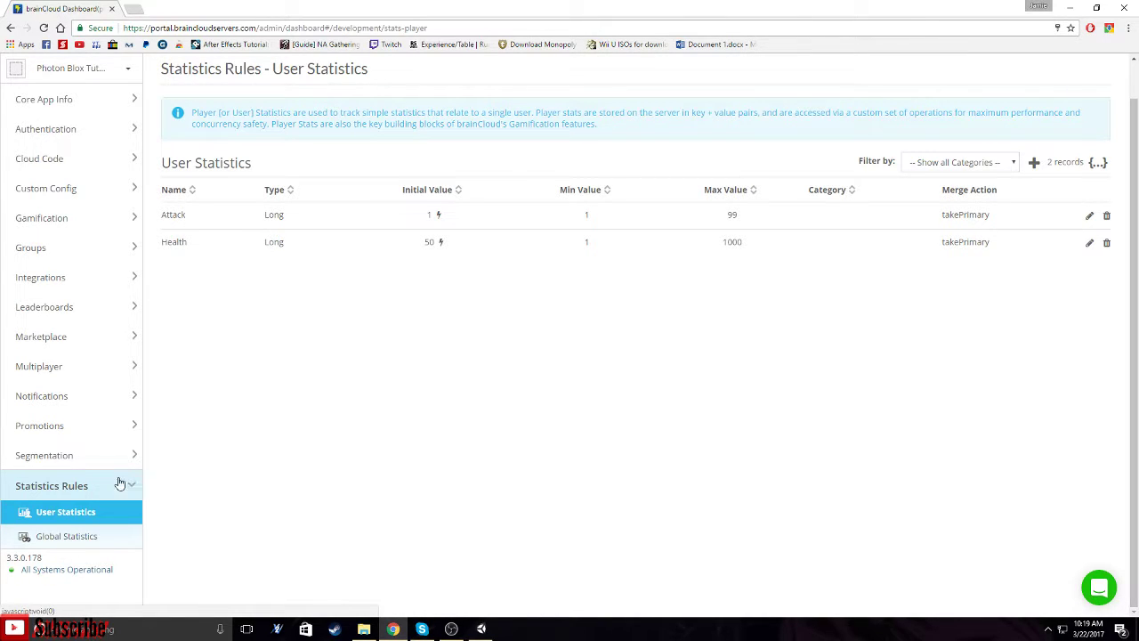
pyautogui.scroll(1, 67, 437)
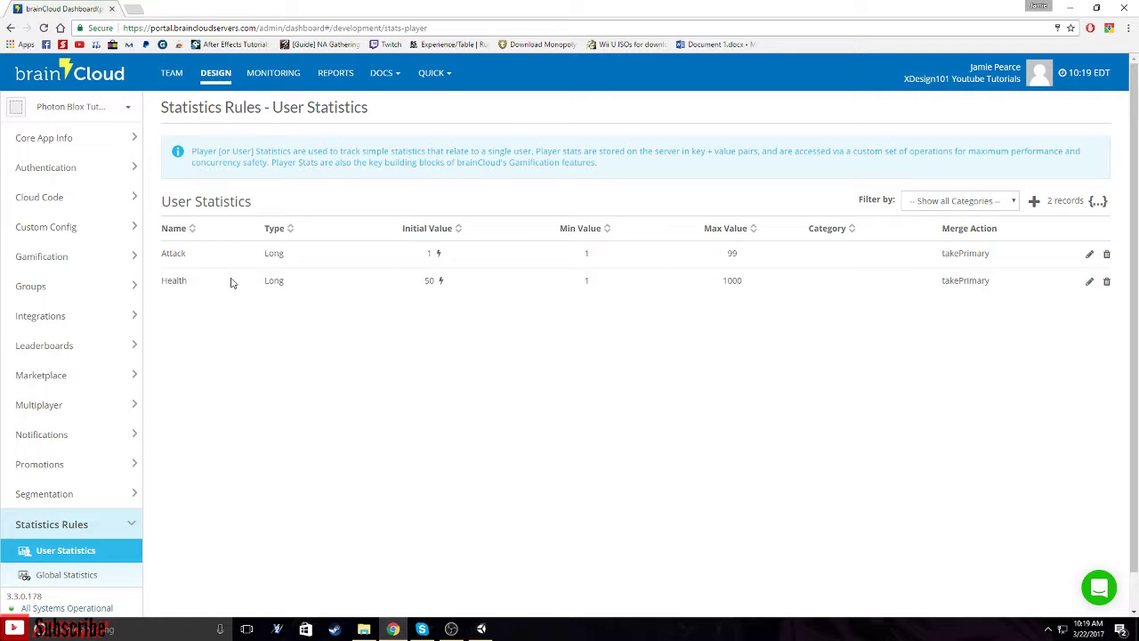
# Switch to Unity and show the Loading & Saving settings in the plyGame editor.
pyautogui.click(487, 634)
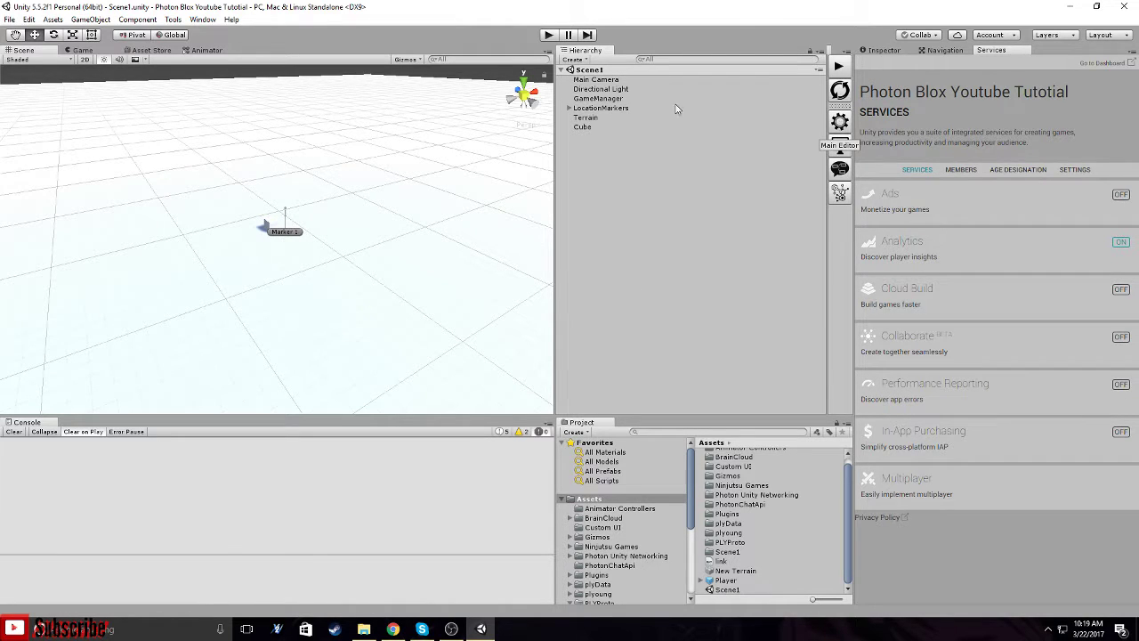
pyautogui.click(840, 121)
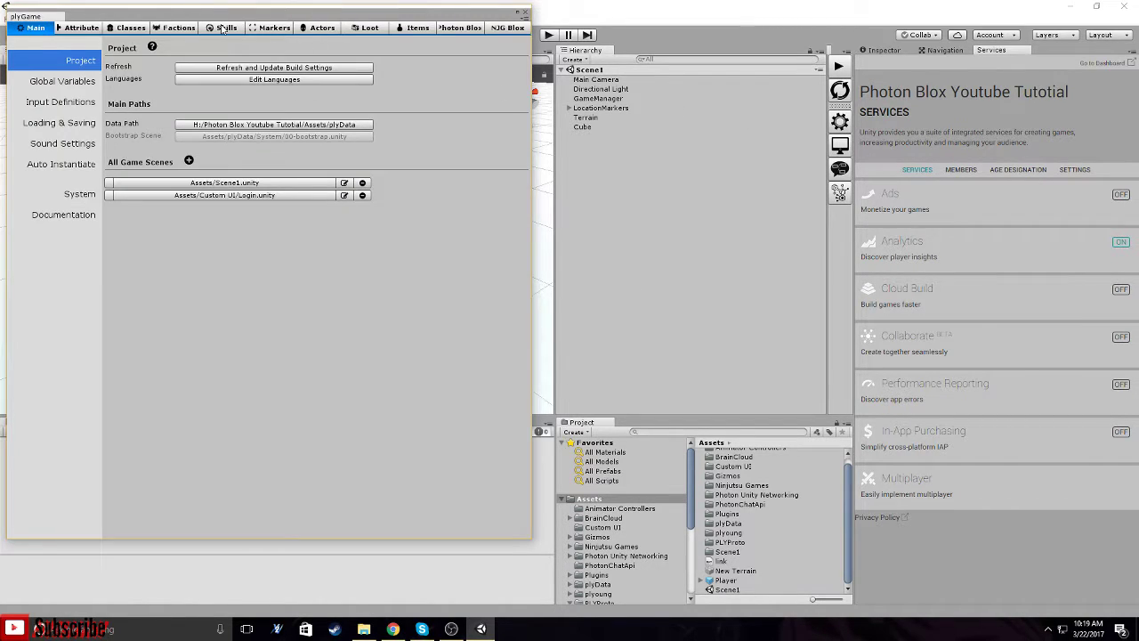
pyautogui.click(52, 104)
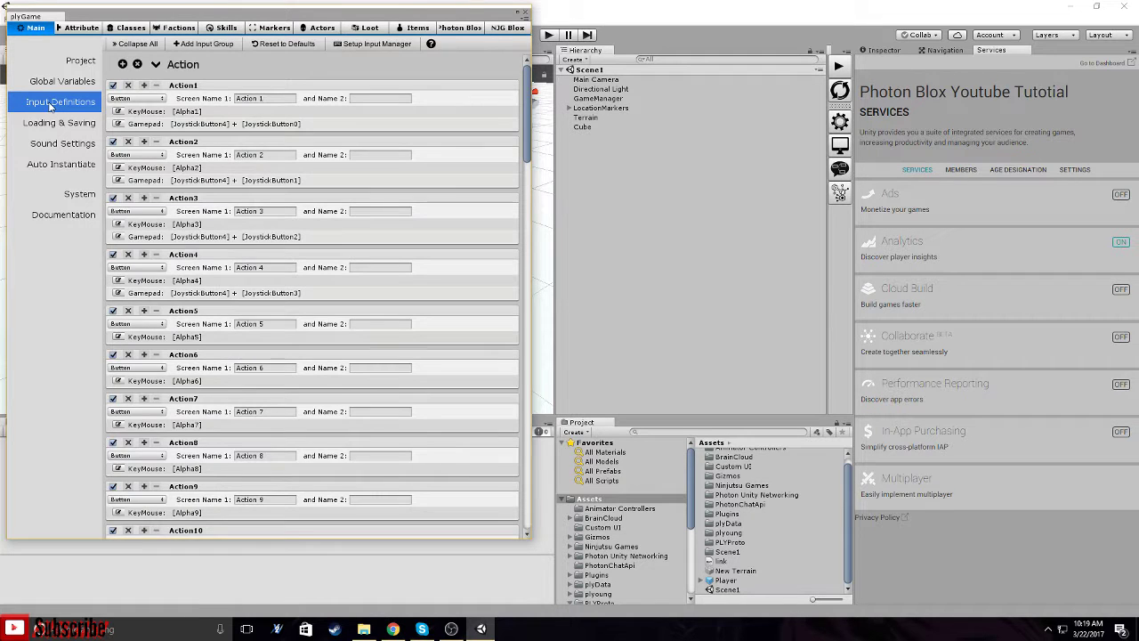
pyautogui.click(54, 124)
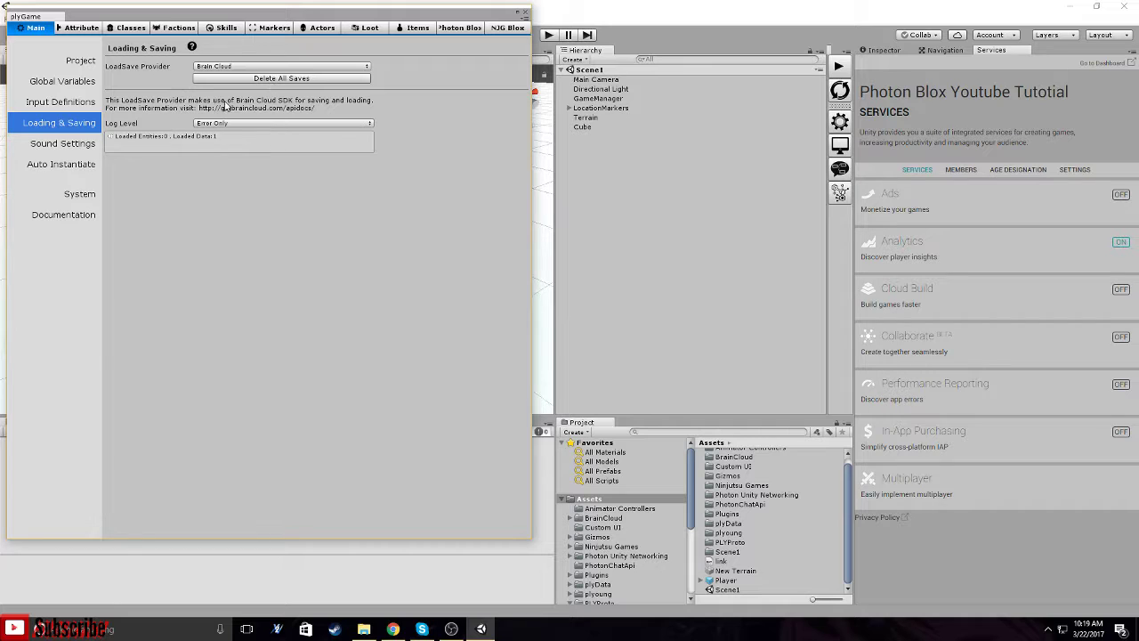
# Close the plyGame editor window.
pyautogui.moveTo(208, 19); pyautogui.dragTo(225, 22)
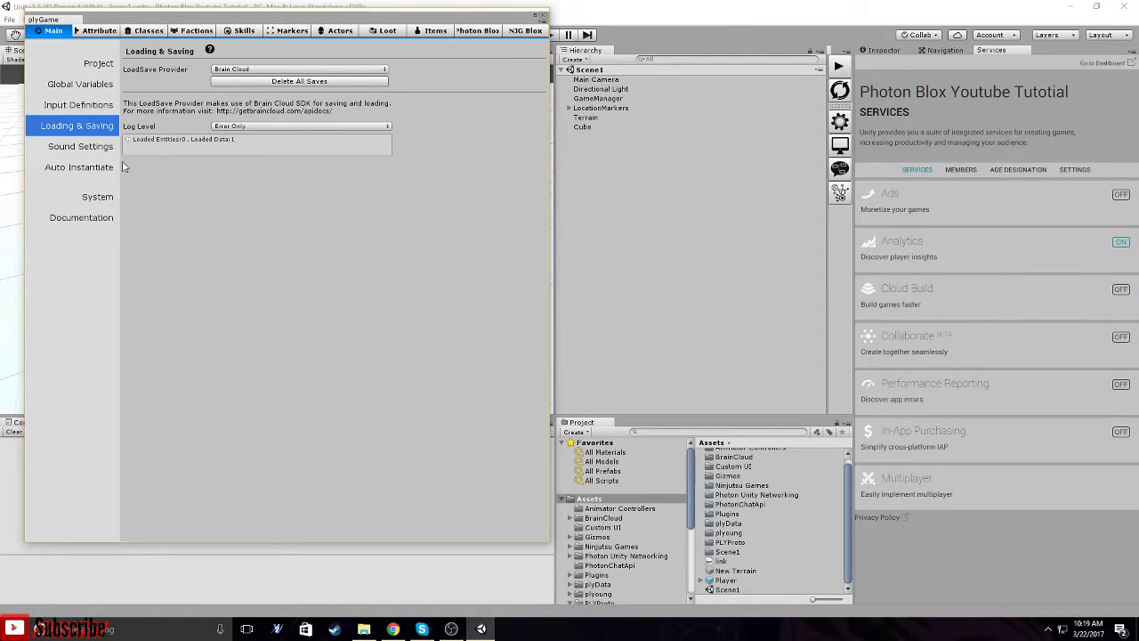
pyautogui.click(544, 16)
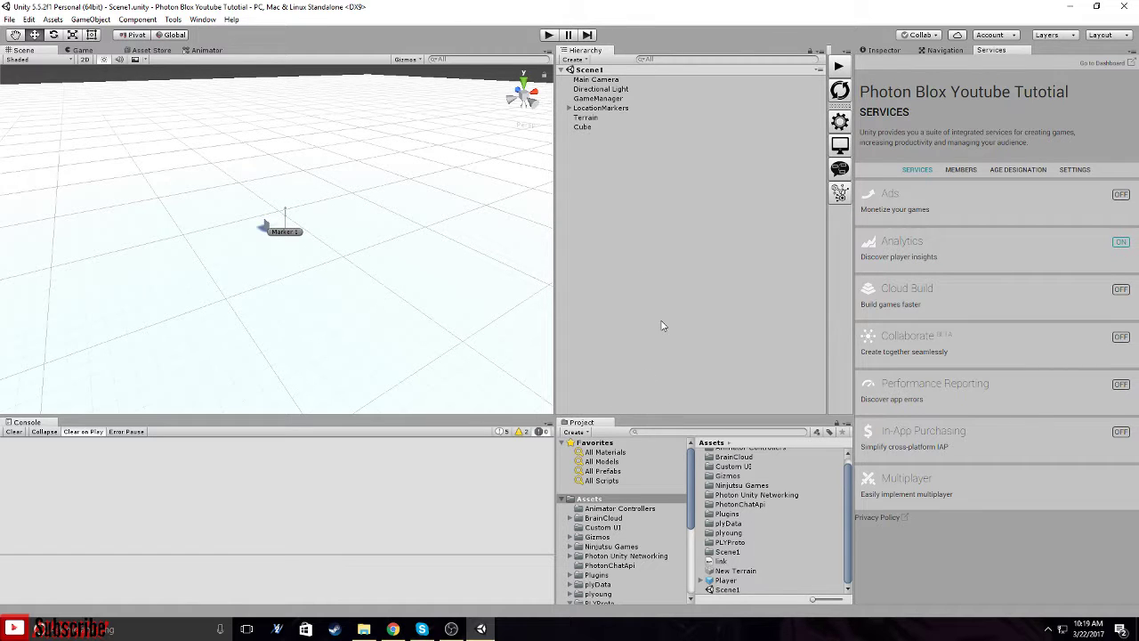
# Switch to File Explorer and copy the PhotonBlox Saving folder from the Assets folder of Project Runescape on drive H.
pyautogui.click(366, 631)
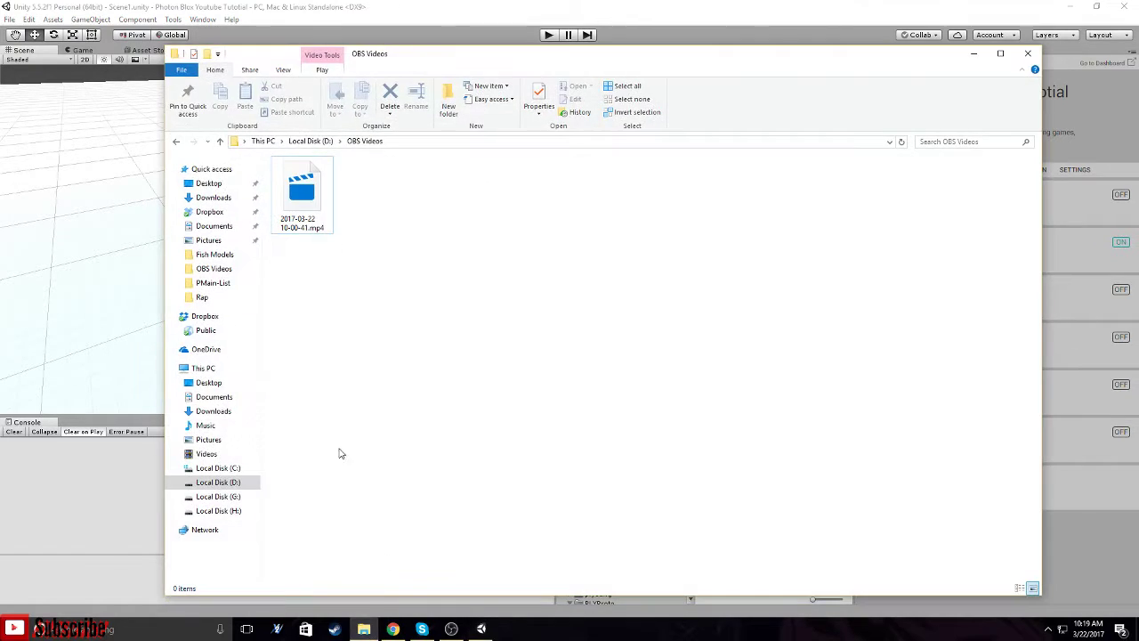
pyautogui.click(221, 482)
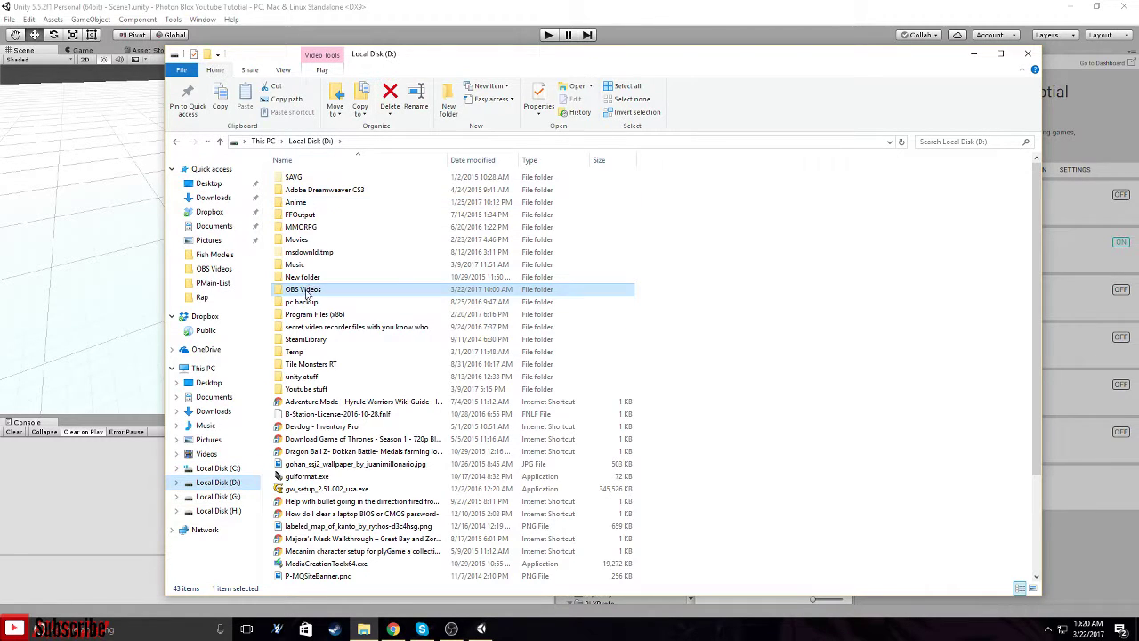
pyautogui.click(218, 511)
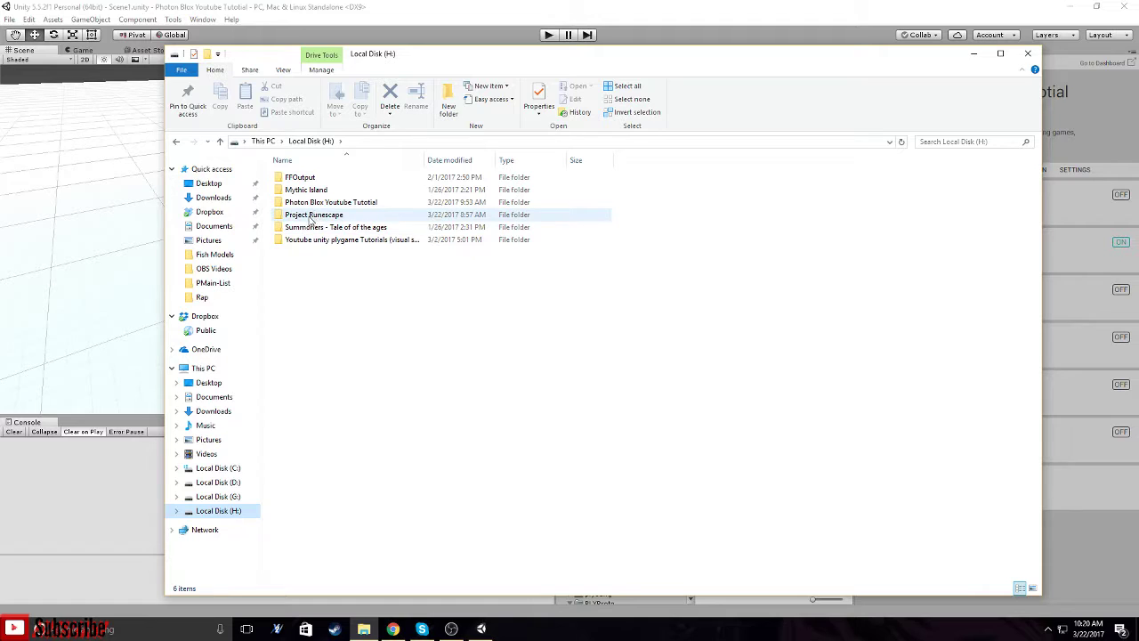
pyautogui.doubleClick(314, 216)
pyautogui.doubleClick(296, 191)
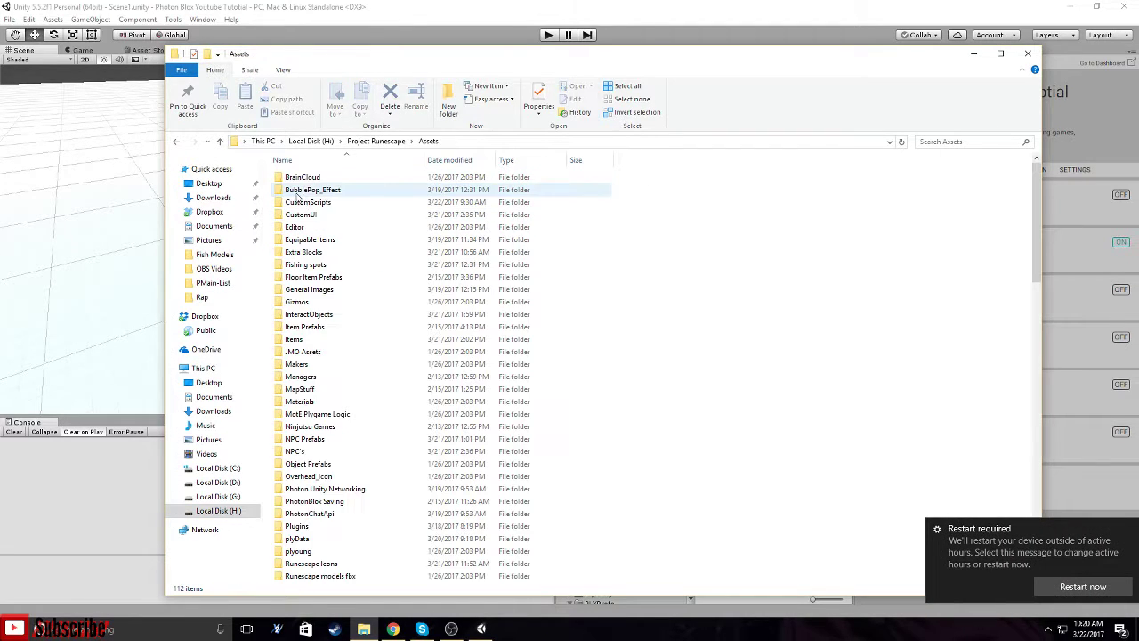
pyautogui.scroll(-4, 356, 329)
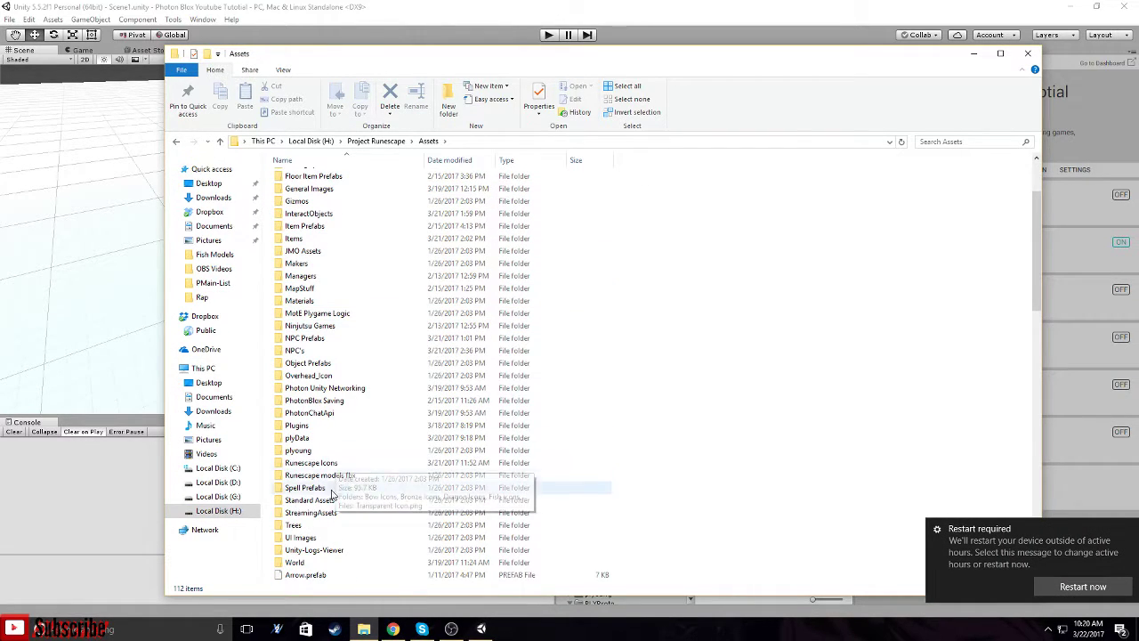
pyautogui.click(304, 405)
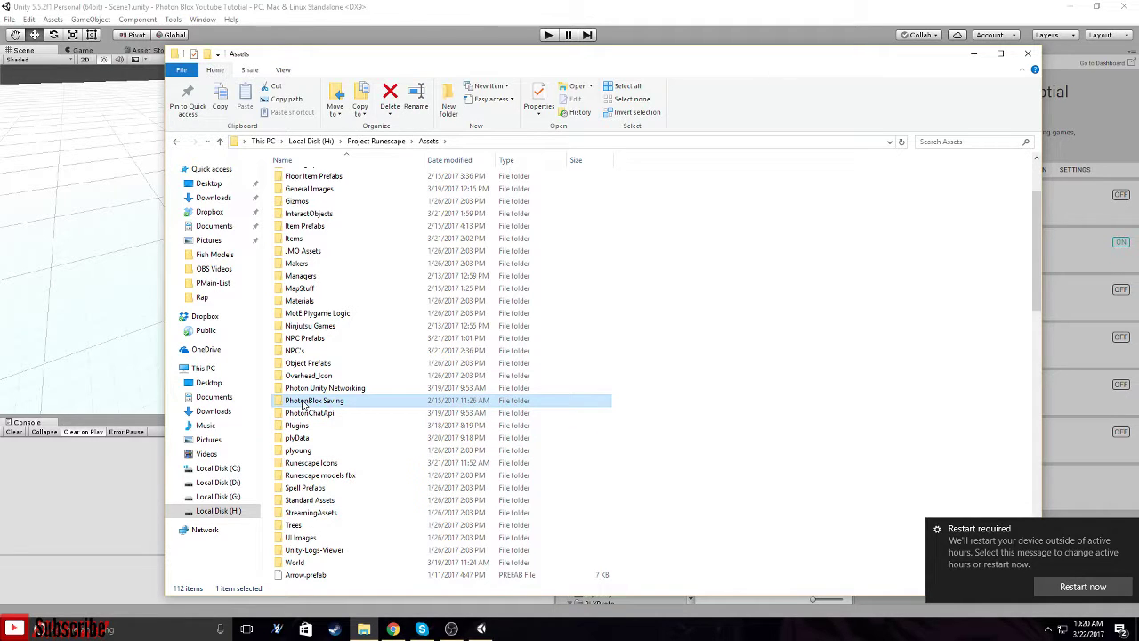
# Paste the copied PhotonBlox Saving folder into the Assets folder of the Photon Blox Youtube Tutorial project on drive H.
pyautogui.click(214, 511)
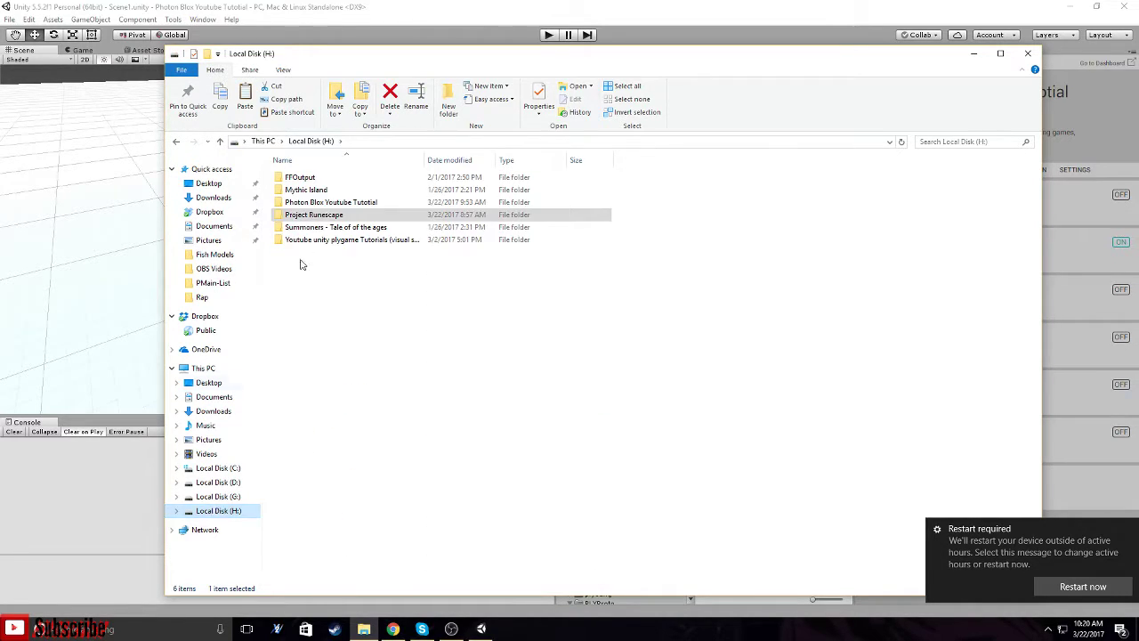
pyautogui.doubleClick(311, 203)
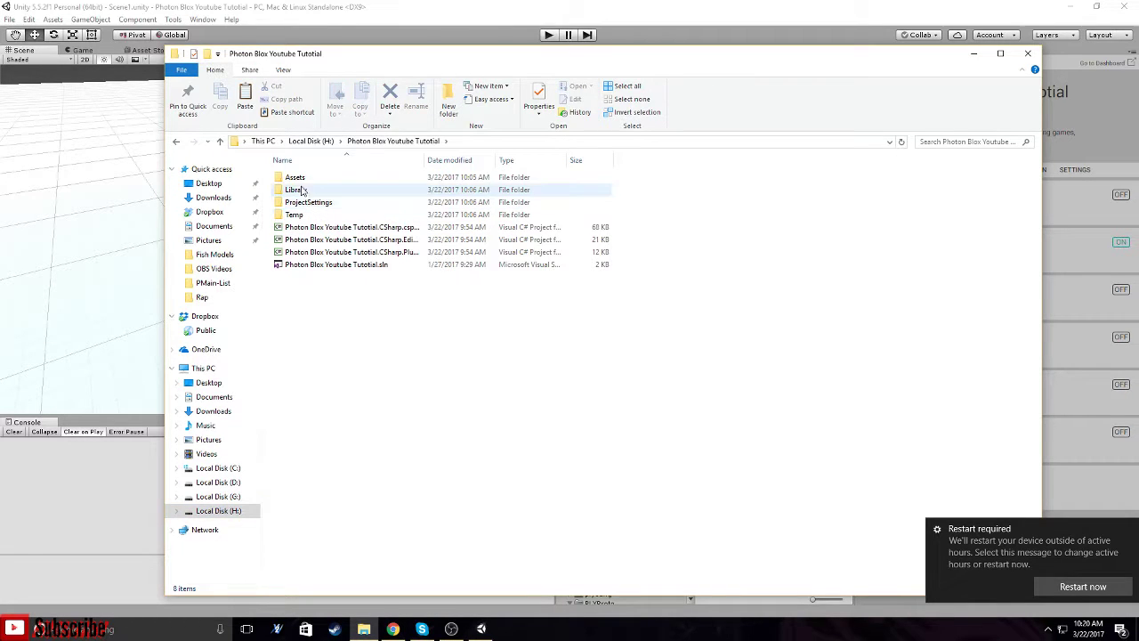
pyautogui.doubleClick(295, 177)
pyautogui.rightClick(821, 356)
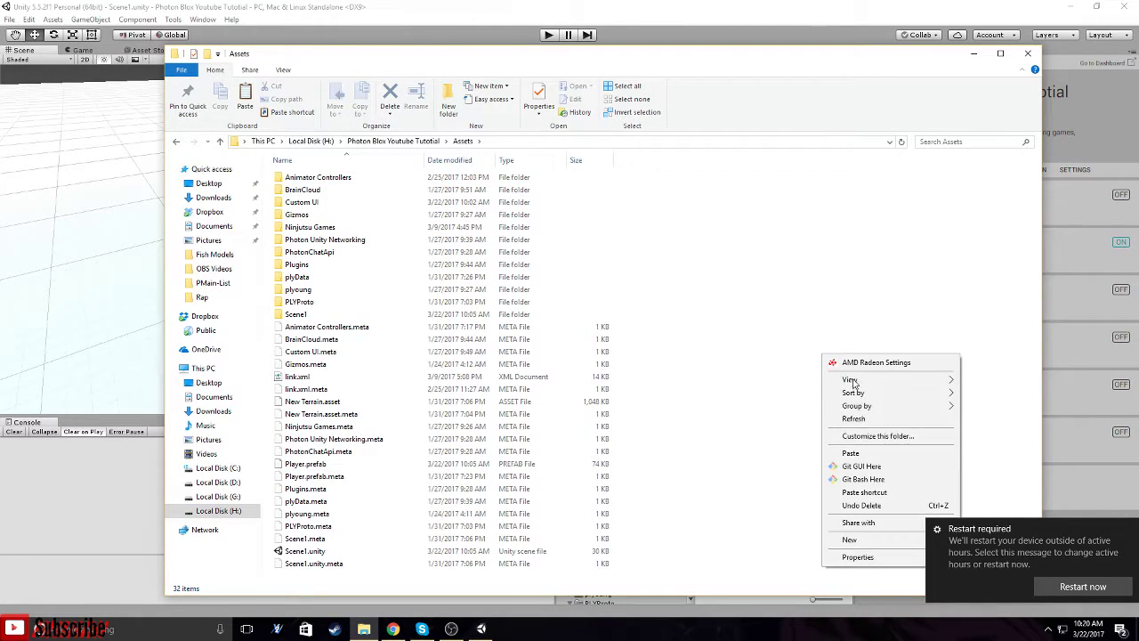
# Paste the PhotonBlox Saving folder into the project's Assets folder and switch back to Unity.
pyautogui.click(853, 453)
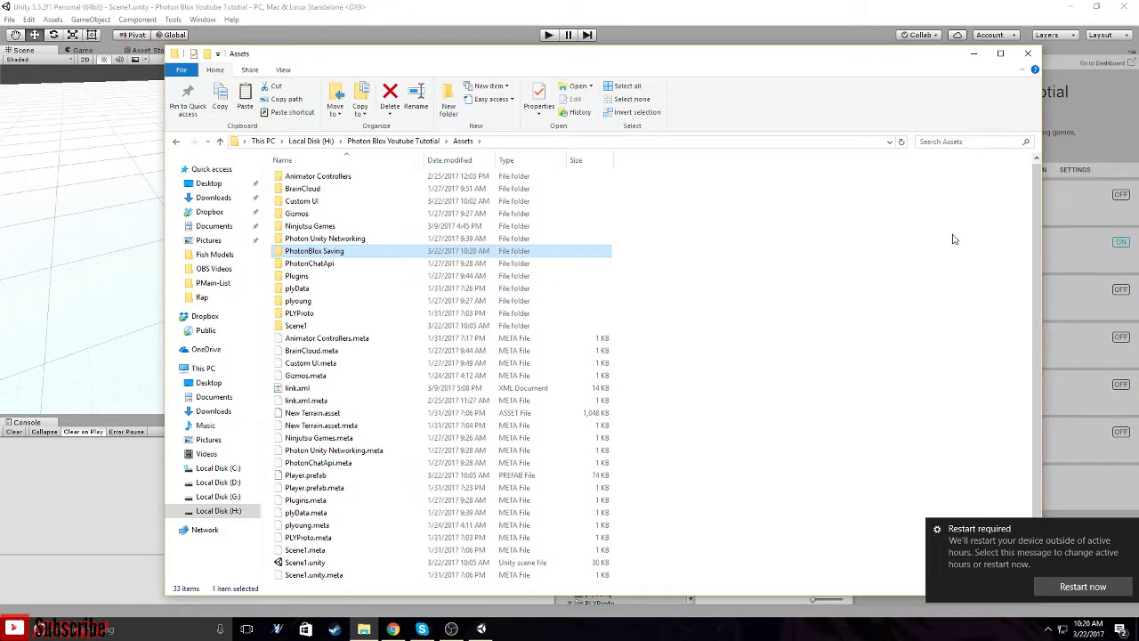
pyautogui.click(974, 54)
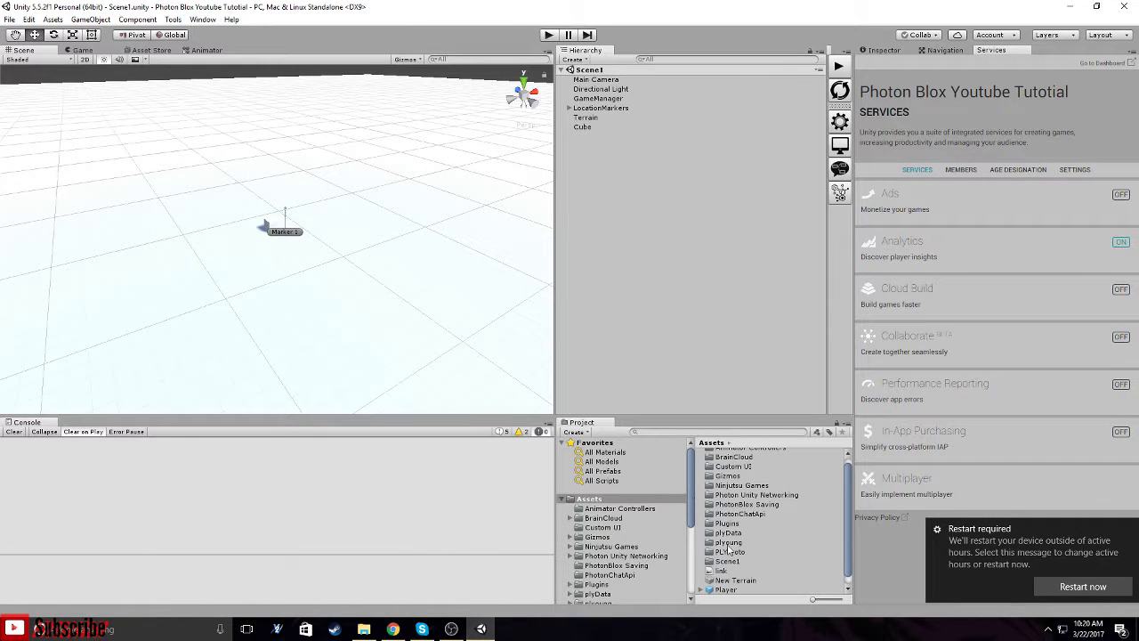
# Open the PhotonBlox Saving folder in the project assets and add the AutoSave prefab to Scene1's hierarchy.
pyautogui.scroll(-1, 728, 548)
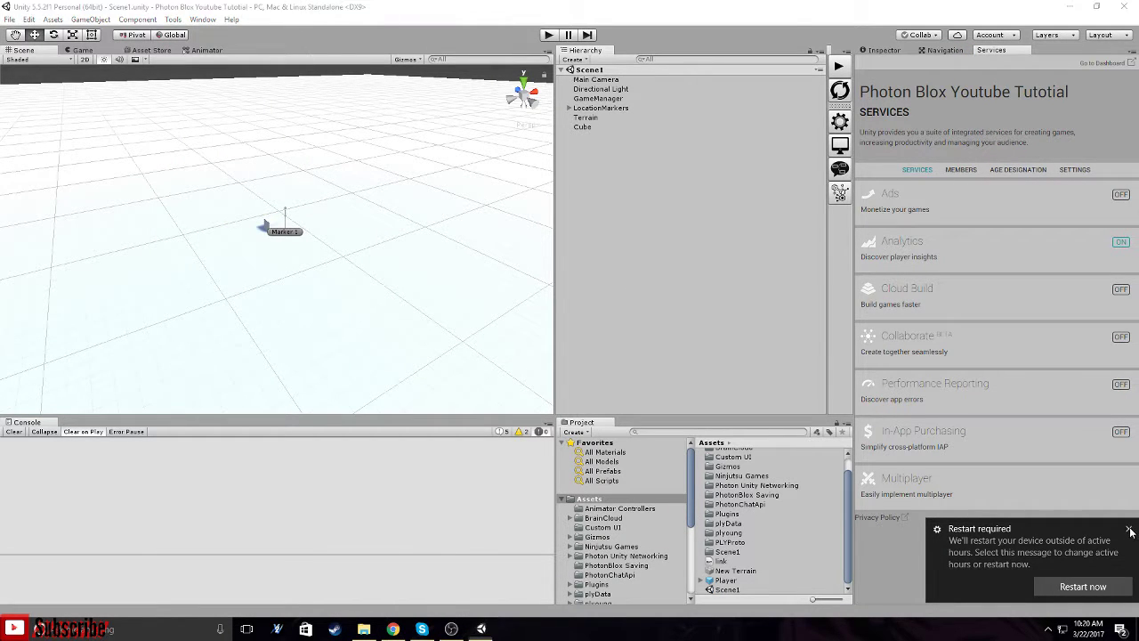
pyautogui.moveTo(690, 506); pyautogui.dragTo(694, 566)
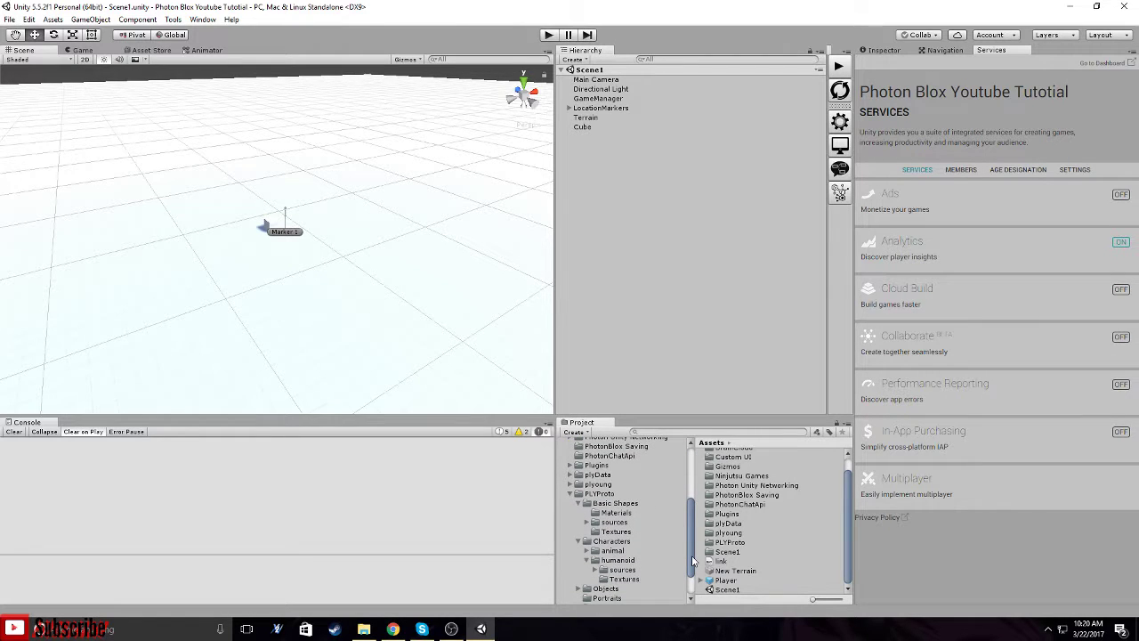
pyautogui.scroll(2, 746, 552)
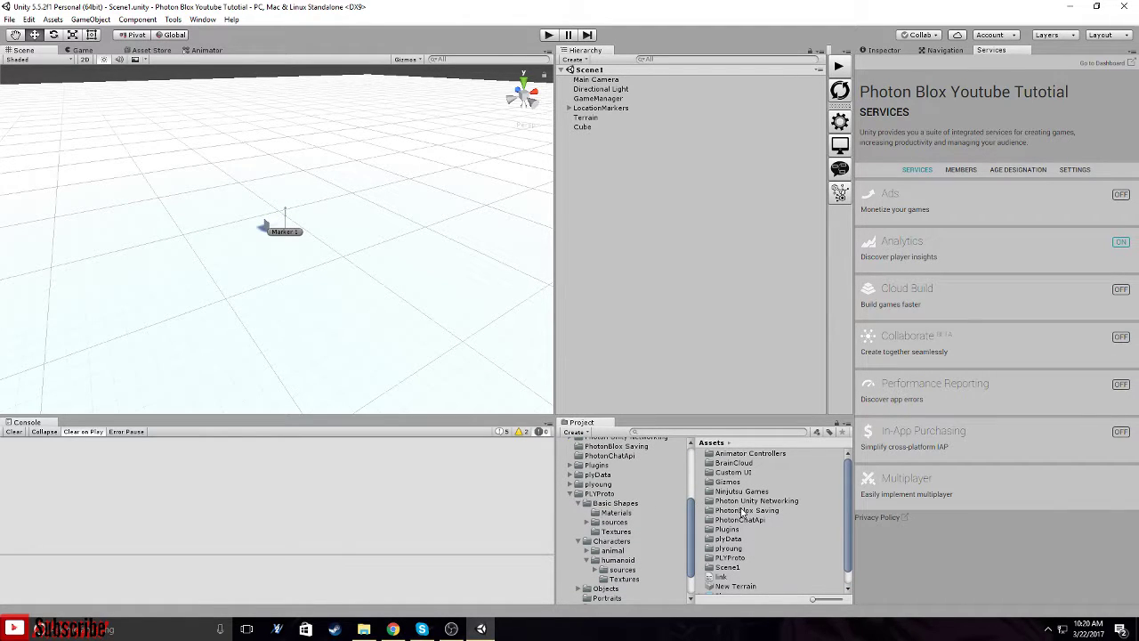
pyautogui.click(742, 511)
pyautogui.doubleClick(715, 511)
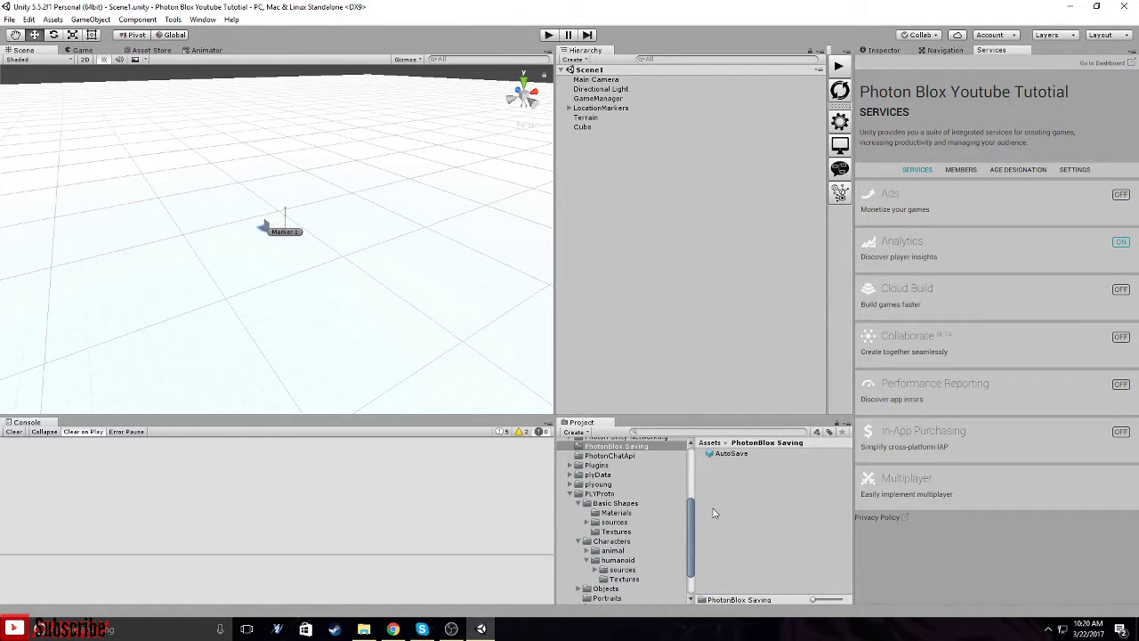
pyautogui.moveTo(725, 455); pyautogui.dragTo(614, 189)
# Select the AutoSave object, open its plyBlox for editing and widen the BloxEd window.
pyautogui.click(883, 51)
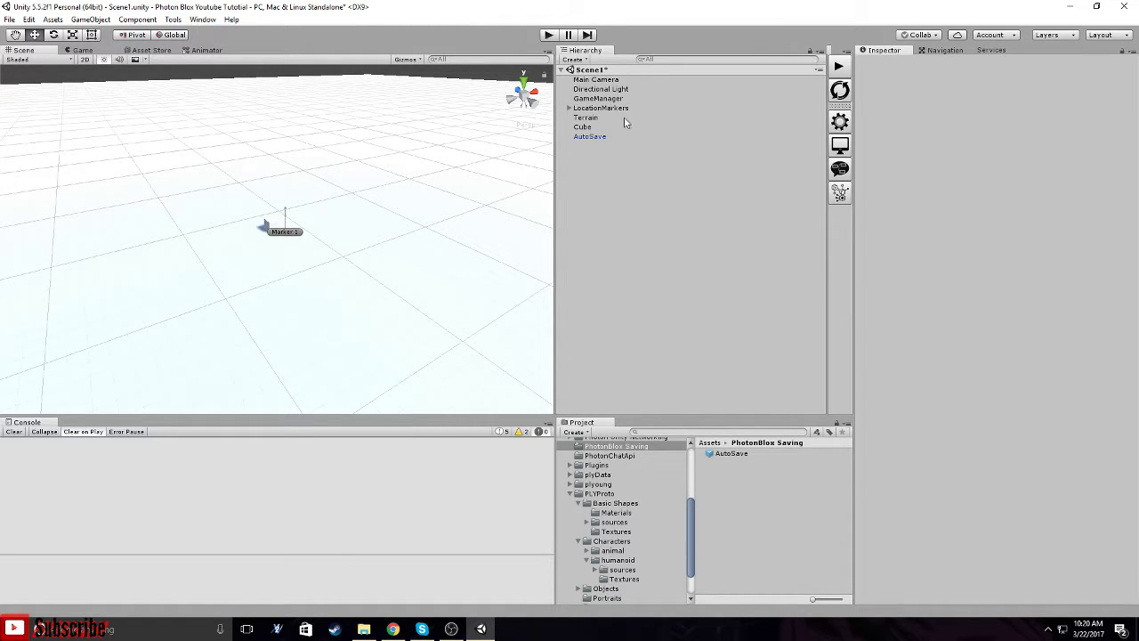
pyautogui.click(590, 137)
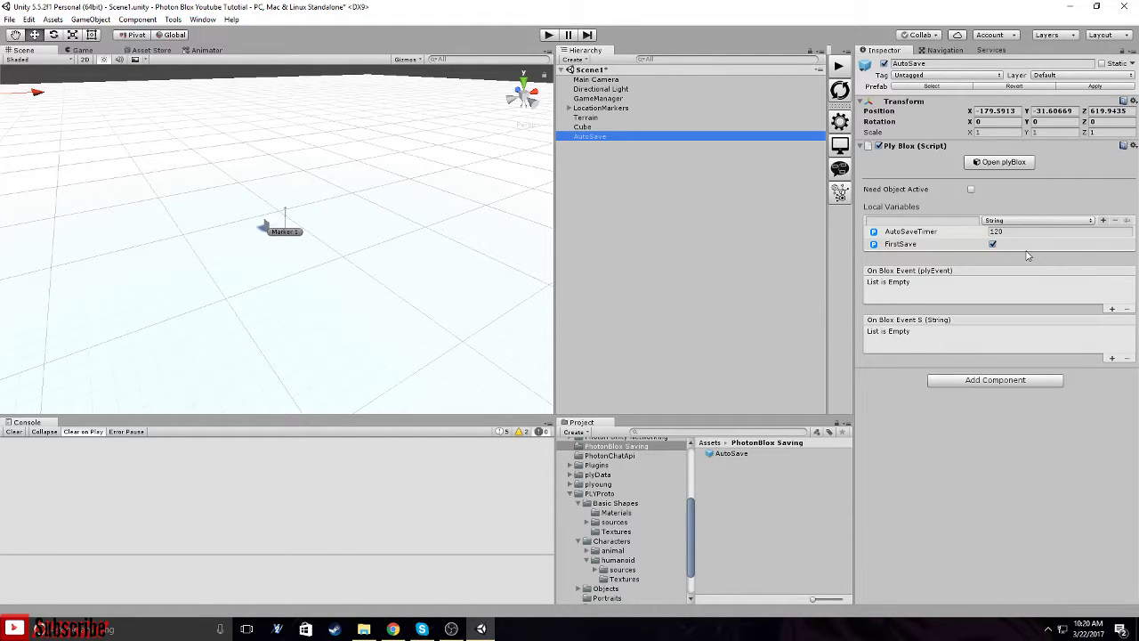
pyautogui.click(987, 164)
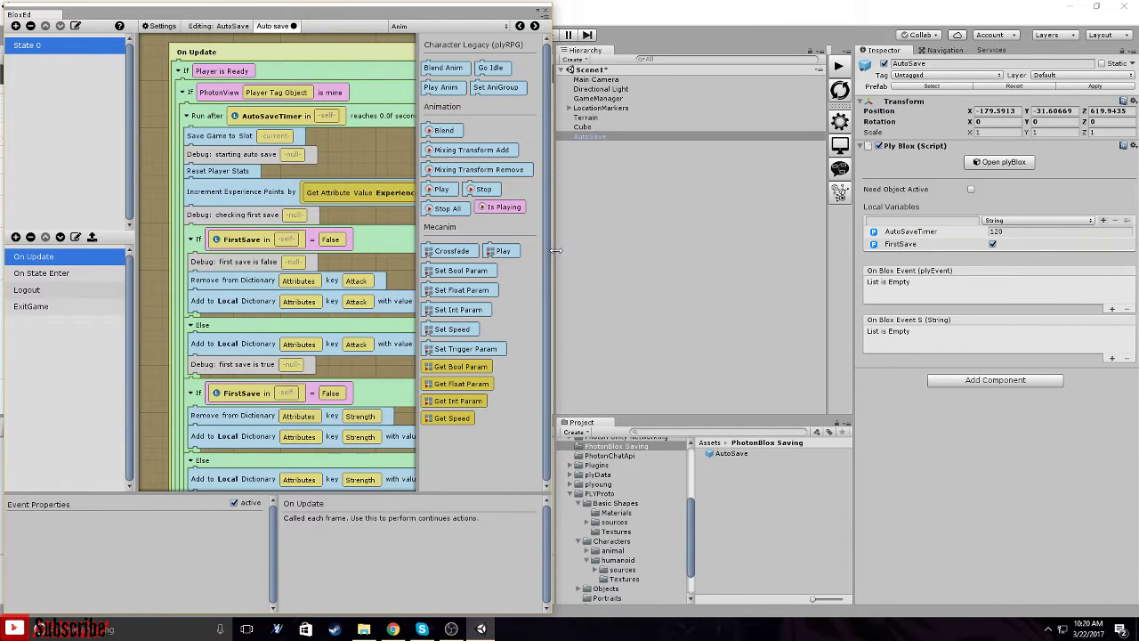
pyautogui.moveTo(551, 250); pyautogui.dragTo(809, 263)
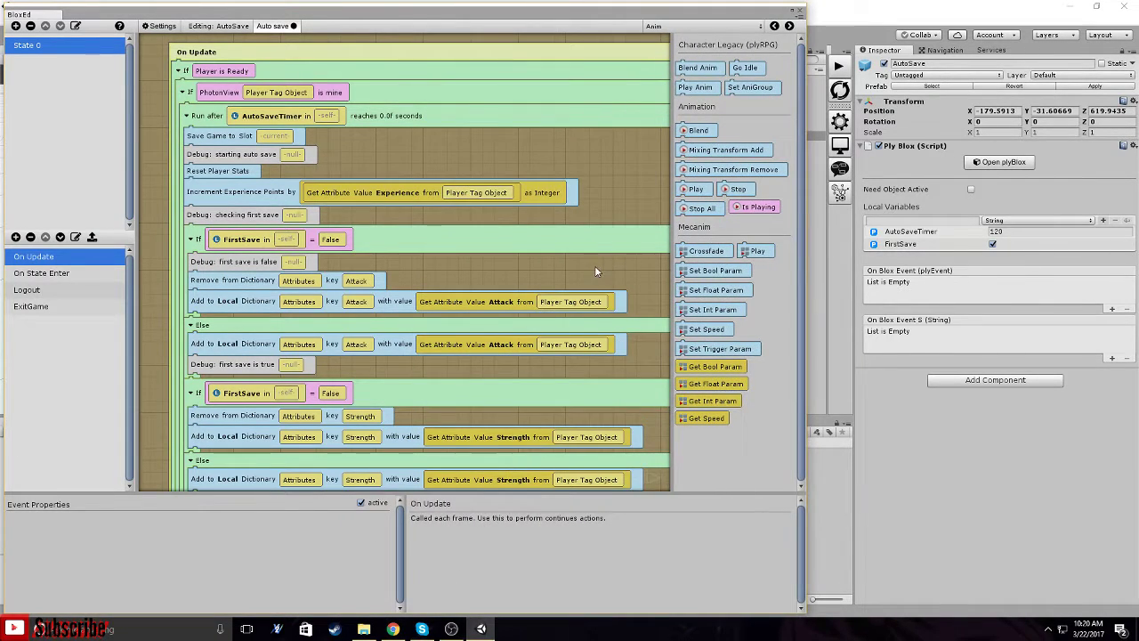
# Look through the auto-save blocks of the On Update event and the On State Enter event.
pyautogui.moveTo(595, 267); pyautogui.dragTo(568, 266)
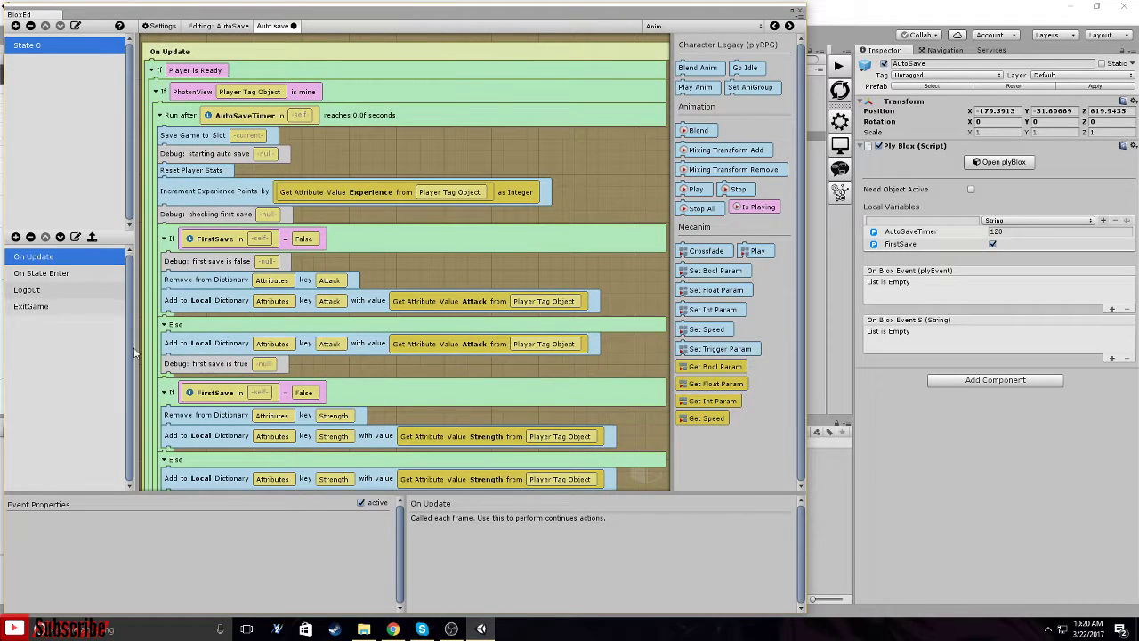
pyautogui.scroll(-1, 391, 357)
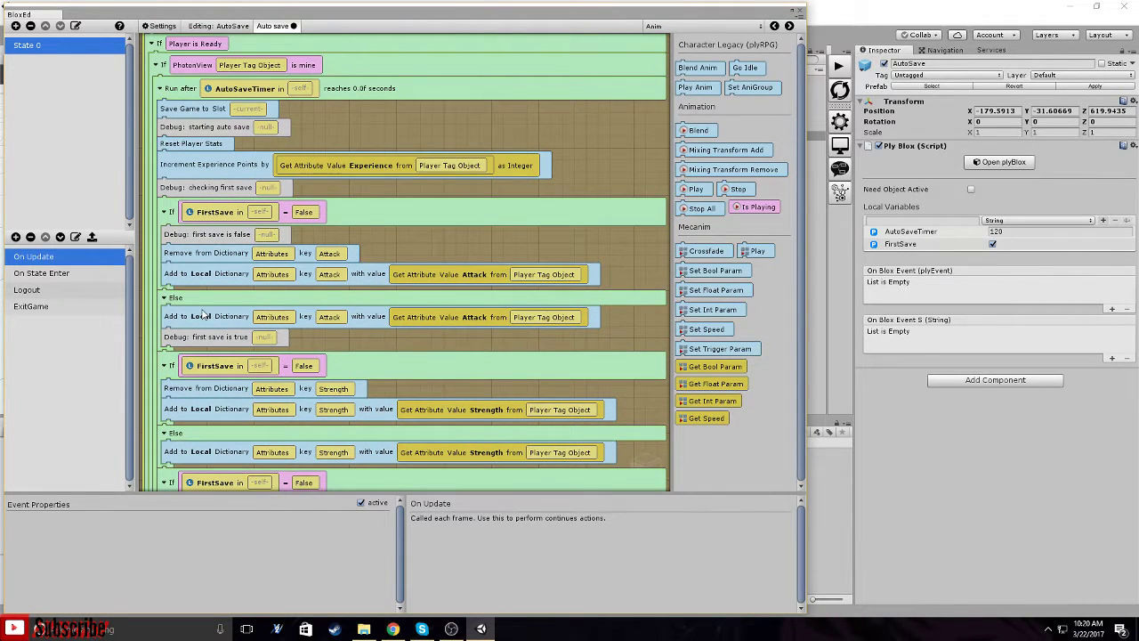
pyautogui.scroll(-1, 206, 315)
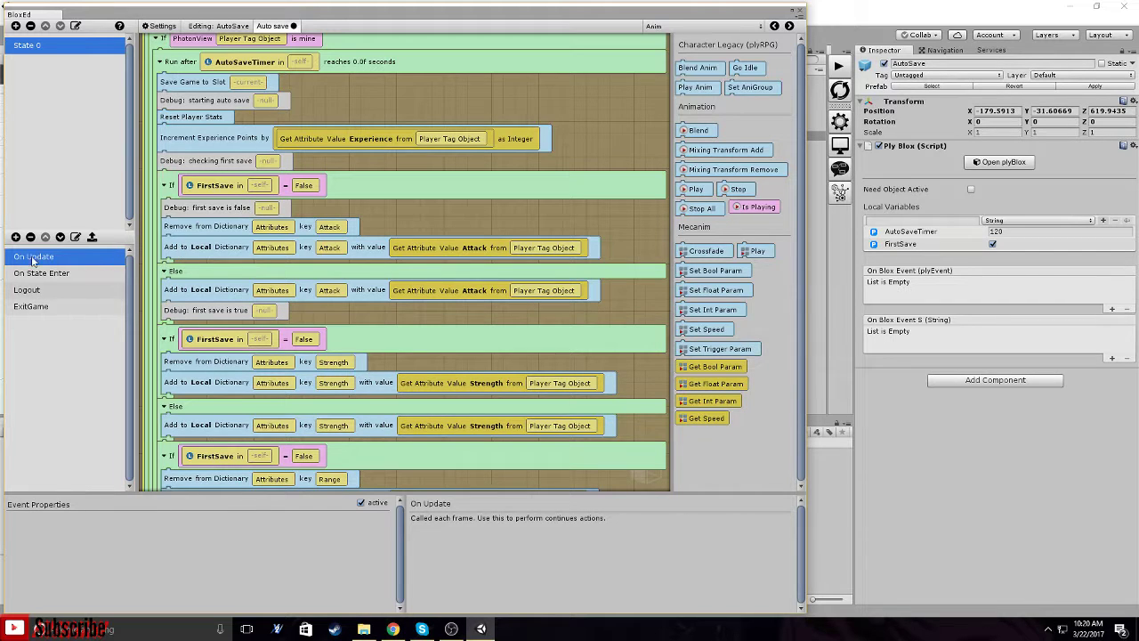
pyautogui.scroll(3, 289, 278)
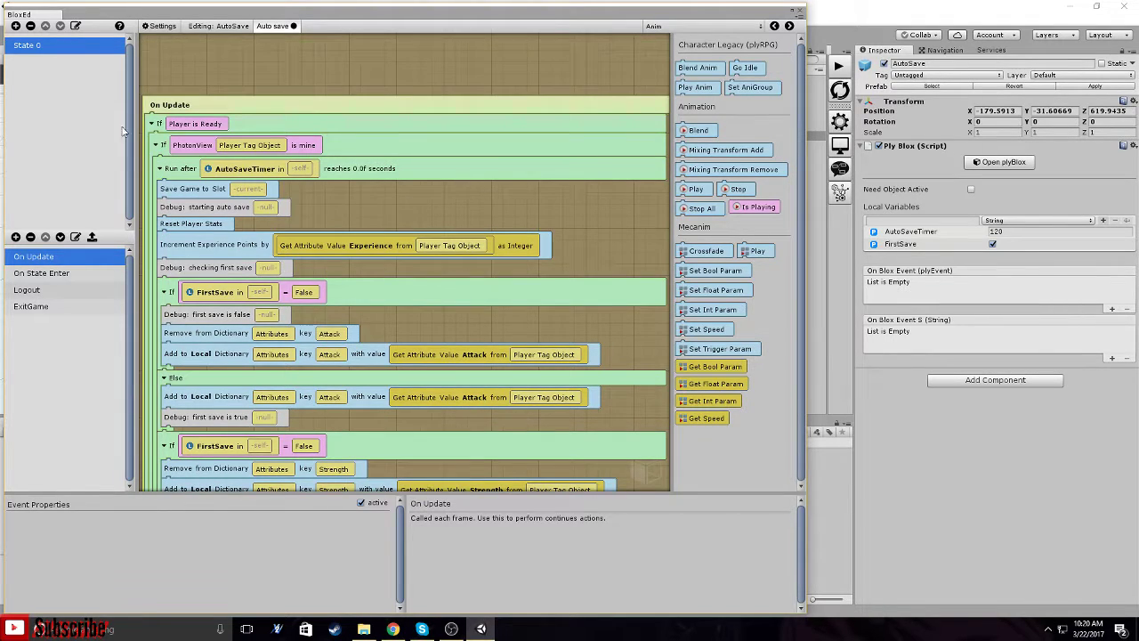
pyautogui.scroll(-12, 289, 277)
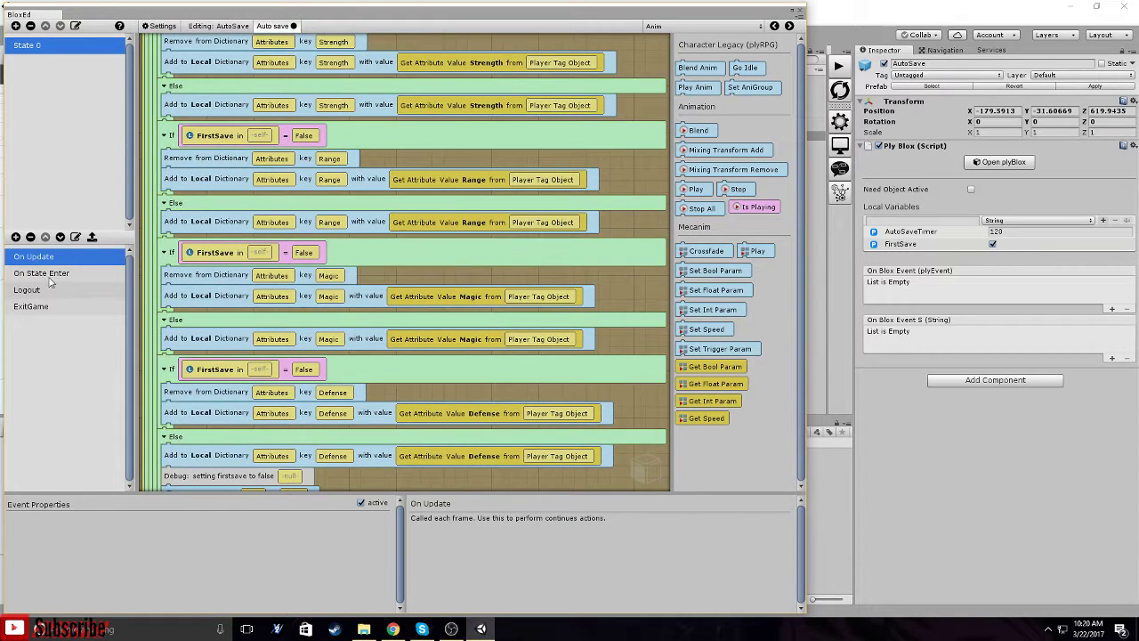
pyautogui.click(42, 273)
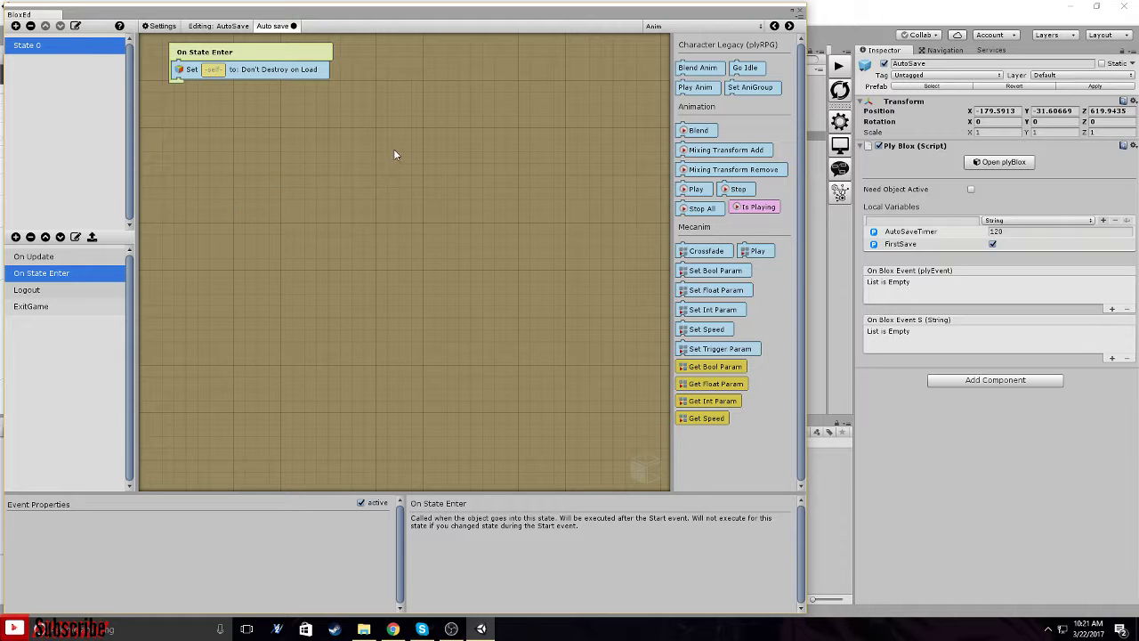
# Open the Logout event and examine its Save Game to Slot and Reset Player Stats blocks.
pyautogui.click(49, 293)
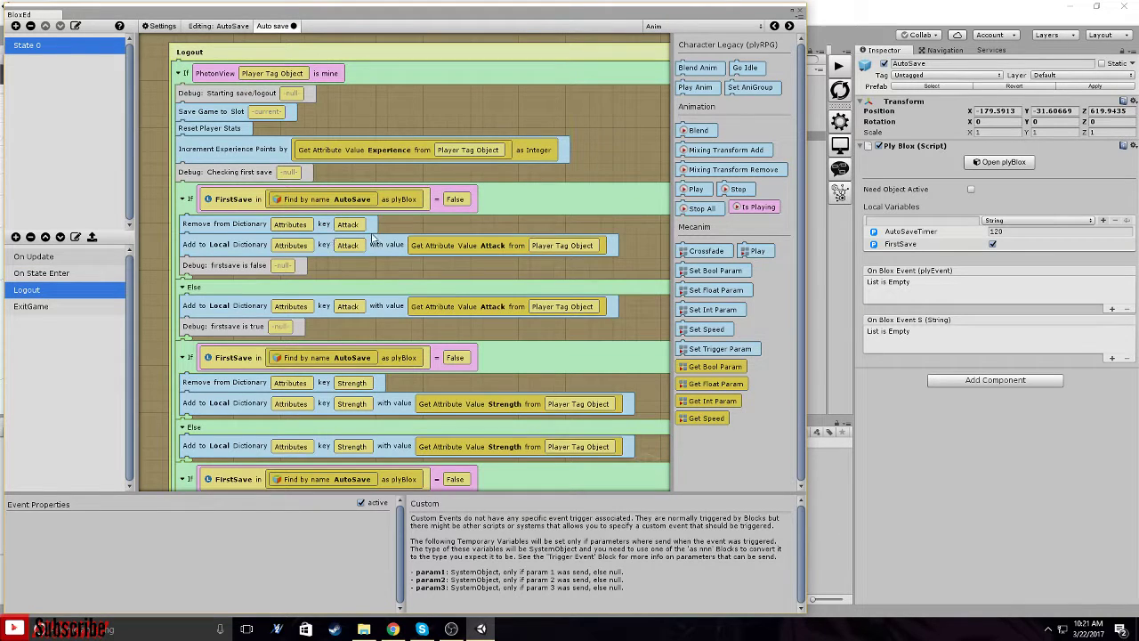
pyautogui.moveTo(631, 155); pyautogui.dragTo(601, 147)
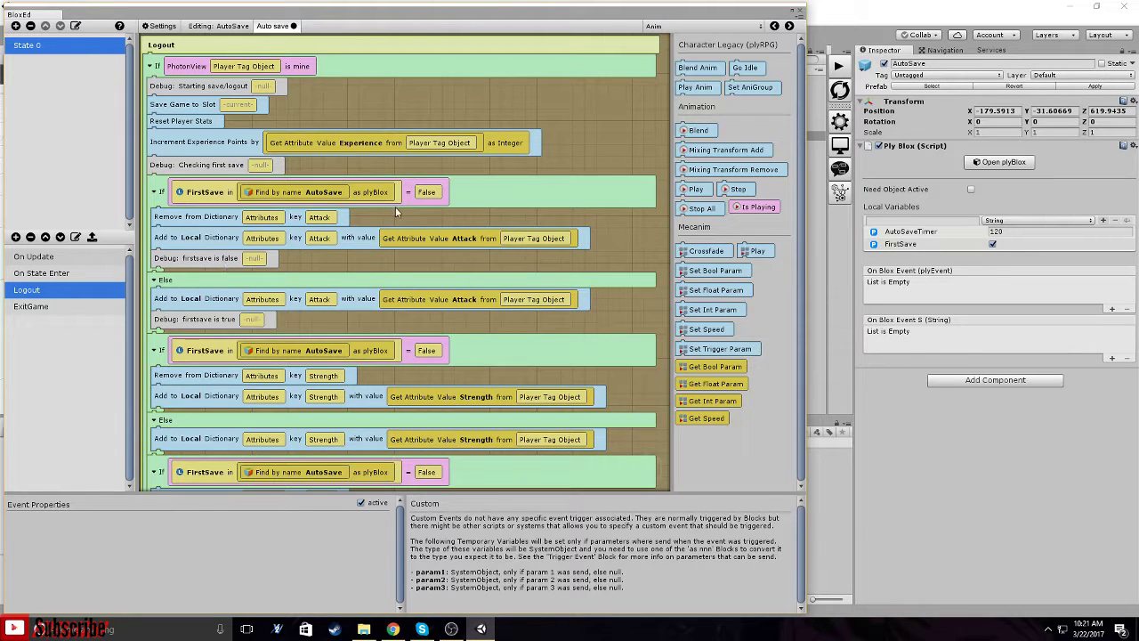
pyautogui.scroll(-2, 395, 207)
pyautogui.scroll(3, 395, 217)
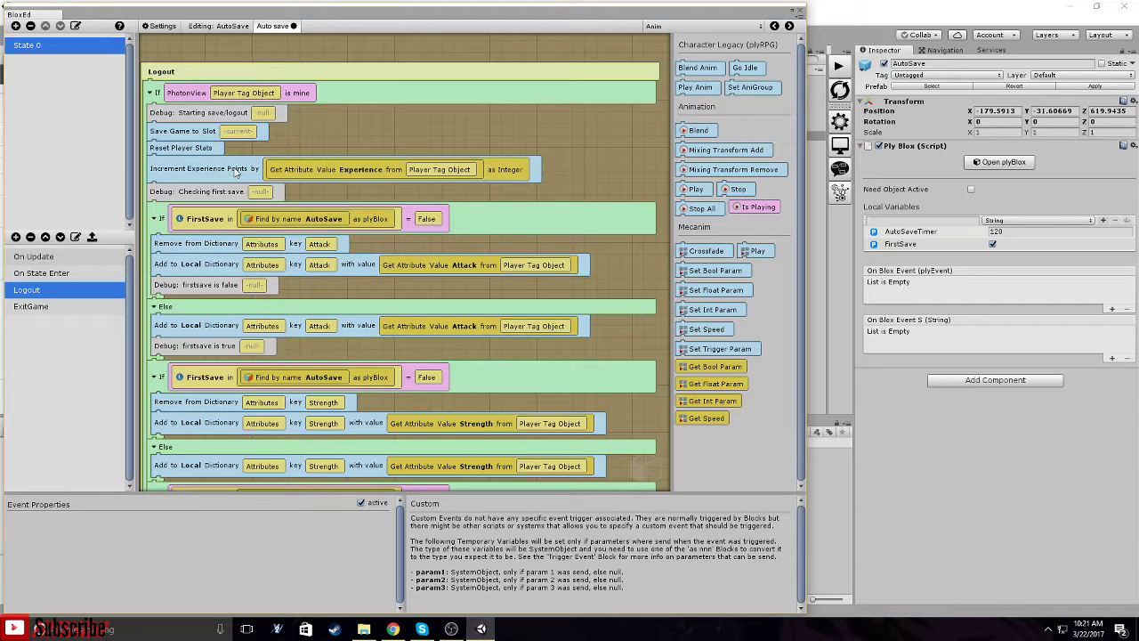
pyautogui.click(178, 132)
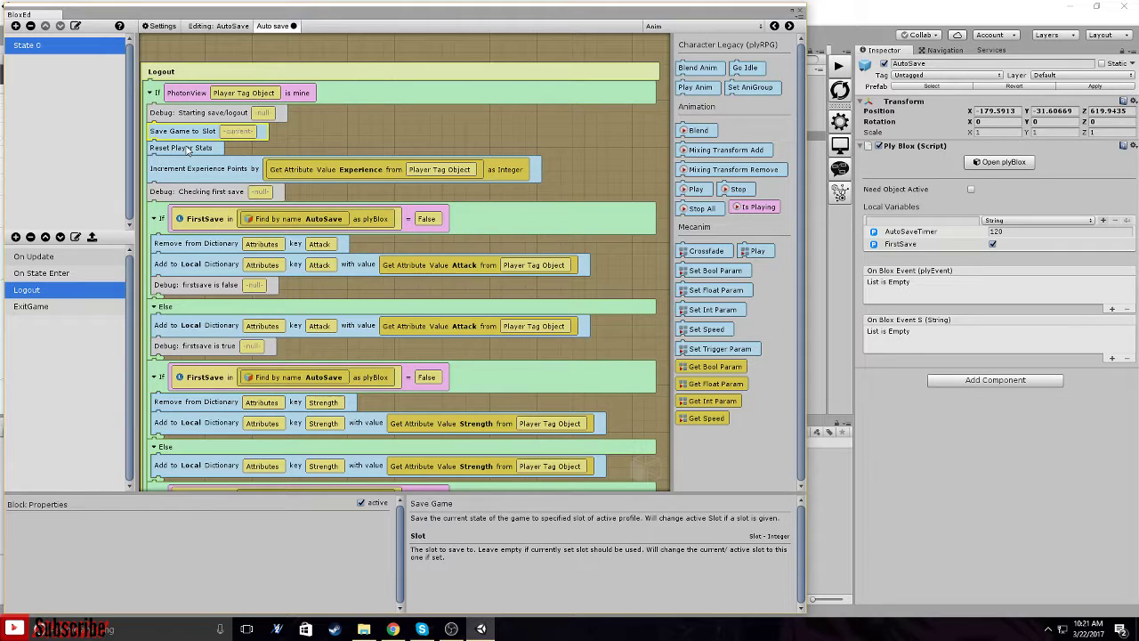
pyautogui.click(187, 149)
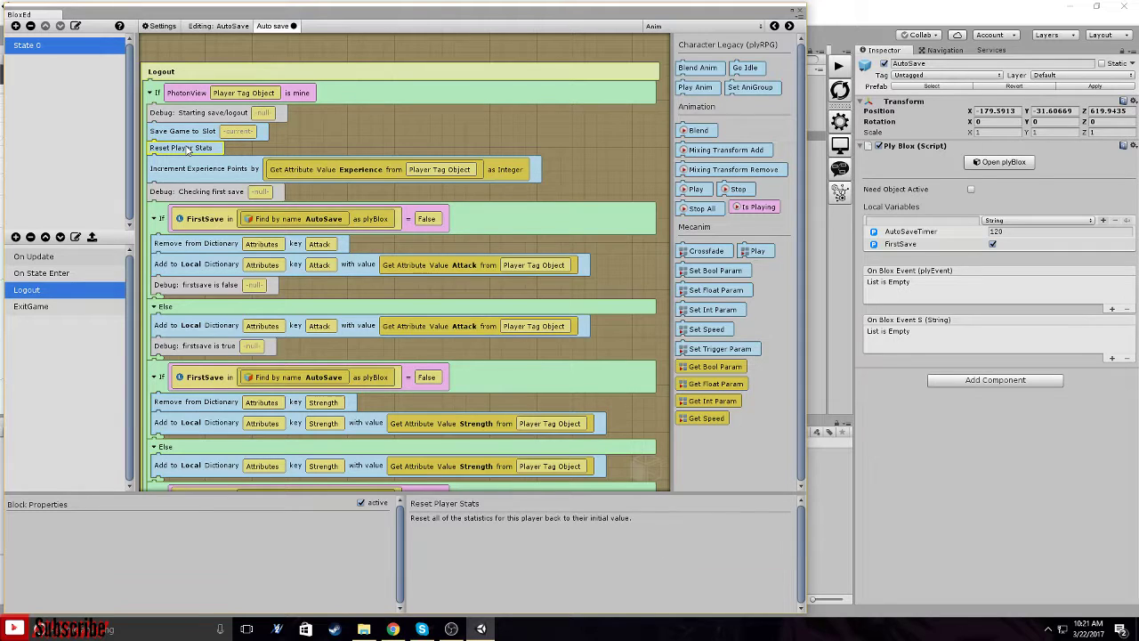
# Show the BrainCloud block category and inspect the Logout event's Increment Experience Points block and first FirstSave condition.
pyautogui.click(725, 28)
pyautogui.click(699, 63)
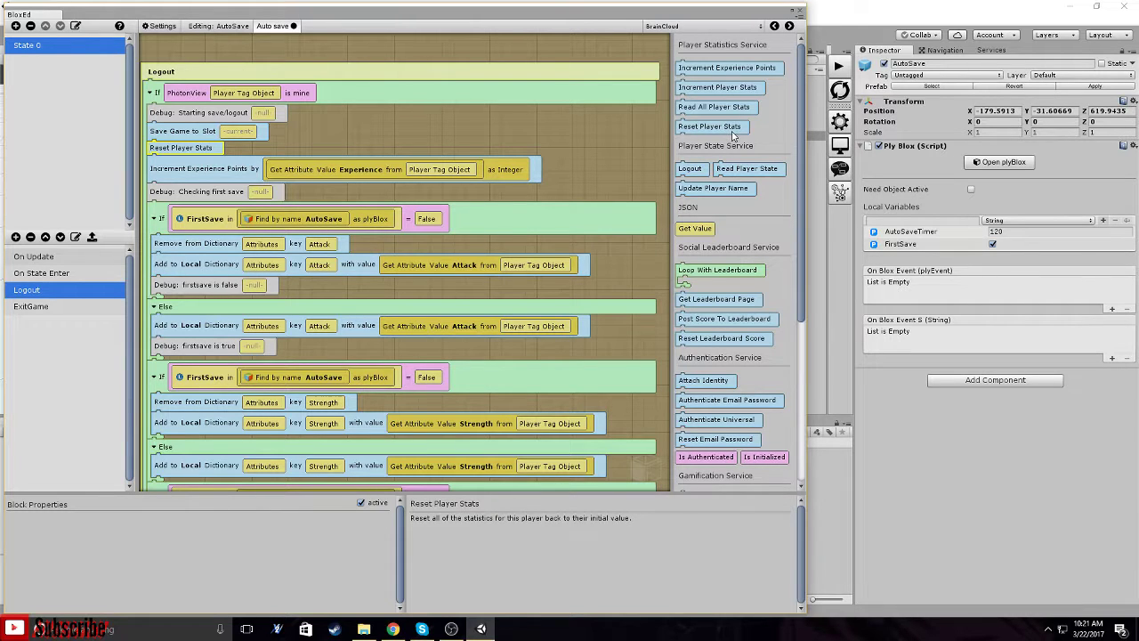
pyautogui.click(177, 172)
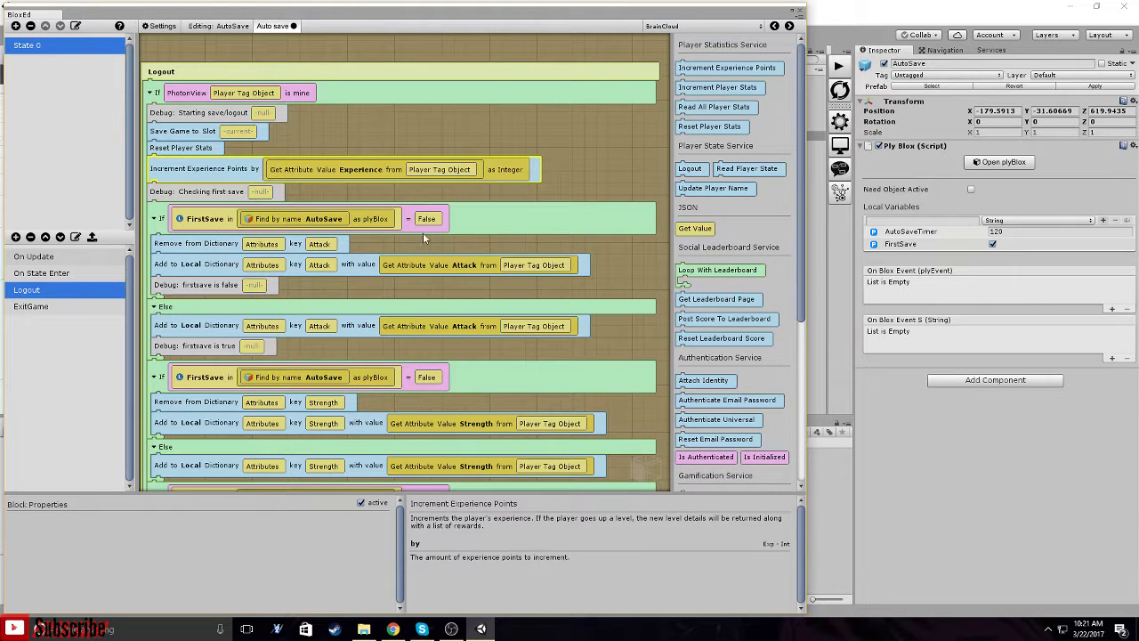
pyautogui.click(503, 219)
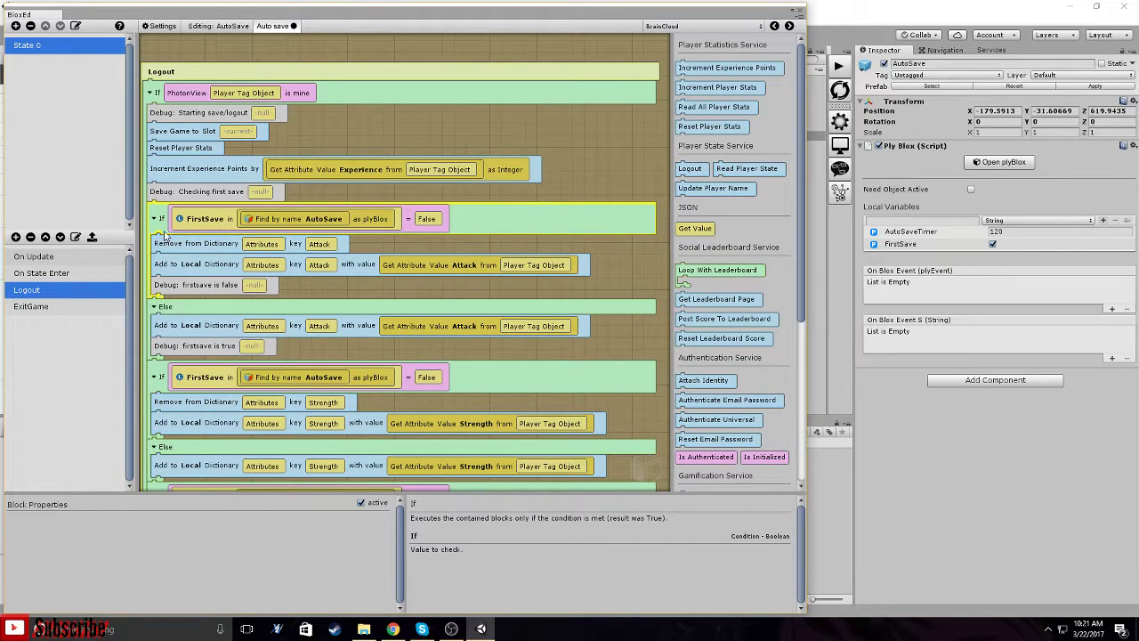
# Inspect the Remove from Dictionary and Add to Local Dictionary blocks for Attack under the first FirstSave condition.
pyautogui.scroll(-1, 485, 276)
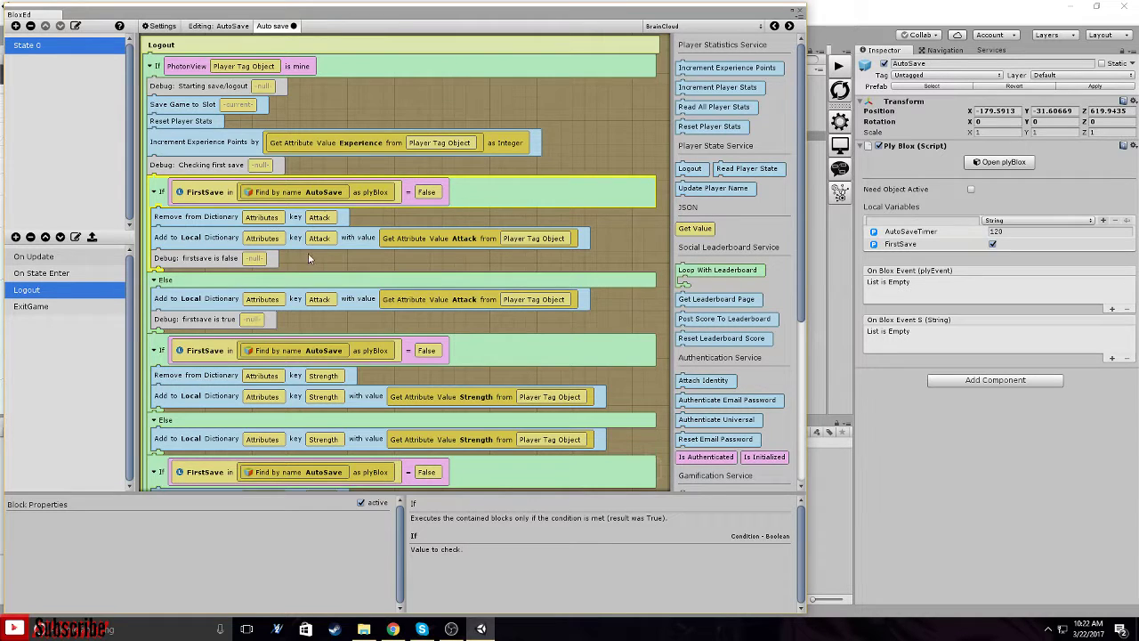
pyautogui.scroll(-1, 312, 258)
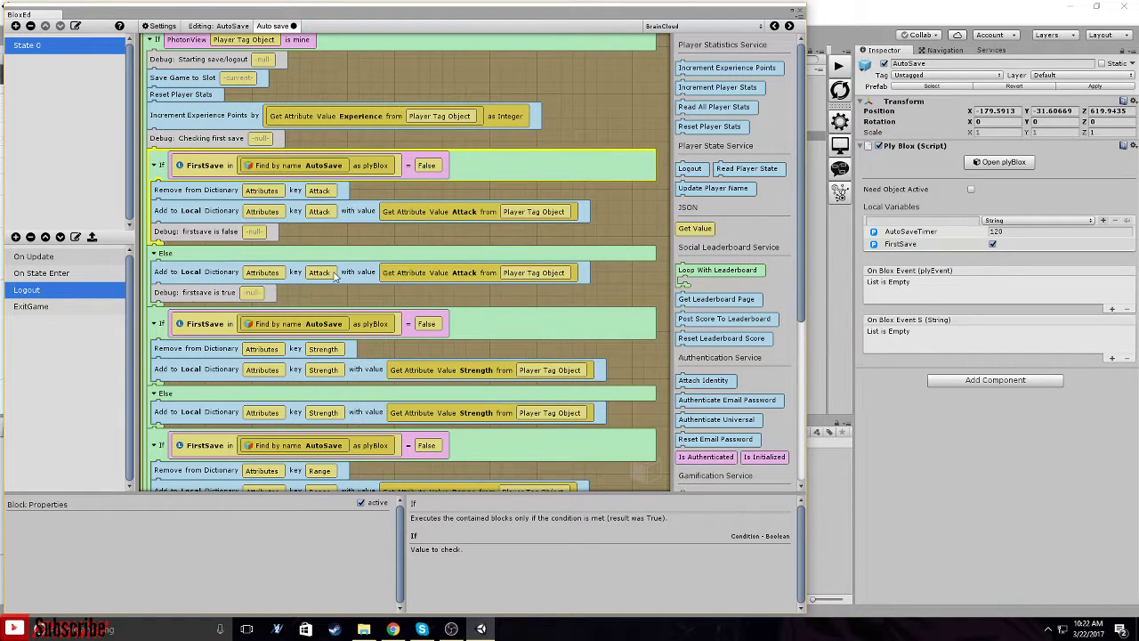
pyautogui.click(179, 193)
pyautogui.click(187, 211)
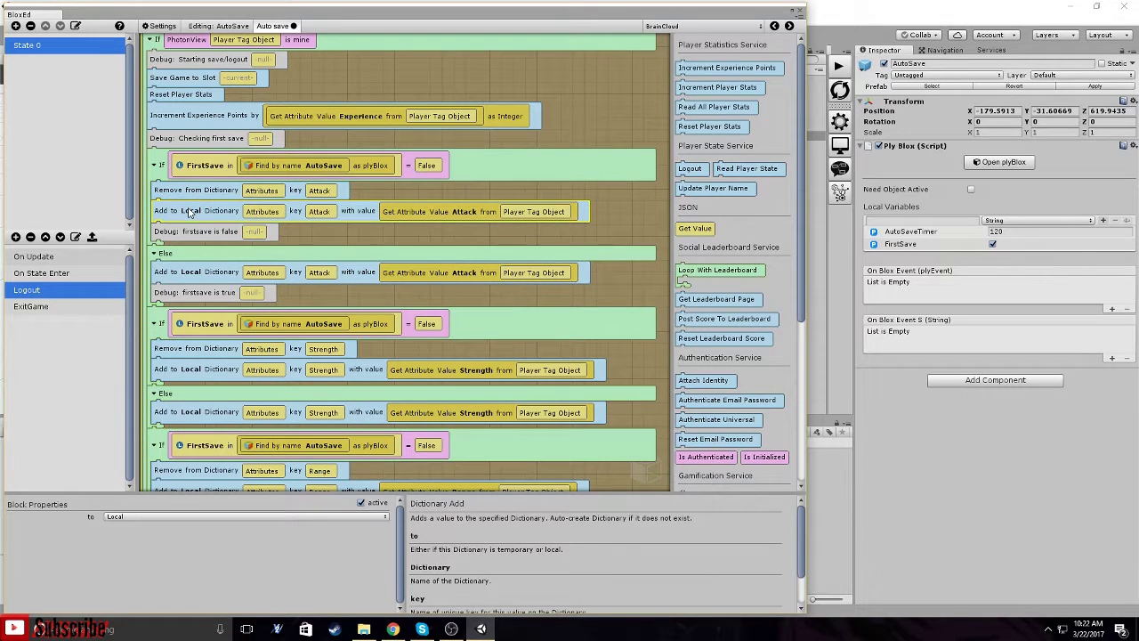
pyautogui.scroll(-2, 275, 318)
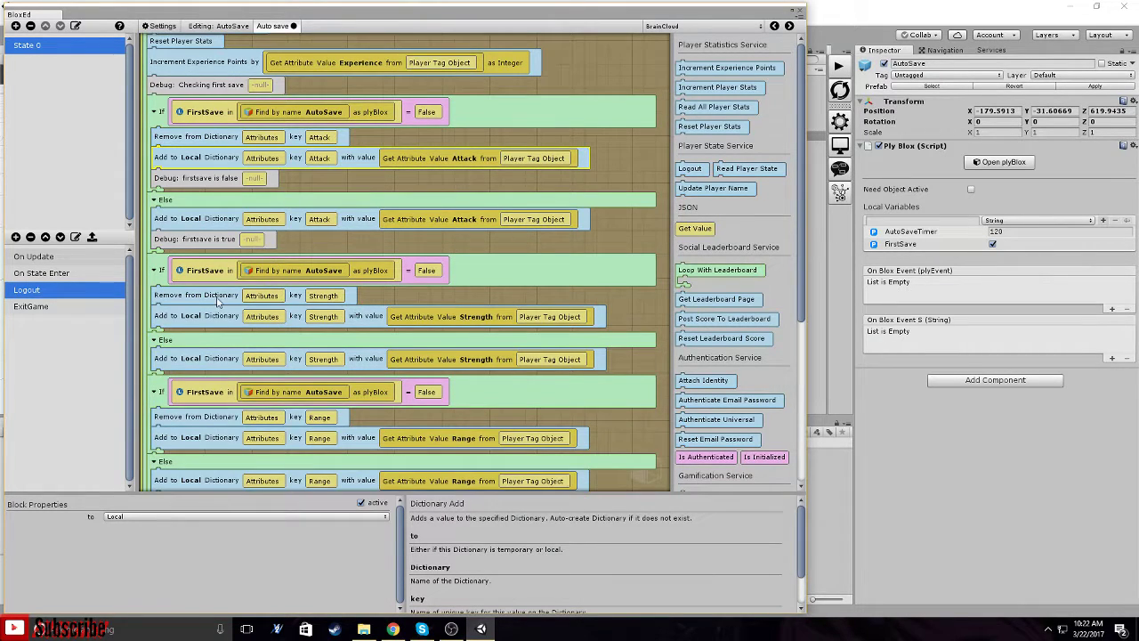
# Examine the Attack section's If and Else branches, its key value and the Get Attribute Value block.
pyautogui.scroll(2, 227, 279)
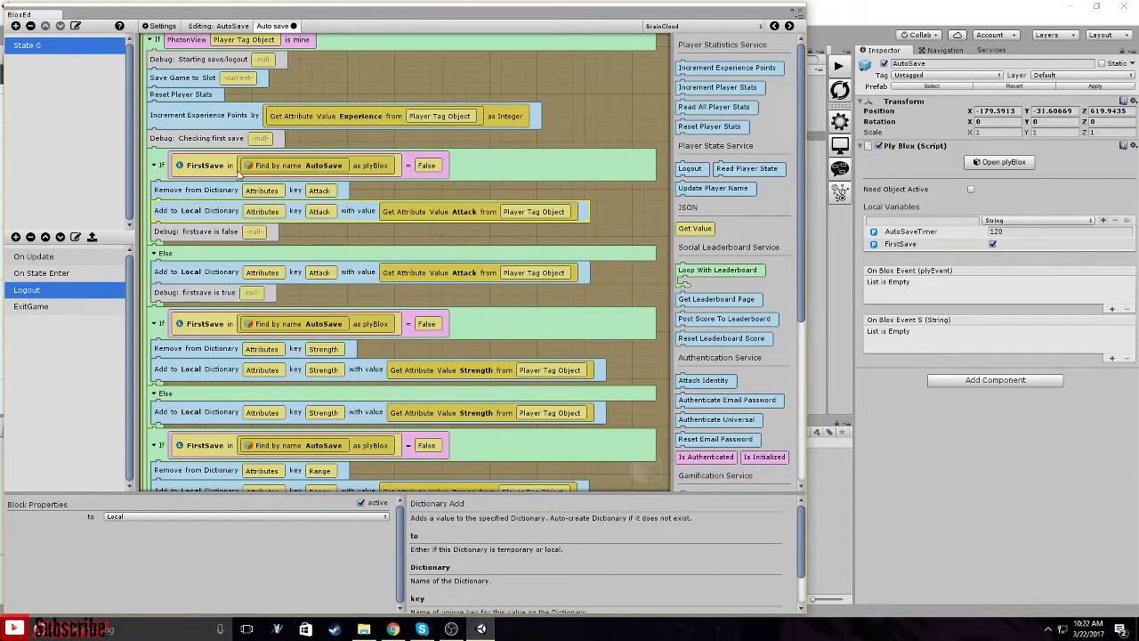
pyautogui.scroll(1, 308, 190)
pyautogui.click(320, 236)
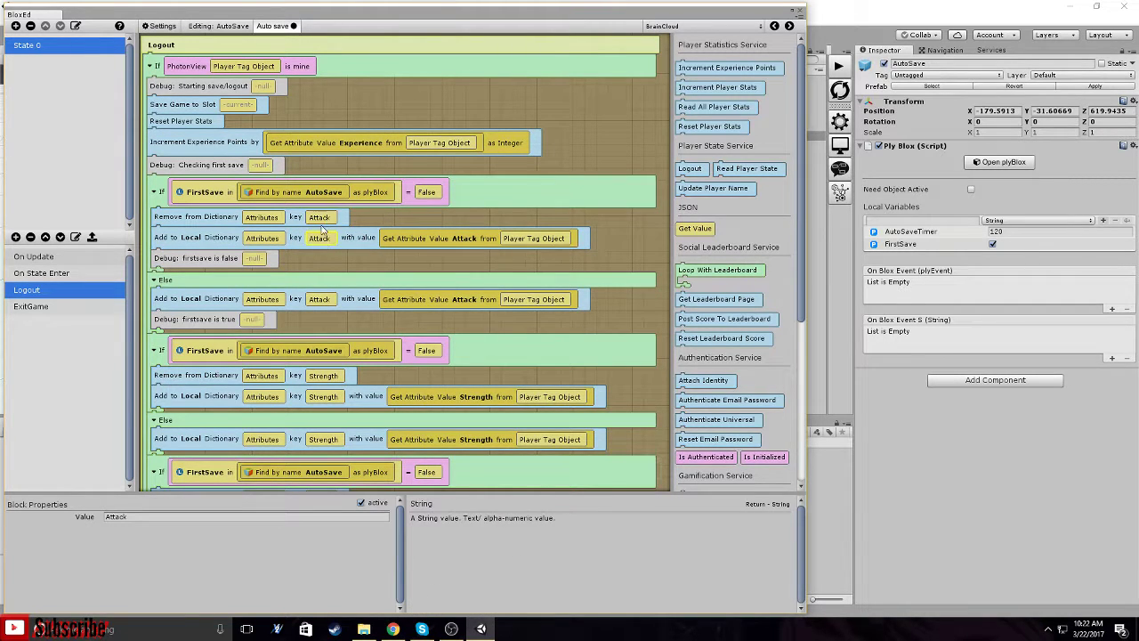
pyautogui.click(162, 193)
pyautogui.click(171, 283)
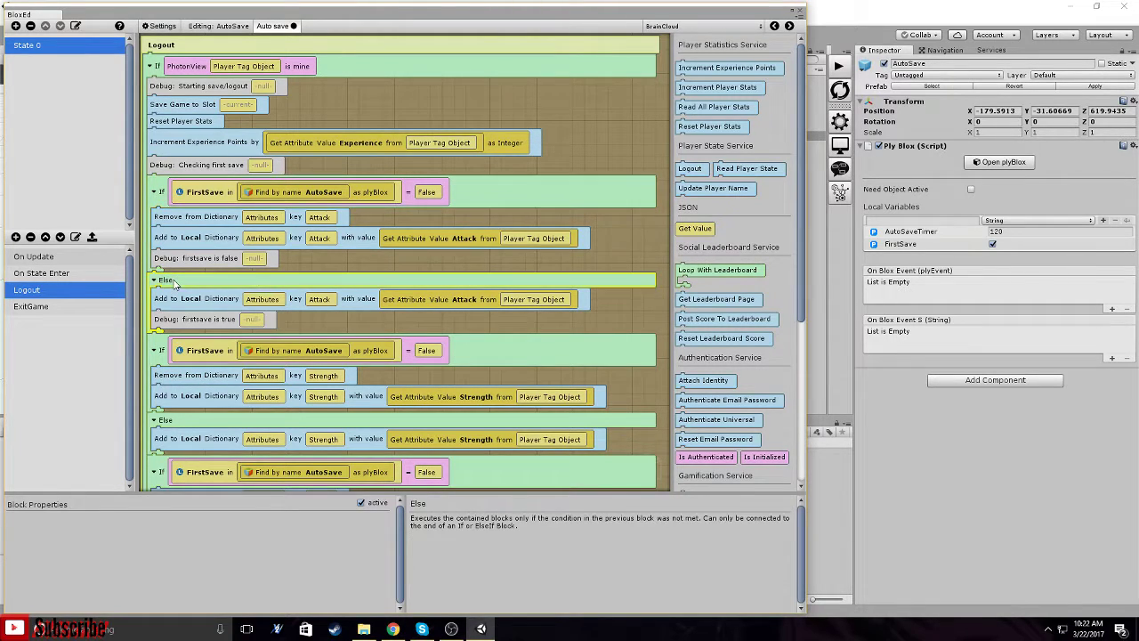
pyautogui.click(471, 242)
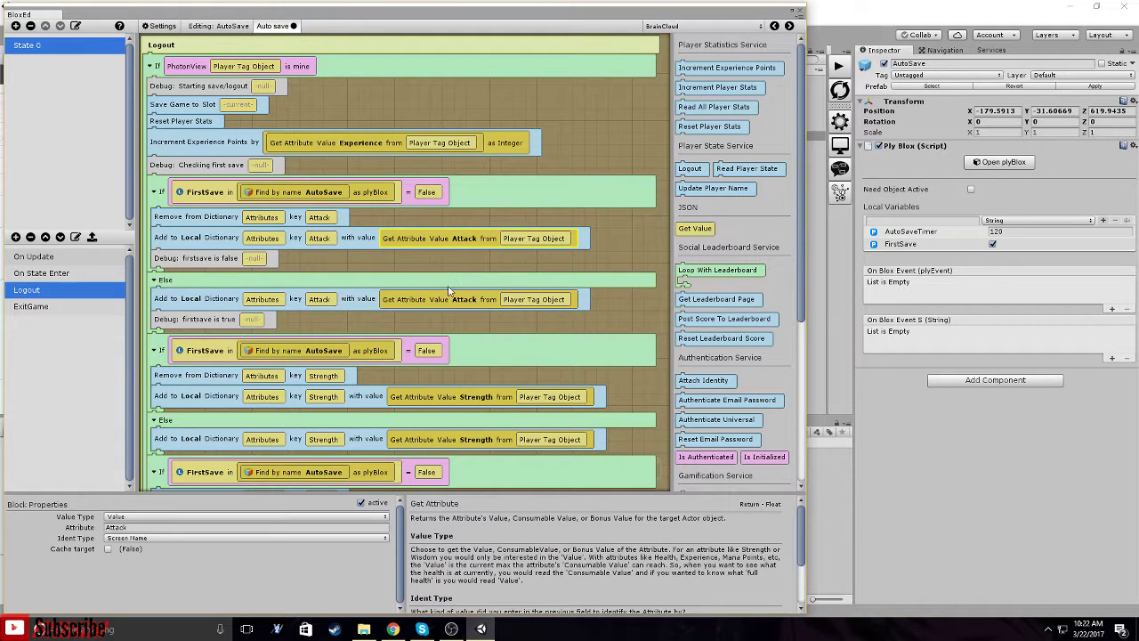
# Compare the Attack keys in the remove and add blocks, and look over the Strength, Range and Magic sections below.
pyautogui.click(322, 242)
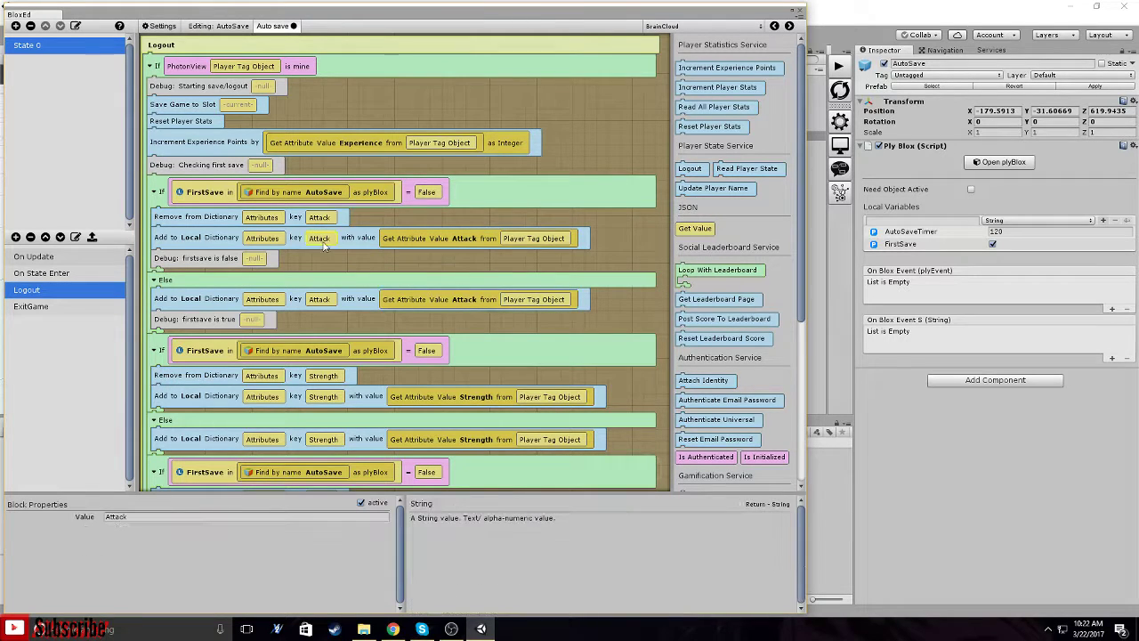
pyautogui.click(326, 300)
pyautogui.click(325, 220)
pyautogui.click(326, 239)
pyautogui.click(325, 220)
pyautogui.click(326, 238)
pyautogui.click(323, 301)
pyautogui.click(324, 300)
pyautogui.scroll(-3, 320, 307)
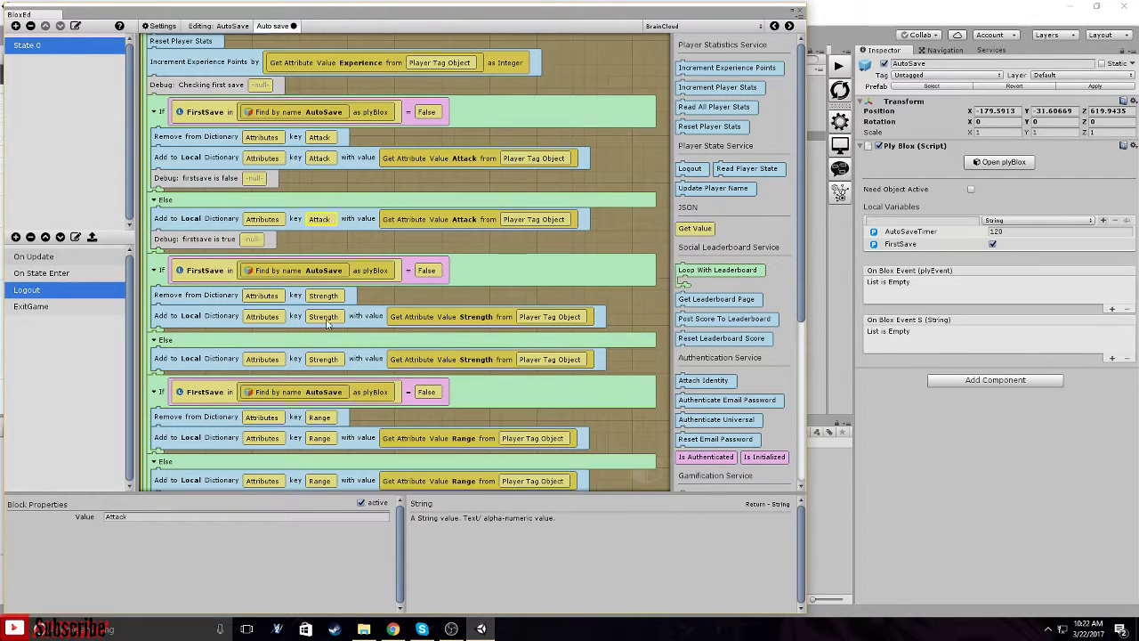
pyautogui.scroll(-4, 434, 318)
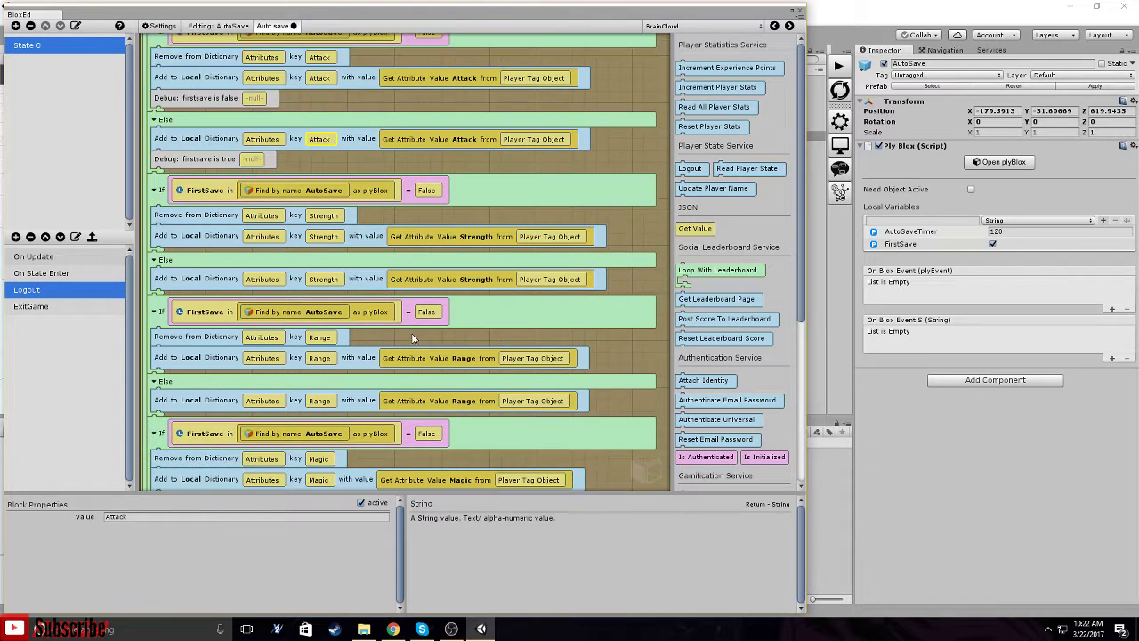
# Look over the Strength, Range, Magic and Defense sections down to the end of the Logout event.
pyautogui.scroll(-3, 449, 294)
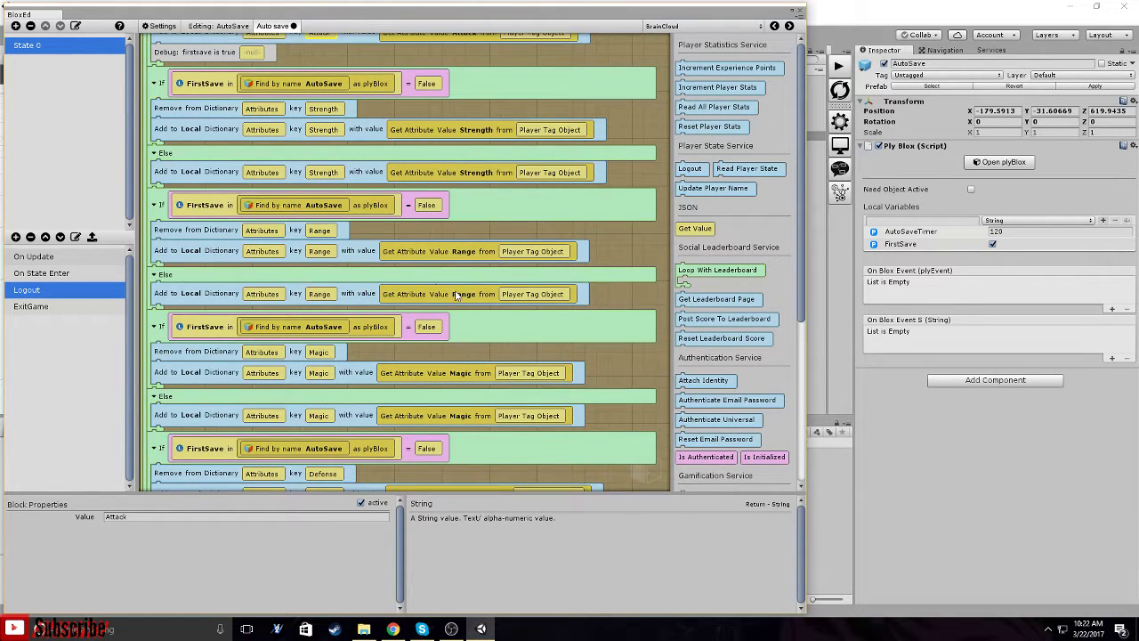
pyautogui.scroll(-7, 459, 296)
pyautogui.scroll(-1, 386, 316)
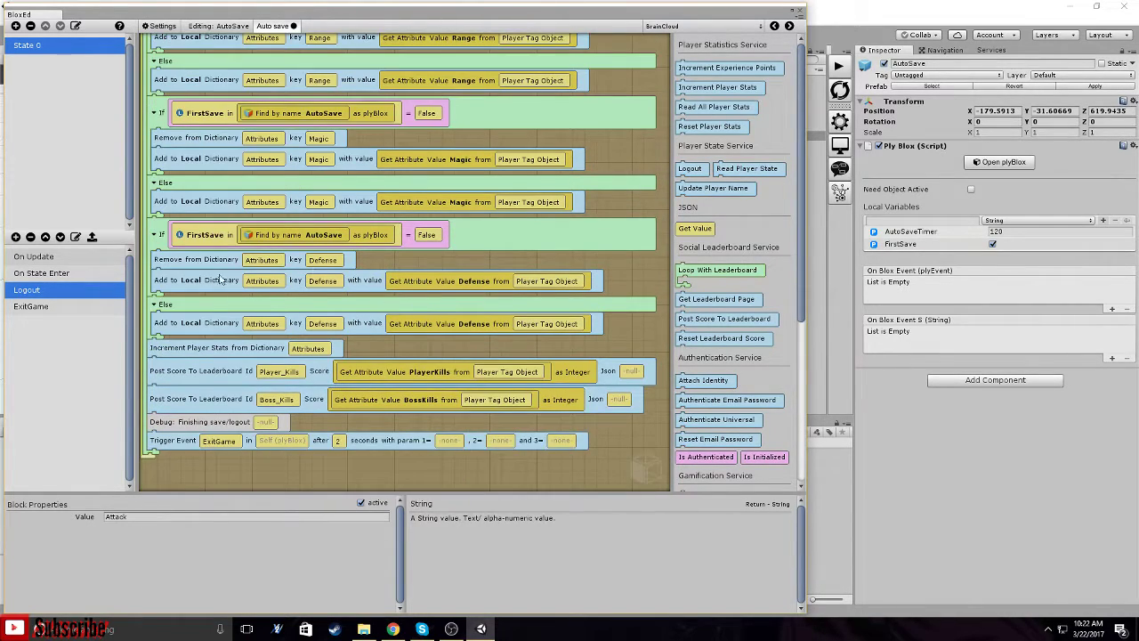
pyautogui.scroll(1, 356, 358)
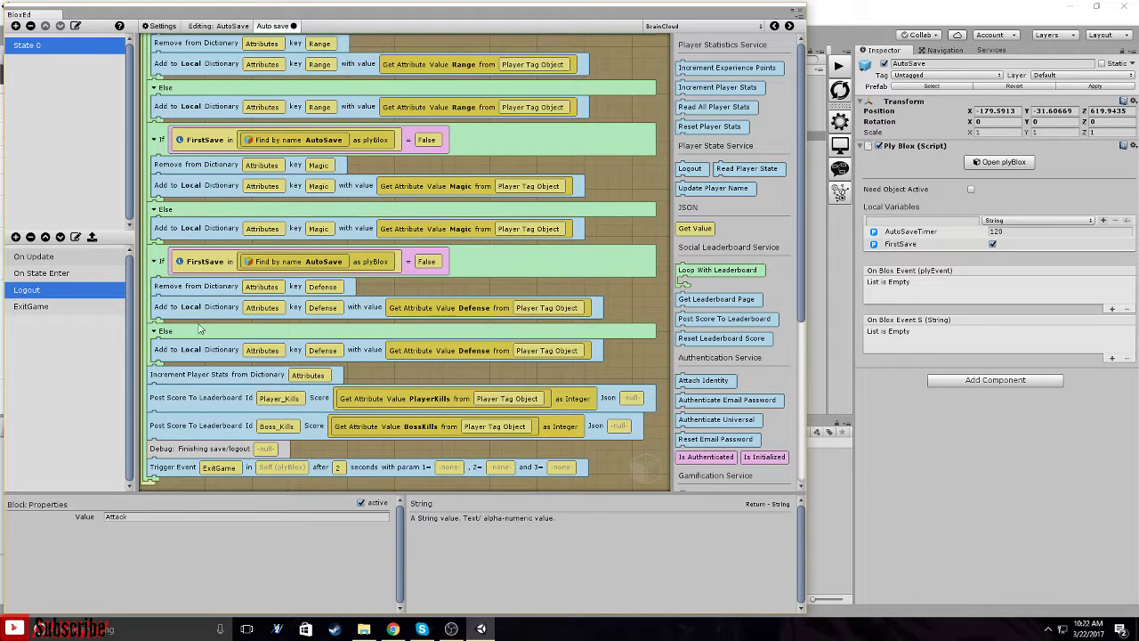
pyautogui.scroll(-2, 214, 333)
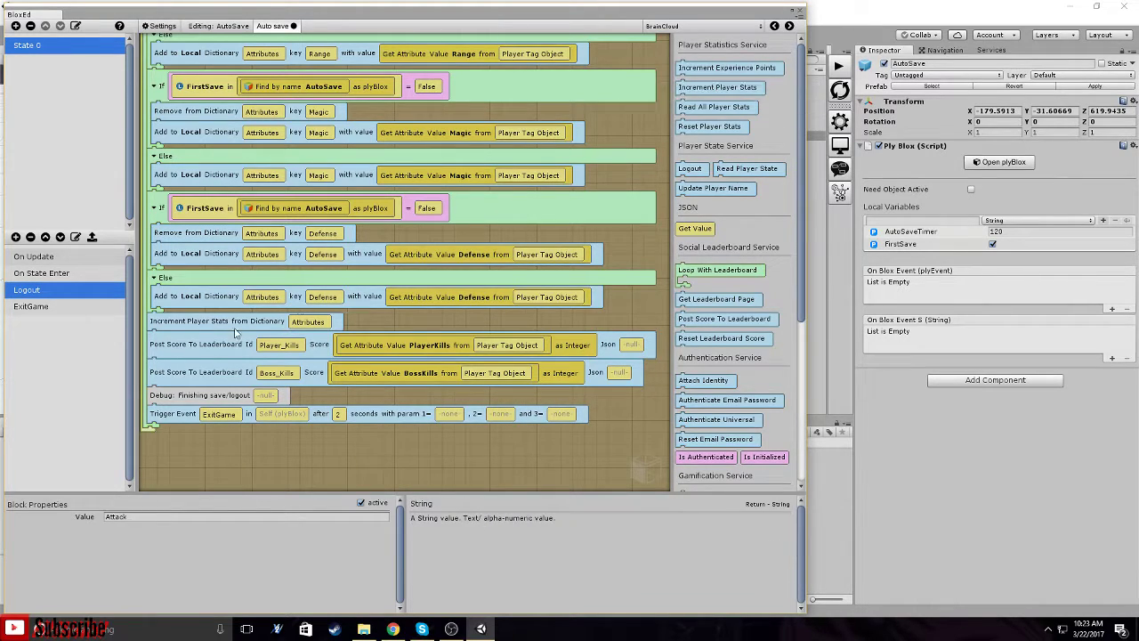
# Inspect the Increment Player Stats block and the Player_Kills Post Score To Leaderboard block with its PlayerKills attribute, integer conversion and Id.
pyautogui.click(178, 326)
pyautogui.click(185, 351)
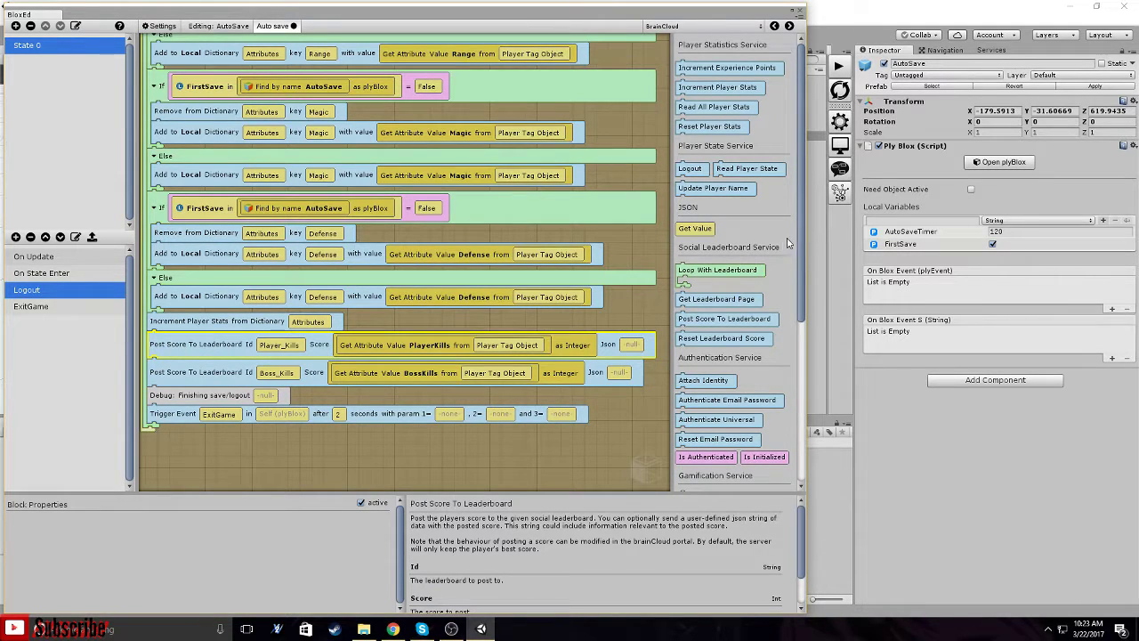
pyautogui.click(380, 350)
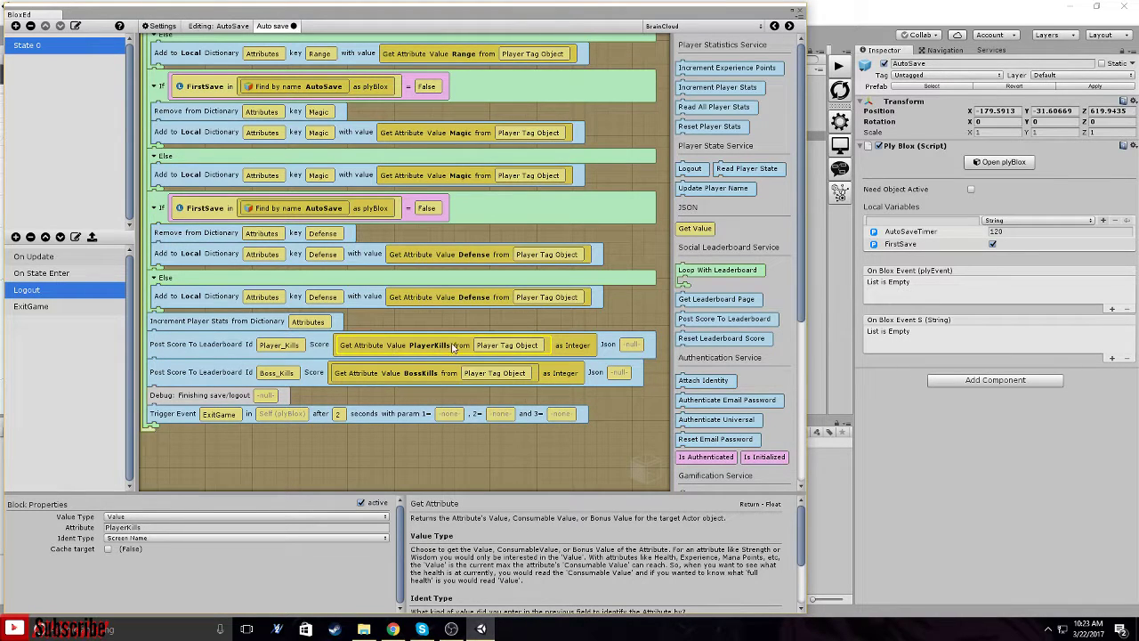
pyautogui.click(567, 346)
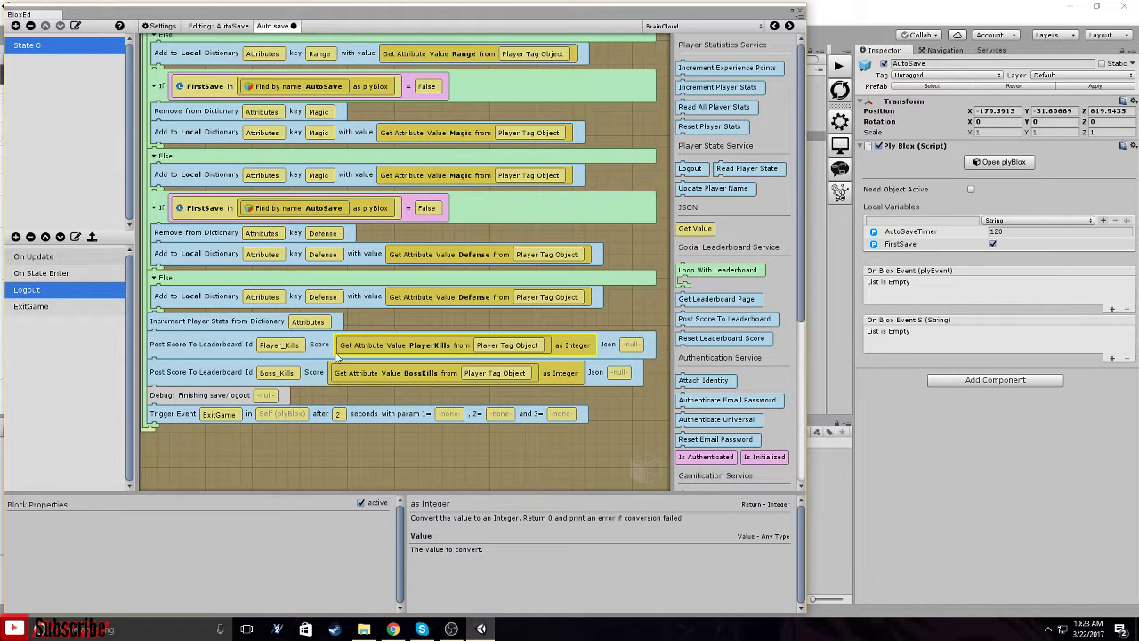
pyautogui.click(271, 350)
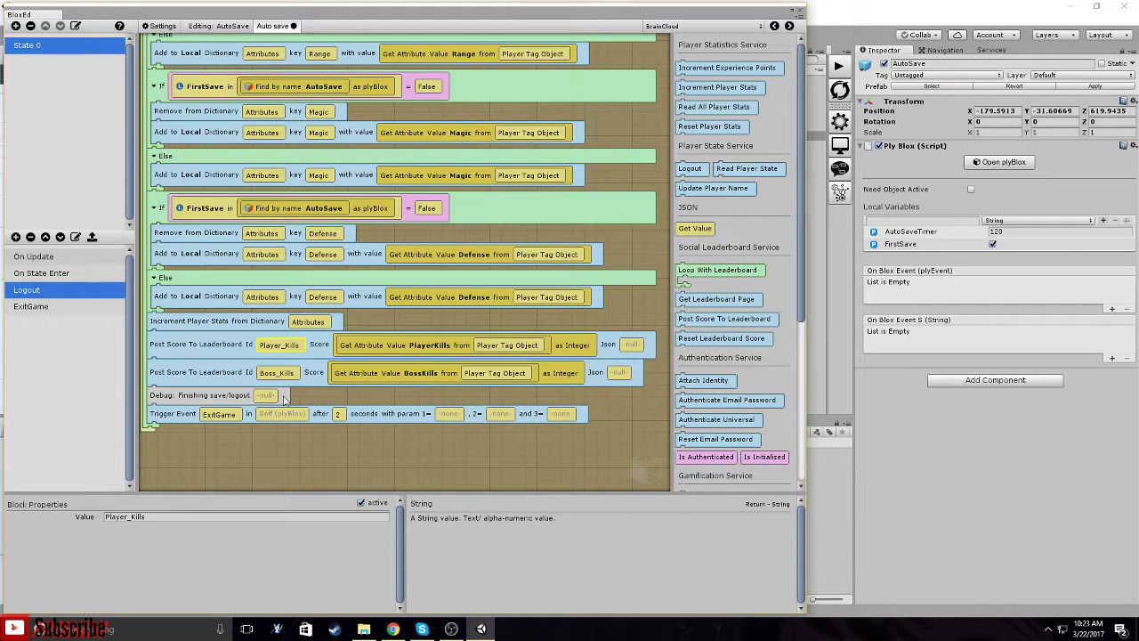
# Inspect the Trigger Event block that calls ExitGame, and view the blocks inside the ExitGame event.
pyautogui.click(179, 421)
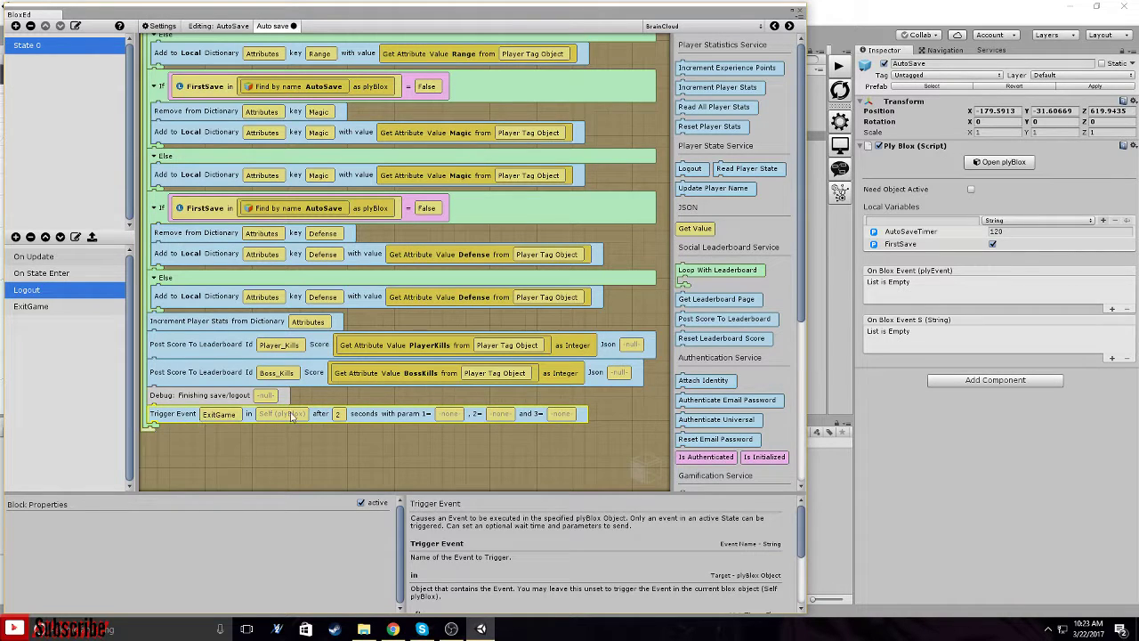
pyautogui.click(58, 309)
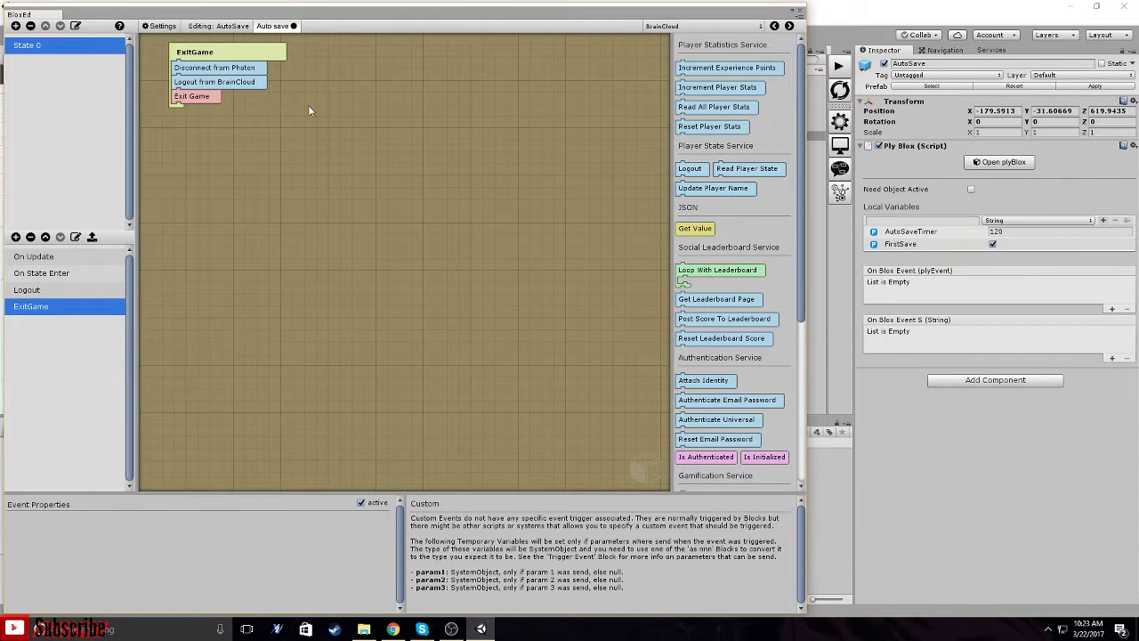
pyautogui.click(40, 290)
# Review the On Update event's auto-save blocks from the player checks down to the block that sets AutoSaveTimer.
pyautogui.click(36, 256)
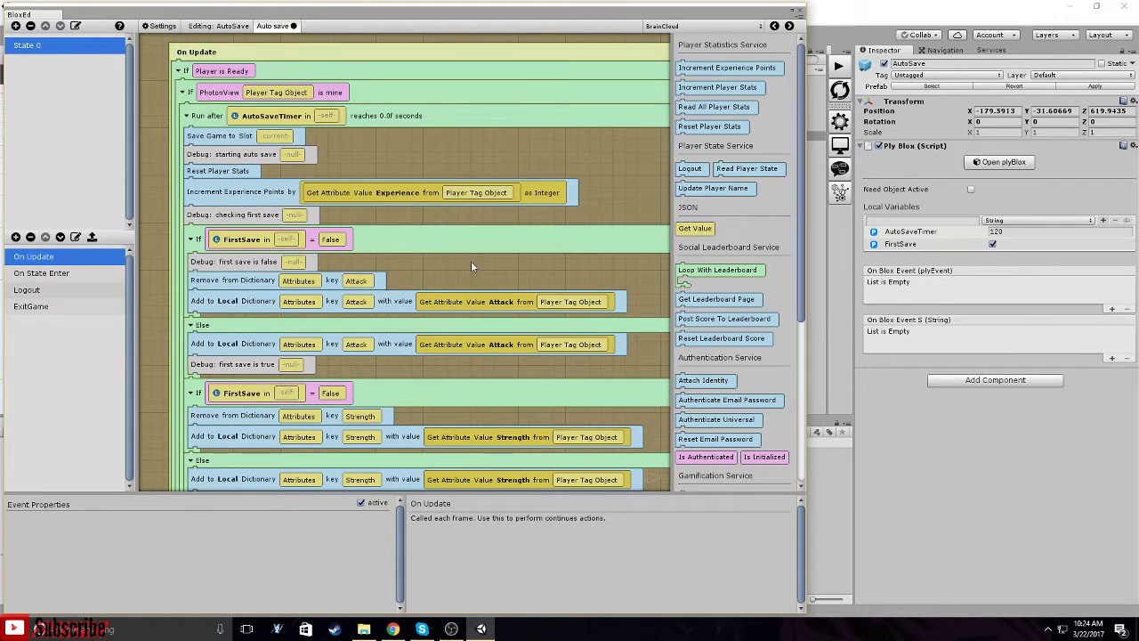
pyautogui.moveTo(470, 261); pyautogui.dragTo(442, 261)
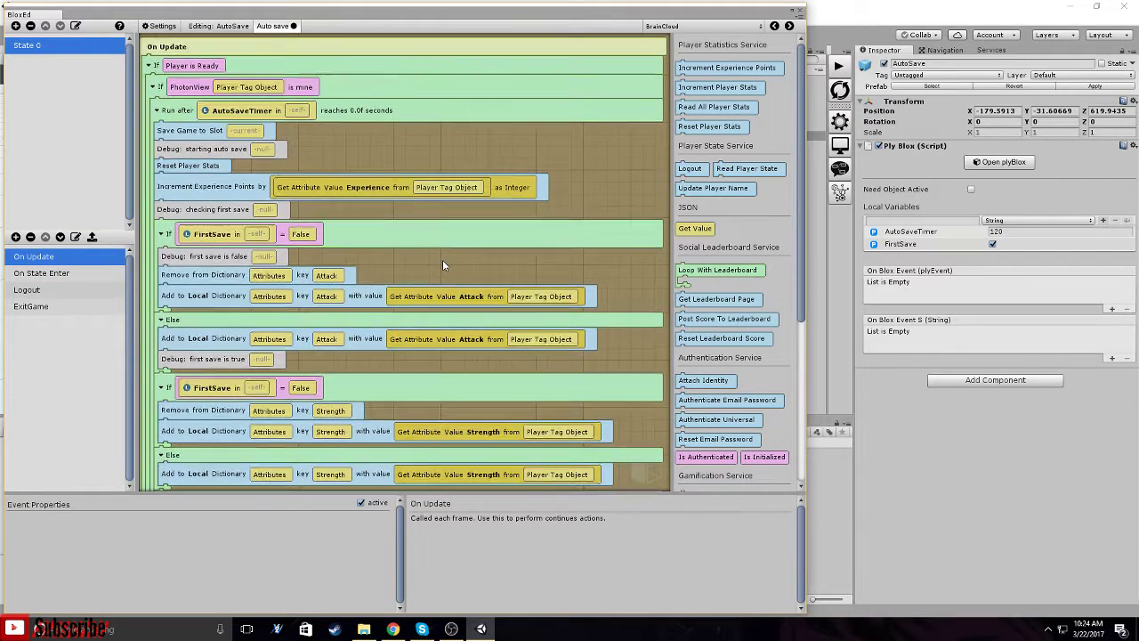
pyautogui.scroll(-1, 444, 259)
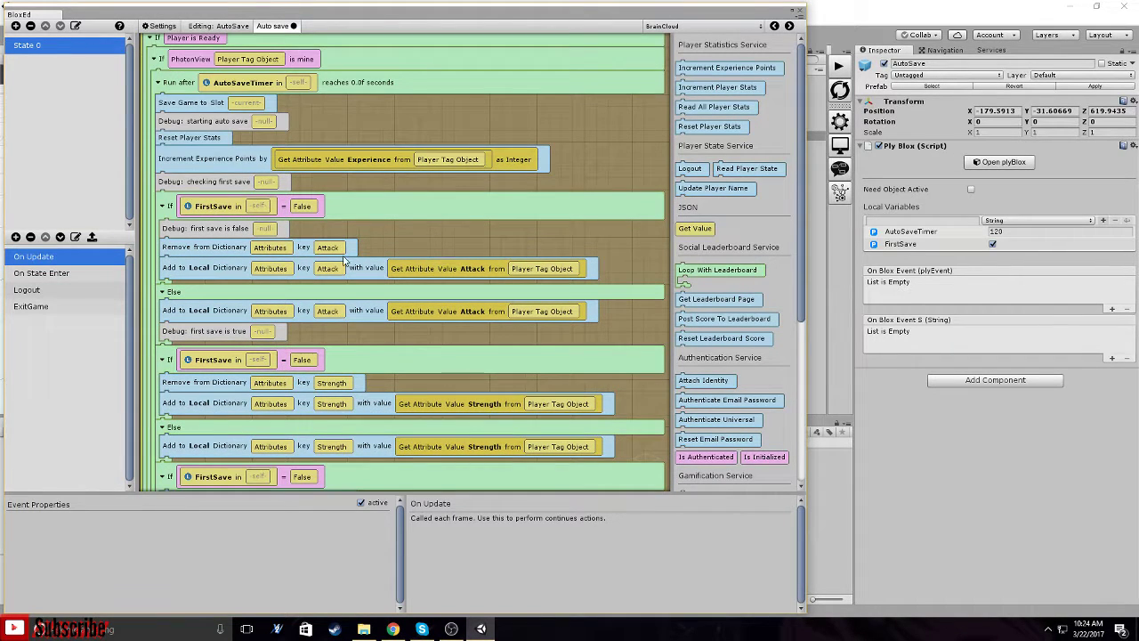
pyautogui.scroll(-15, 347, 267)
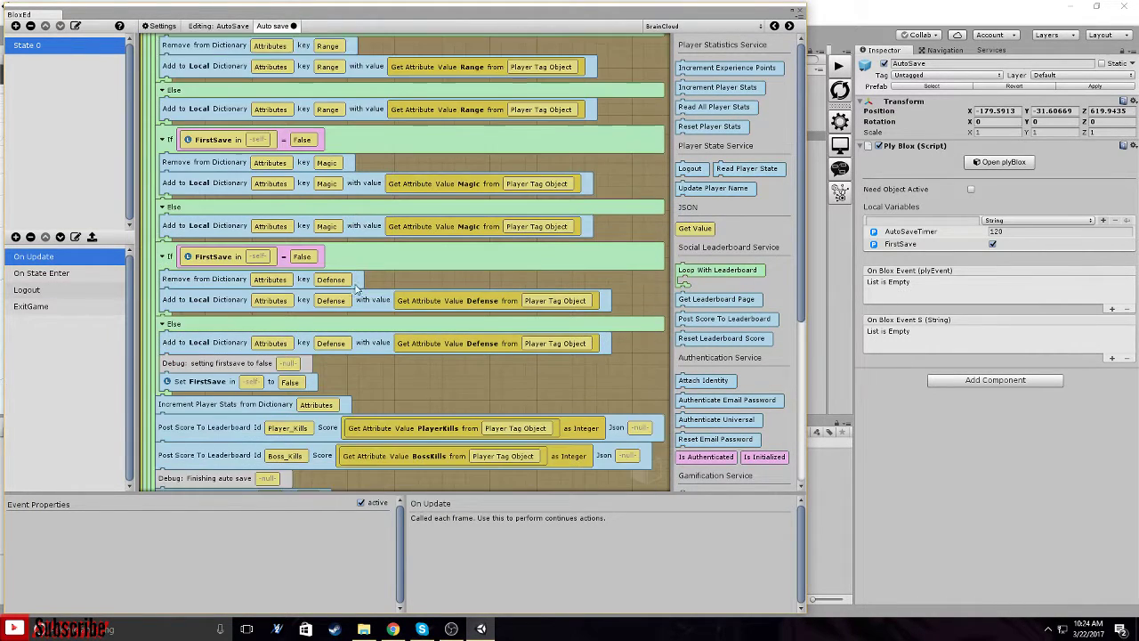
pyautogui.scroll(-3, 356, 287)
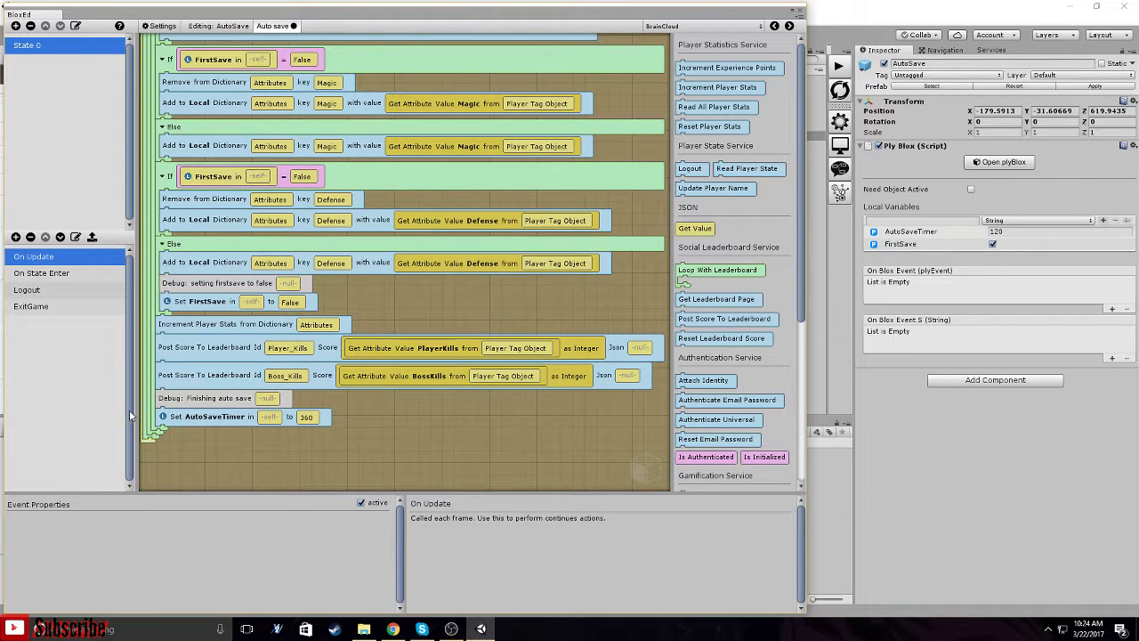
# Check the On State Enter event's block, and look once more at the ExitGame, Logout and On Update events.
pyautogui.click(39, 274)
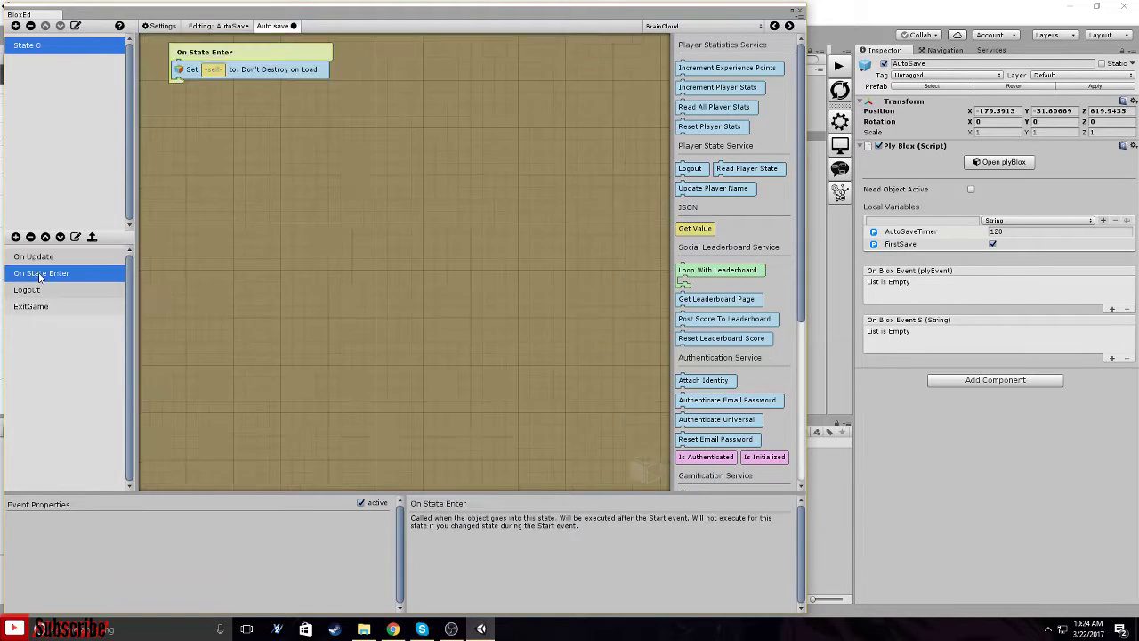
pyautogui.click(37, 306)
pyautogui.click(36, 291)
pyautogui.click(36, 257)
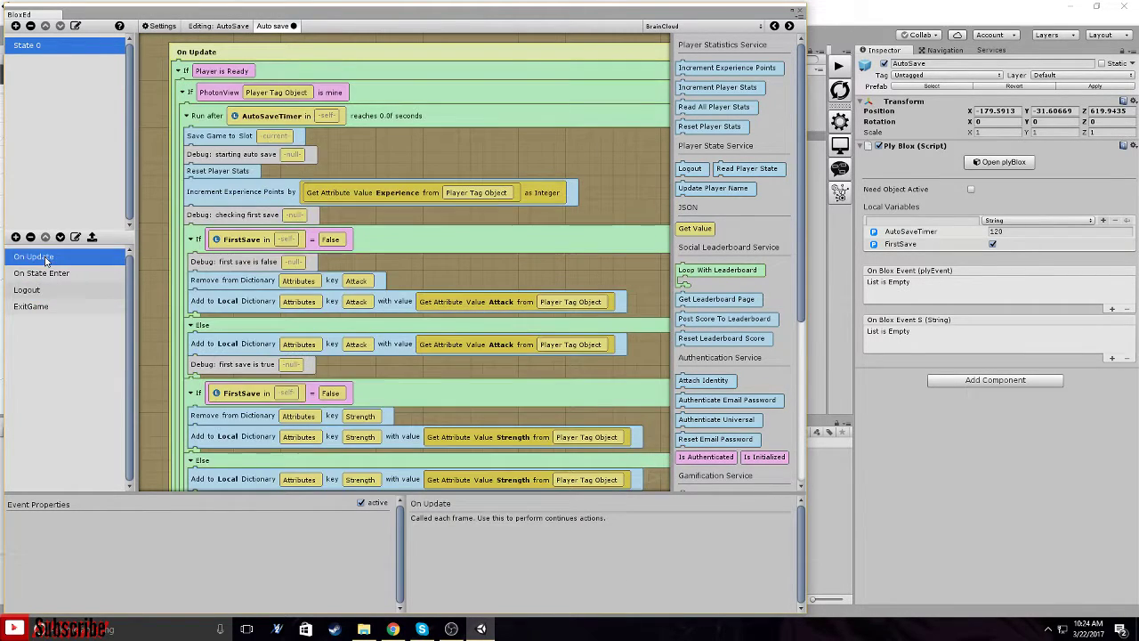
# Close the block editor and open the BrainCloud Blox folder under Ninjutsu Games in the project assets.
pyautogui.click(799, 12)
pyautogui.click(623, 224)
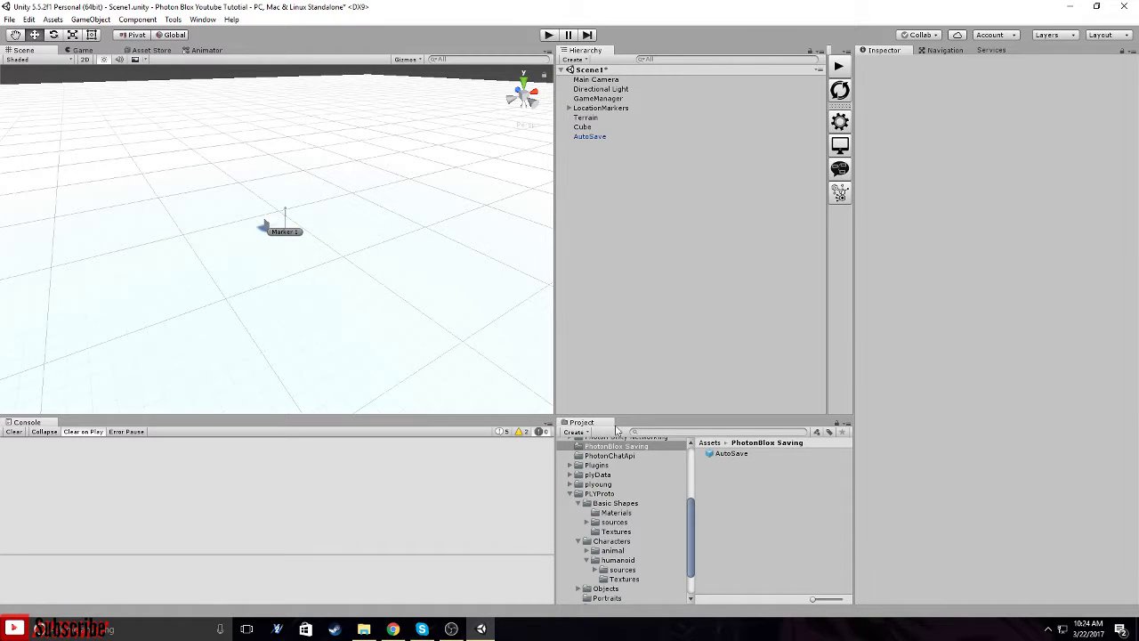
pyautogui.scroll(3, 609, 485)
pyautogui.scroll(-3, 605, 493)
pyautogui.scroll(-2, 612, 500)
pyautogui.scroll(2, 614, 504)
pyautogui.click(571, 493)
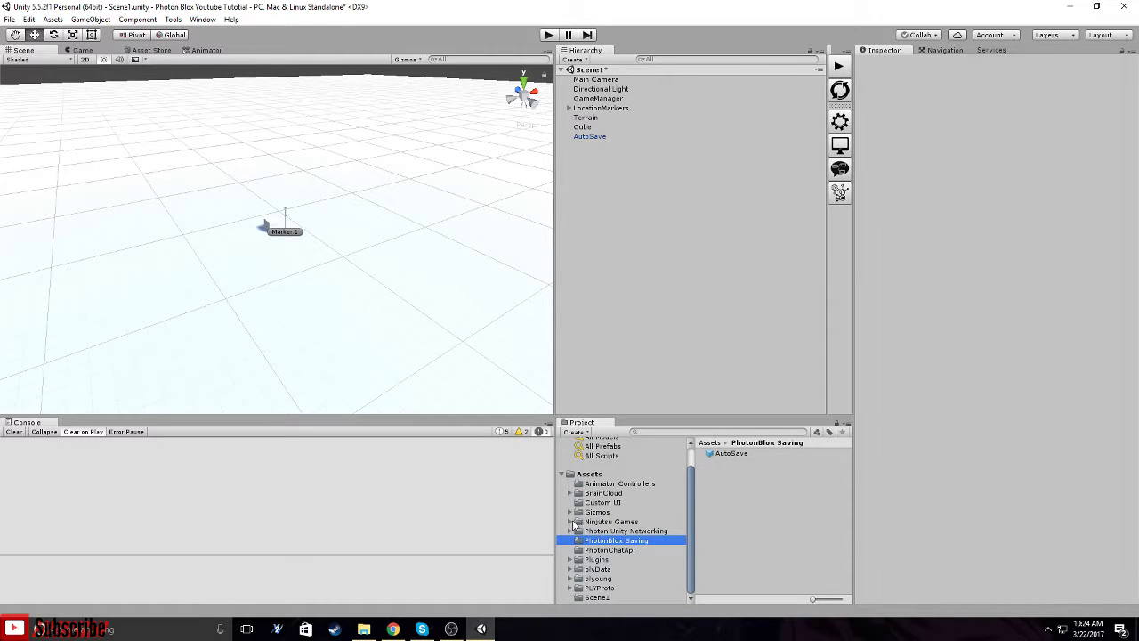
pyautogui.click(570, 521)
pyautogui.scroll(-3, 574, 525)
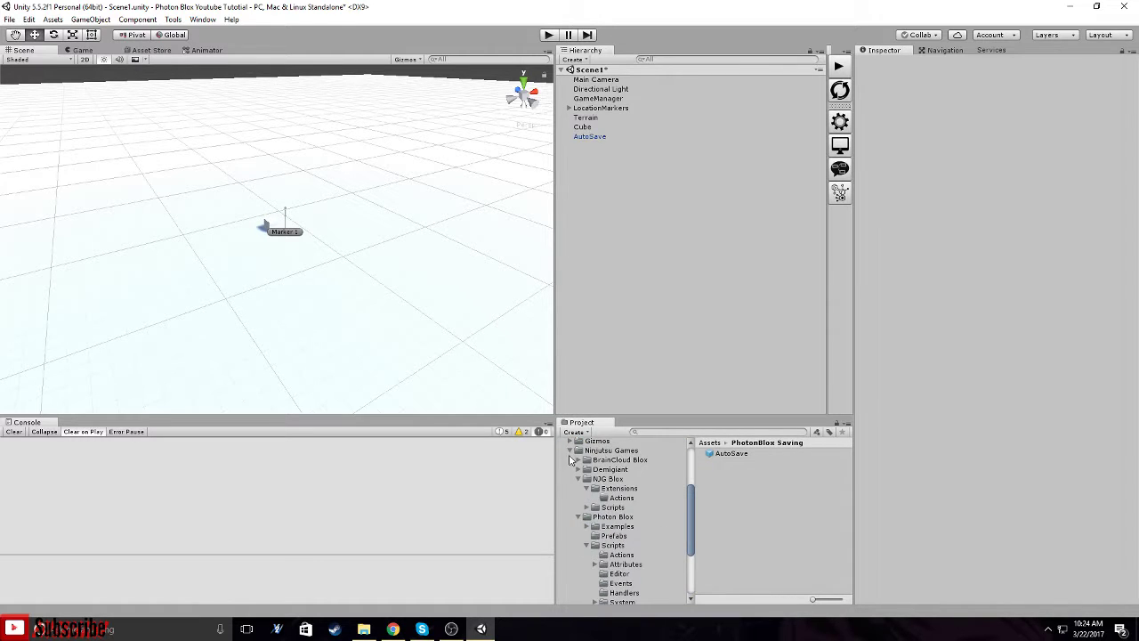
pyautogui.click(610, 461)
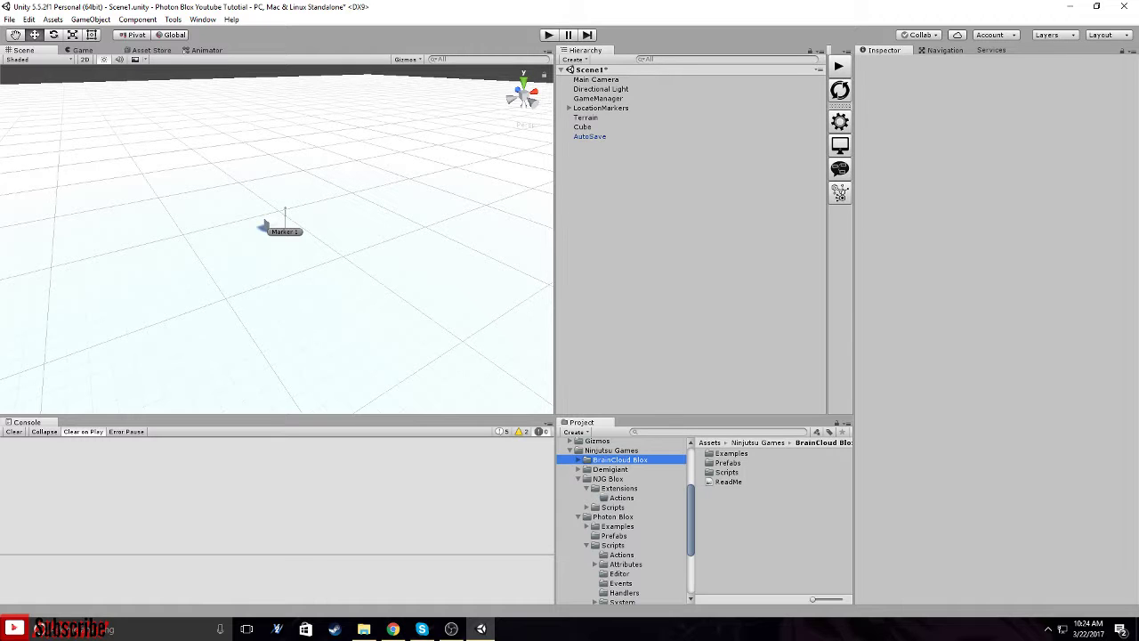
# Open the Asset Store in Unity and check its notifications about updated packages.
pyautogui.click(479, 629)
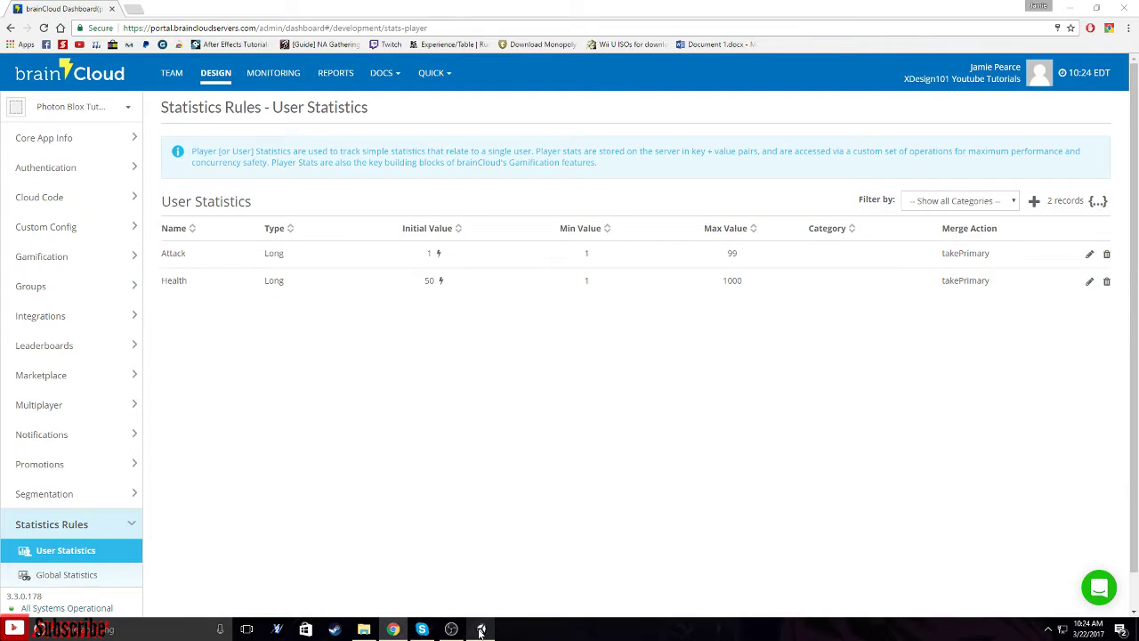
pyautogui.click(479, 629)
pyautogui.click(150, 51)
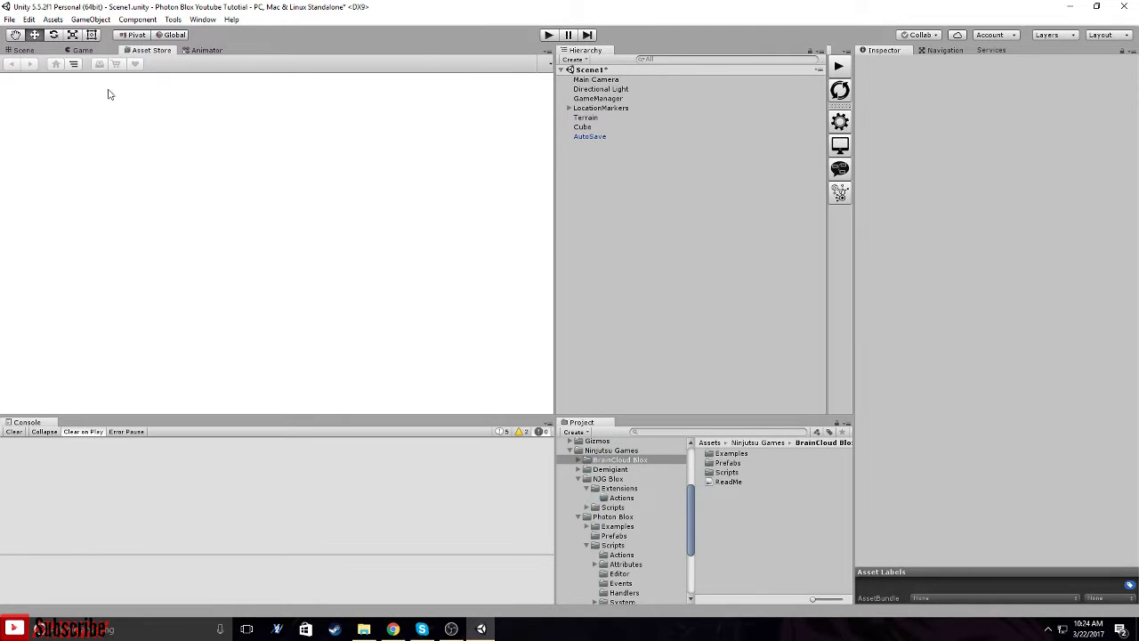
pyautogui.click(202, 87)
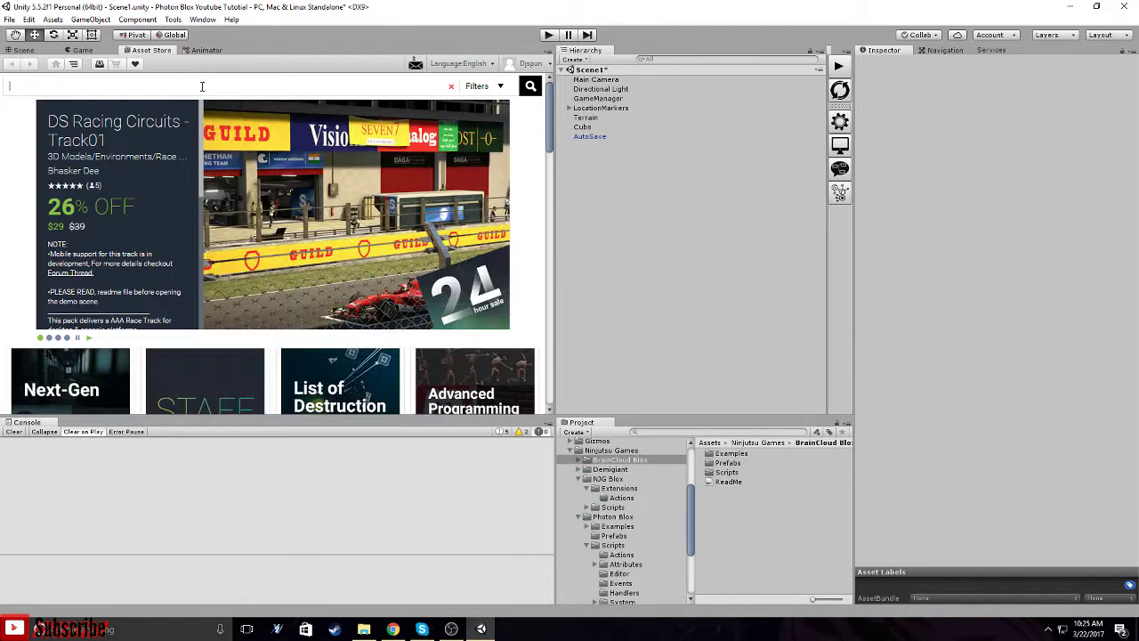
pyautogui.click(415, 64)
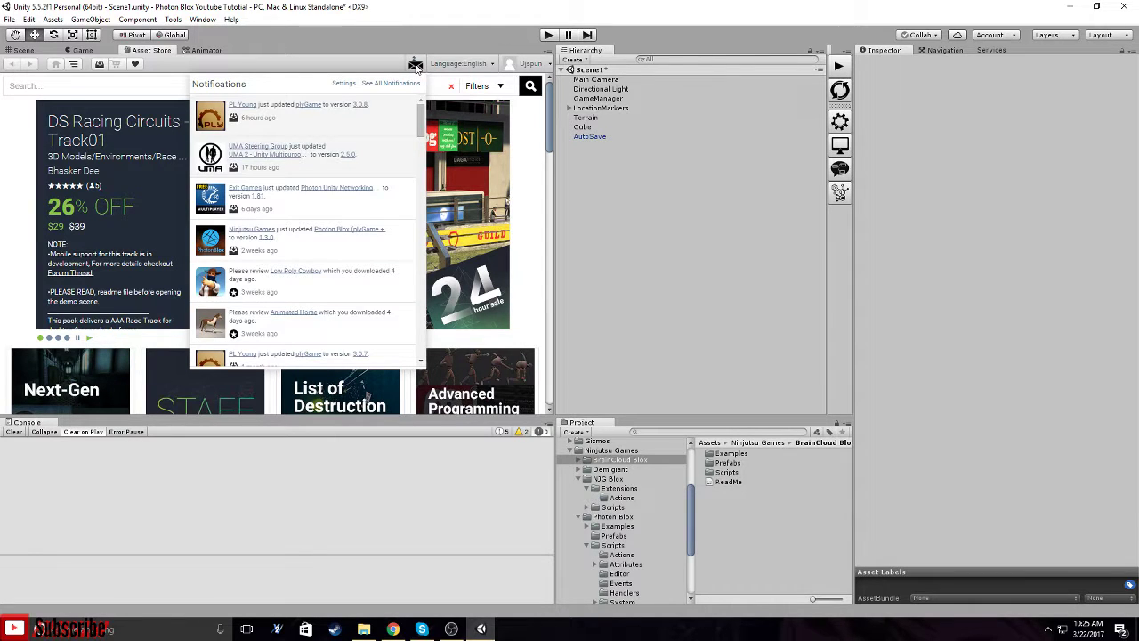
pyautogui.click(418, 68)
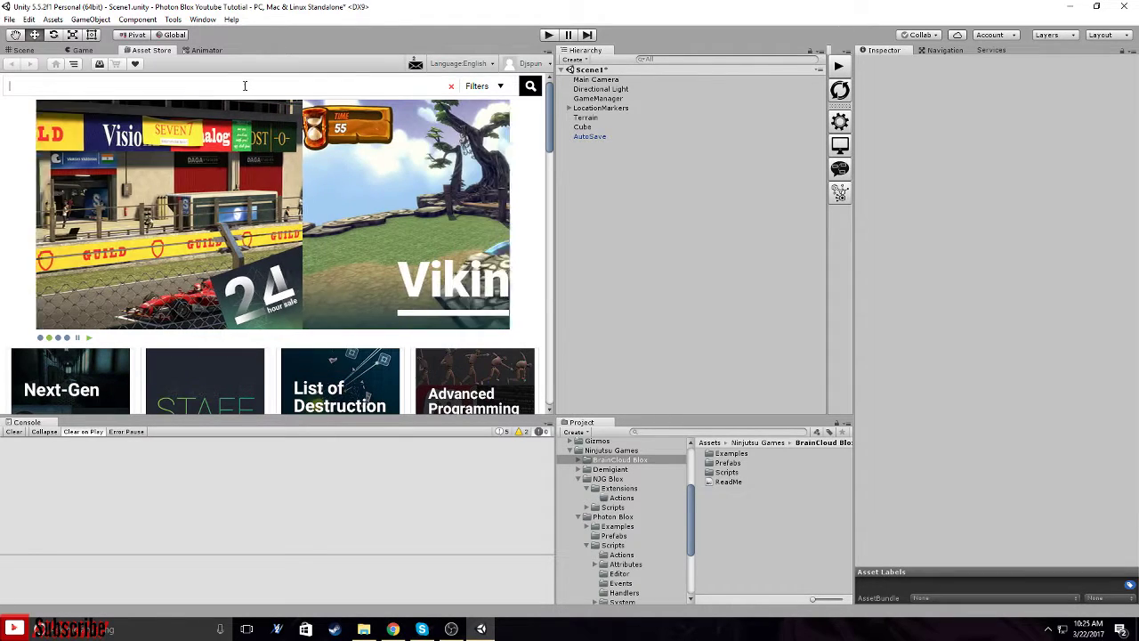
# Search the Asset Store for "braincloud blox" and look over the results.
pyautogui.write('brain')
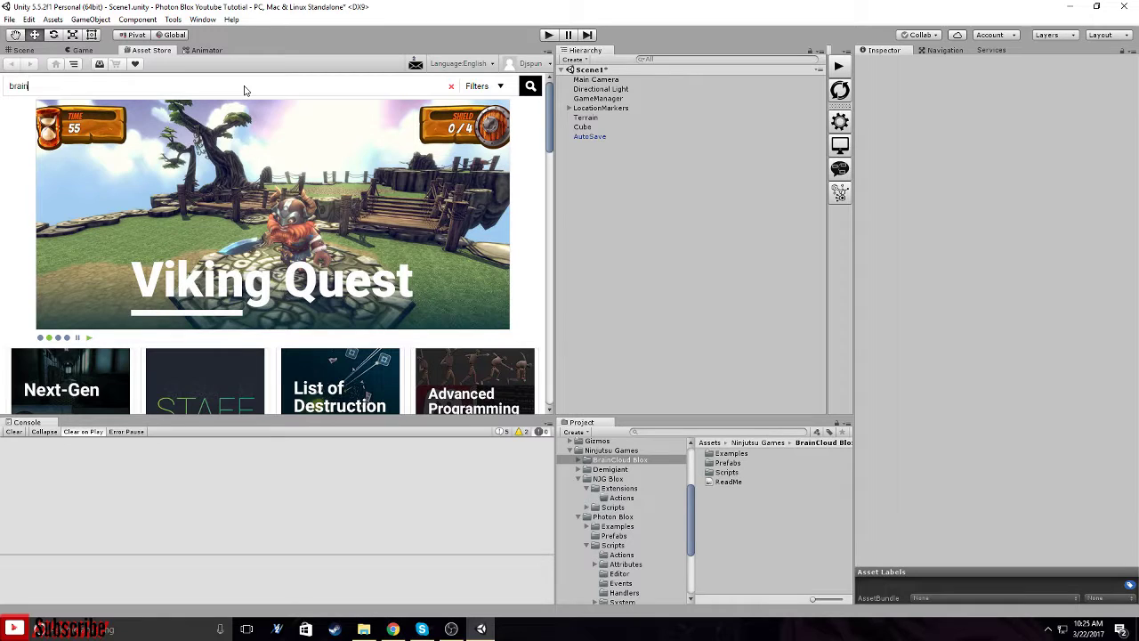
pyautogui.write('cloud blox')
pyautogui.press('Return')
pyautogui.scroll(-5, 130, 242)
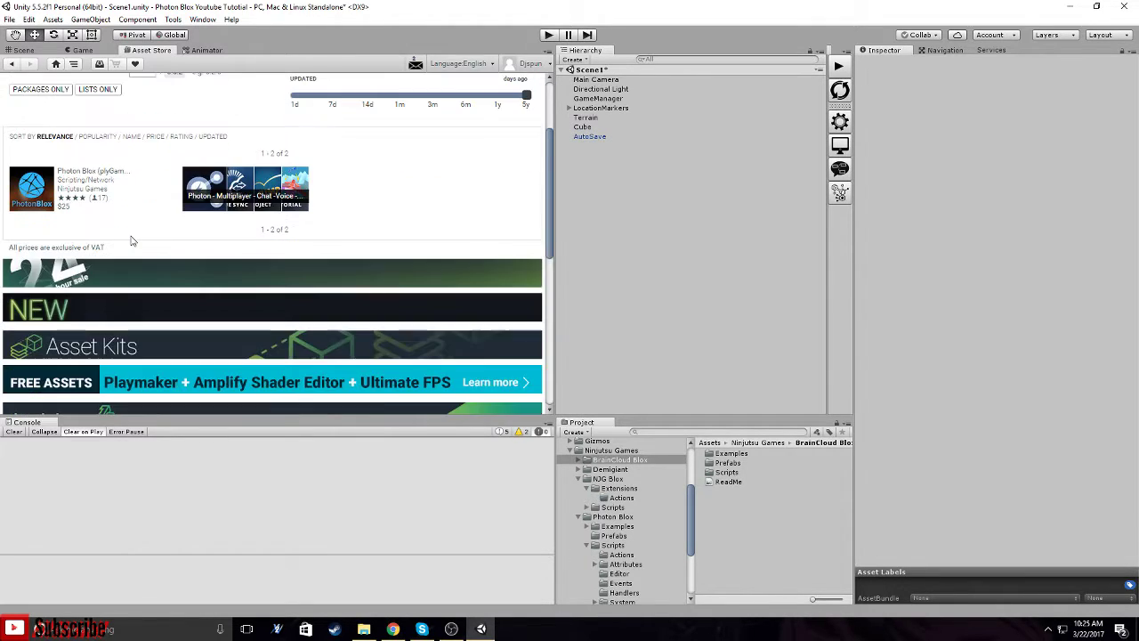
pyautogui.scroll(3, 131, 242)
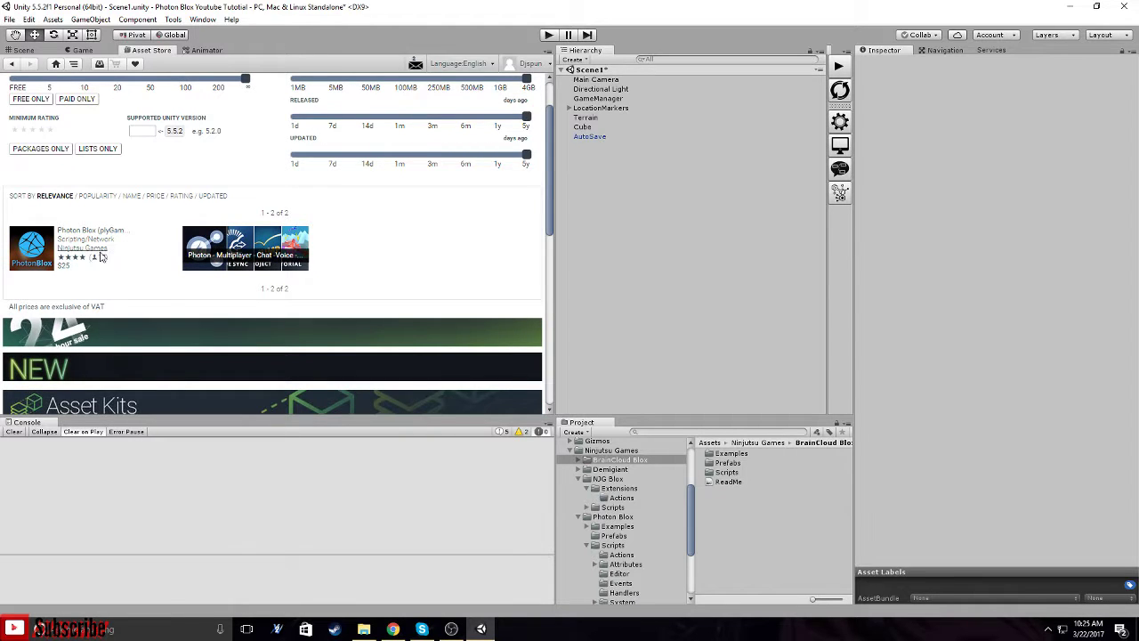
pyautogui.scroll(2, 101, 258)
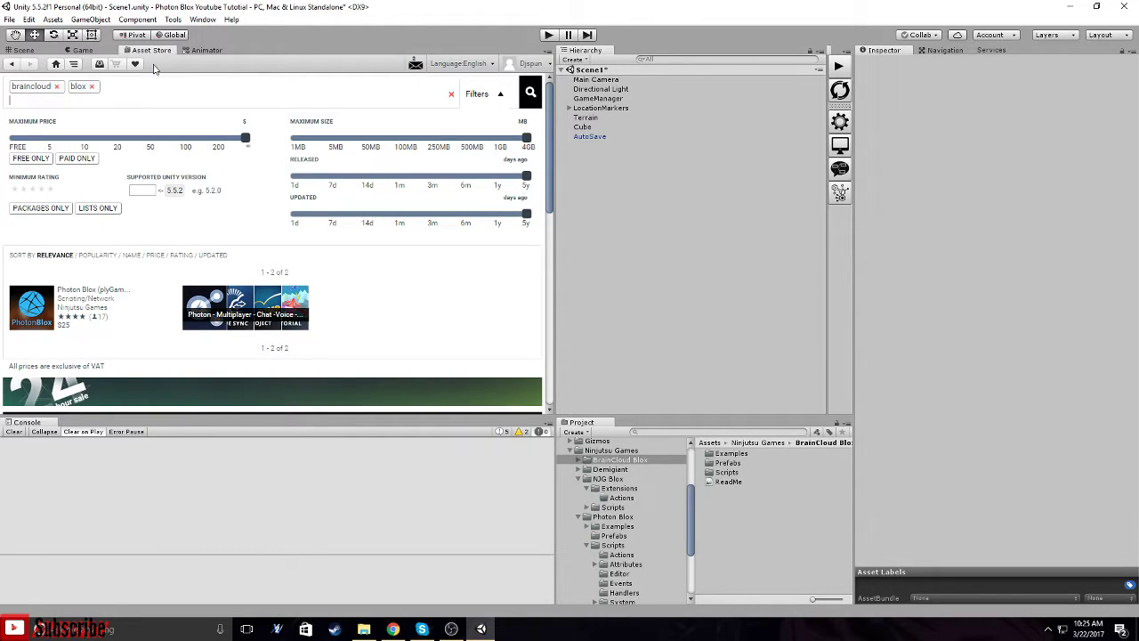
# Return to the Scene view and show the contents of the Ninjutsu Games and BrainCloud Blox folders.
pyautogui.click(69, 50)
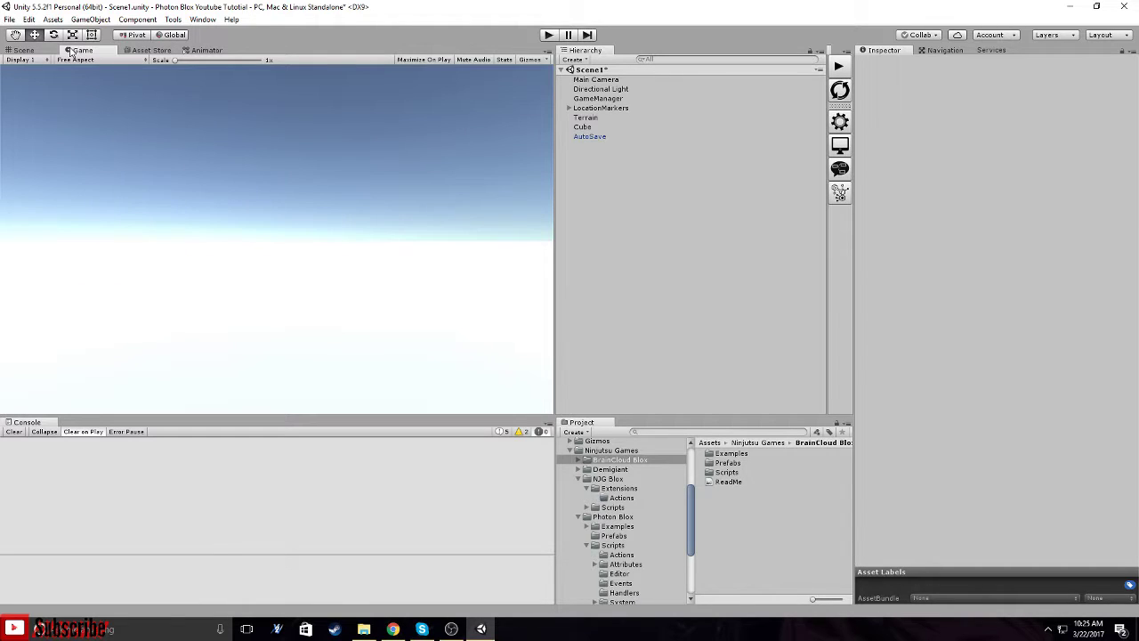
pyautogui.click(31, 50)
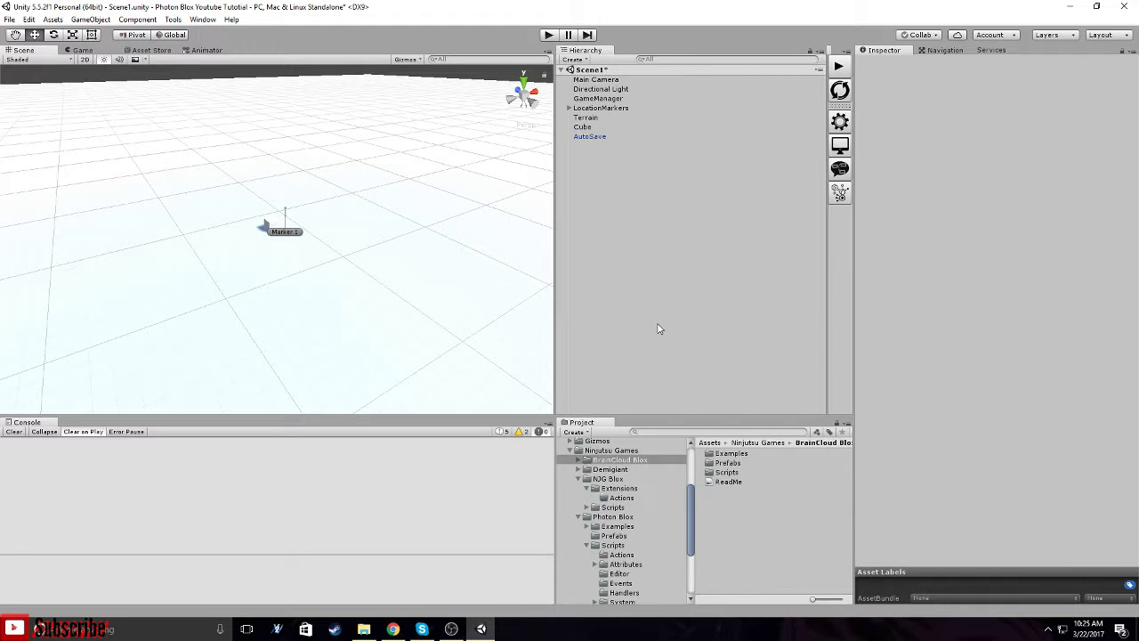
pyautogui.click(613, 451)
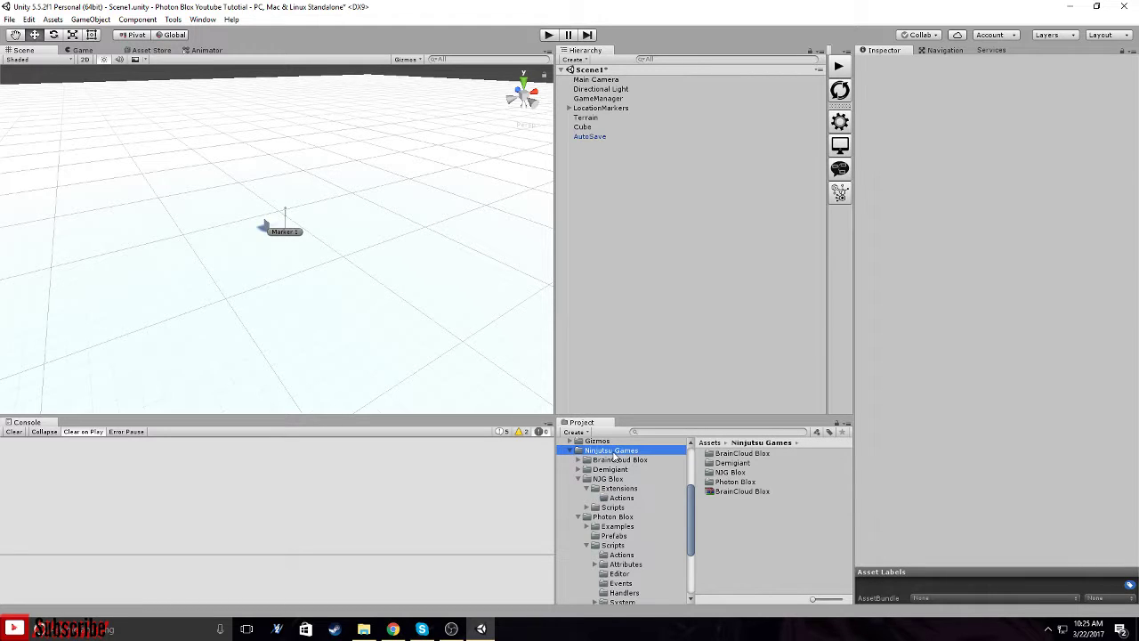
pyautogui.click(602, 462)
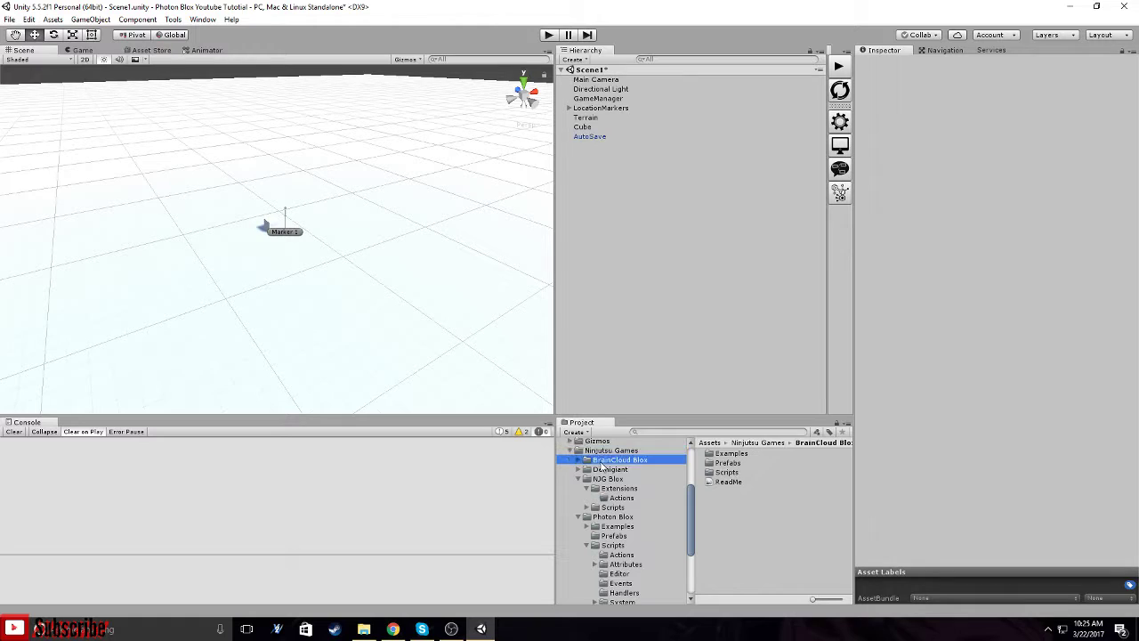
pyautogui.click(611, 453)
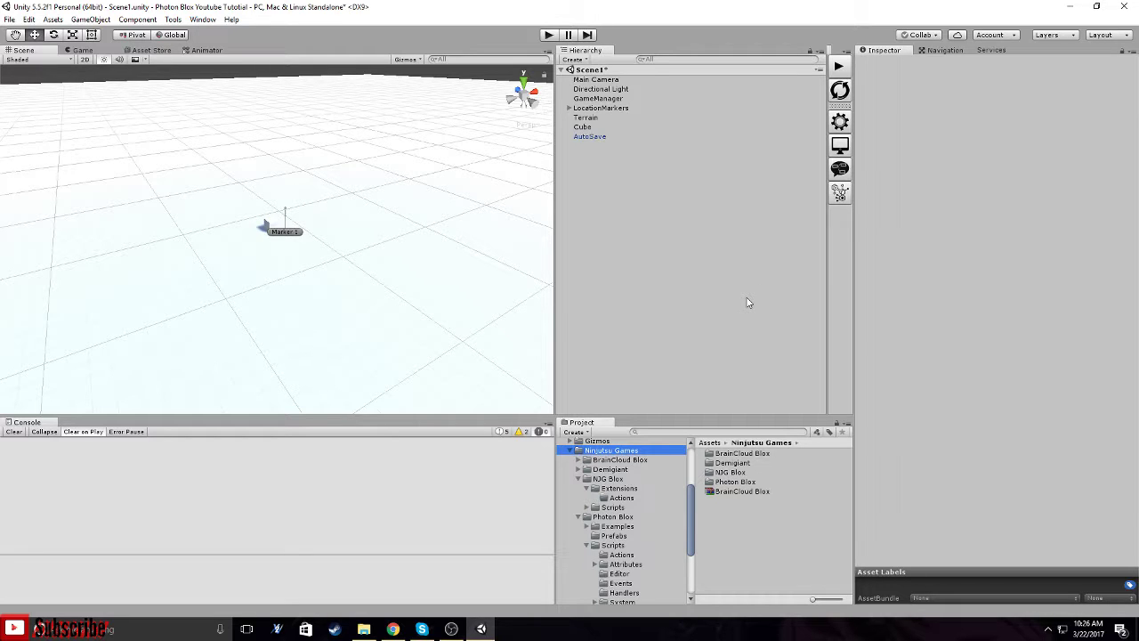
# Save Scene1 and check the settings of its AutoSave object.
pyautogui.click(684, 333)
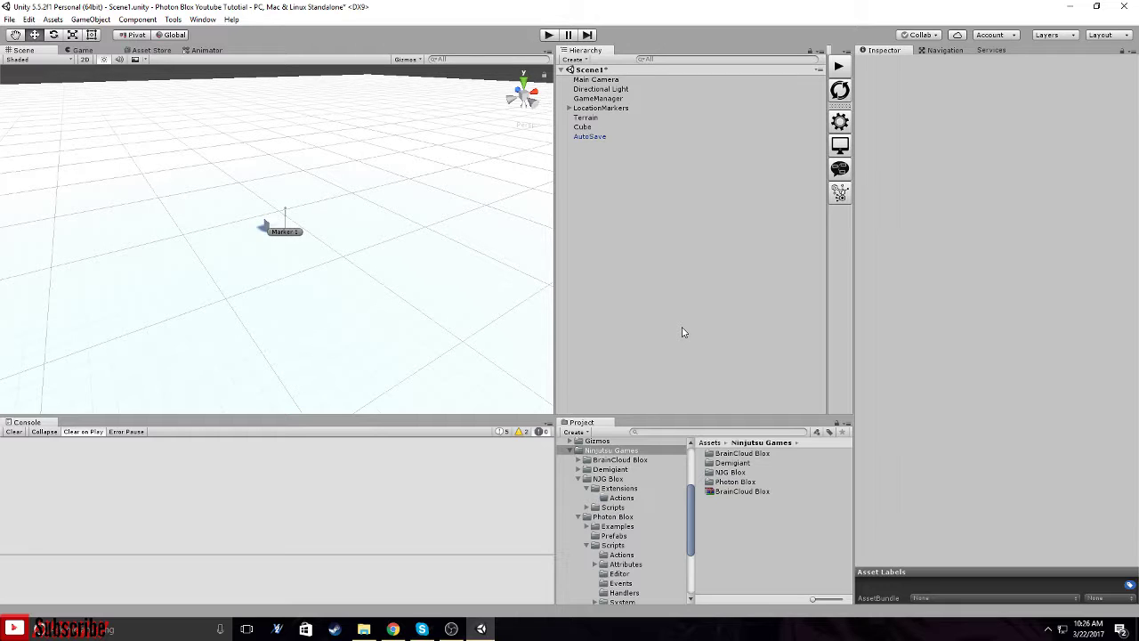
pyautogui.hotkey('ctrl', 's')
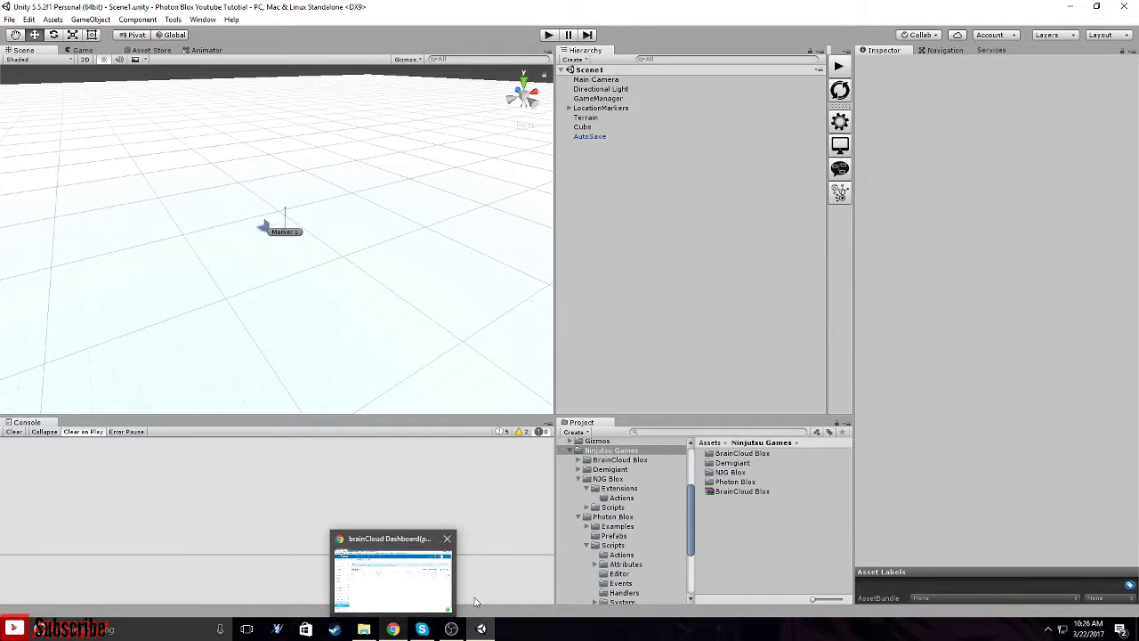
pyautogui.click(601, 139)
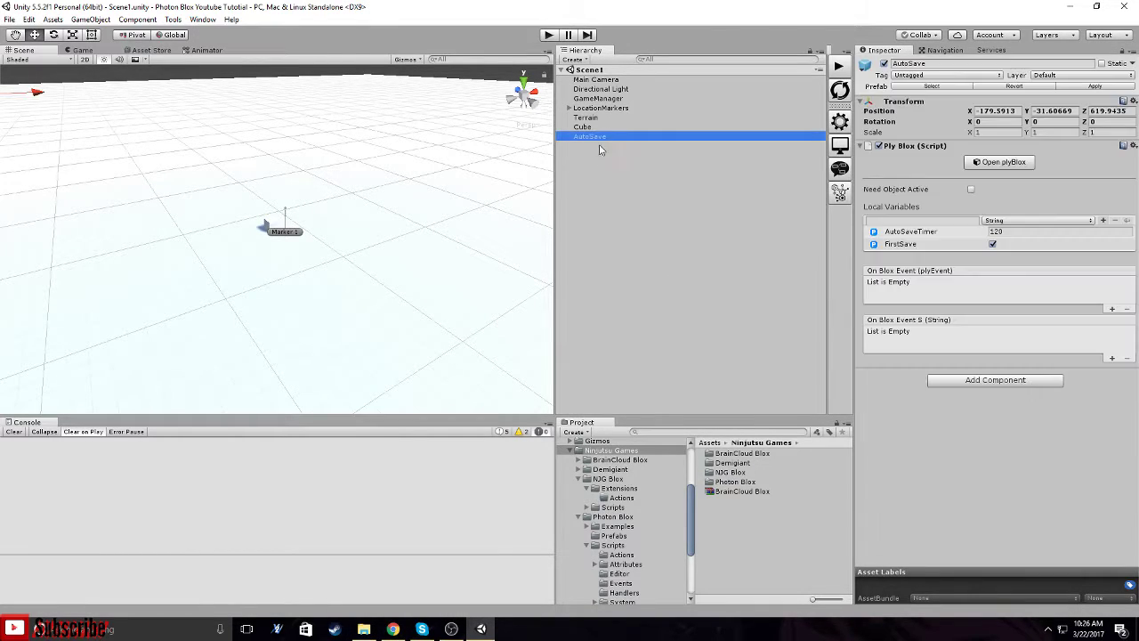
pyautogui.click(602, 173)
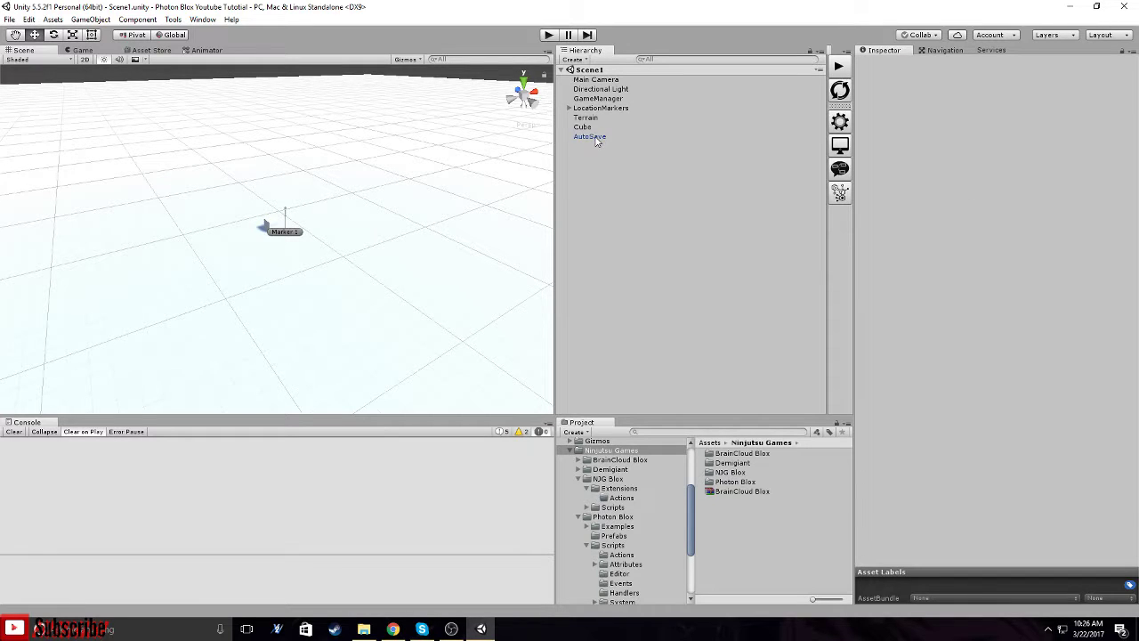
# Switch to the brainCloud dashboard in Chrome, check the Global and User Statistics rules, and close the browser window.
pyautogui.click(392, 629)
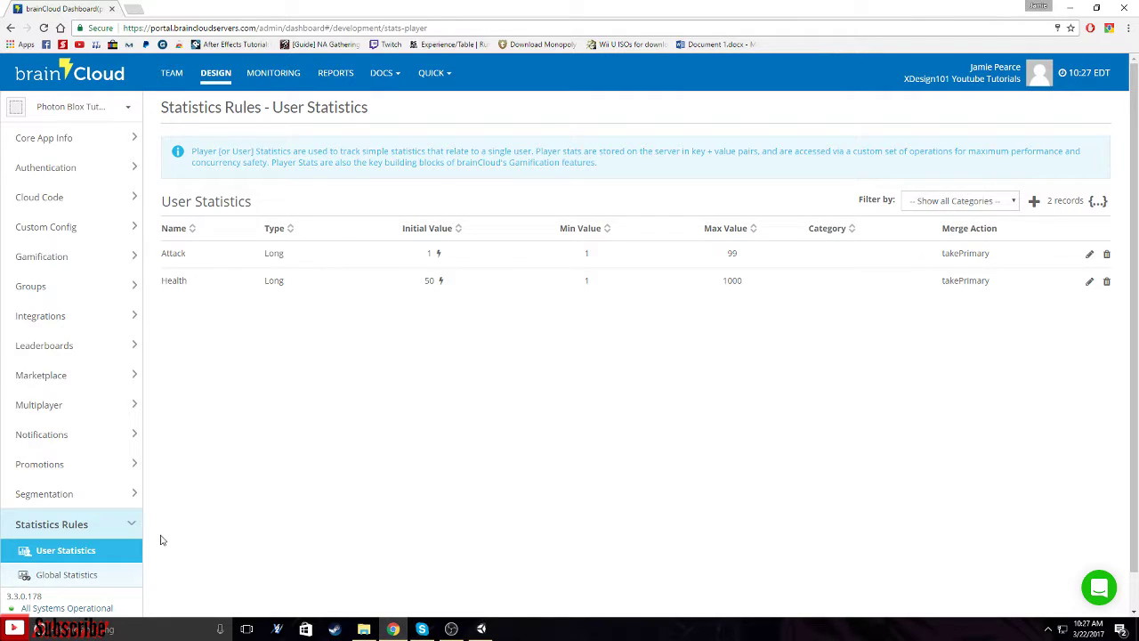
pyautogui.click(77, 570)
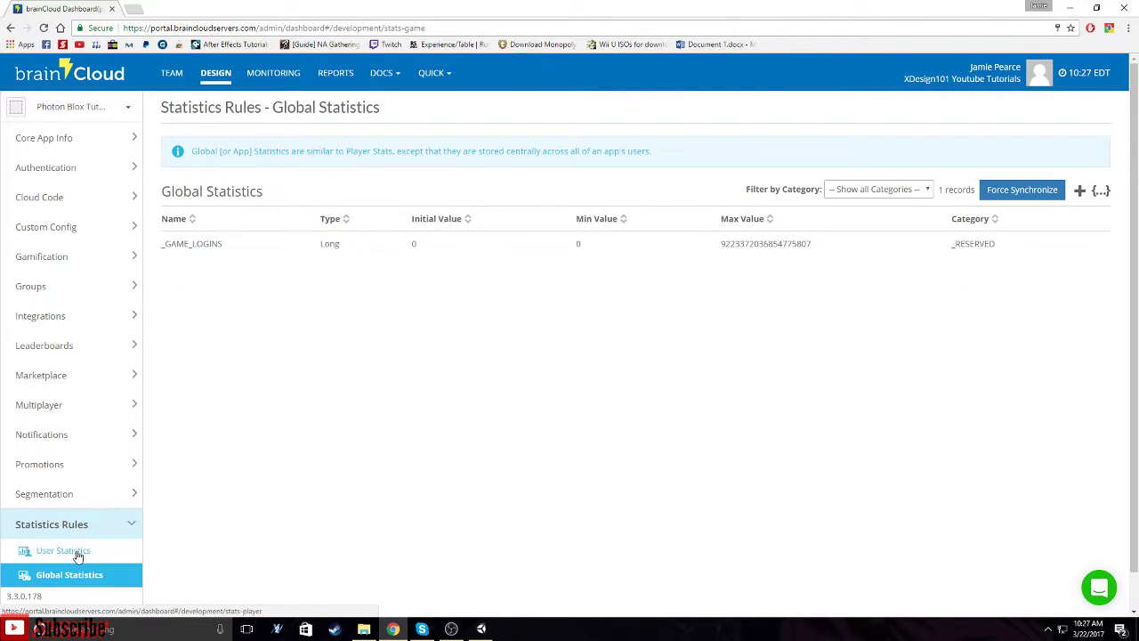
pyautogui.click(77, 552)
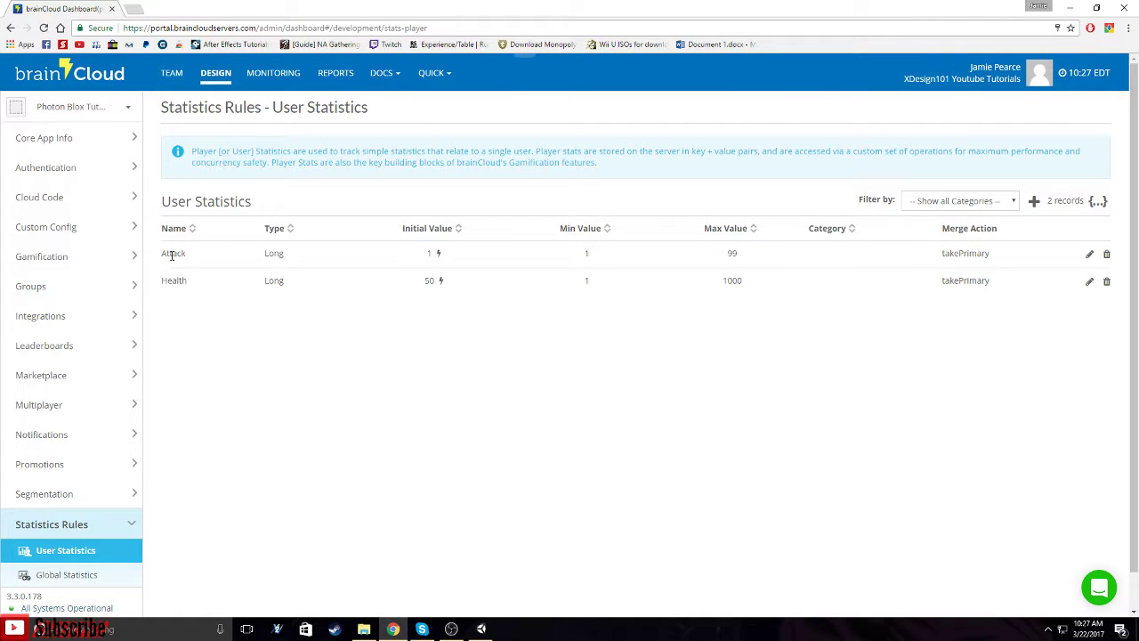
pyautogui.click(1122, 8)
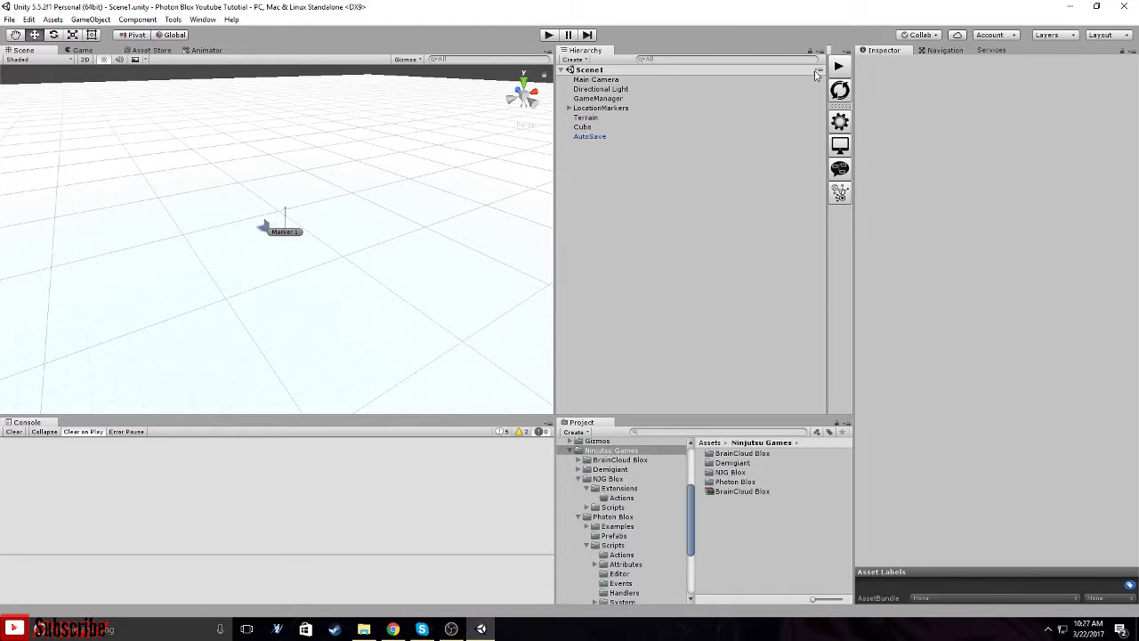
# Run the game from the bootstrap scene, log in, and start playing from the profile screen.
pyautogui.click(839, 69)
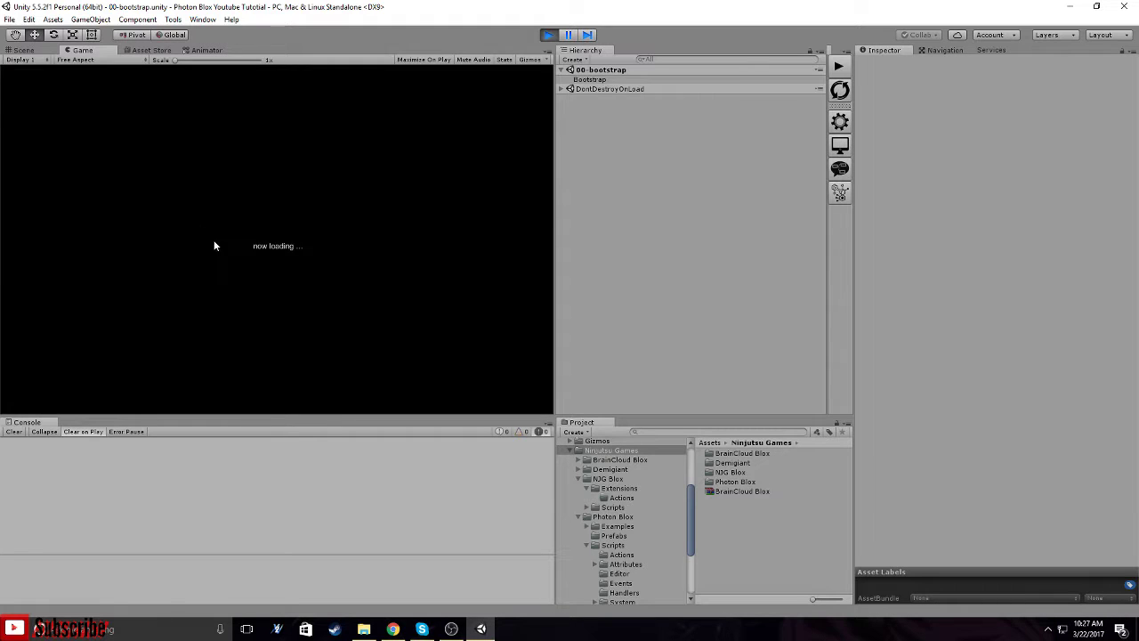
pyautogui.click(338, 308)
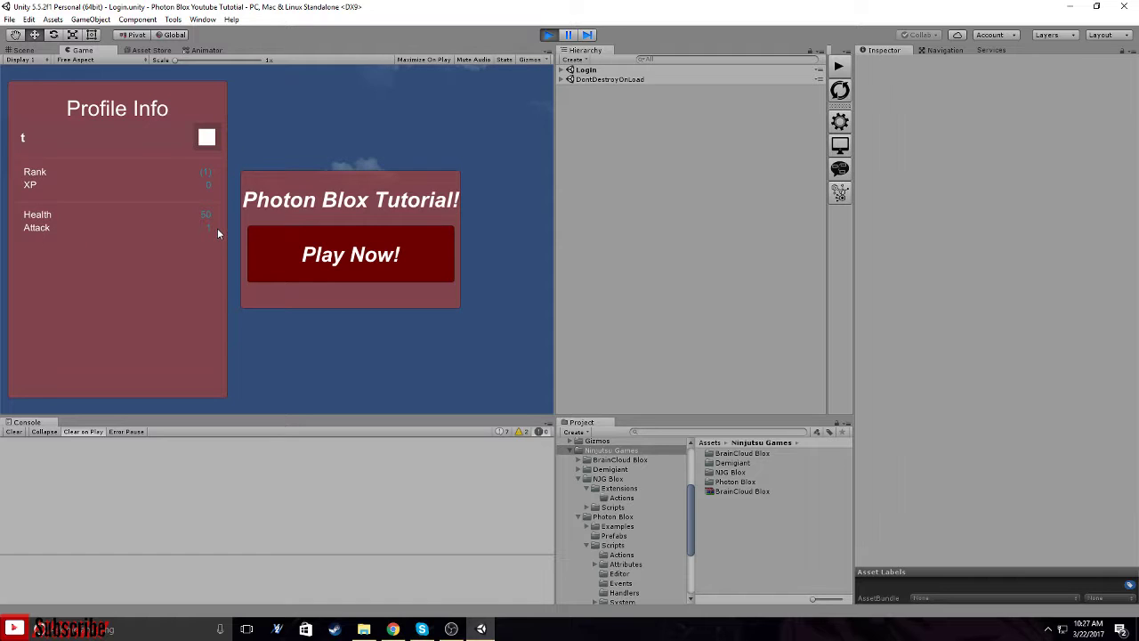
pyautogui.click(375, 252)
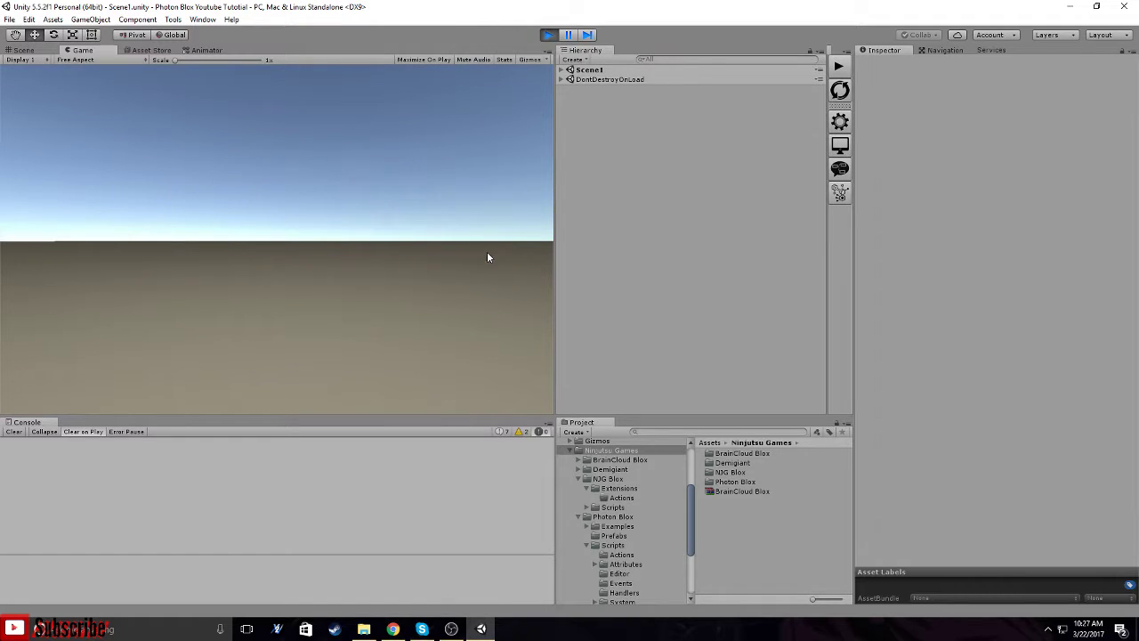
# Show the debug info of the spawned player under Photon Characters, check its attributes, and move the character away from the cube.
pyautogui.click(563, 70)
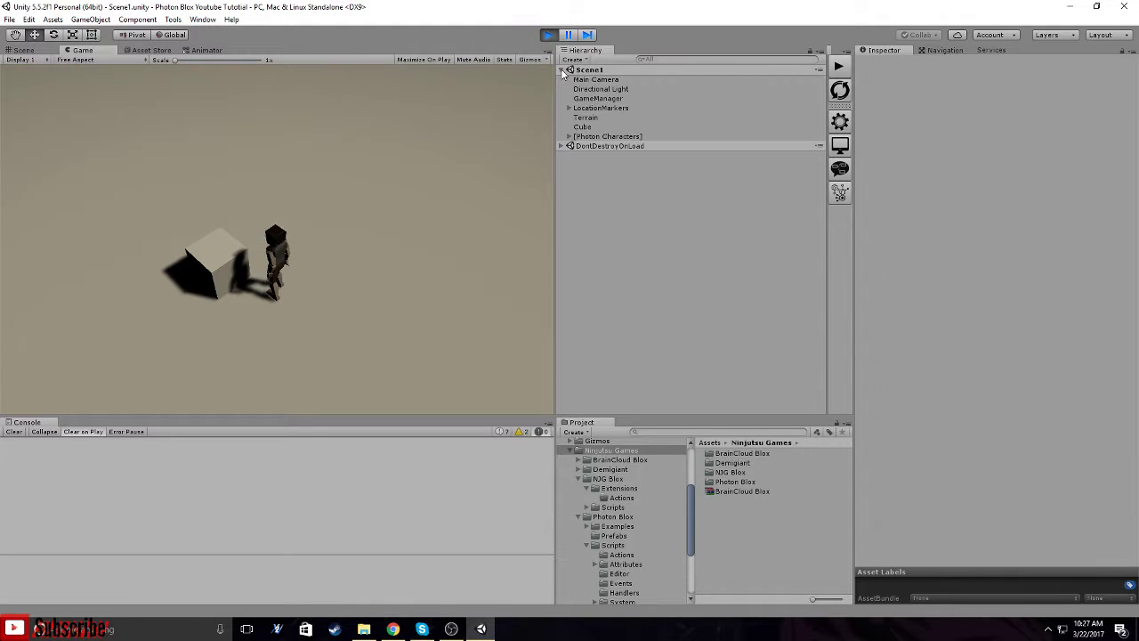
pyautogui.click(570, 109)
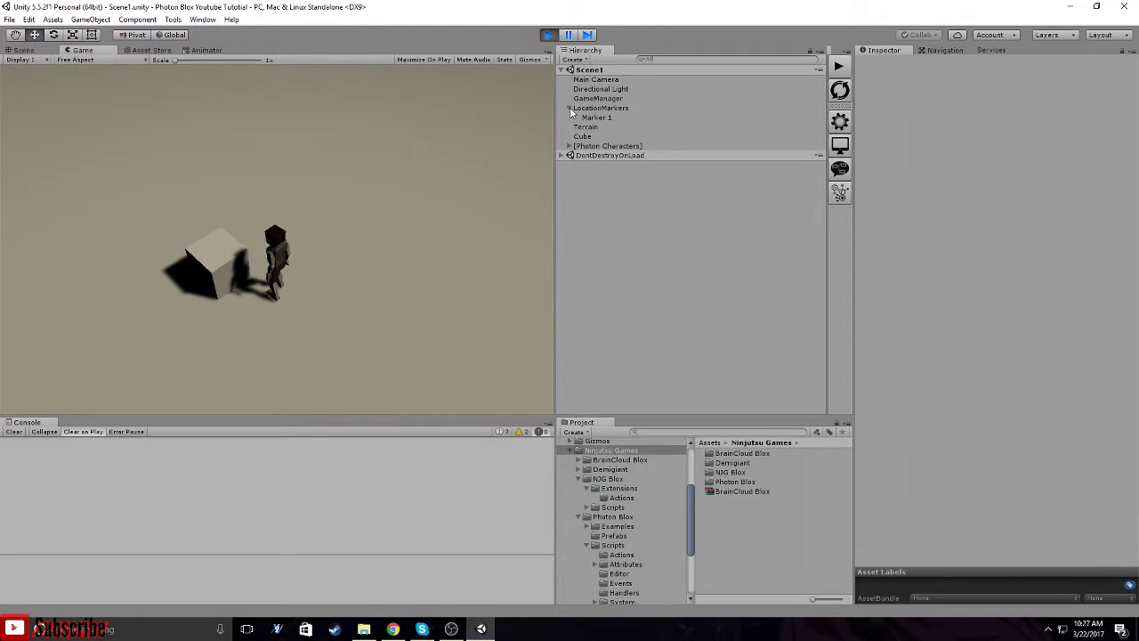
pyautogui.click(568, 146)
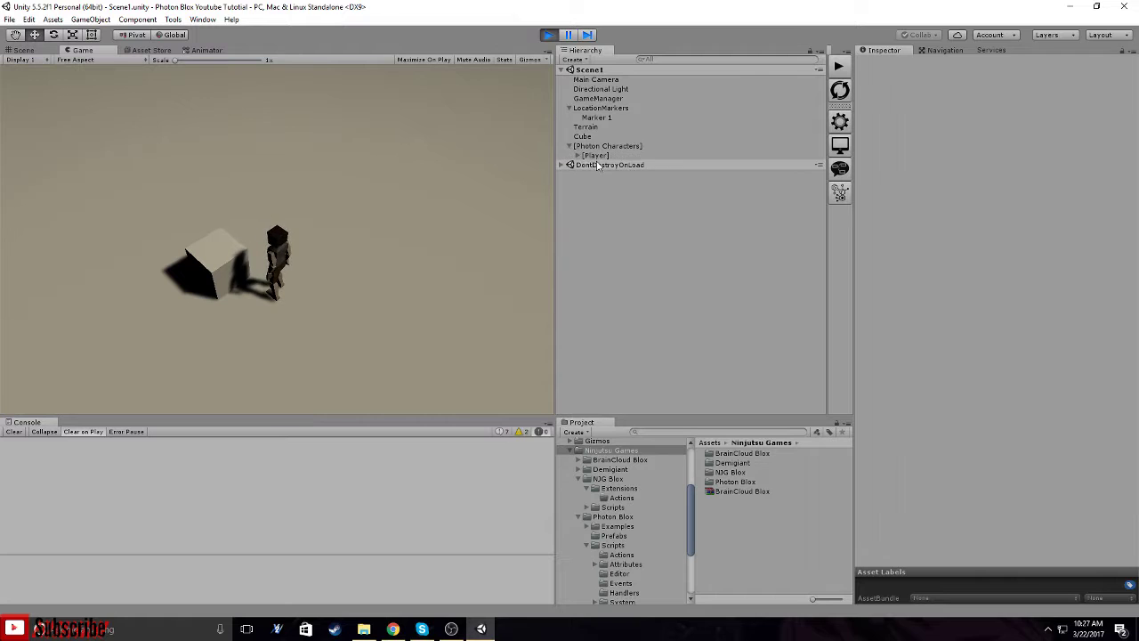
pyautogui.click(597, 156)
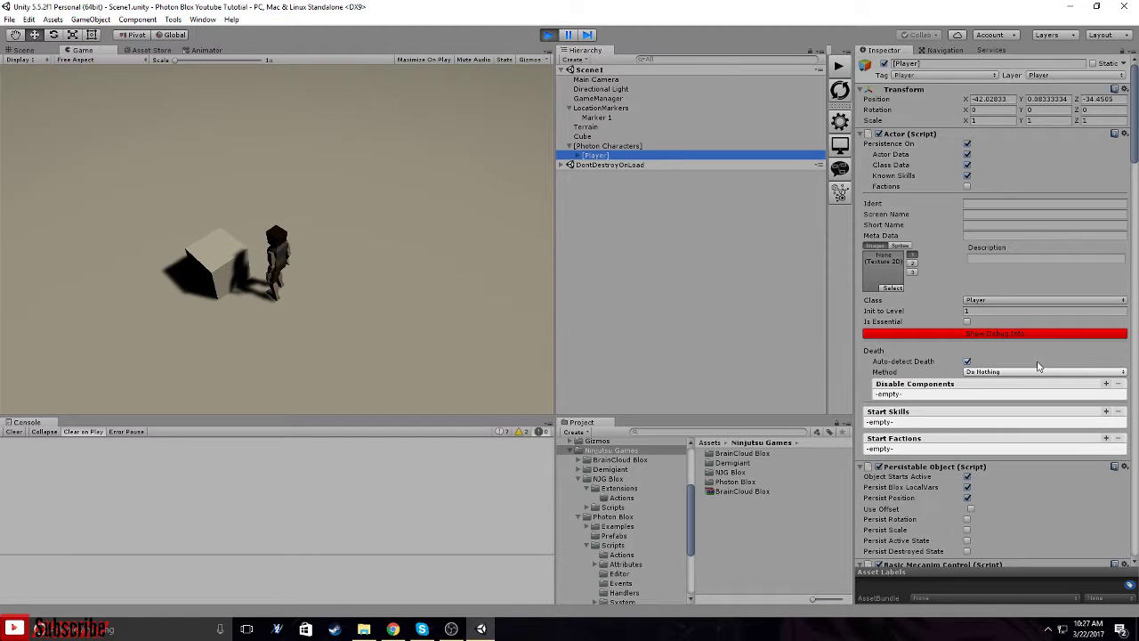
pyautogui.click(995, 333)
pyautogui.scroll(-2, 992, 321)
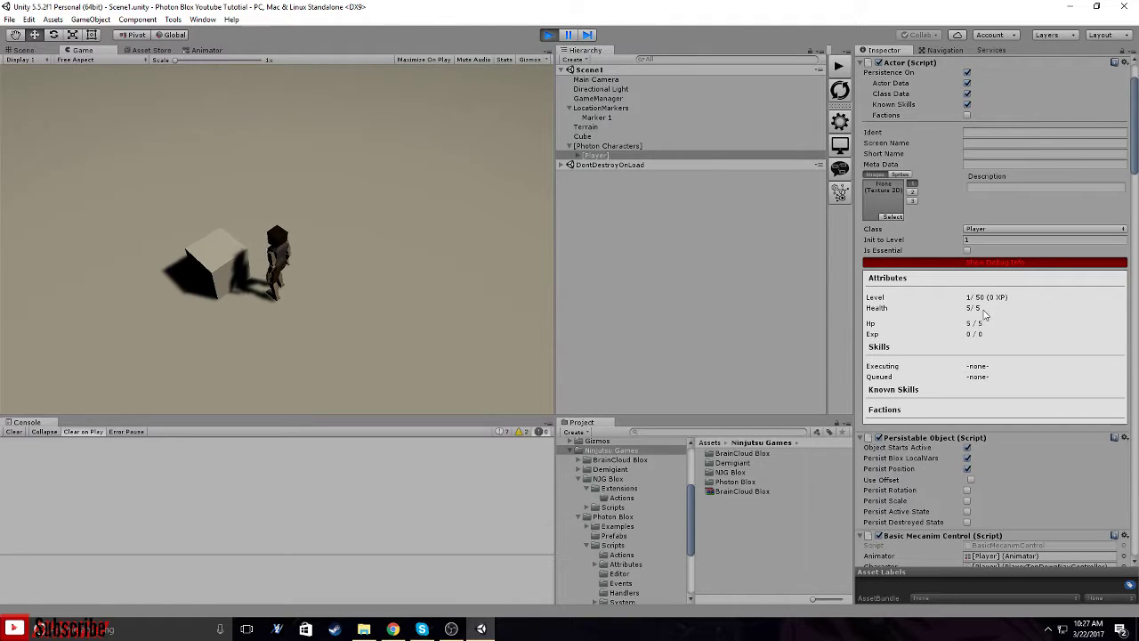
pyautogui.click(356, 273)
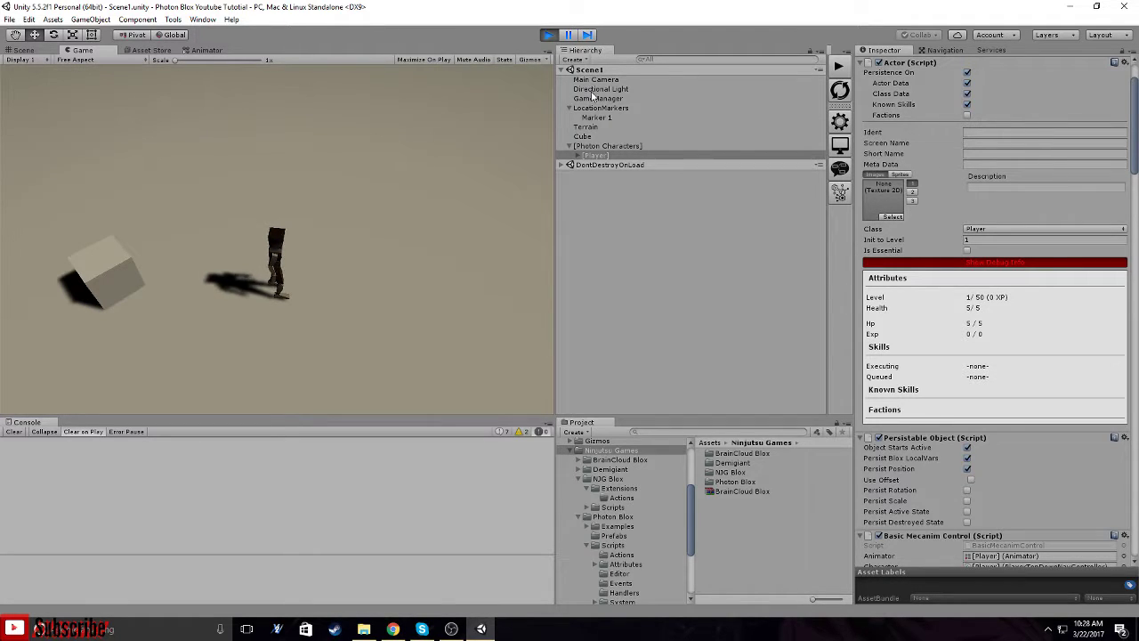
# Select the running AutoSave object under DontDestroyOnLoad and set its AutoSaveTimer variable to 5.
pyautogui.click(569, 108)
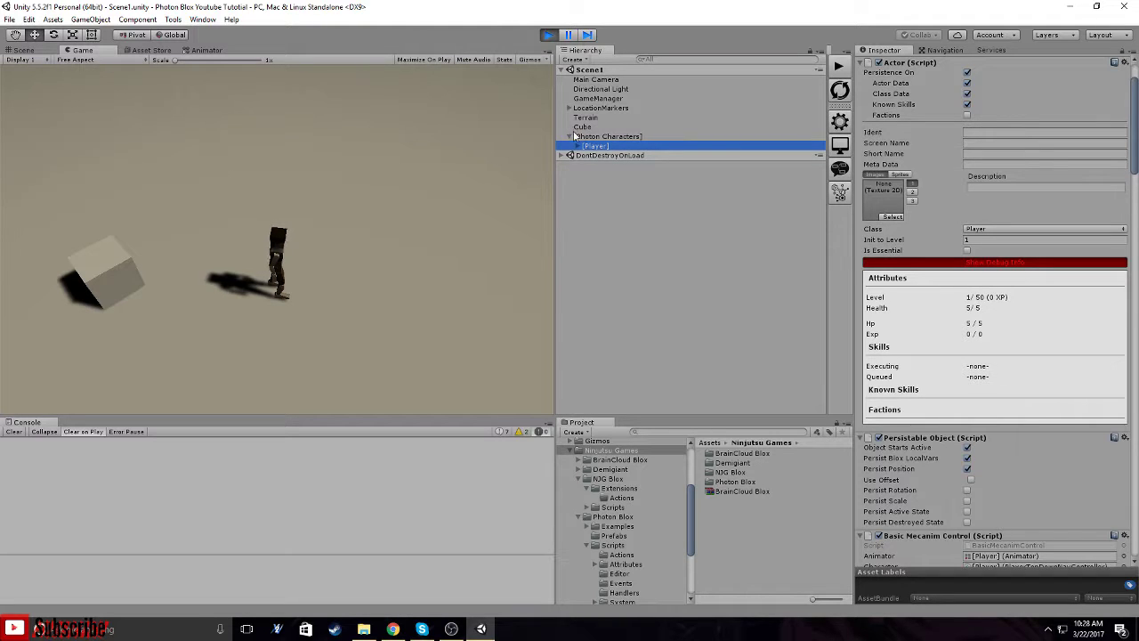
pyautogui.click(562, 156)
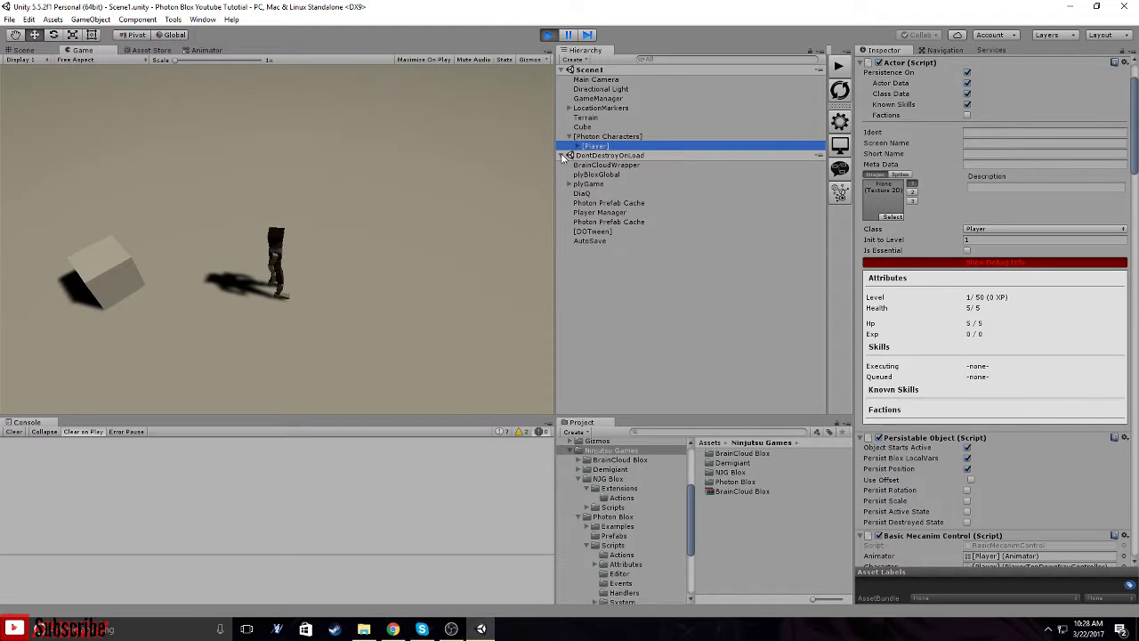
pyautogui.click(590, 241)
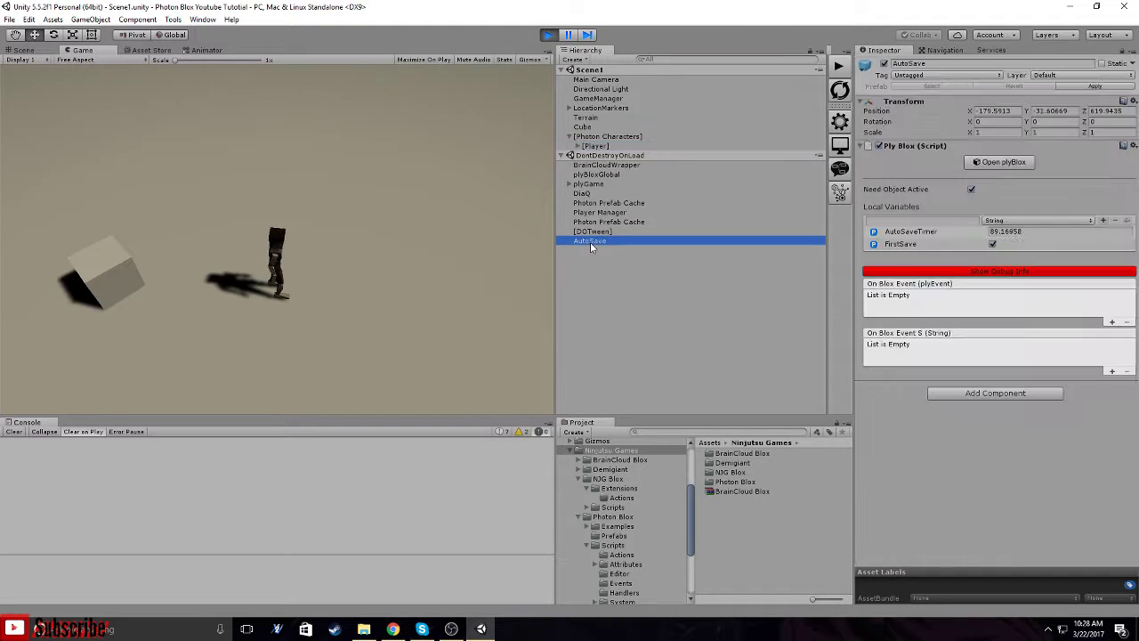
pyautogui.click(1042, 232)
pyautogui.write('5')
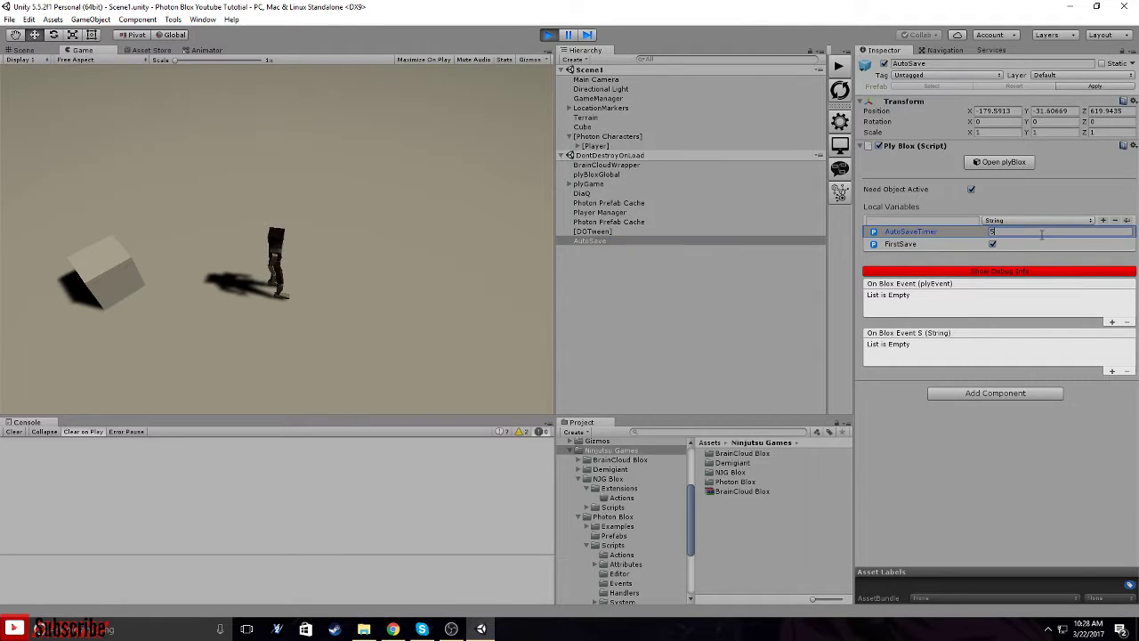
pyautogui.press('Return')
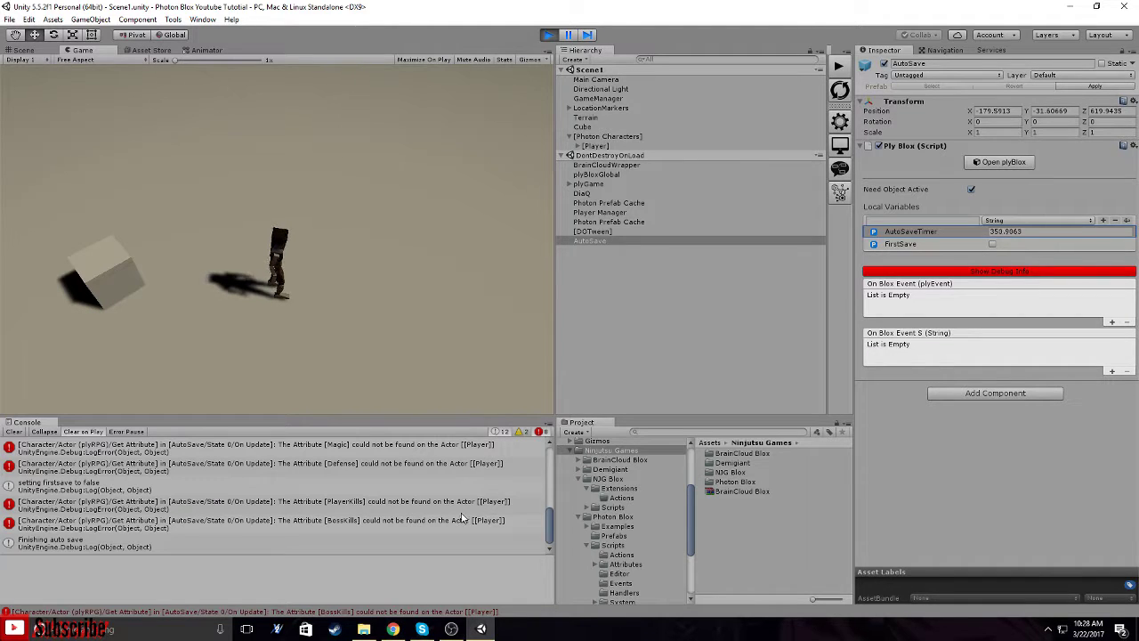
# Read through the auto-save log entries and attribute errors in the Console, and stop the game.
pyautogui.scroll(3, 320, 516)
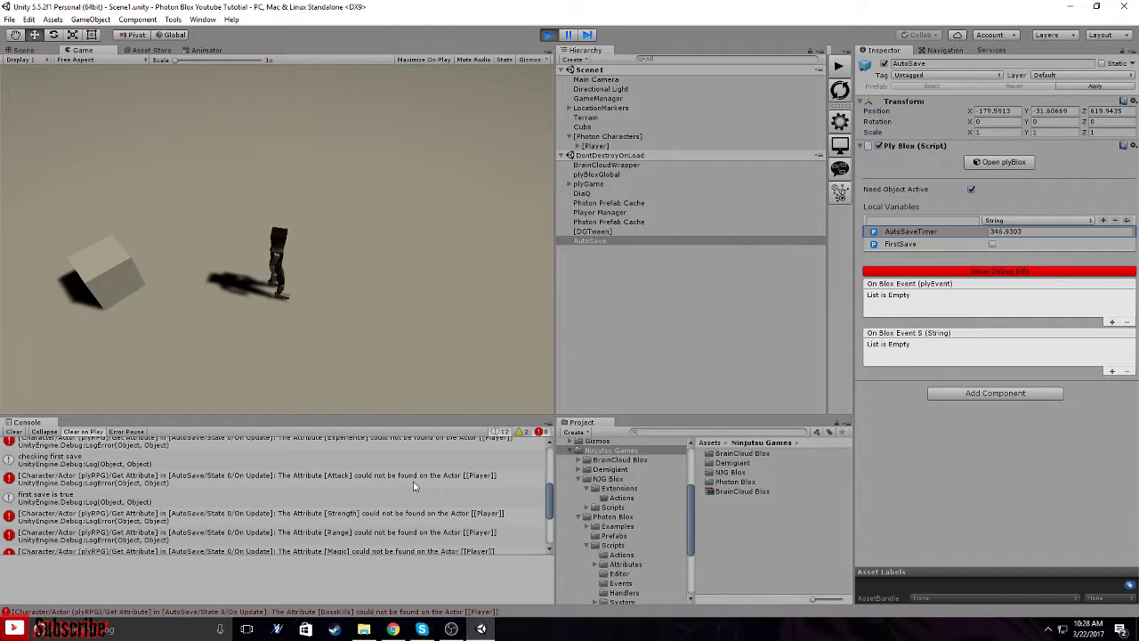
pyautogui.scroll(1, 366, 489)
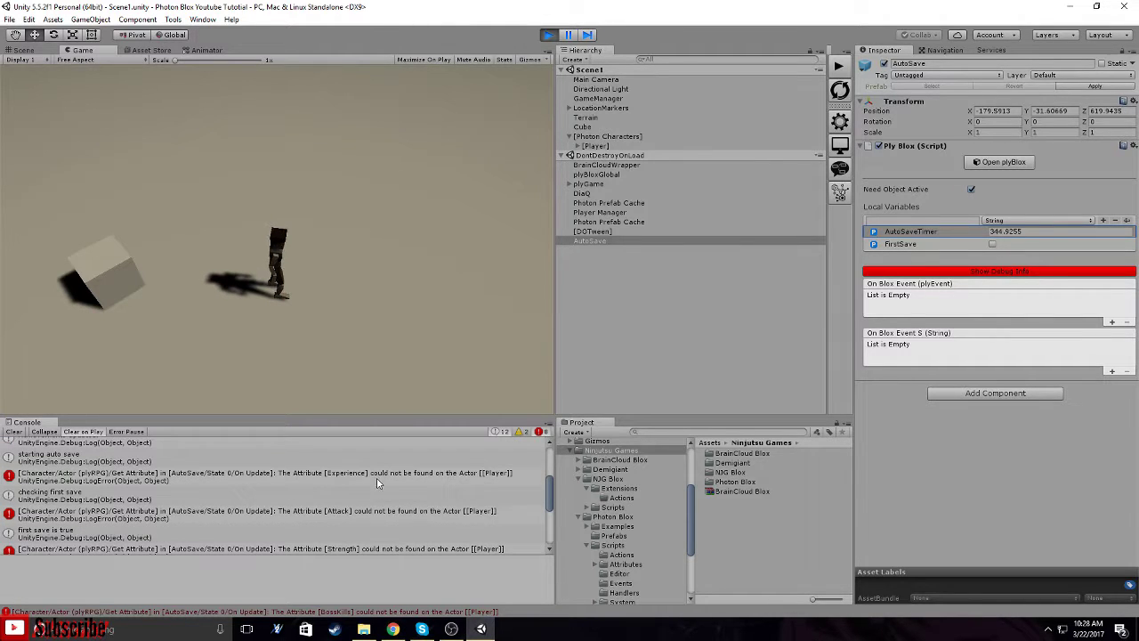
pyautogui.scroll(-2, 386, 483)
pyautogui.scroll(3, 386, 483)
pyautogui.click(547, 38)
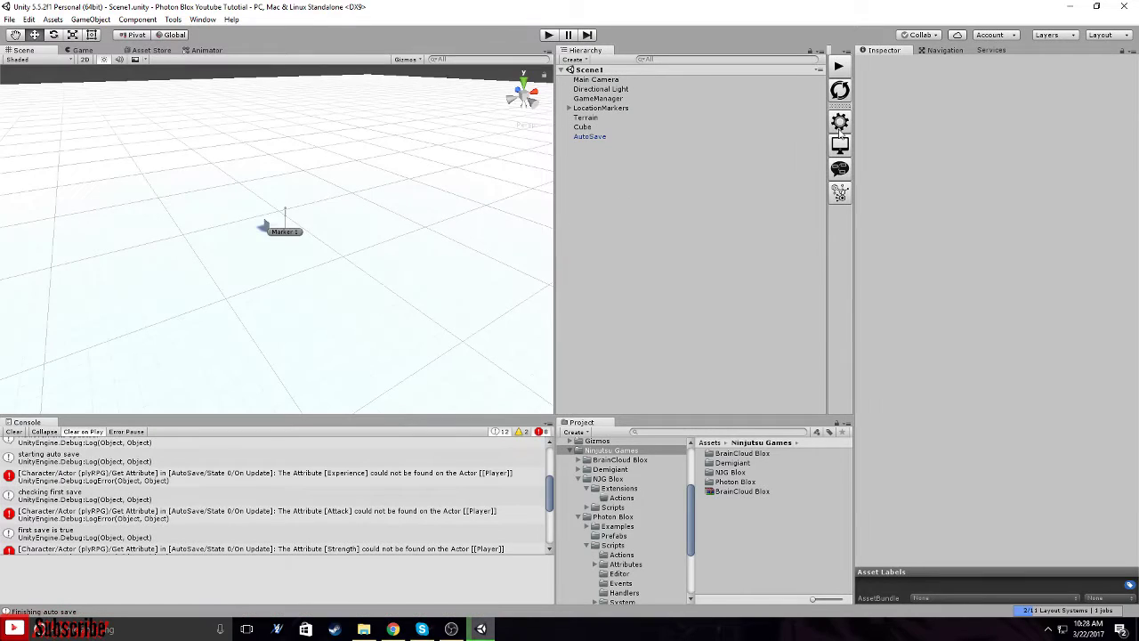
# Open the Player class in the plyGame main editor and examine its Hp and Exp attributes.
pyautogui.click(839, 121)
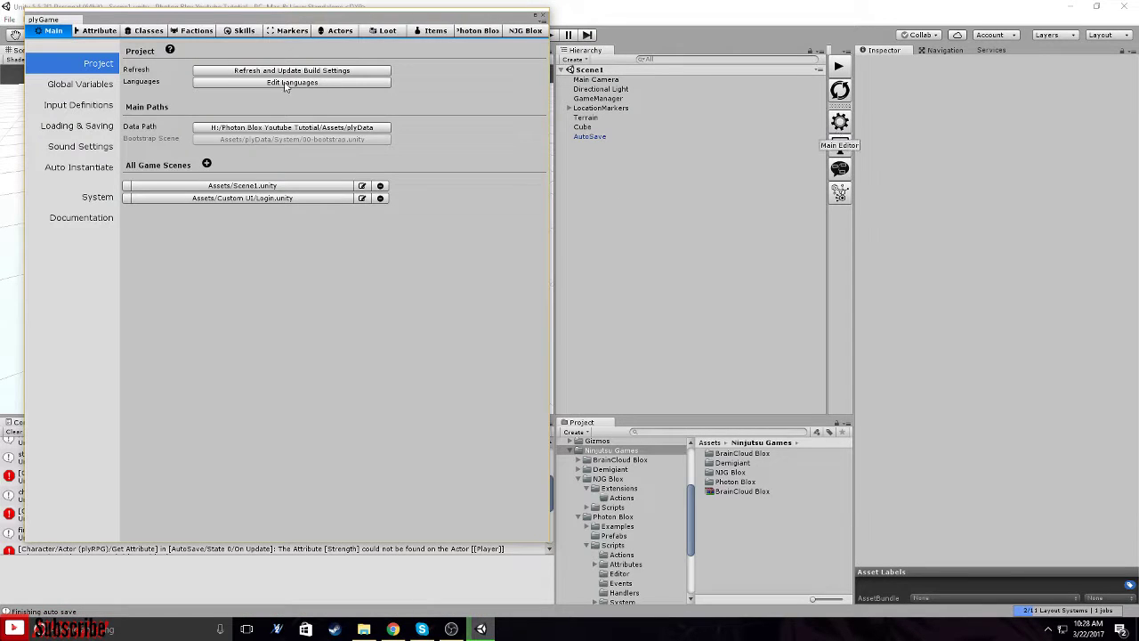
pyautogui.click(149, 30)
pyautogui.click(84, 66)
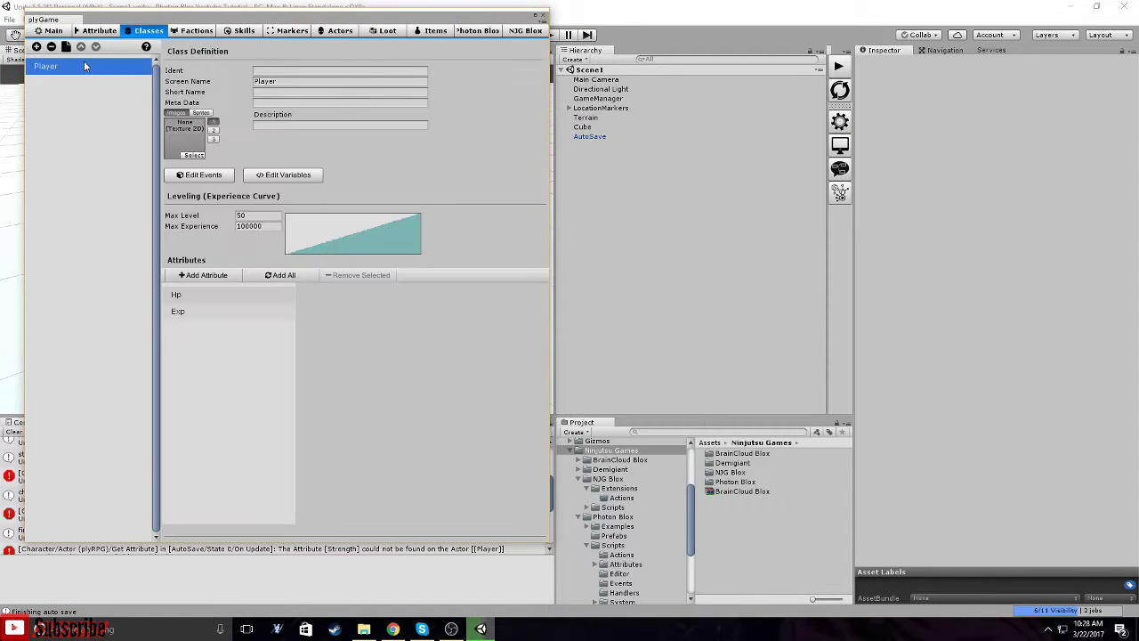
pyautogui.click(203, 296)
pyautogui.click(201, 311)
pyautogui.click(204, 299)
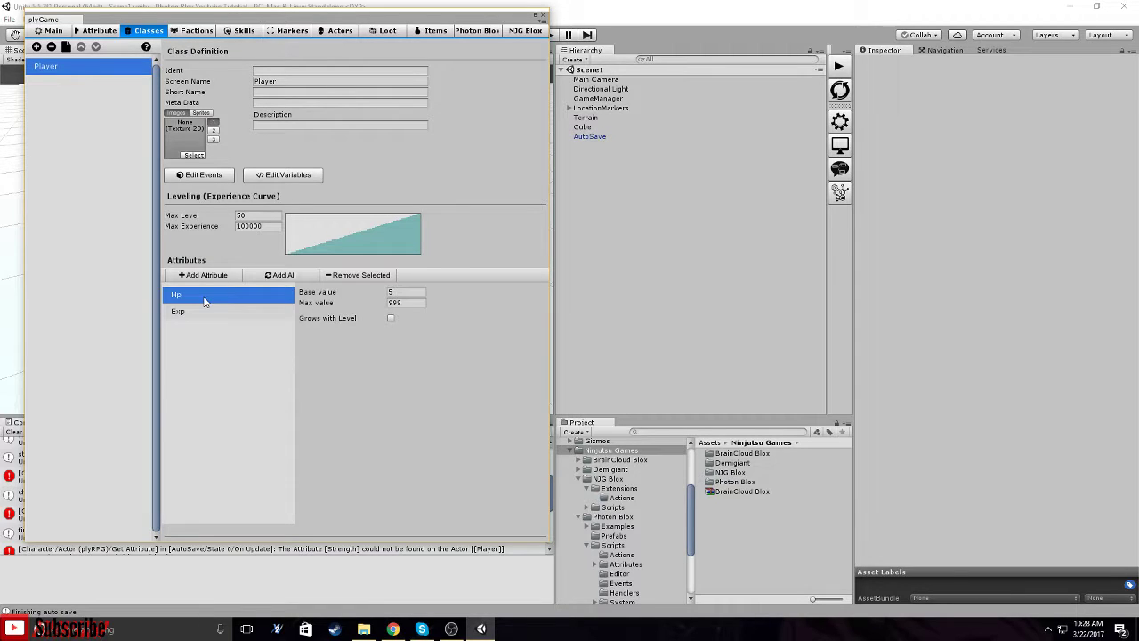
pyautogui.click(201, 311)
pyautogui.click(196, 301)
# Change the Hp attribute definition's screen name to Health.
pyautogui.click(95, 30)
pyautogui.click(51, 134)
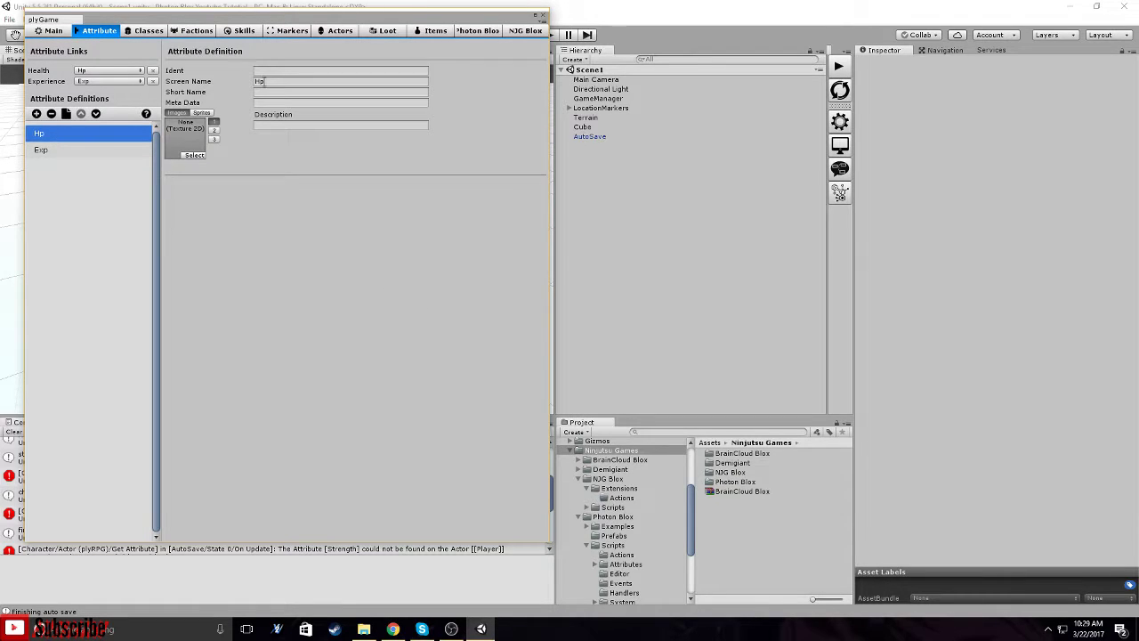
pyautogui.click(277, 81)
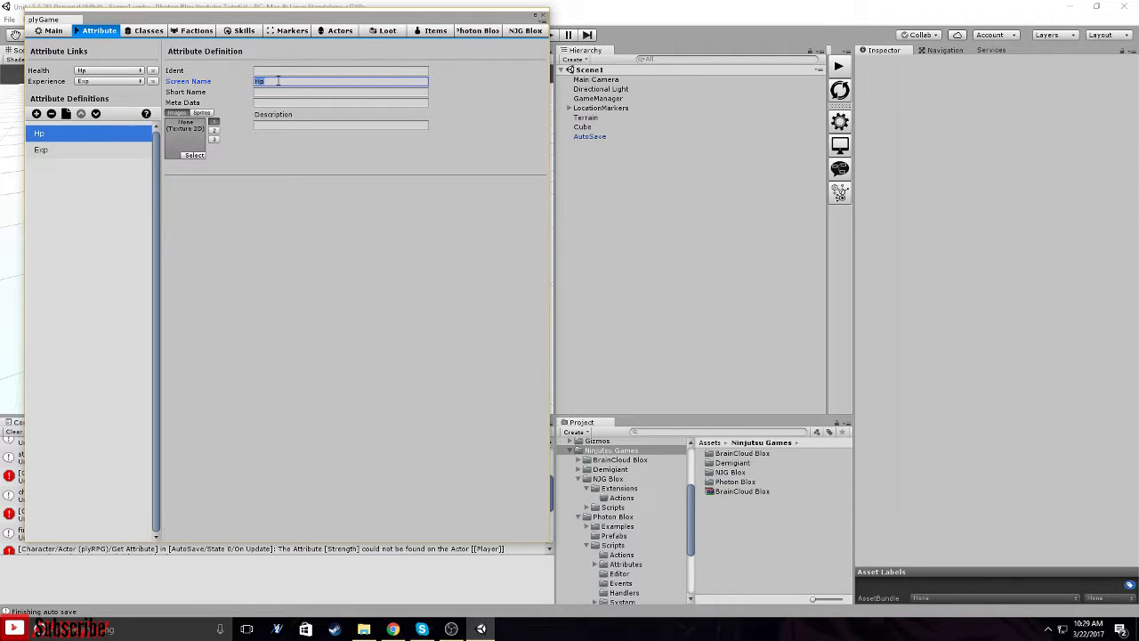
pyautogui.write('Health')
# Change the Exp attribute definition's screen name to Experience.
pyautogui.click(65, 150)
pyautogui.click(293, 82)
pyautogui.click(296, 82)
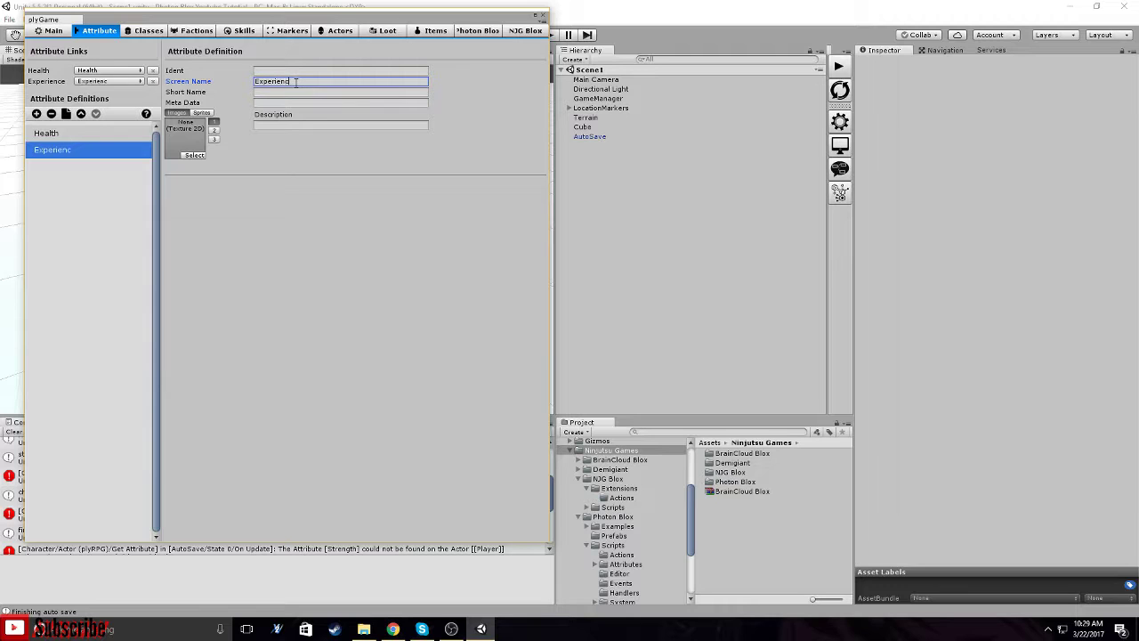
pyautogui.click(75, 136)
pyautogui.click(67, 149)
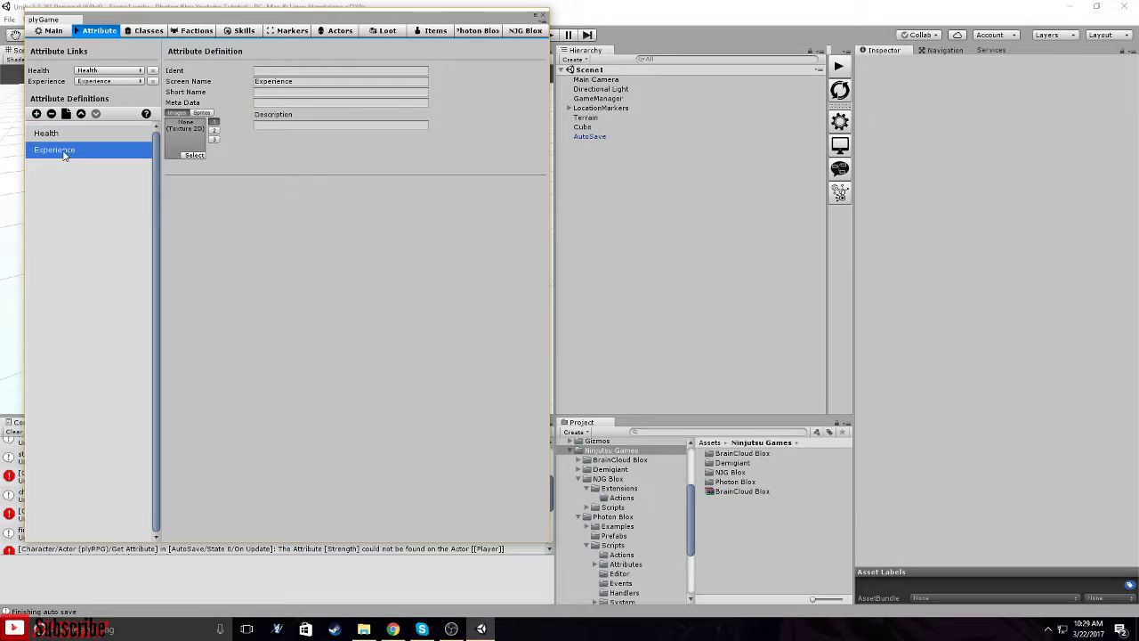
# Add an attribute definition with the screen name Attack and check it alongside Health and Experience.
pyautogui.click(37, 114)
pyautogui.click(306, 81)
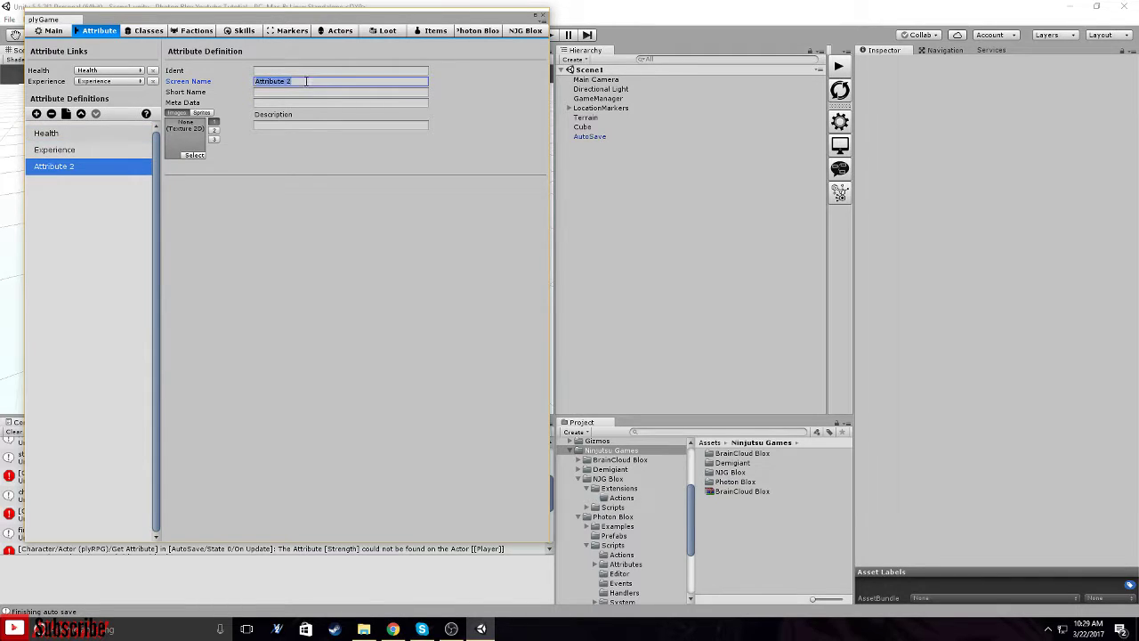
pyautogui.write('Attack')
pyautogui.click(68, 148)
pyautogui.click(69, 136)
pyautogui.click(75, 149)
pyautogui.click(77, 168)
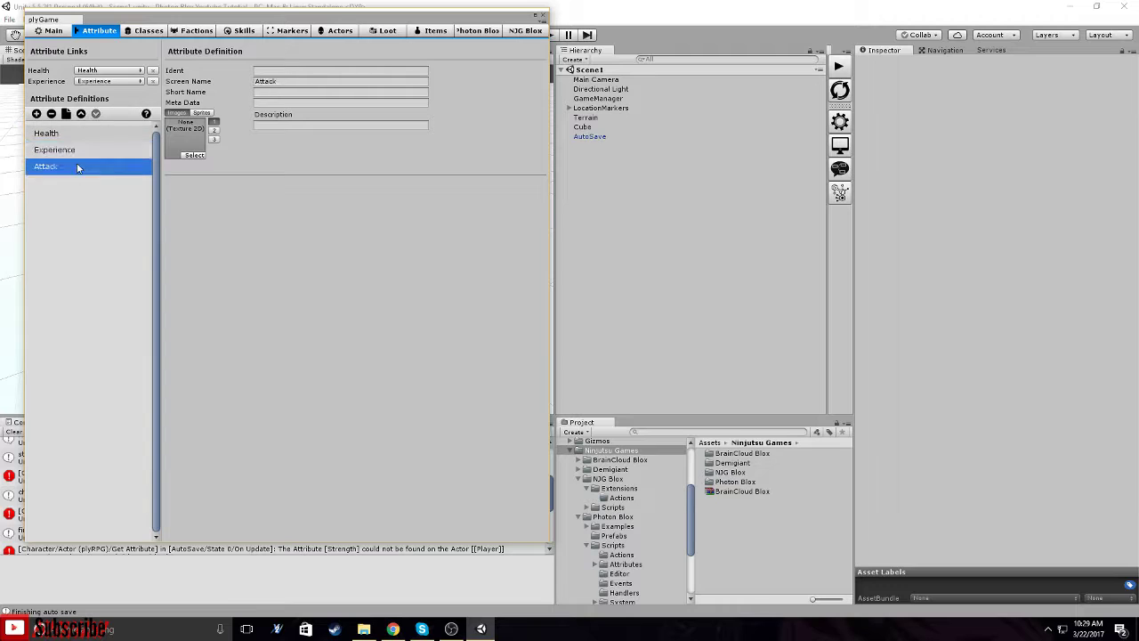
pyautogui.click(59, 136)
pyautogui.click(71, 151)
pyautogui.click(69, 167)
# Add all defined attributes to the Player class so it includes Attack, and close the plyGame editor.
pyautogui.click(149, 31)
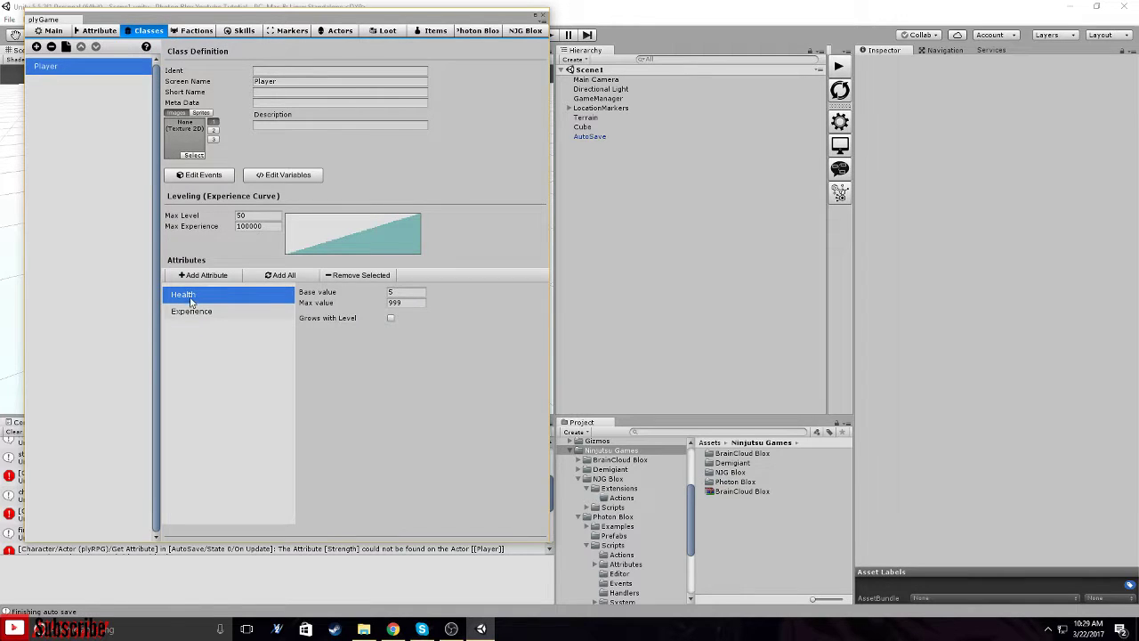
pyautogui.click(285, 278)
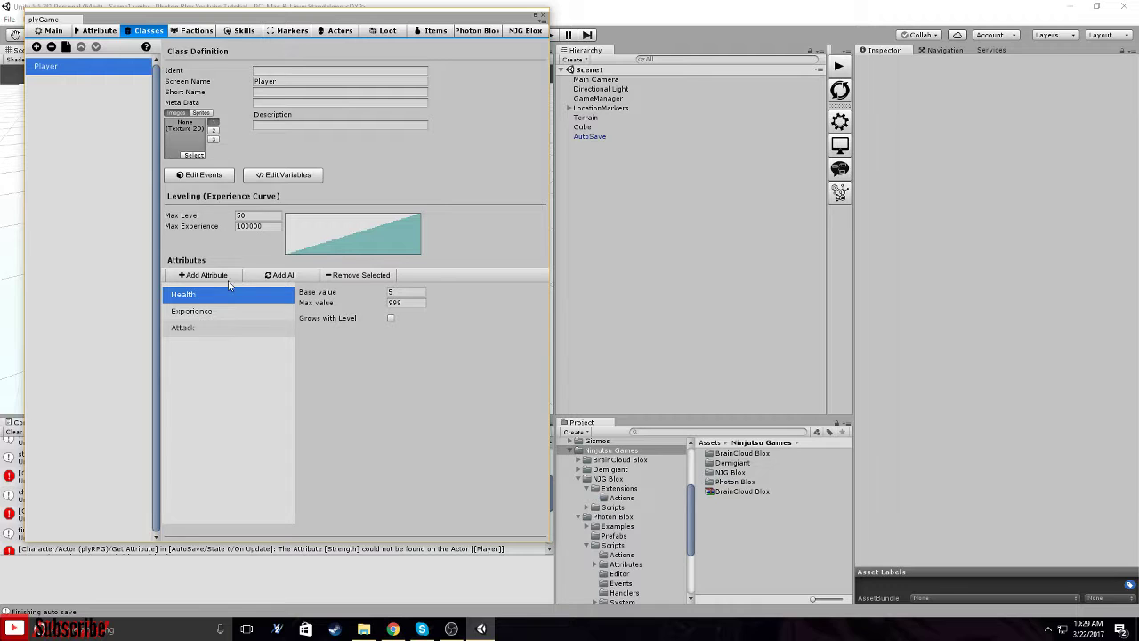
pyautogui.click(539, 15)
# Open the AutoSave object's plyBlox and set both Strength dictionary keys inside the If FirstSave = False block to Health.
pyautogui.click(596, 138)
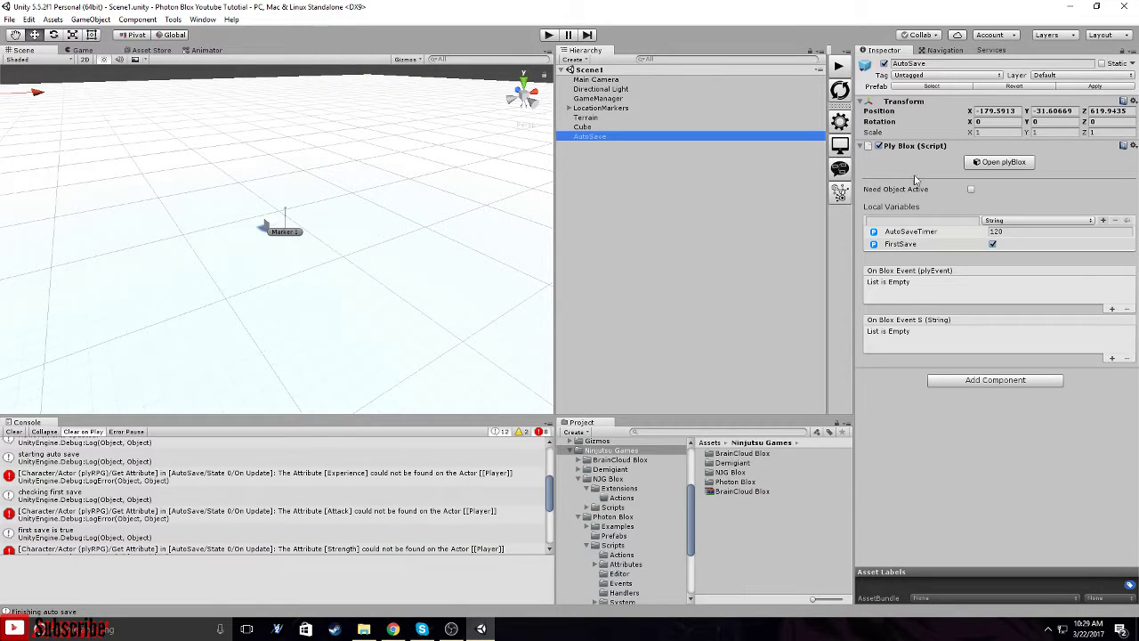
pyautogui.click(1014, 166)
pyautogui.scroll(-3, 480, 233)
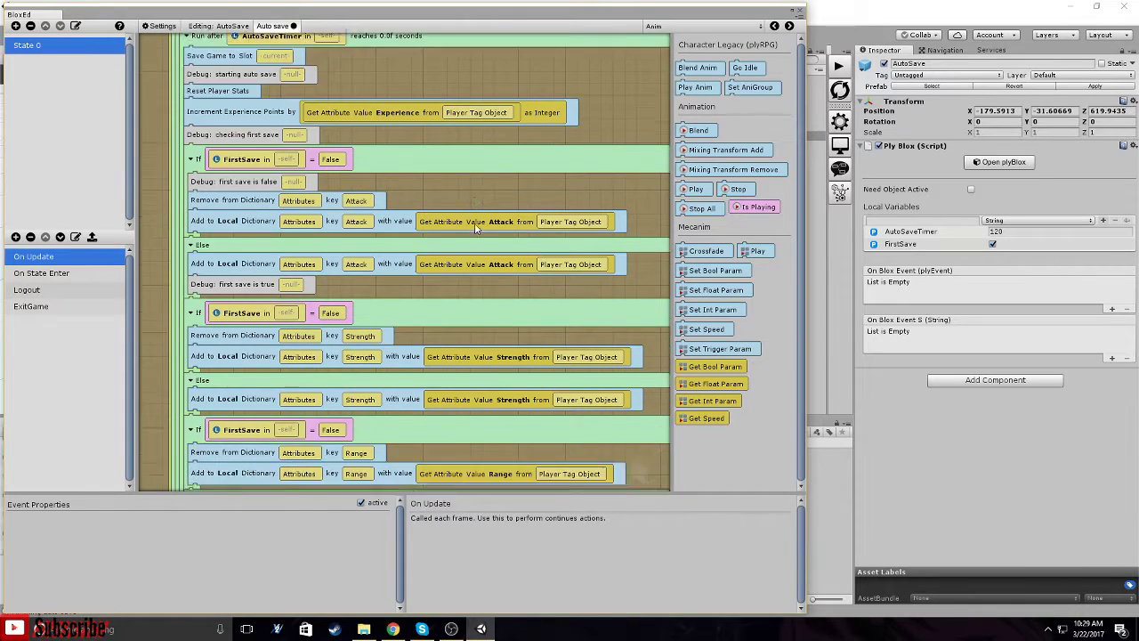
pyautogui.moveTo(531, 264); pyautogui.dragTo(501, 261)
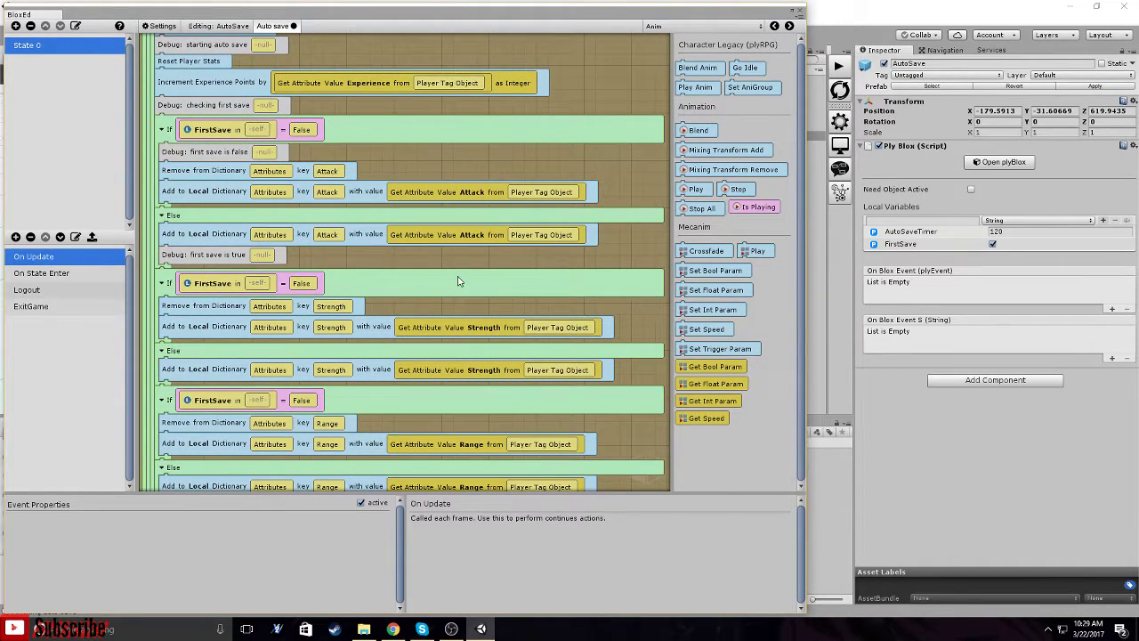
pyautogui.scroll(-2, 458, 281)
pyautogui.click(341, 230)
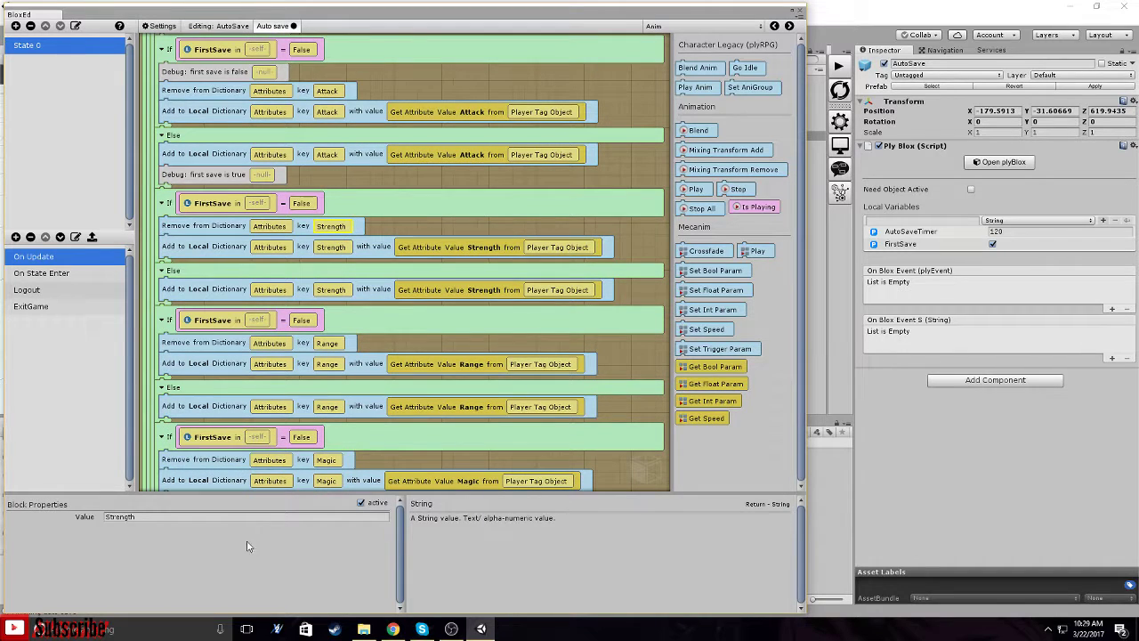
pyautogui.click(264, 517)
pyautogui.write('Health')
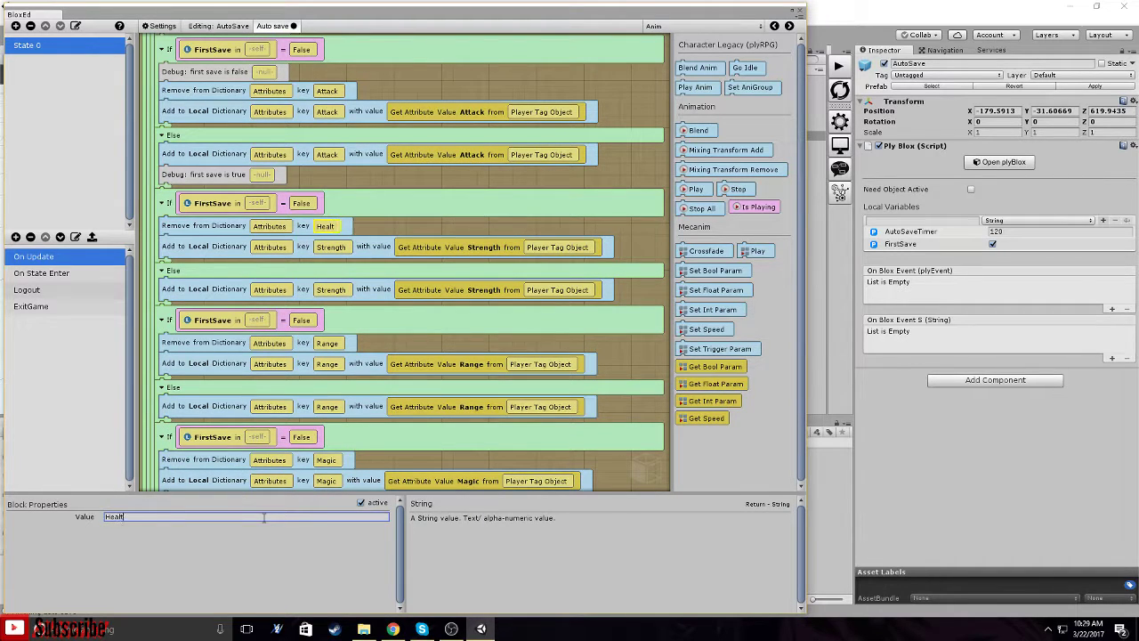
pyautogui.click(332, 244)
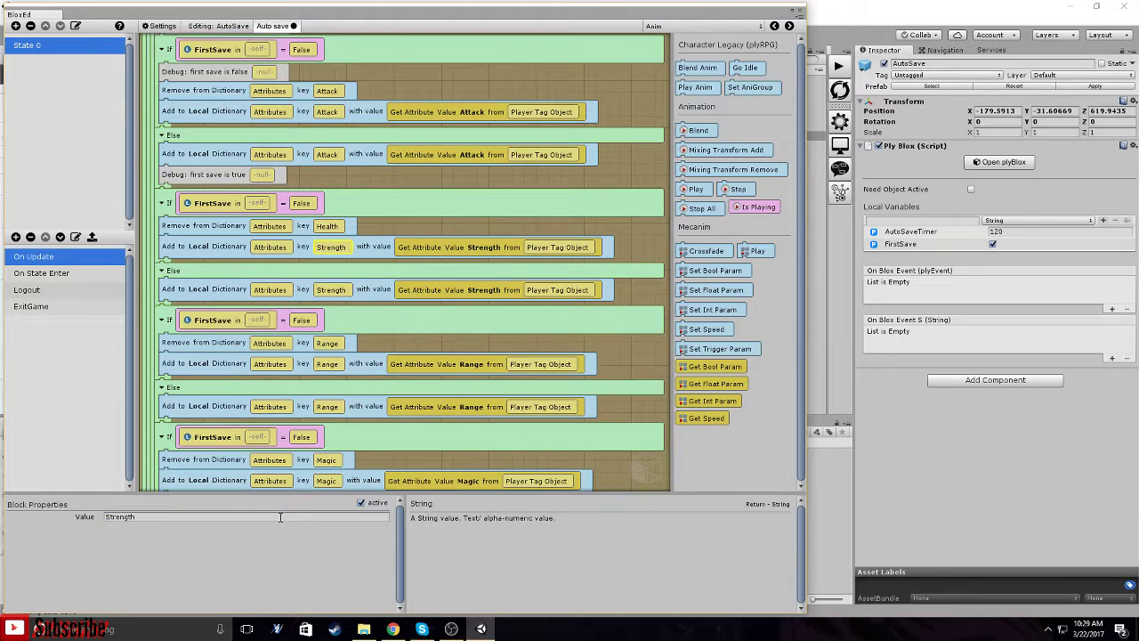
pyautogui.click(281, 517)
pyautogui.write('Health')
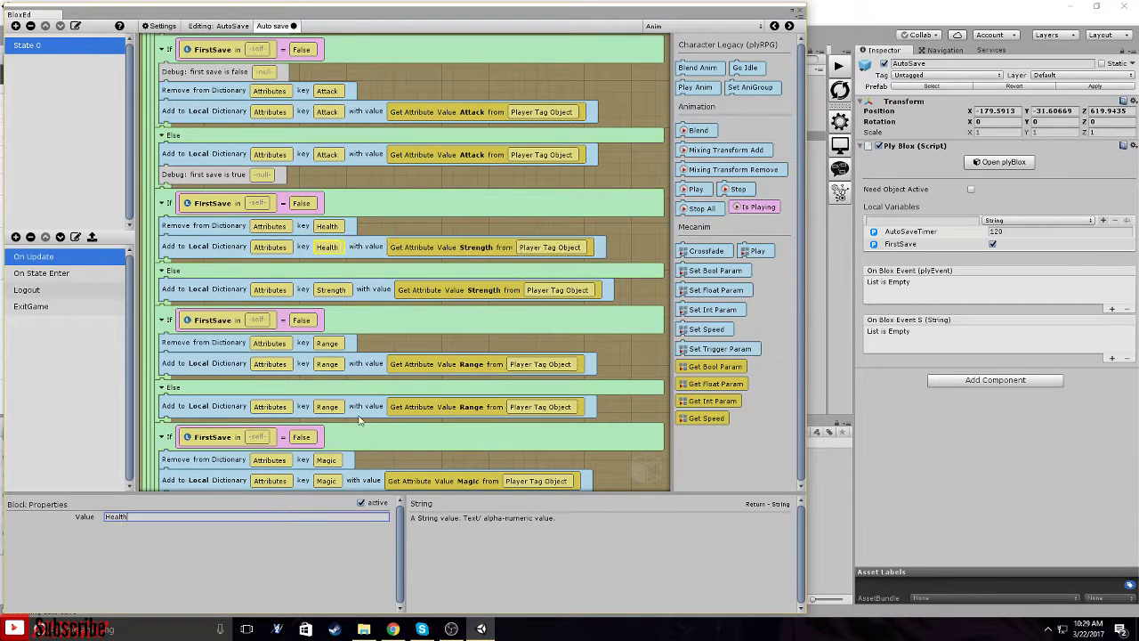
# Set the attribute read by the Get Attribute Value block in that same If branch to Health.
pyautogui.click(481, 252)
pyautogui.click(265, 526)
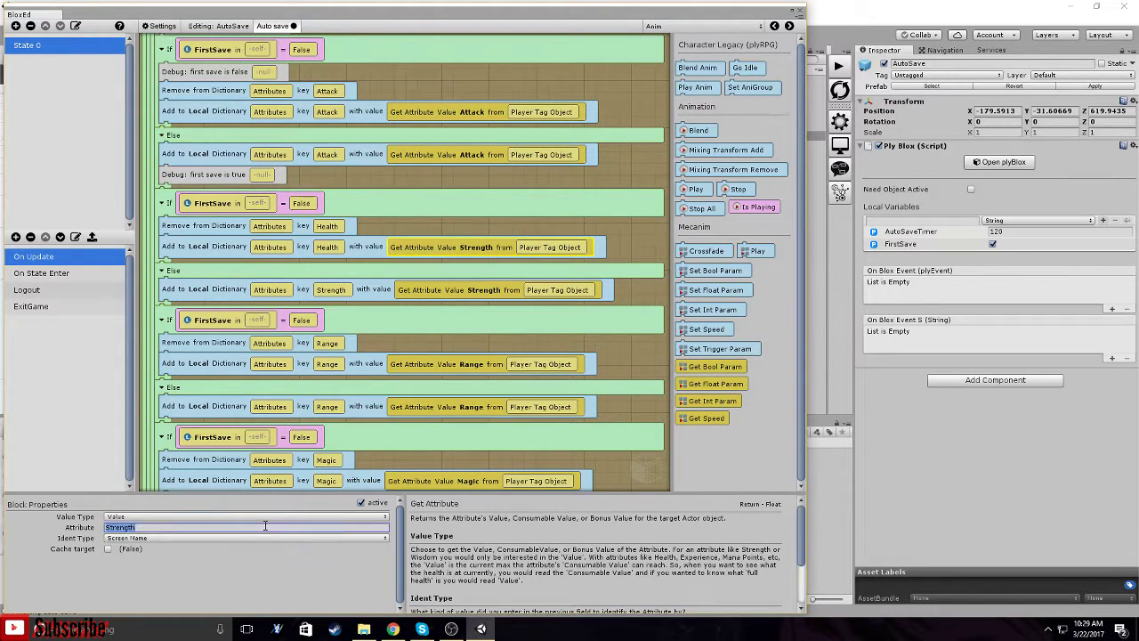
pyautogui.press('BackSpace')
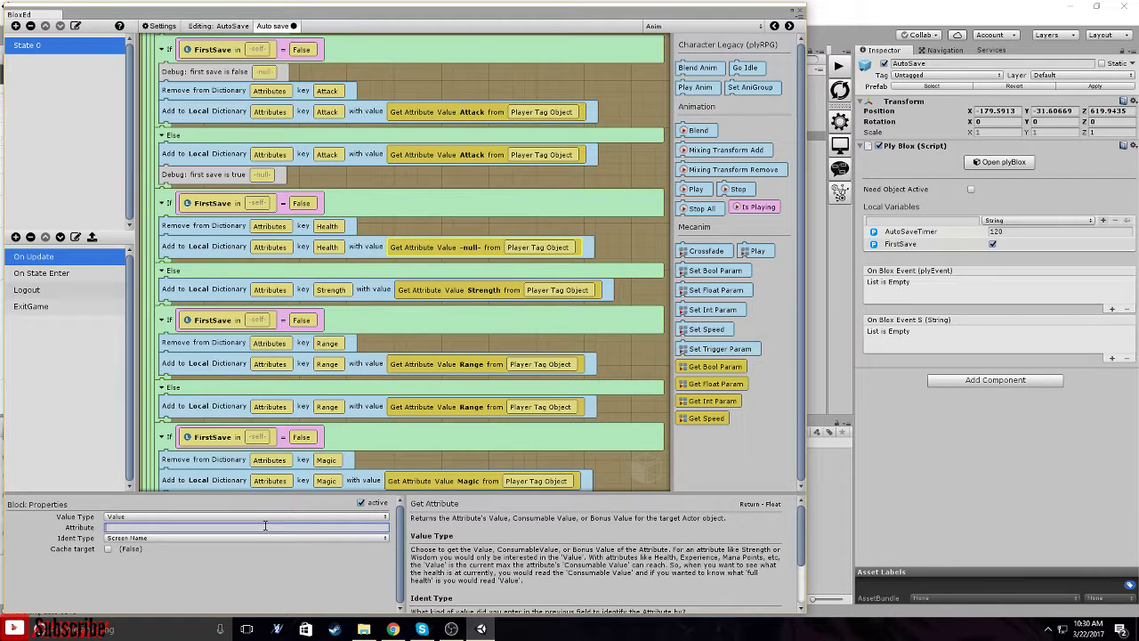
pyautogui.write('Health')
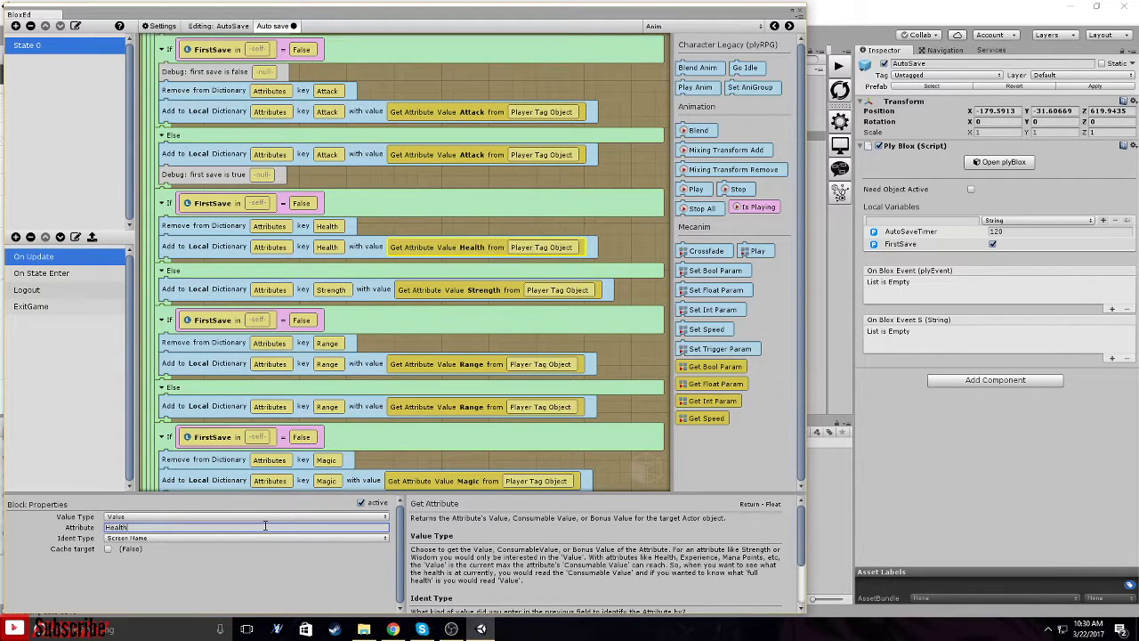
# Set the attribute and the dictionary key in the matching Else branch from Strength to Health.
pyautogui.click(486, 292)
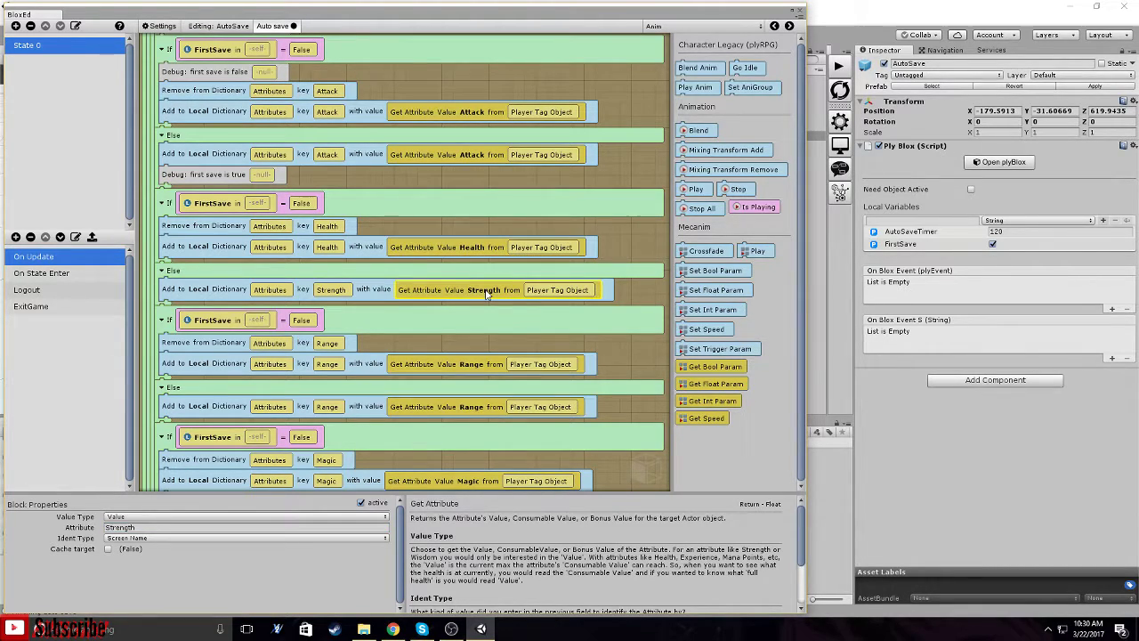
pyautogui.click(275, 526)
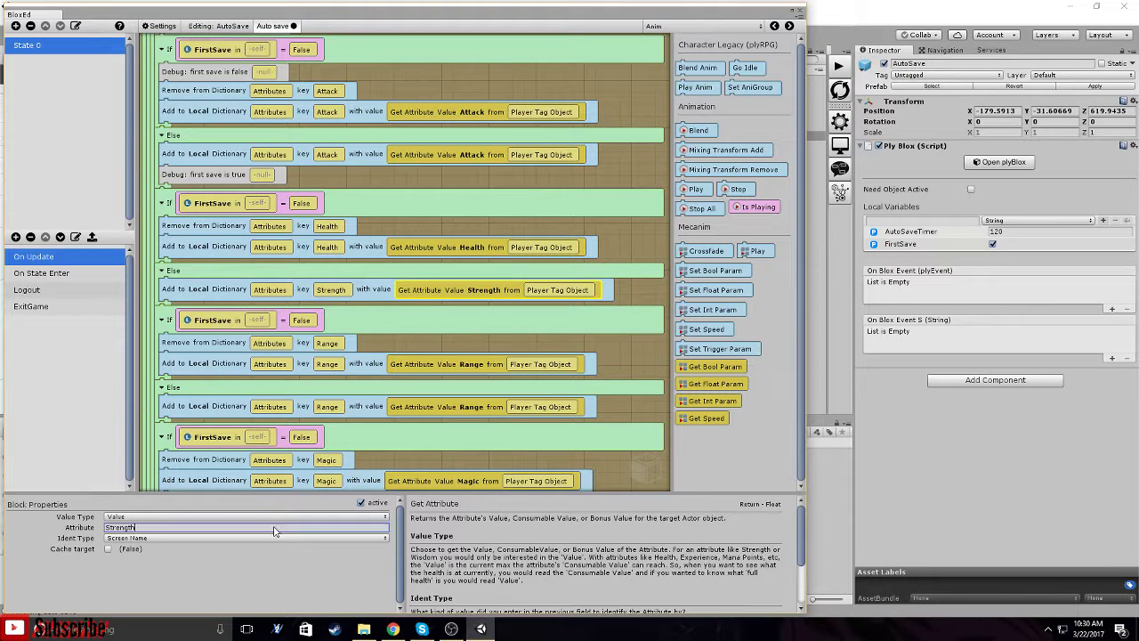
pyautogui.write('He')
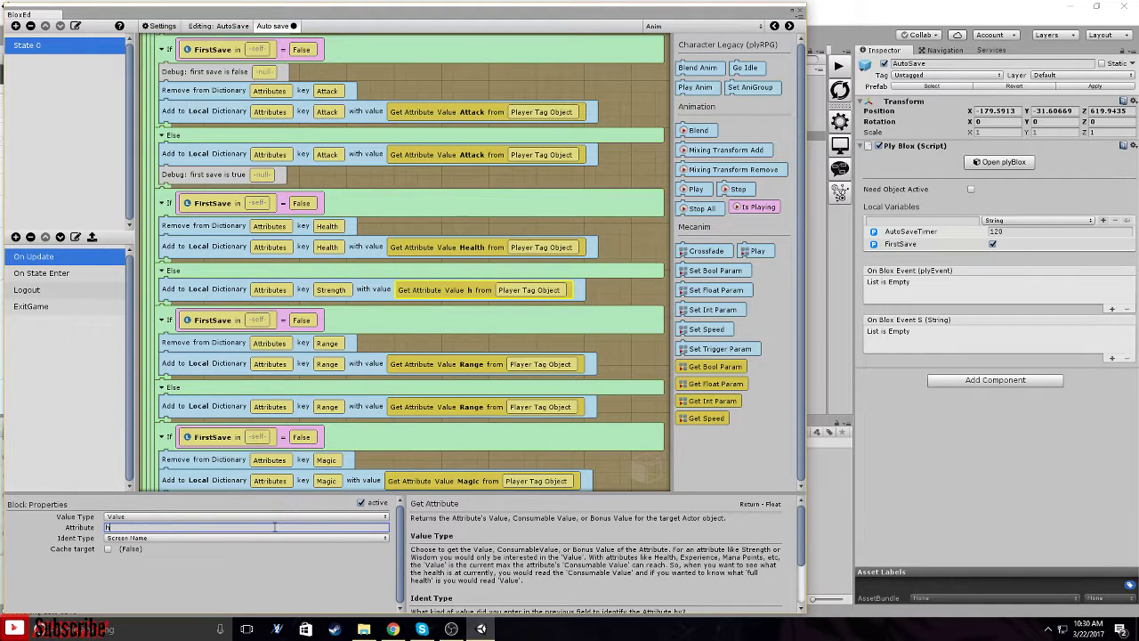
pyautogui.write('alth')
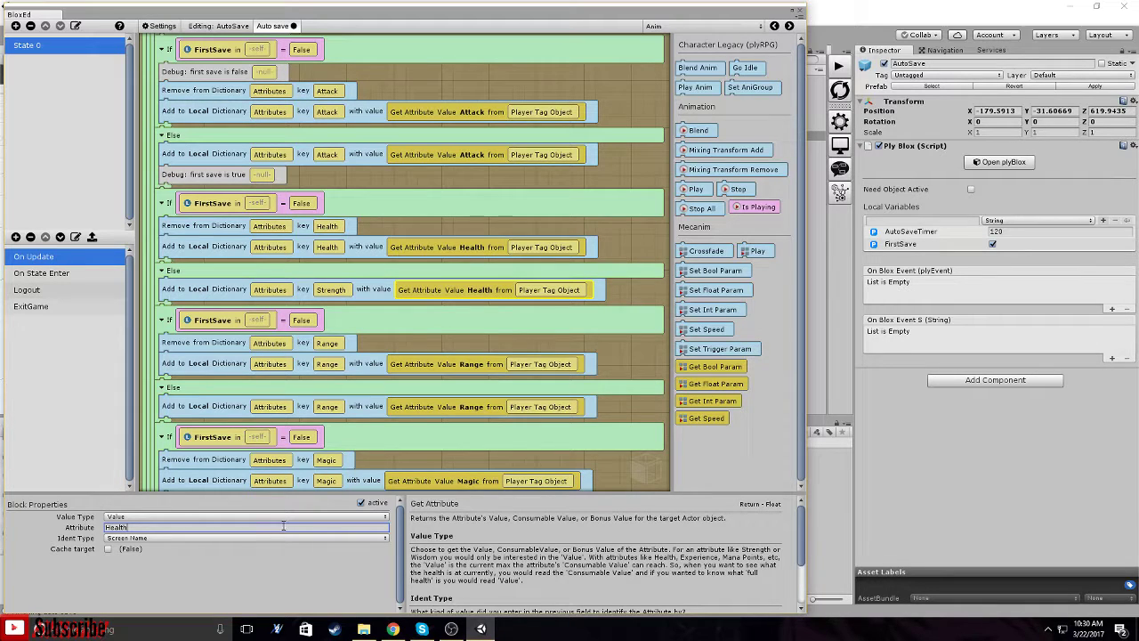
pyautogui.click(336, 294)
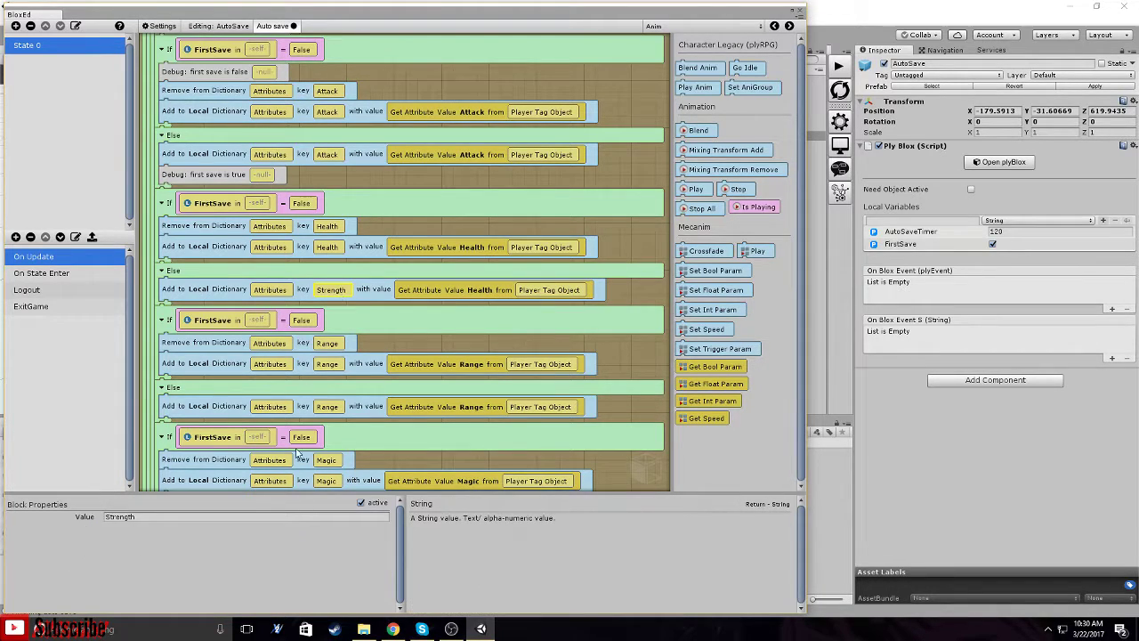
pyautogui.click(295, 514)
pyautogui.write('Health')
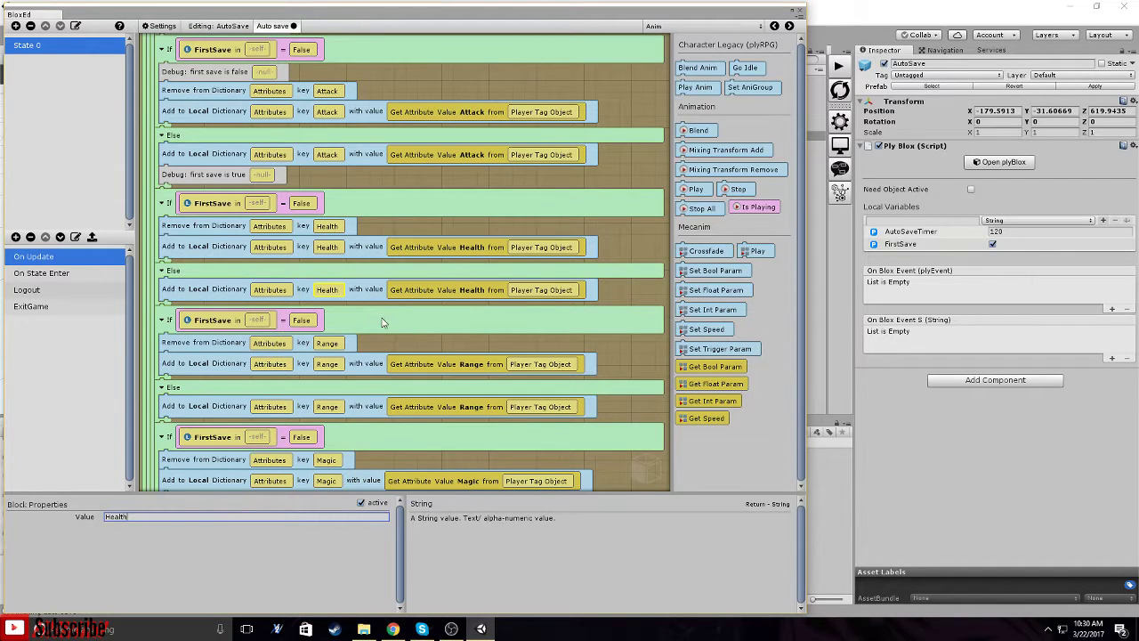
# Delete the If and Else blocks that store the Range attribute.
pyautogui.click(382, 322)
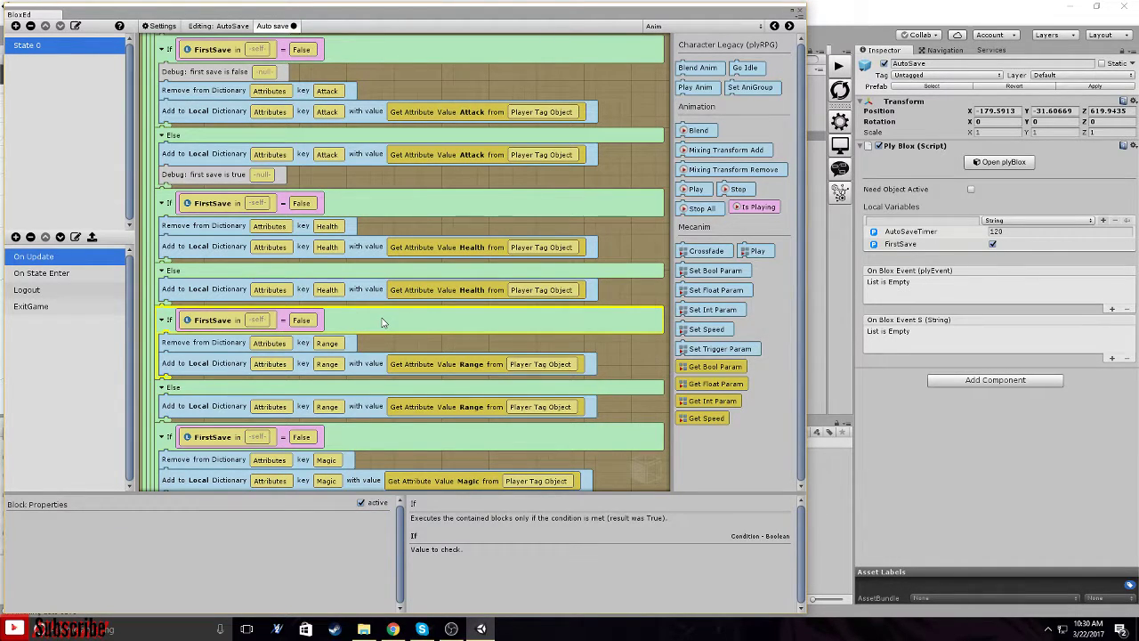
pyautogui.press('Delete')
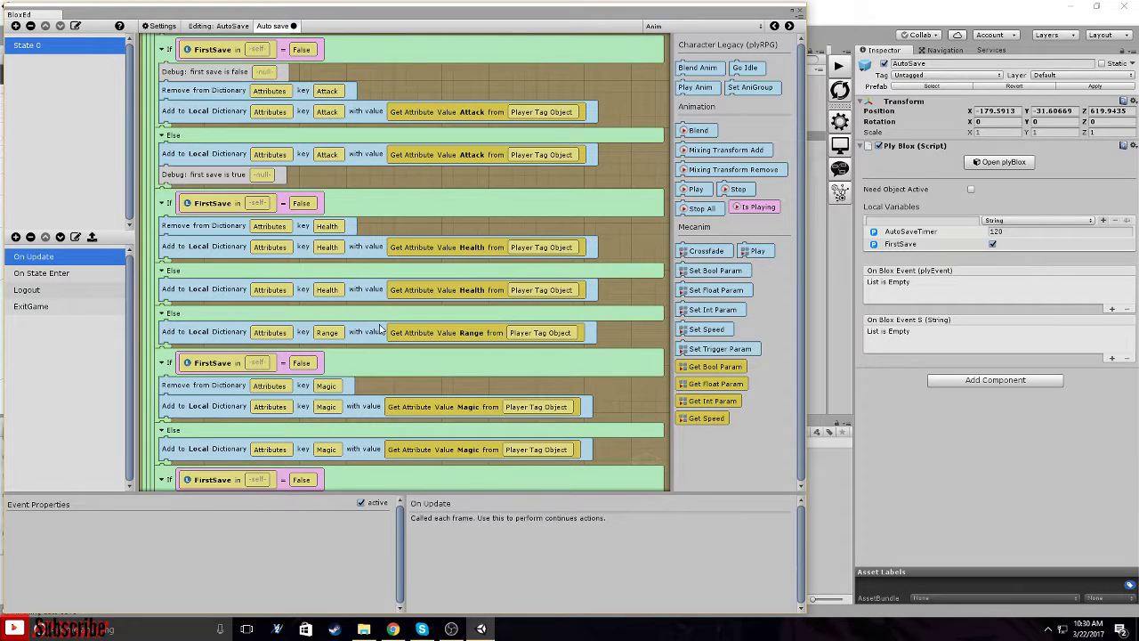
pyautogui.click(356, 318)
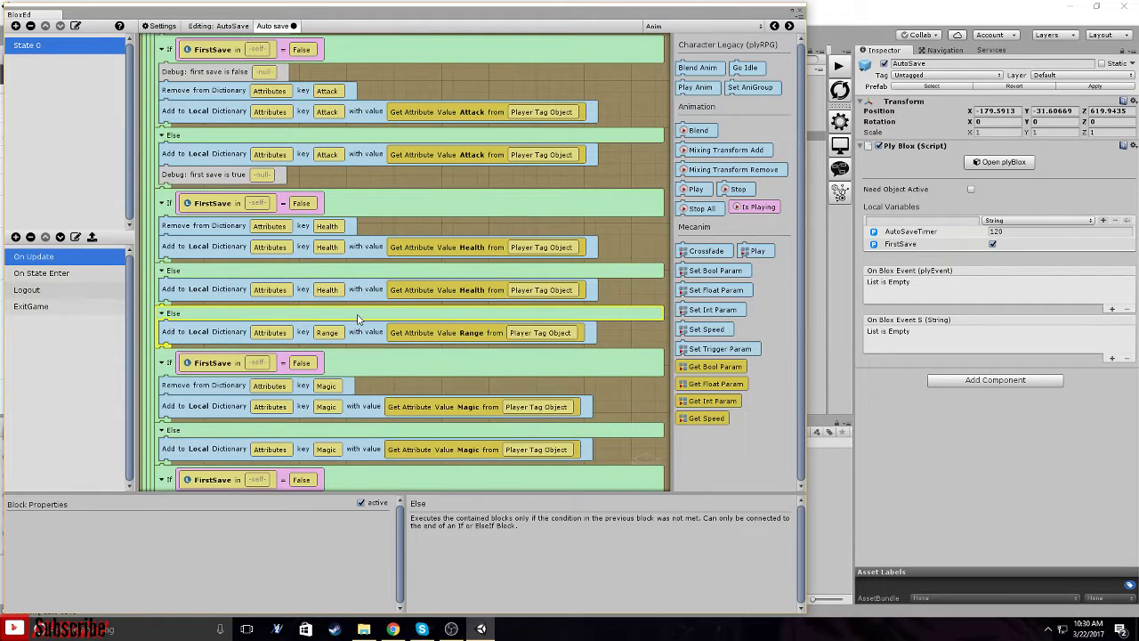
pyautogui.press('Delete')
# Delete the If and Else blocks that store the Magic attribute.
pyautogui.click(376, 324)
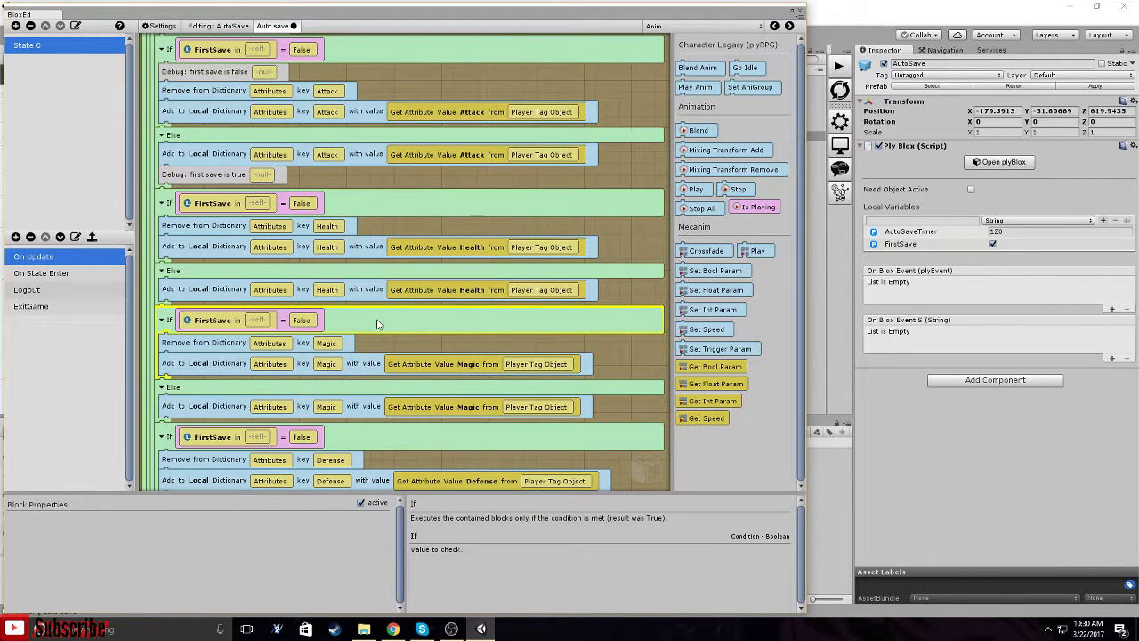
pyautogui.press('Delete')
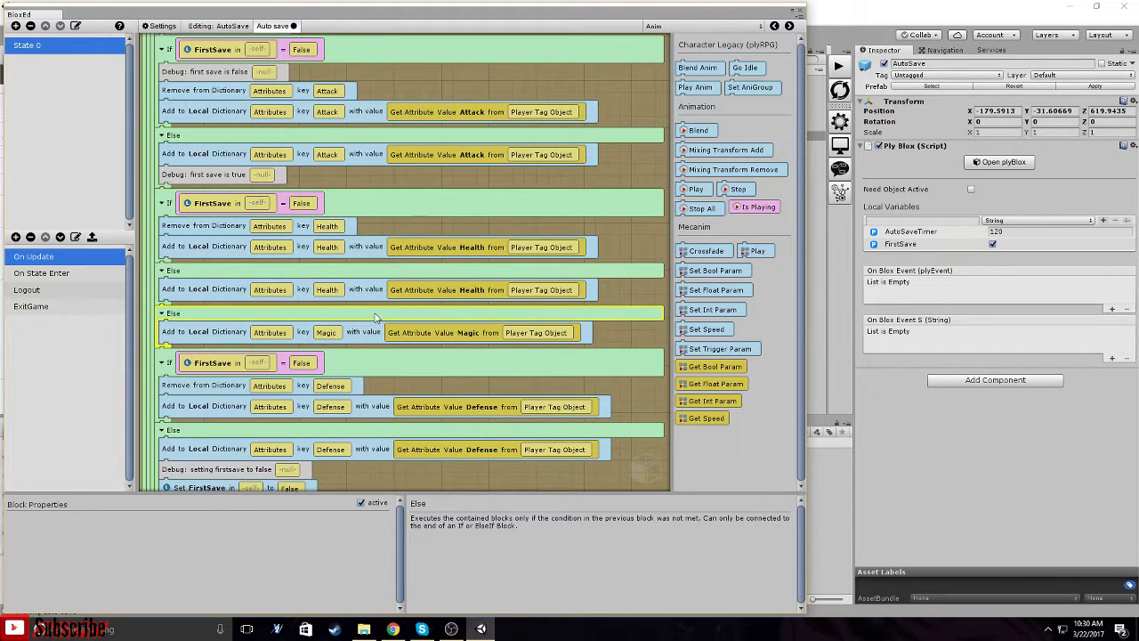
pyautogui.press('Delete')
# Delete the If and Else blocks that store the Defense attribute, including the nested blocks setting FirstSave to False.
pyautogui.click(375, 317)
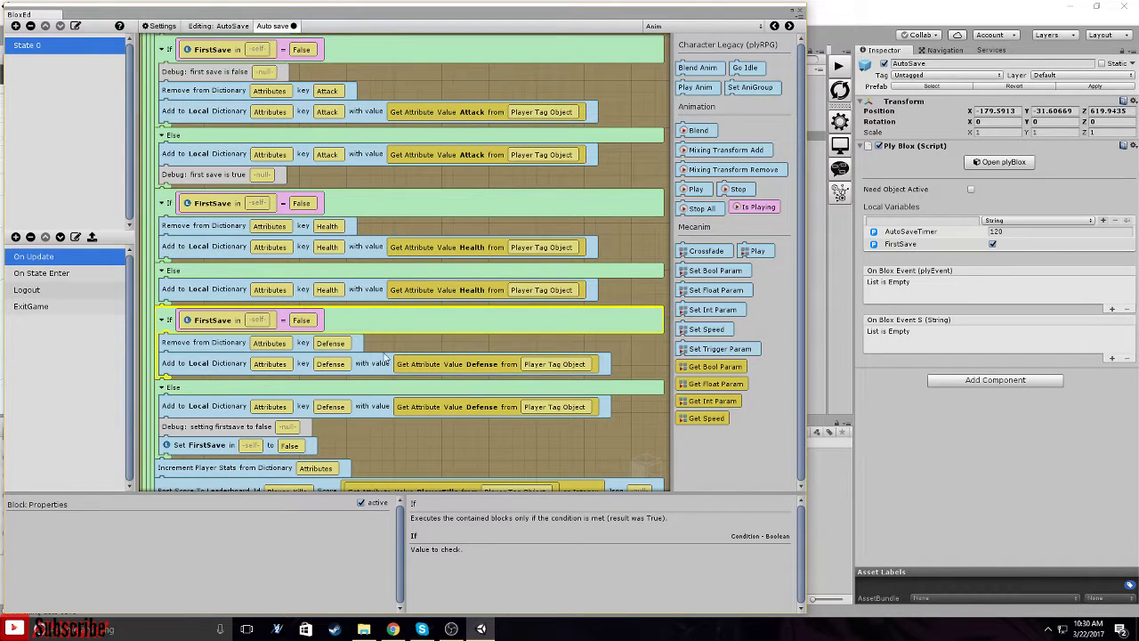
pyautogui.press('Delete')
pyautogui.click(383, 315)
pyautogui.press('Delete')
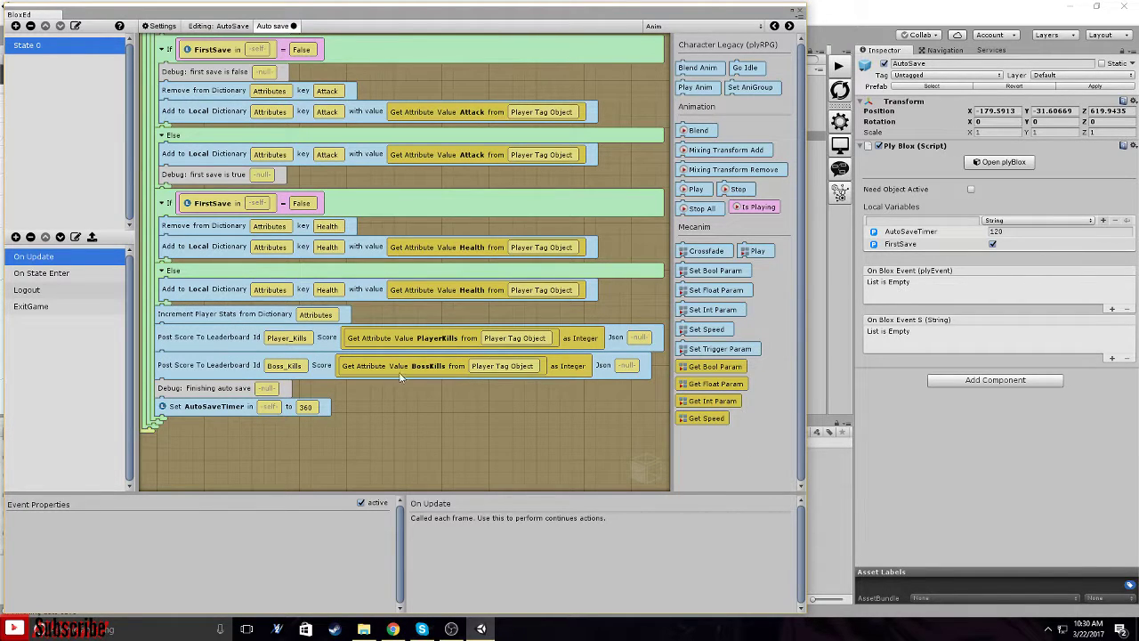
# Switch to the brainCloud dashboard and save a new leaderboard configuration with the ID Player_Kills, checking the IDs against the AutoSave blocks in Unity.
pyautogui.click(392, 629)
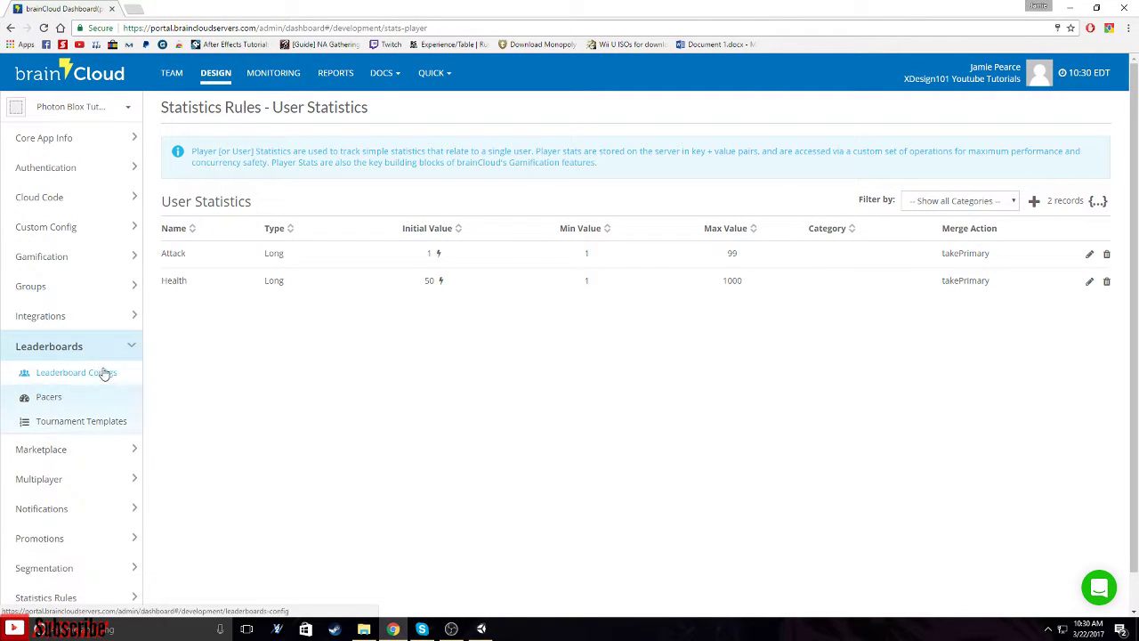
pyautogui.click(64, 378)
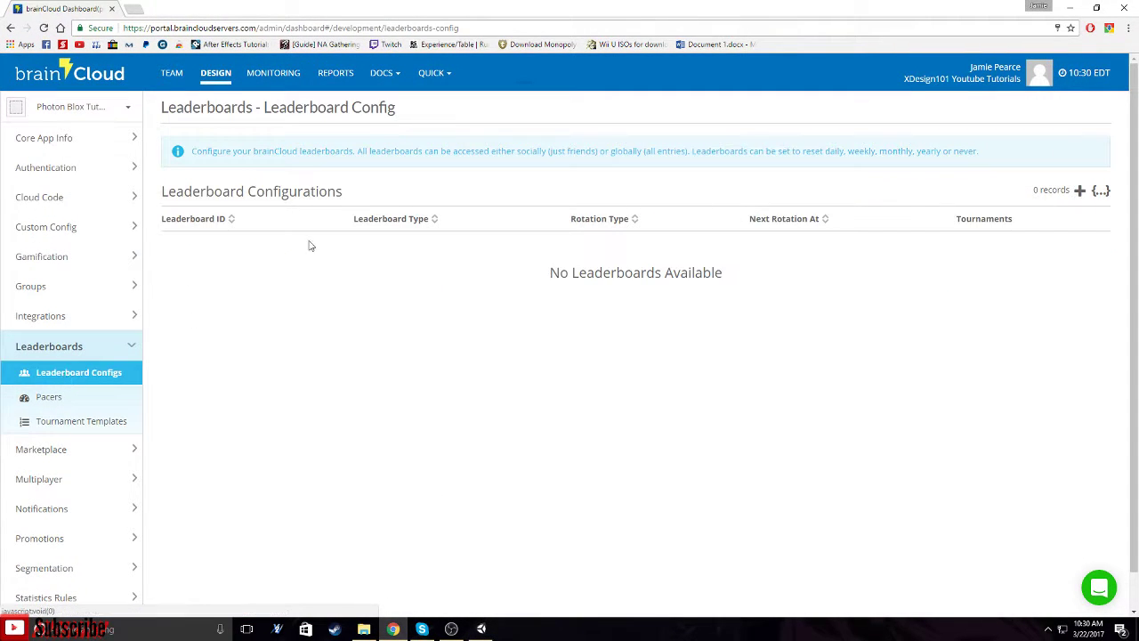
pyautogui.click(1081, 191)
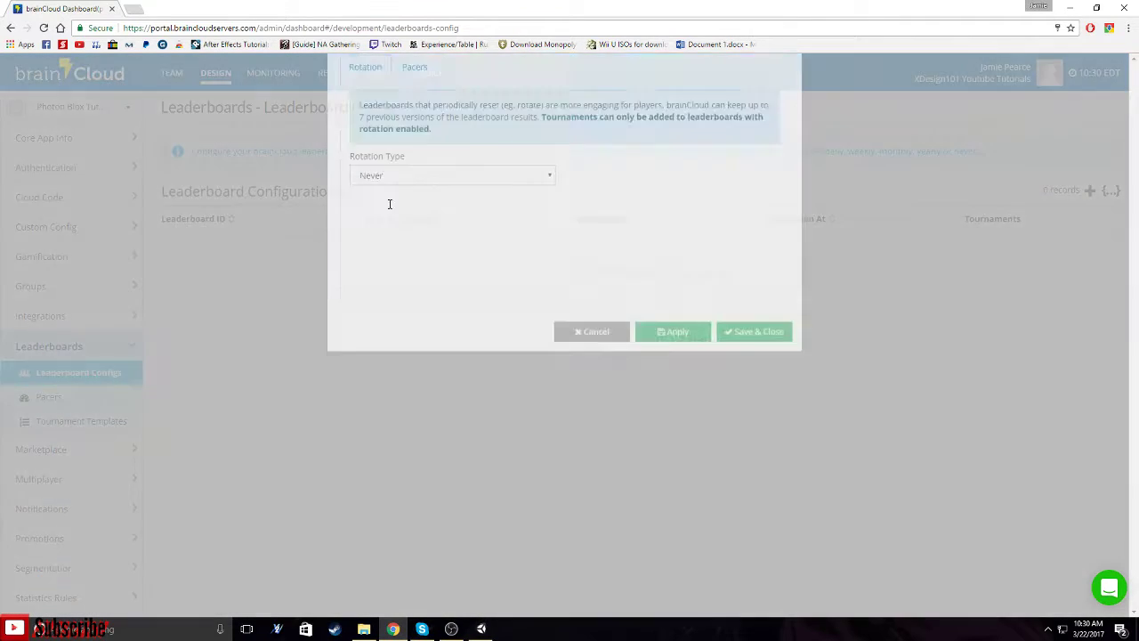
pyautogui.click(411, 143)
pyautogui.write('Player_Kills')
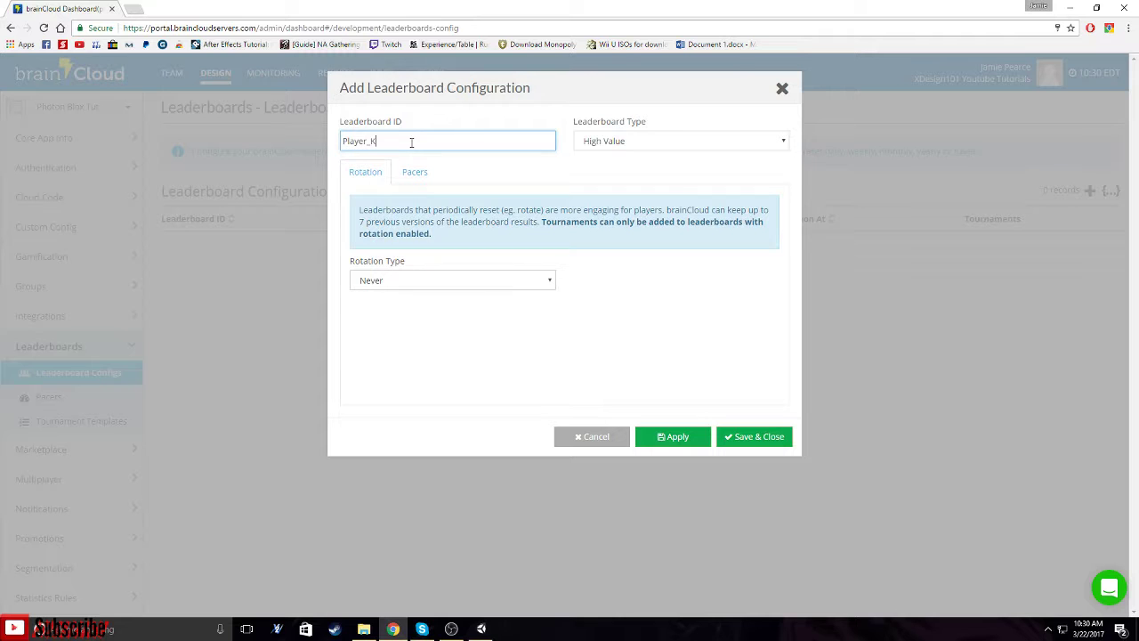
pyautogui.click(481, 629)
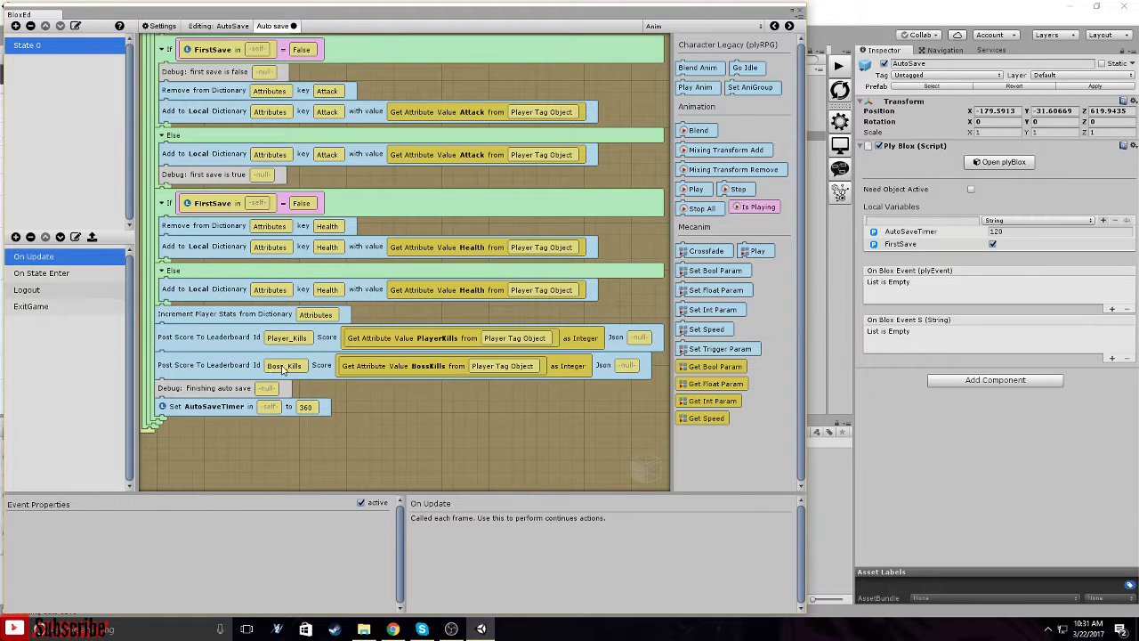
pyautogui.click(392, 629)
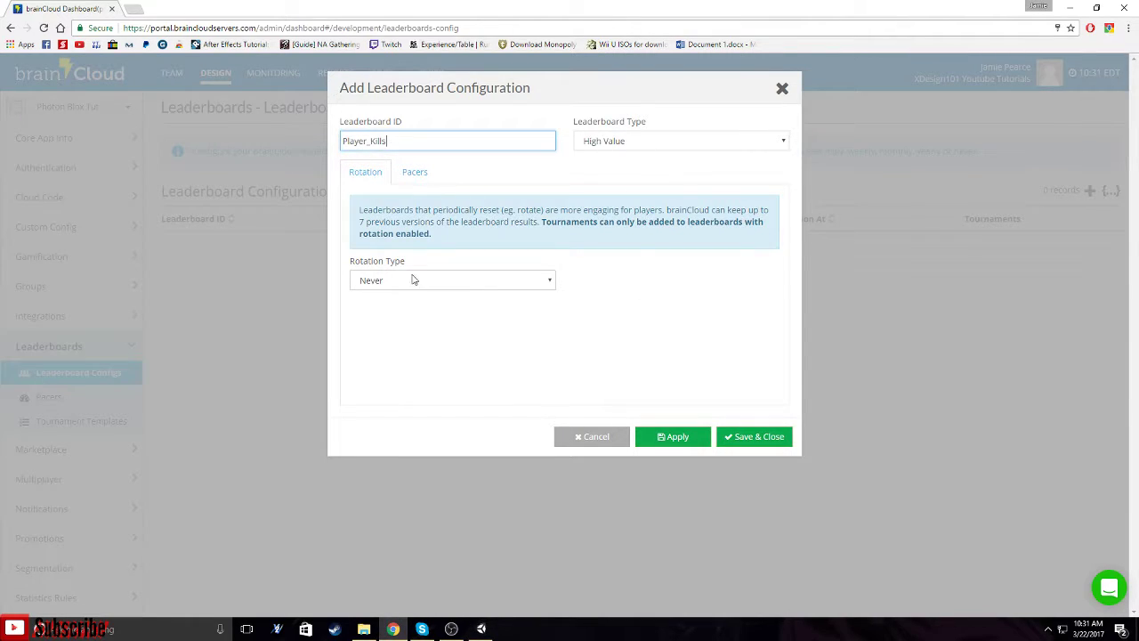
pyautogui.click(732, 444)
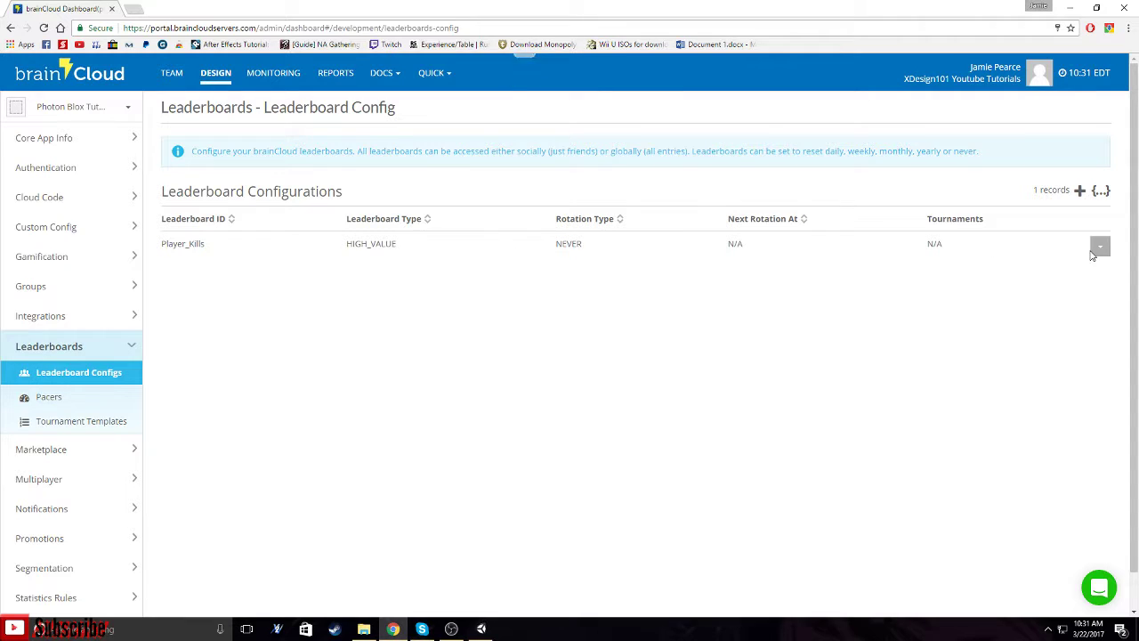
# Add and save a second leaderboard configuration with the ID Boss_Kills.
pyautogui.click(1079, 190)
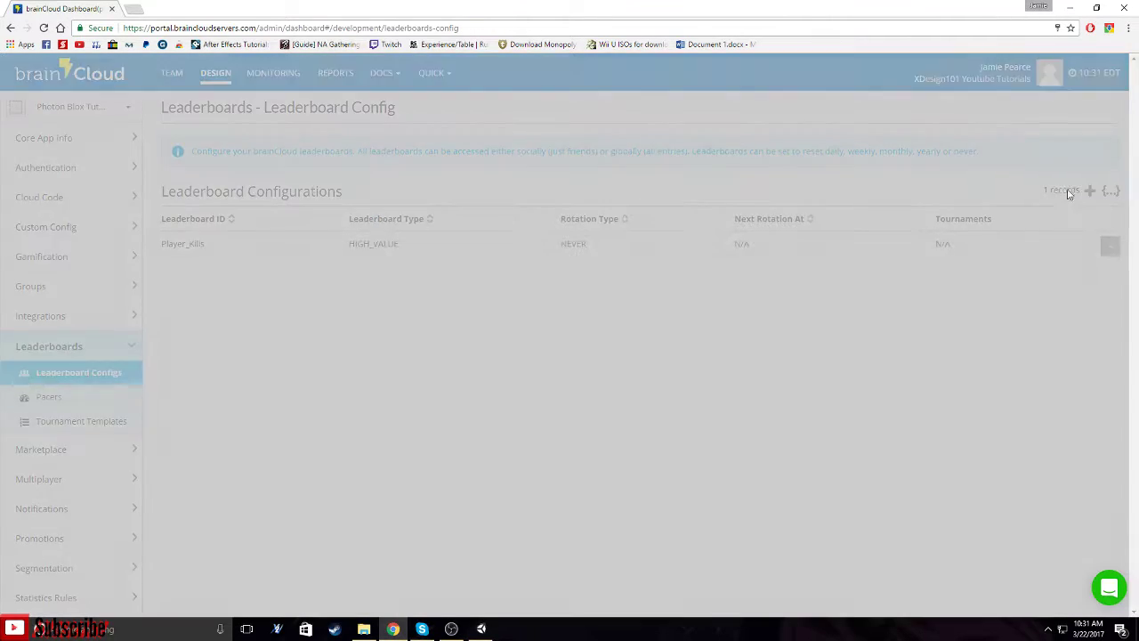
pyautogui.click(420, 144)
pyautogui.write('Boss_Kills')
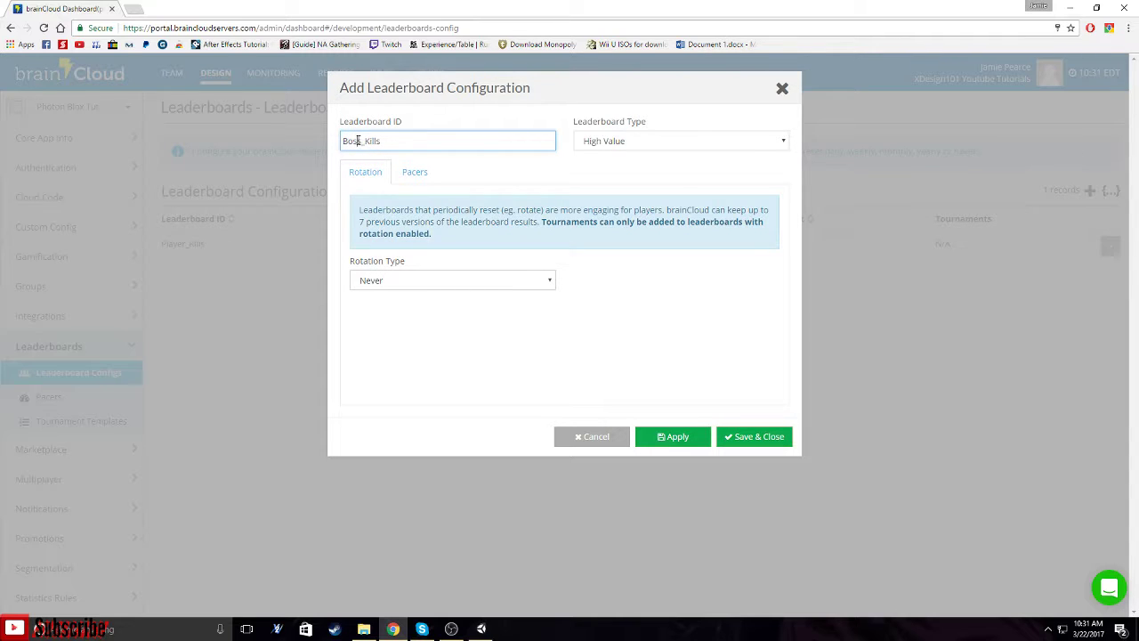
pyautogui.click(748, 436)
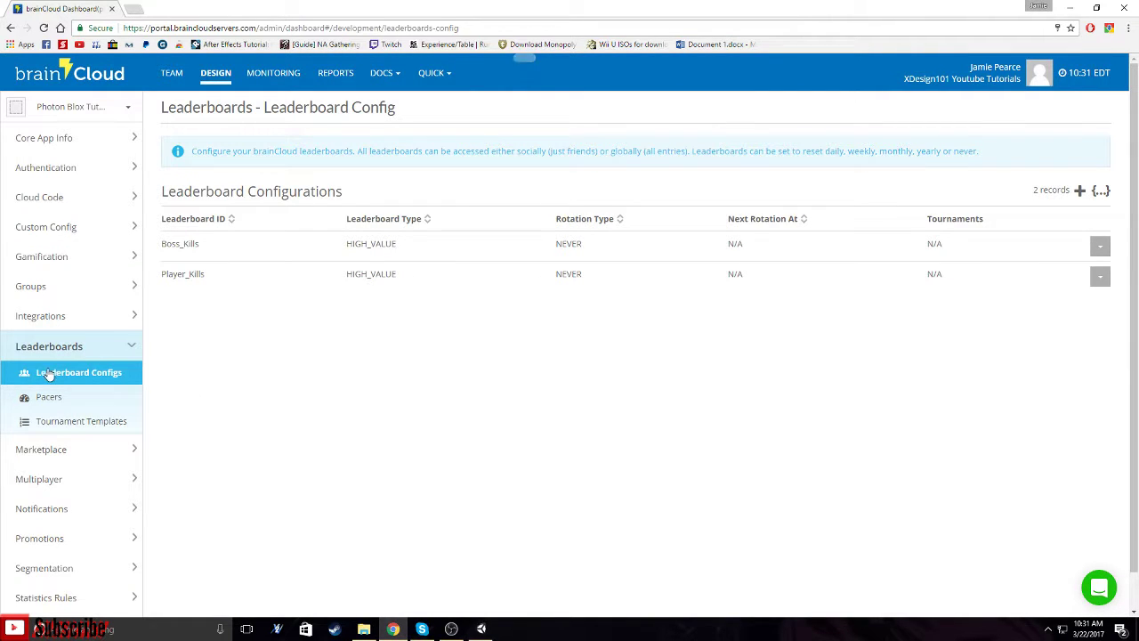
# Switch to Unity and compare the AutoSave blocks in the Logout event with those in On Update.
pyautogui.click(481, 630)
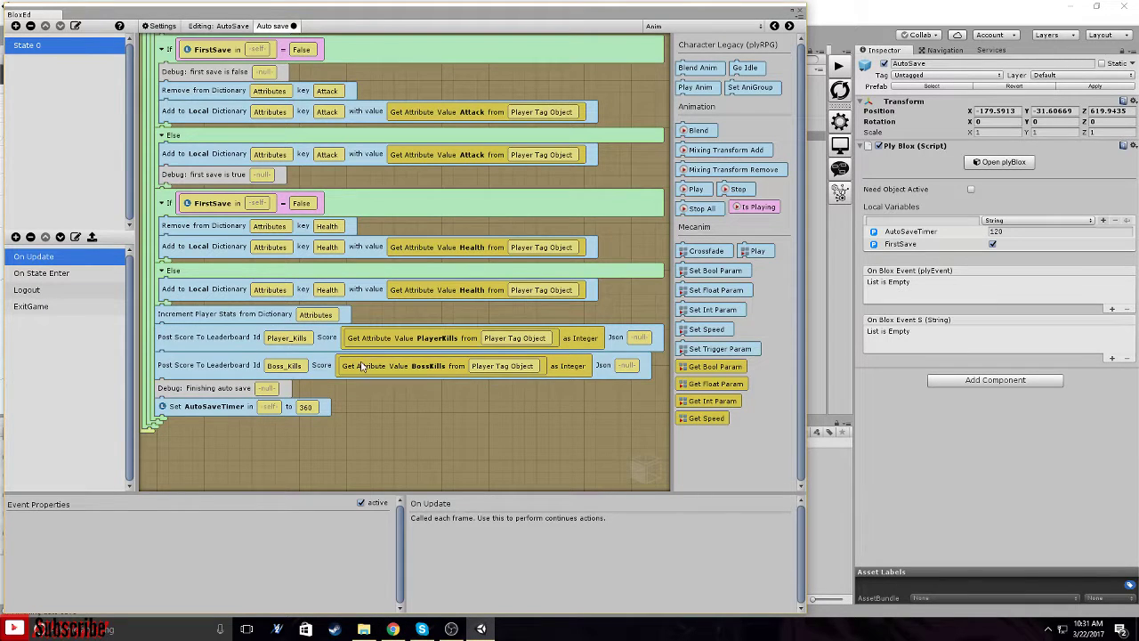
pyautogui.scroll(-6, 362, 366)
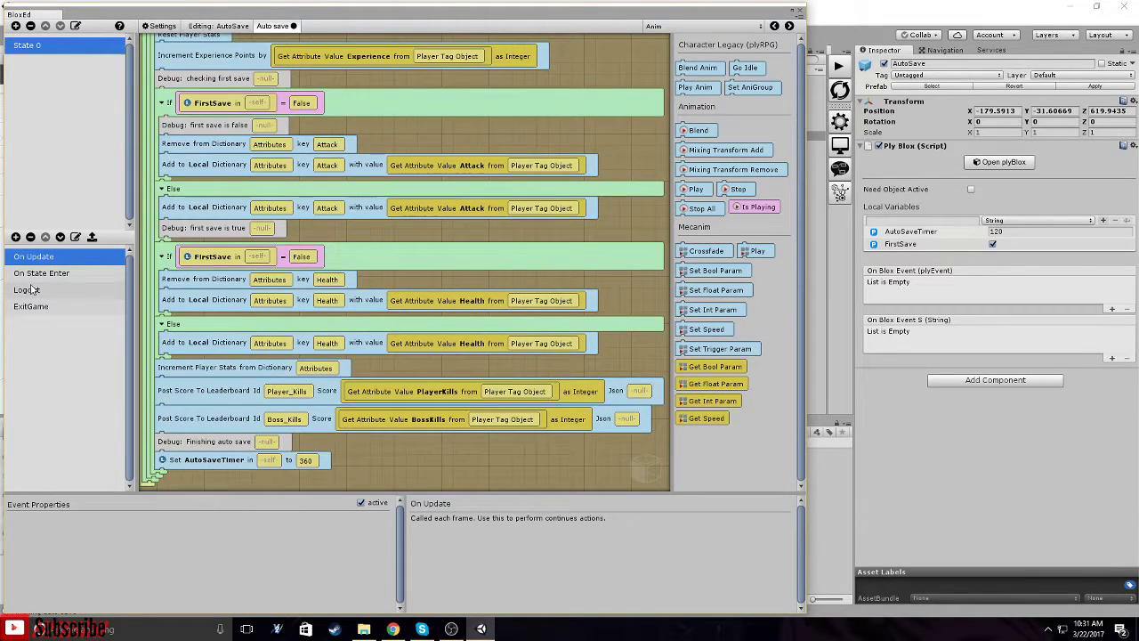
pyautogui.click(30, 292)
pyautogui.scroll(-3, 364, 273)
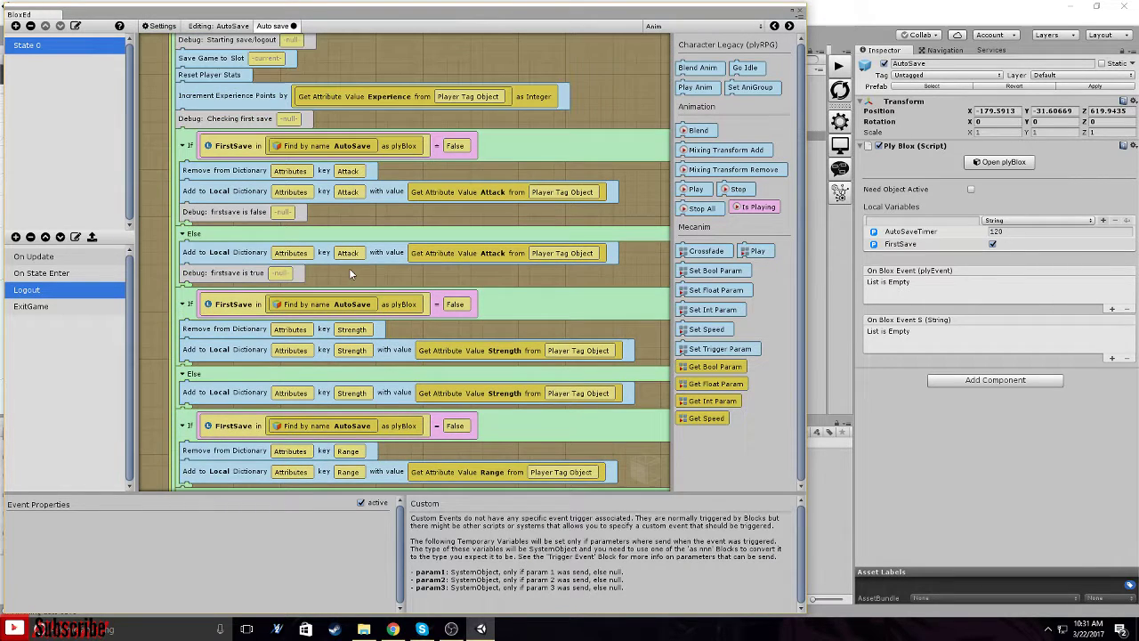
pyautogui.scroll(-4, 365, 273)
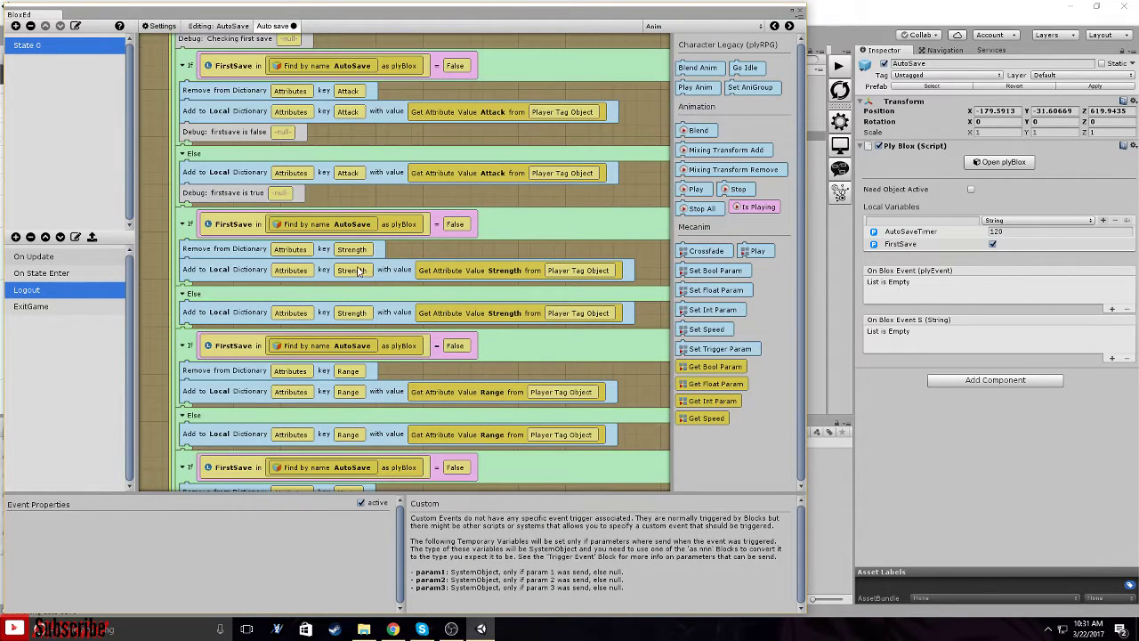
pyautogui.click(351, 250)
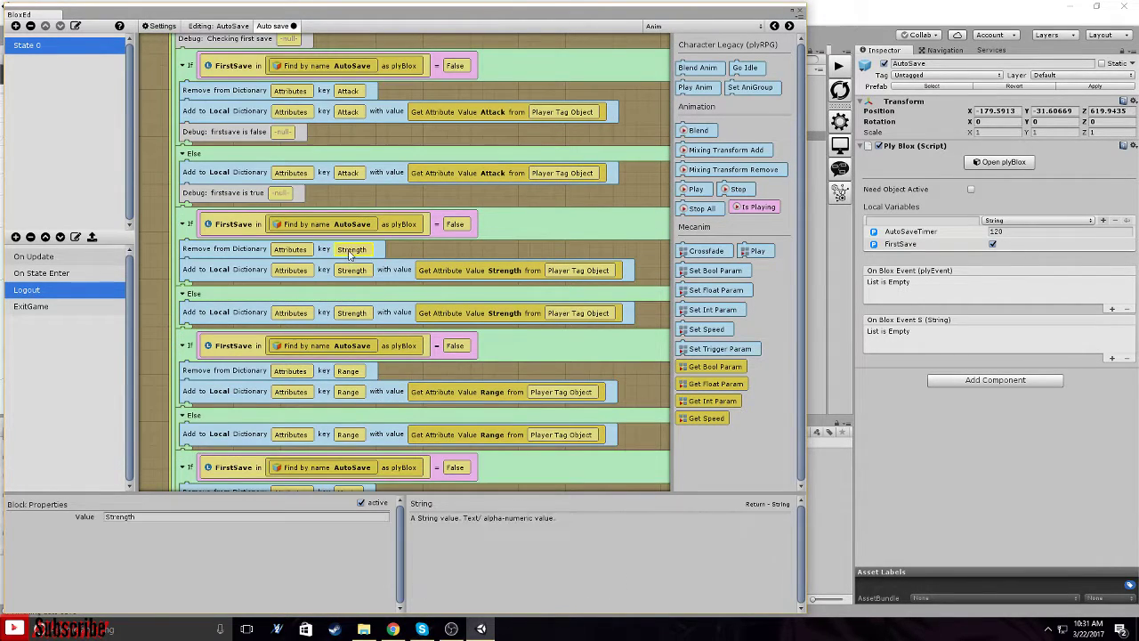
pyautogui.click(325, 516)
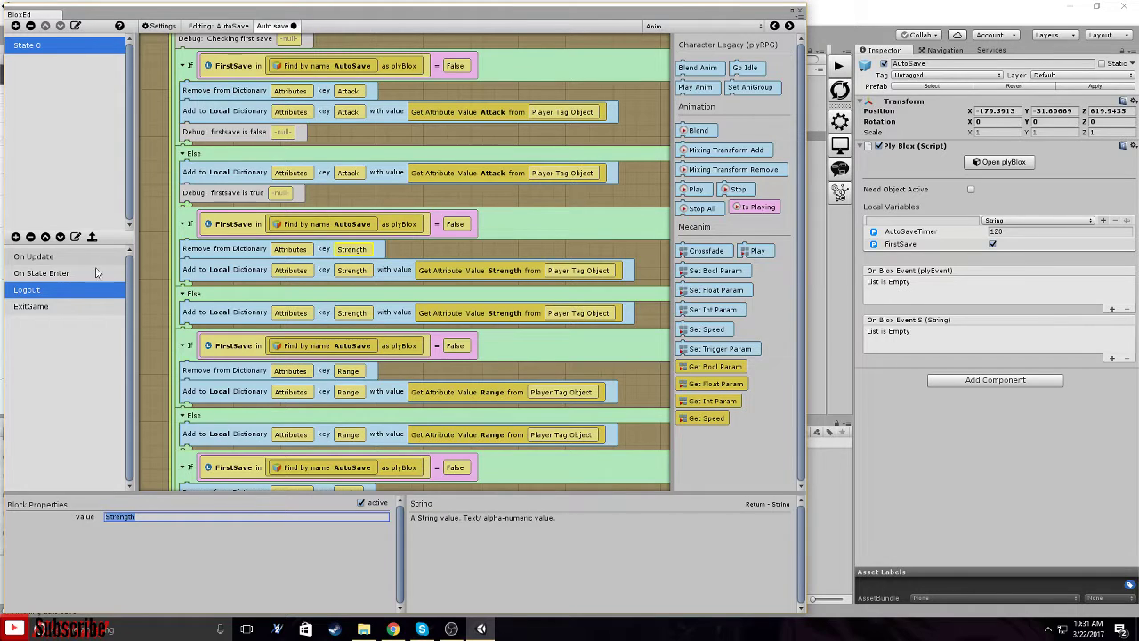
pyautogui.click(29, 257)
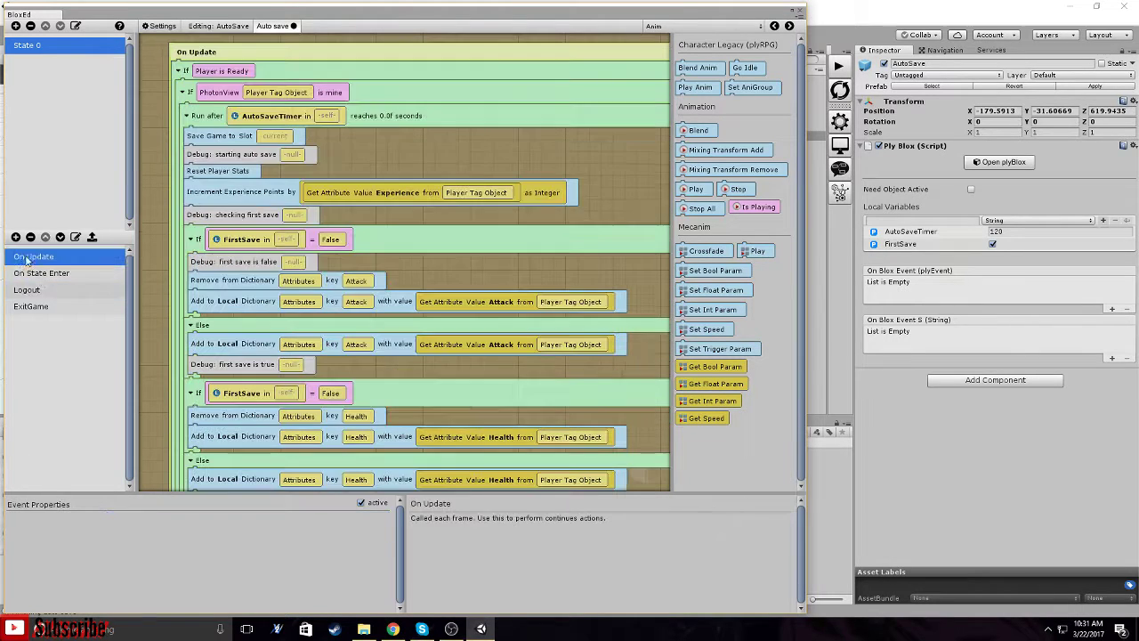
# Close the block editor and apply the AutoSave object's changes to its prefab.
pyautogui.click(798, 13)
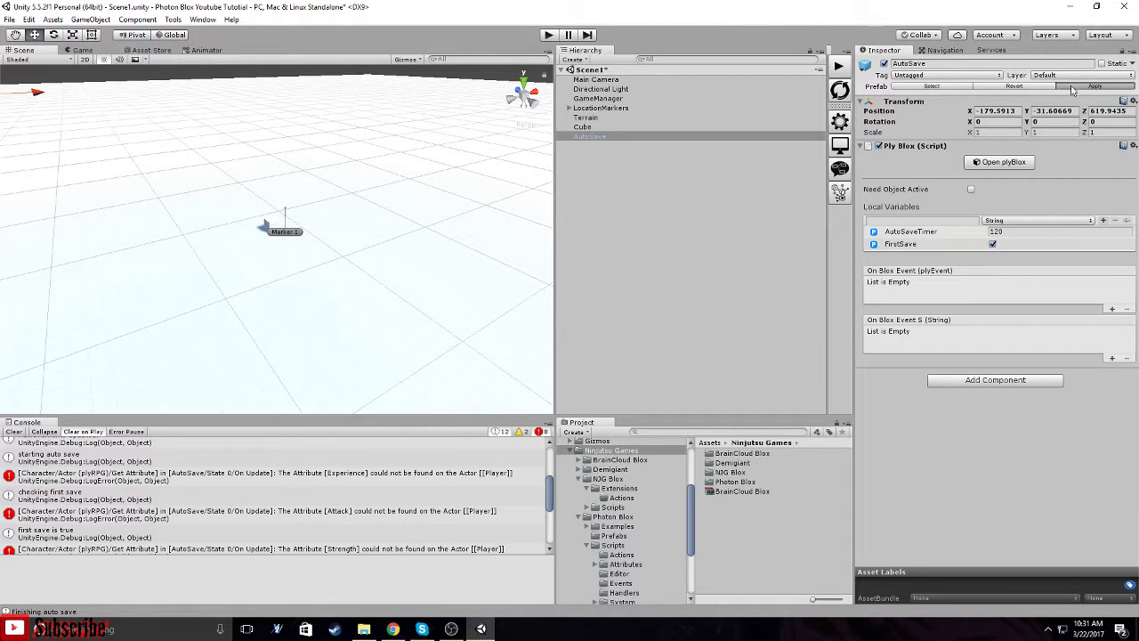
pyautogui.click(661, 269)
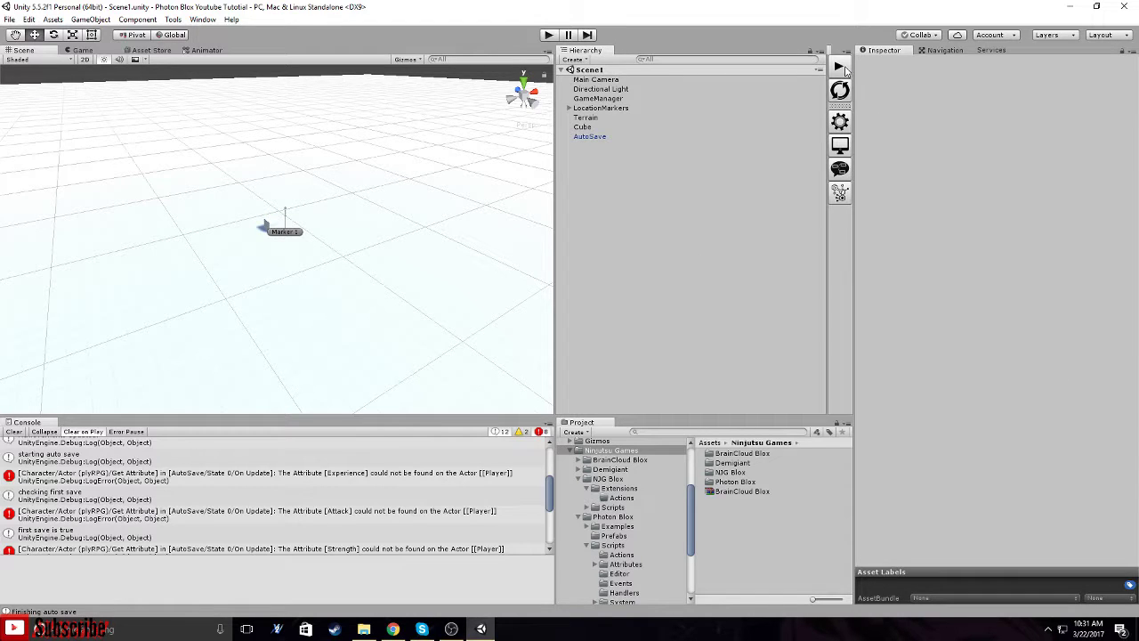
# Run the game from the login scene, log in with the prefilled account and start playing.
pyautogui.click(842, 69)
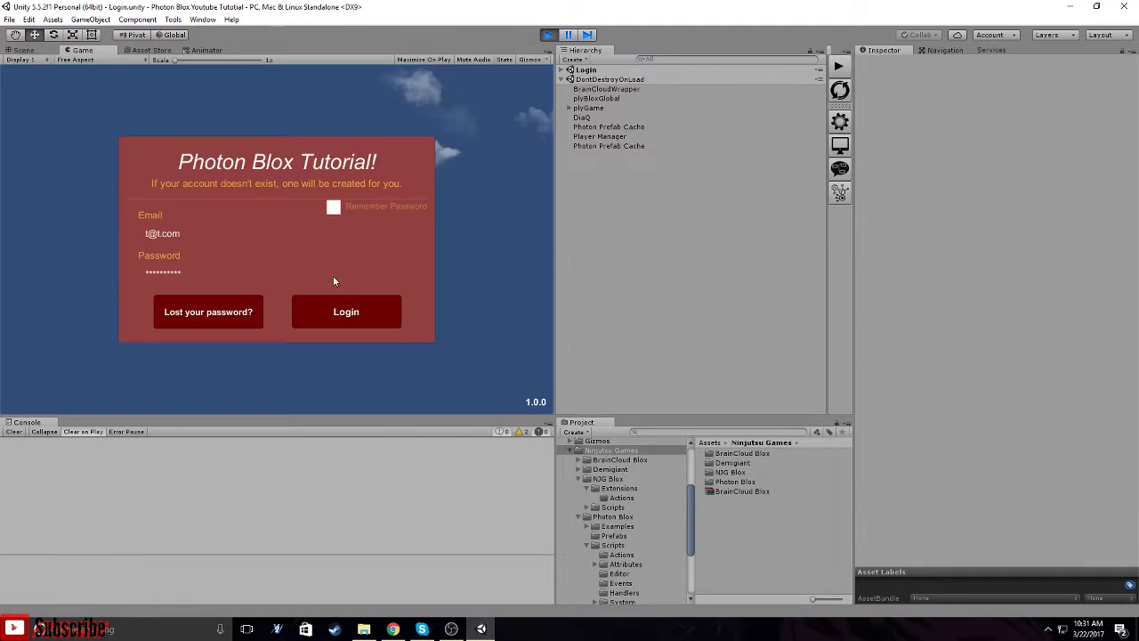
pyautogui.click(340, 312)
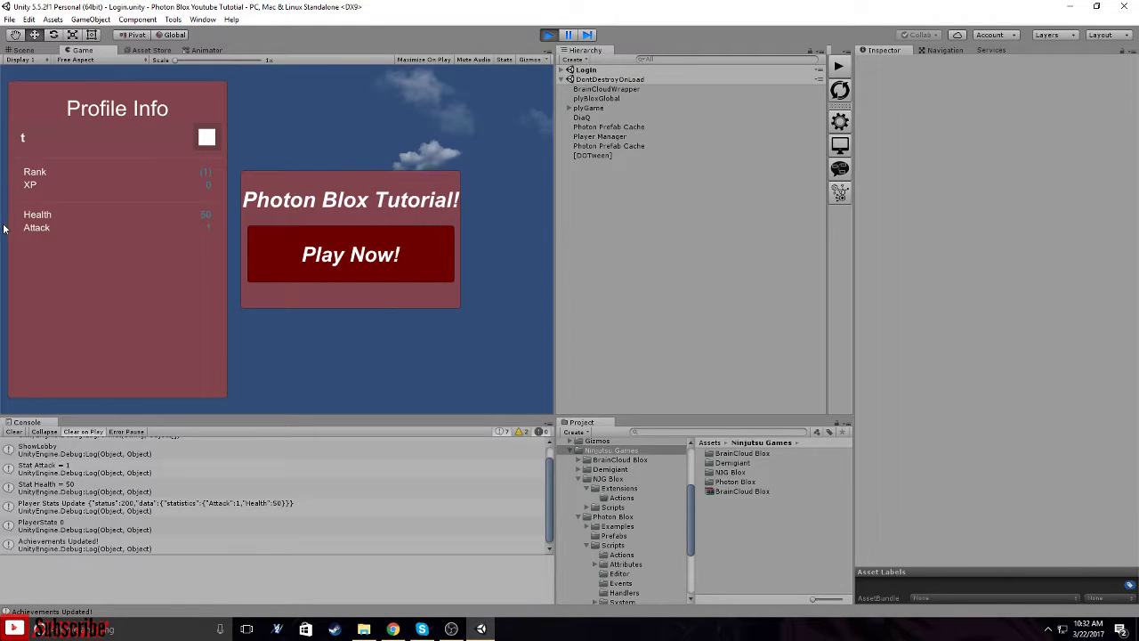
pyautogui.click(347, 258)
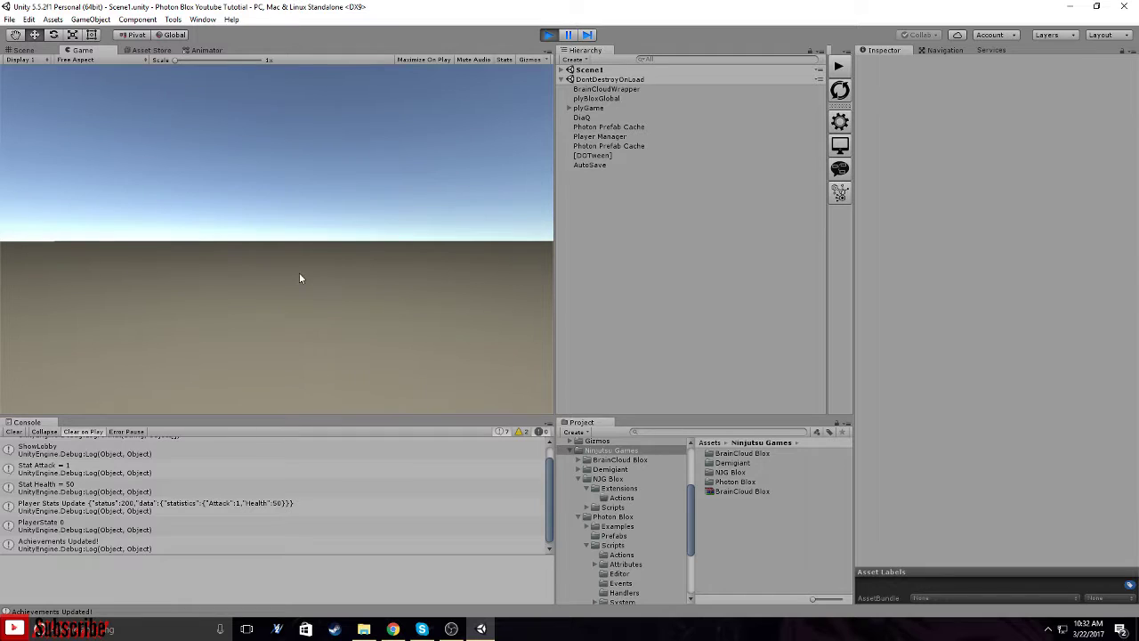
pyautogui.click(381, 305)
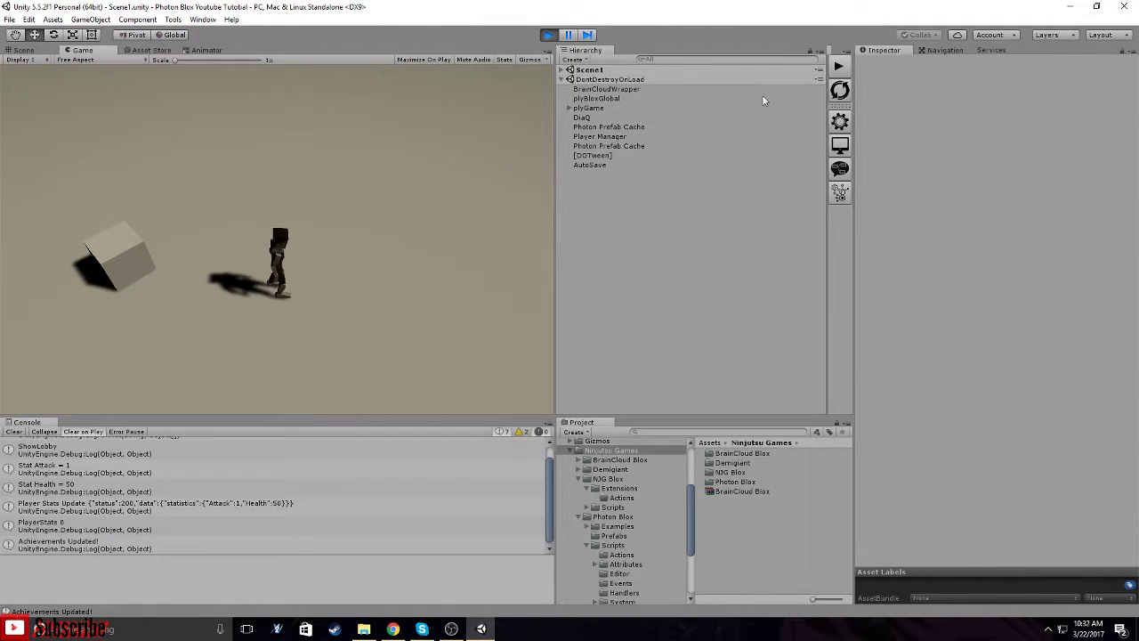
# Change the running AutoSave object's AutoSaveTimer to trigger an auto save, and stop the game.
pyautogui.click(641, 165)
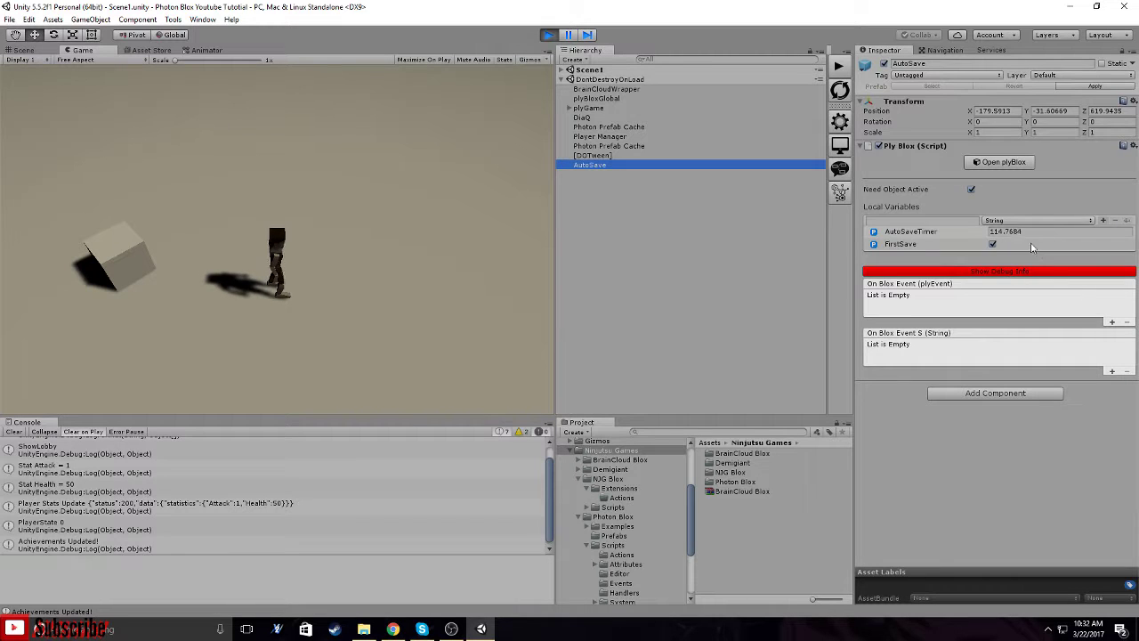
pyautogui.click(1034, 232)
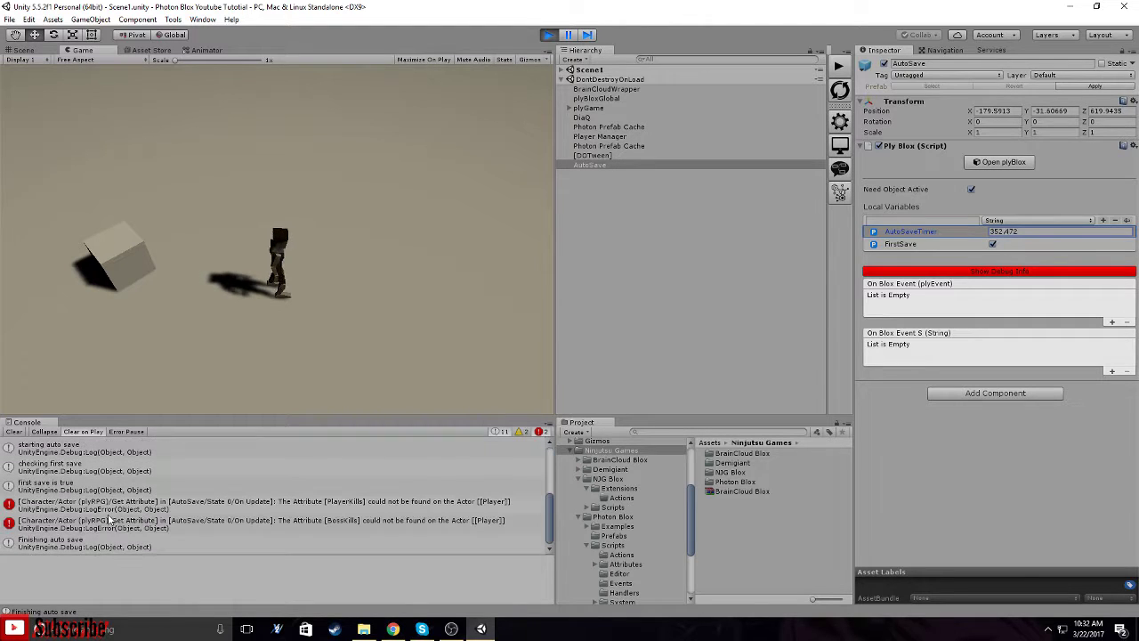
pyautogui.hotkey('ctrl', 'p')
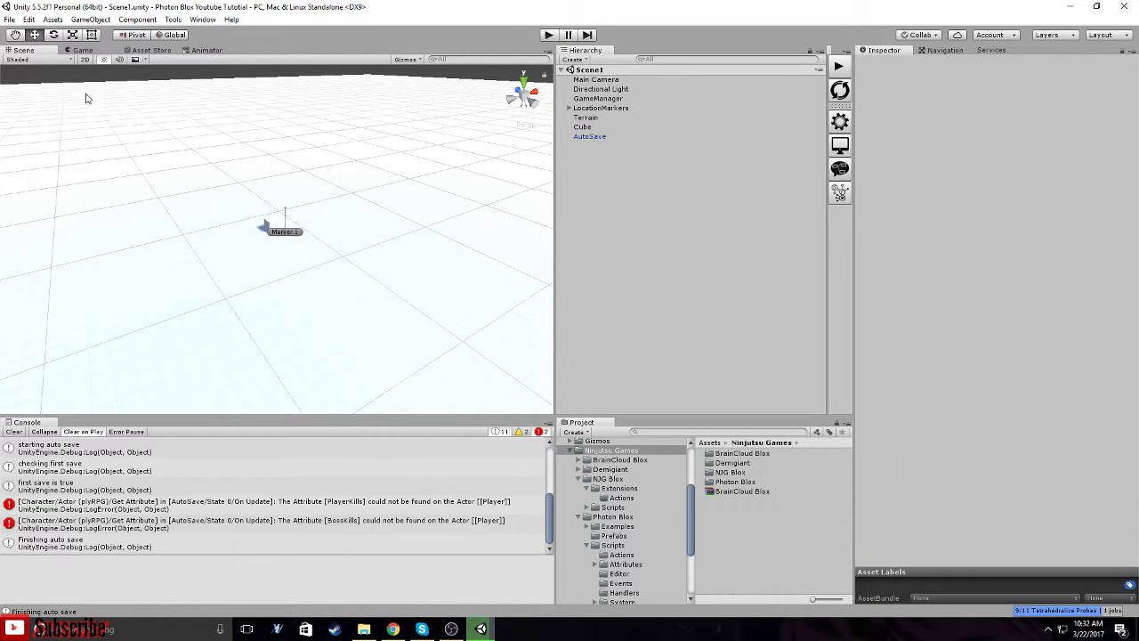
# Rerun the game and log in to check the saved Health and Attack in the profile before entering play.
pyautogui.click(839, 68)
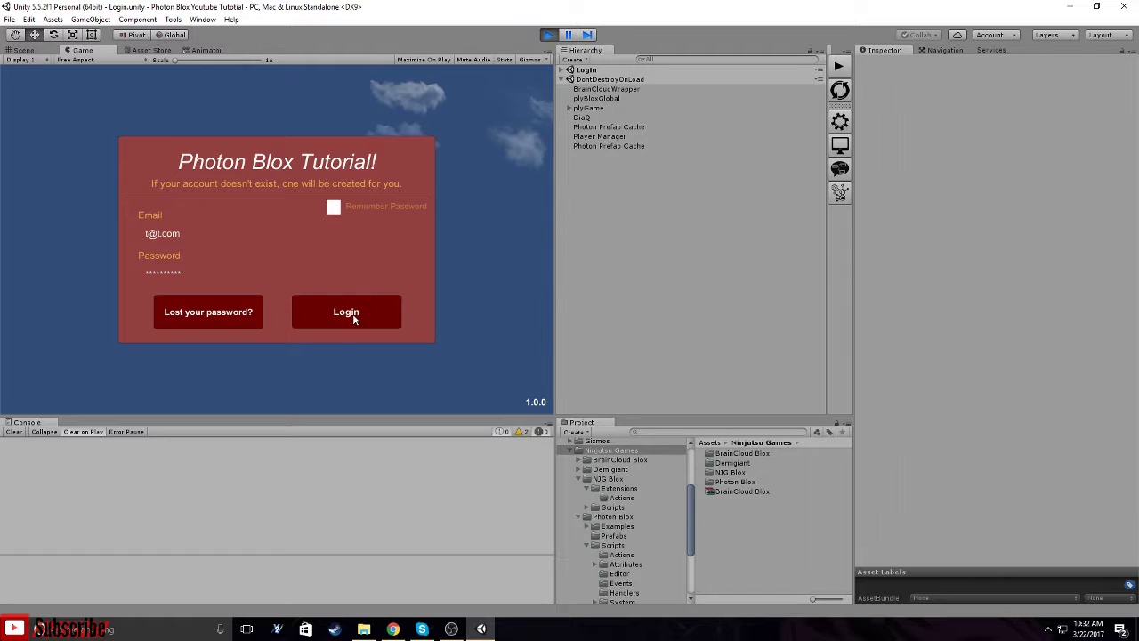
pyautogui.click(353, 318)
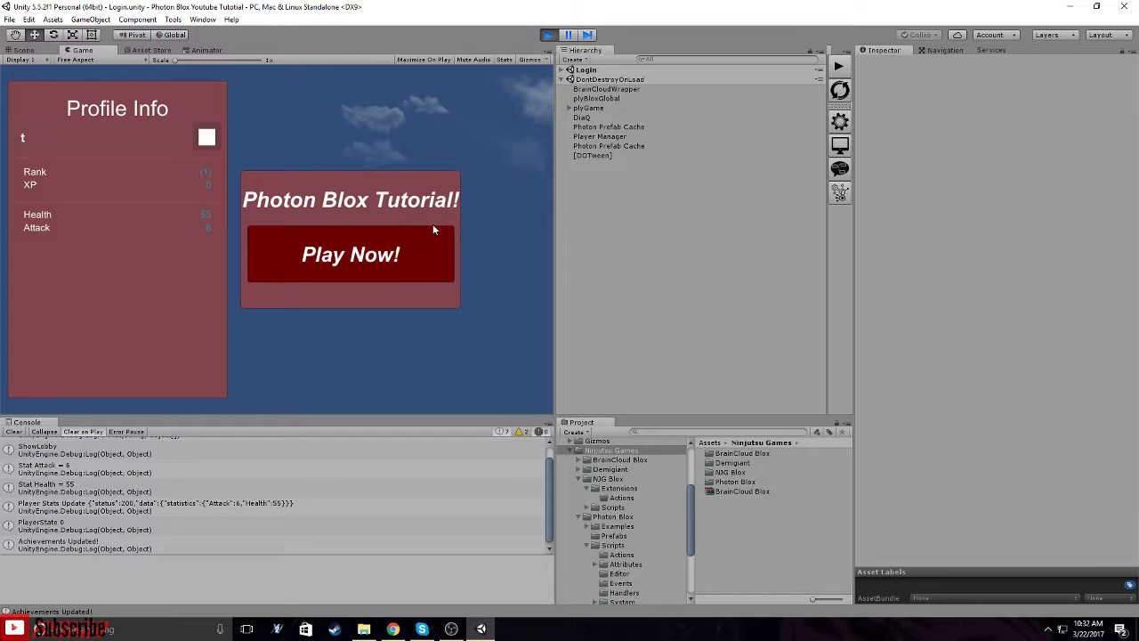
pyautogui.click(370, 255)
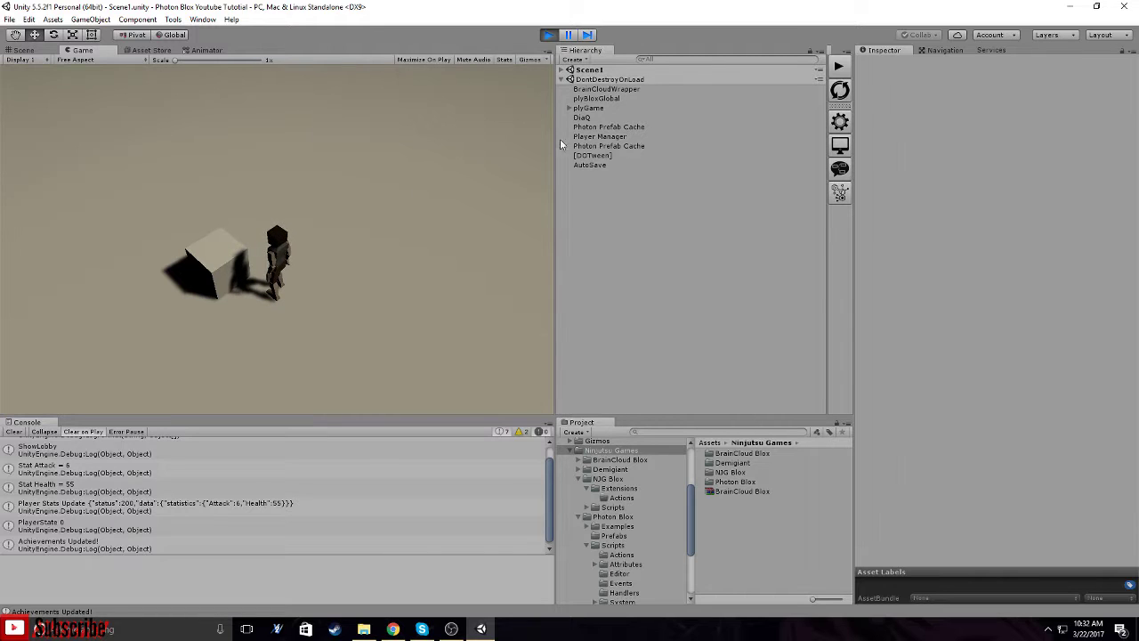
# Inspect the spawned Player's attributes in the Actor debug info under Photon Characters, and stop the game.
pyautogui.click(561, 70)
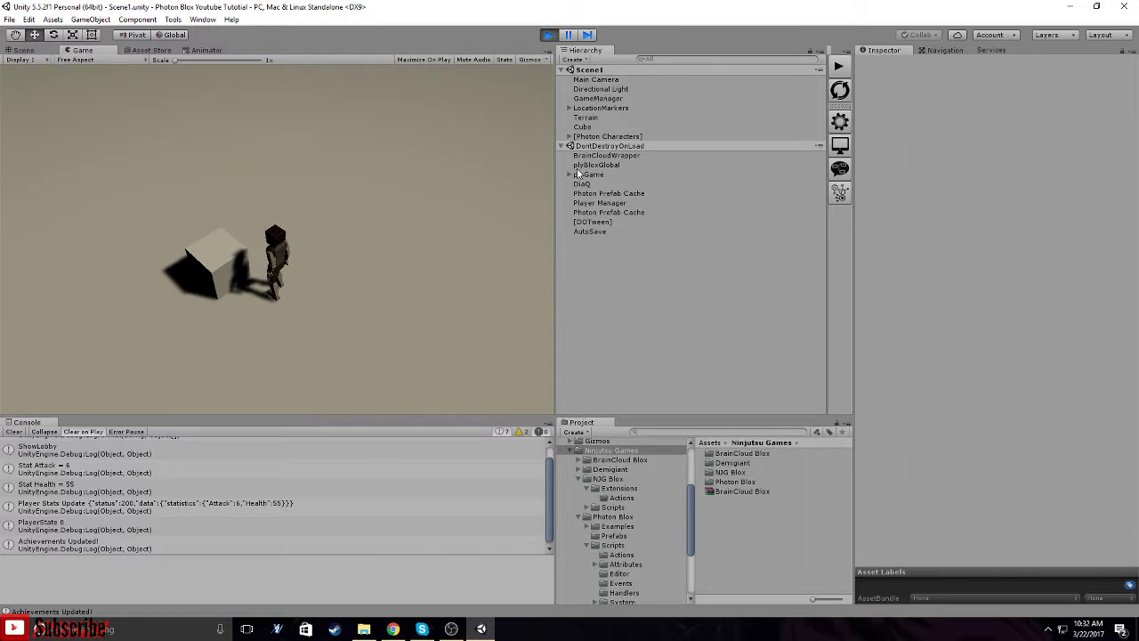
pyautogui.click(568, 136)
pyautogui.click(595, 146)
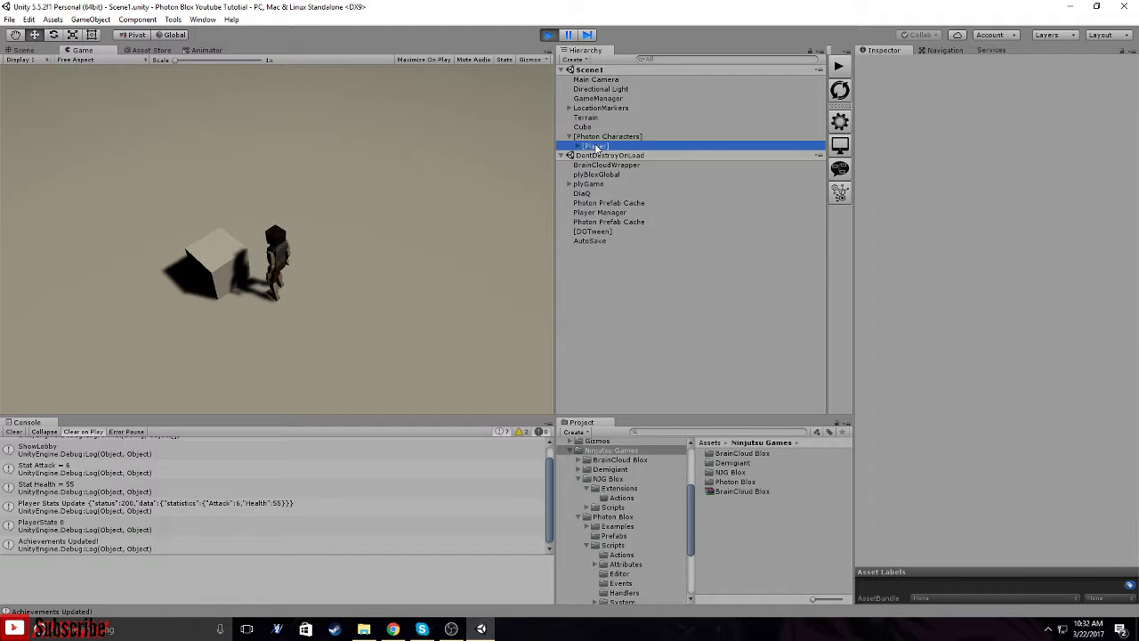
pyautogui.click(1008, 333)
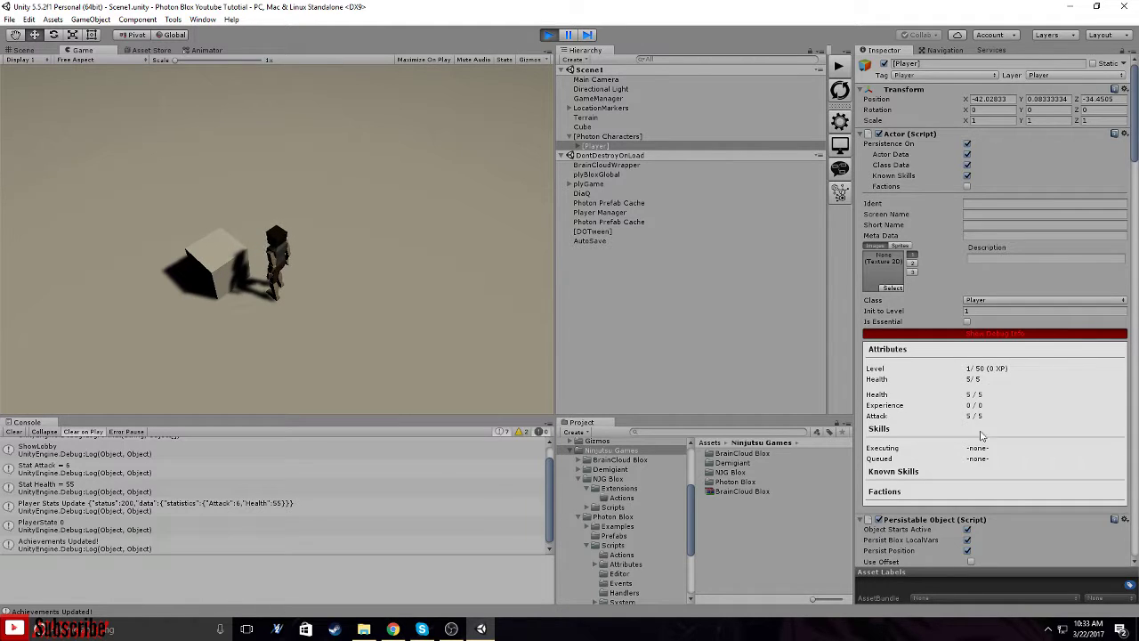
pyautogui.click(549, 36)
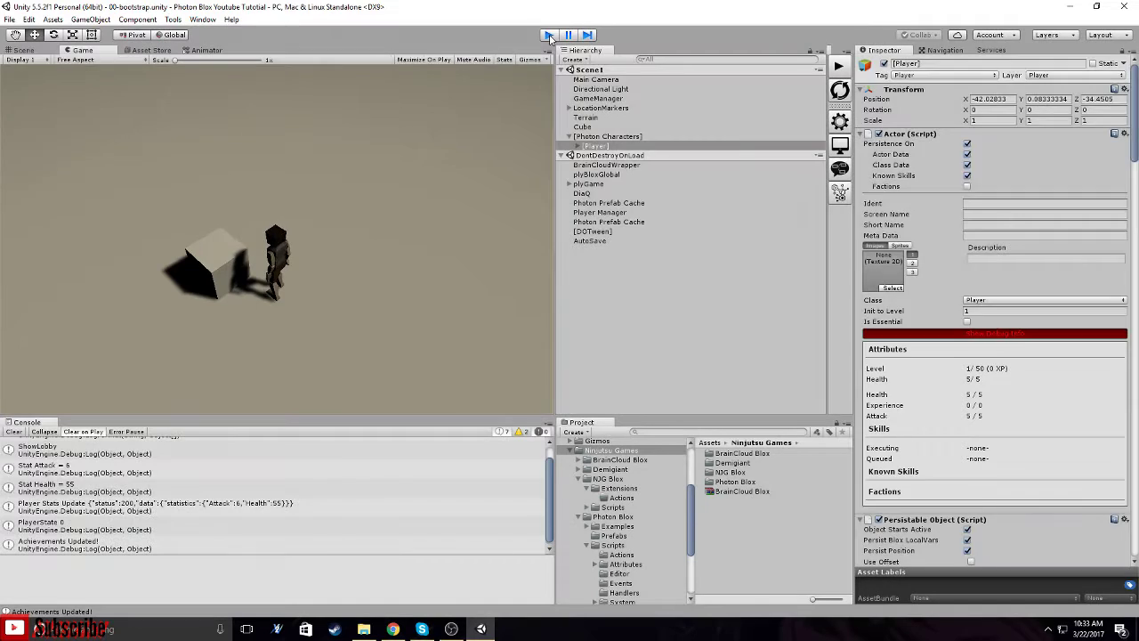
# Switch to the brainCloud dashboard and set the Attack user statistic's minimum and initial values to 0, saving the rule.
pyautogui.moveTo(451, 629)
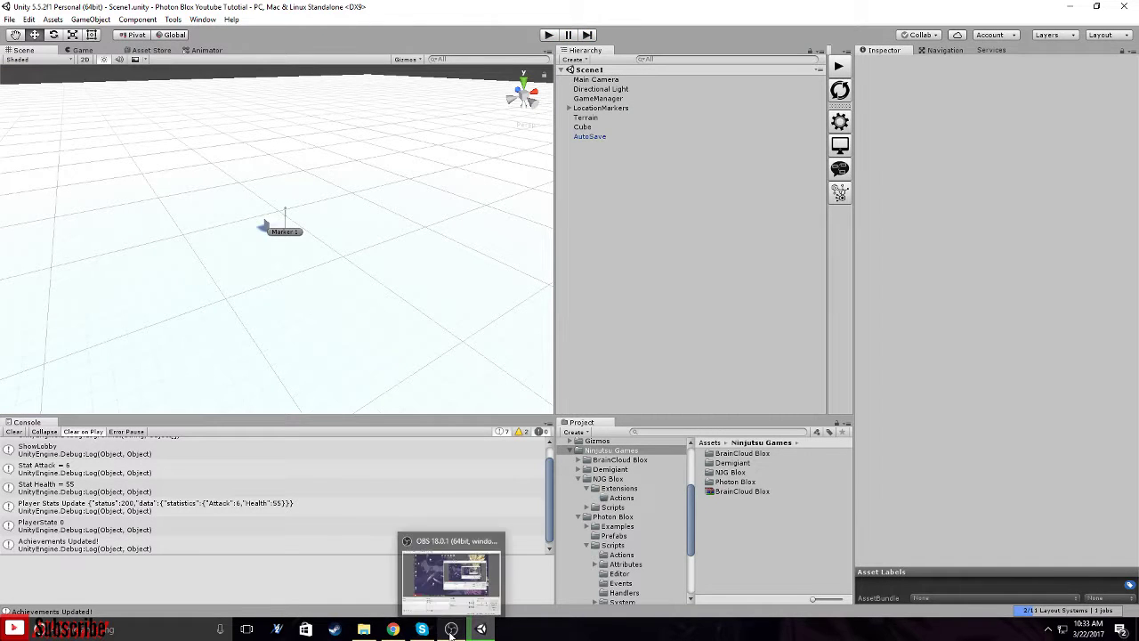
pyautogui.click(393, 629)
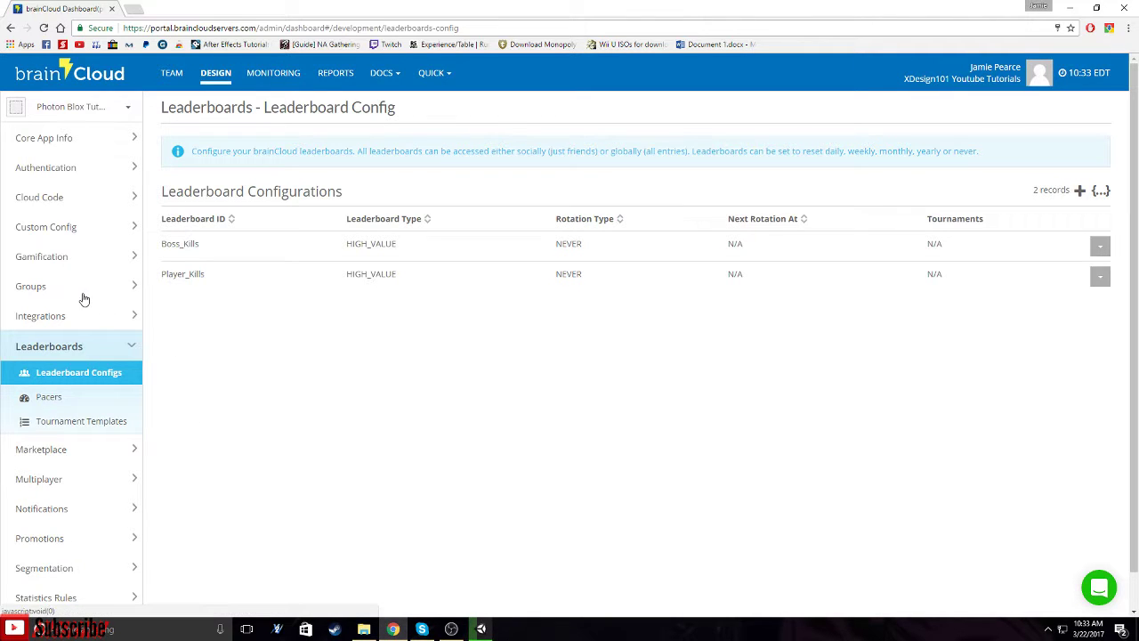
pyautogui.scroll(-1, 80, 318)
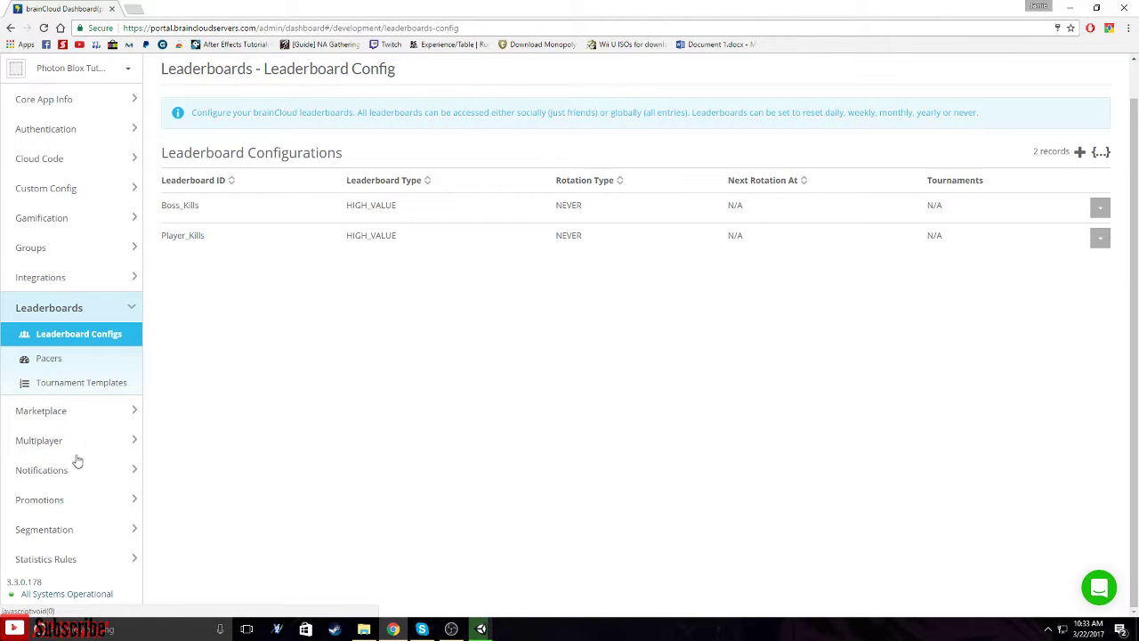
pyautogui.click(56, 561)
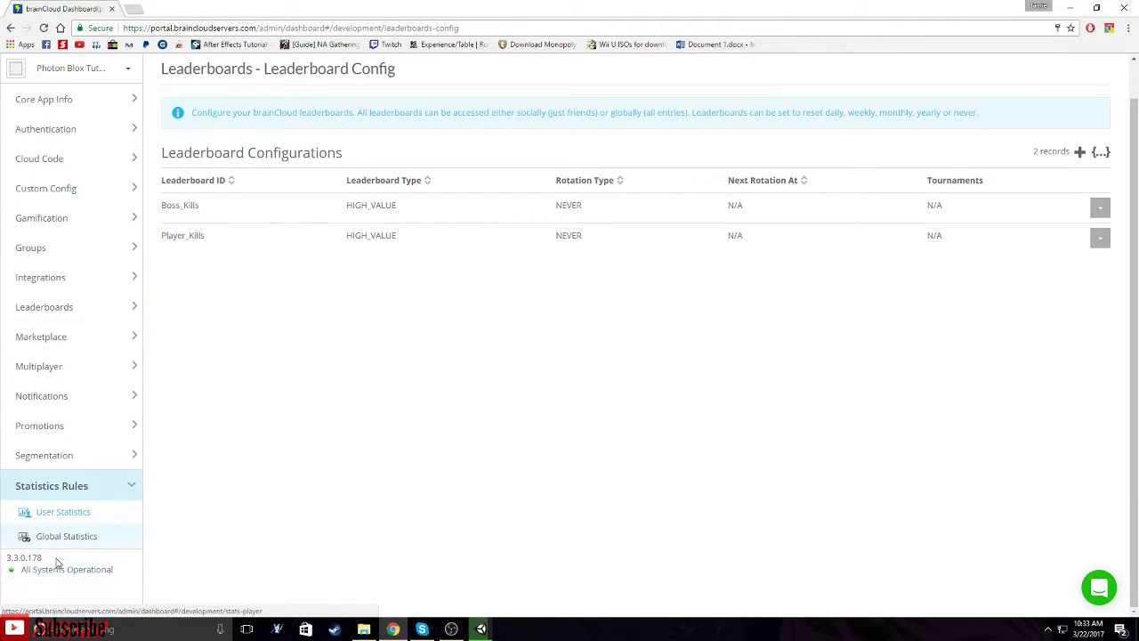
pyautogui.click(90, 513)
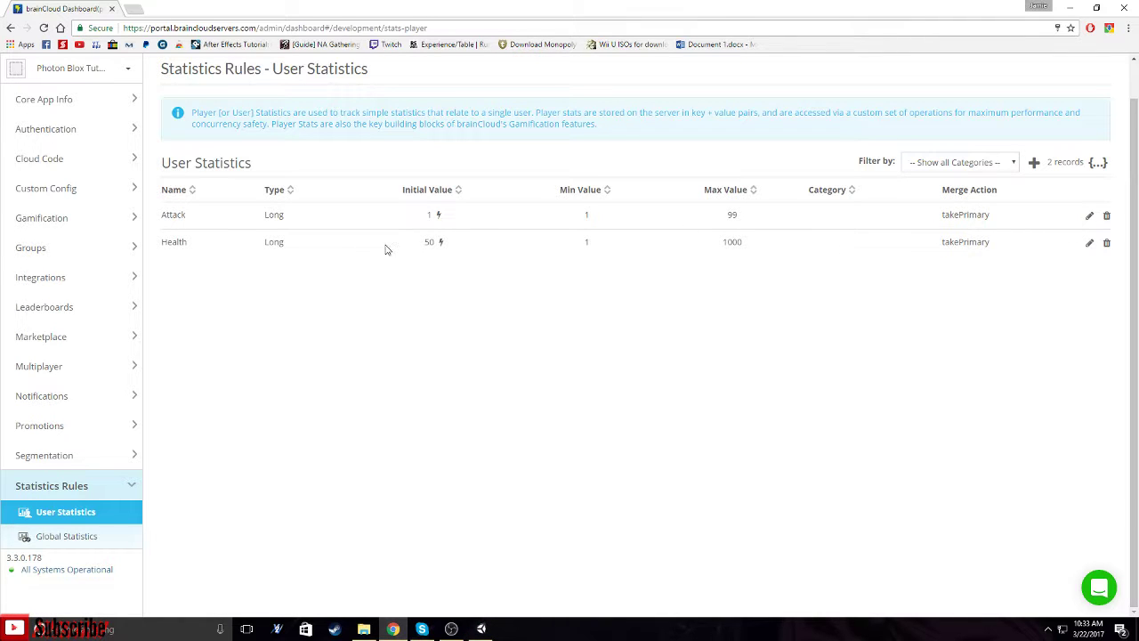
pyautogui.click(1089, 216)
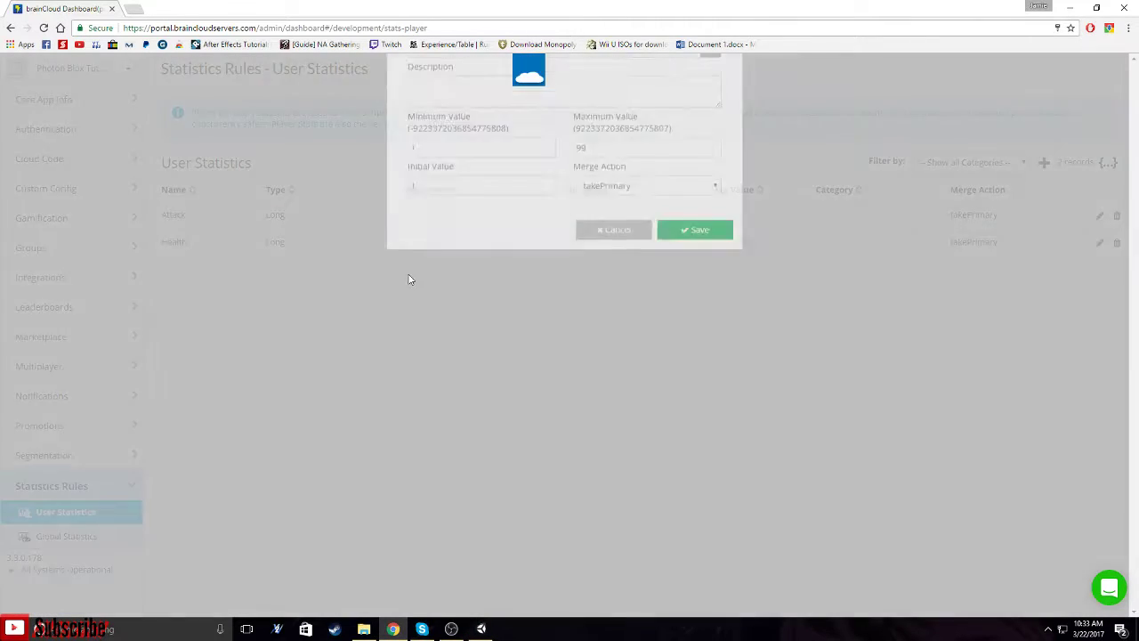
pyautogui.write('0')
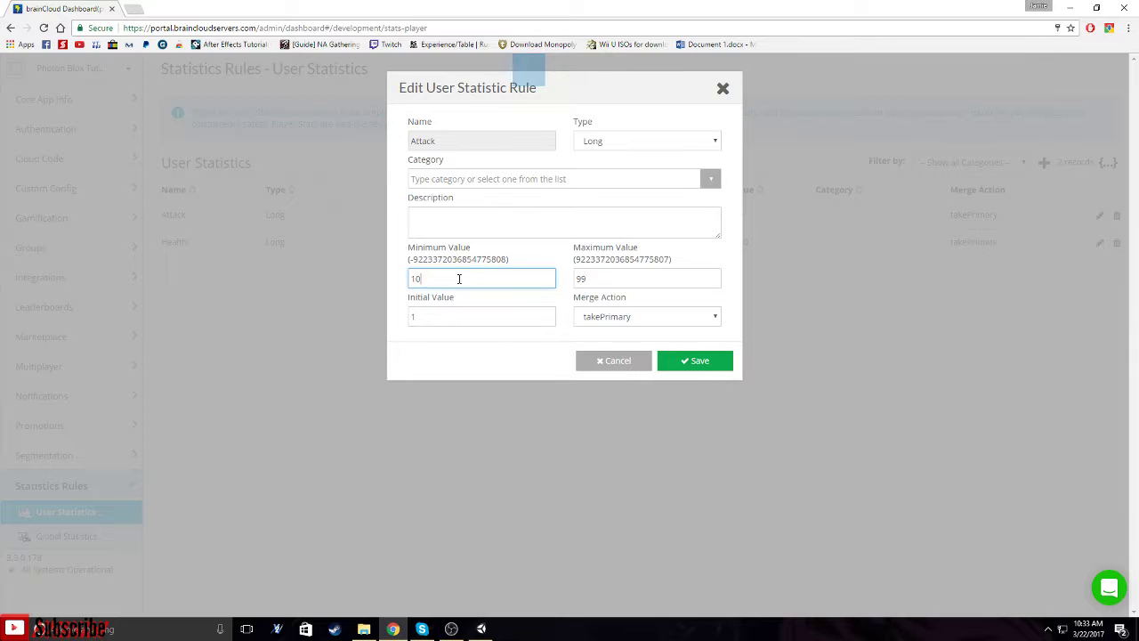
pyautogui.press('Tab')
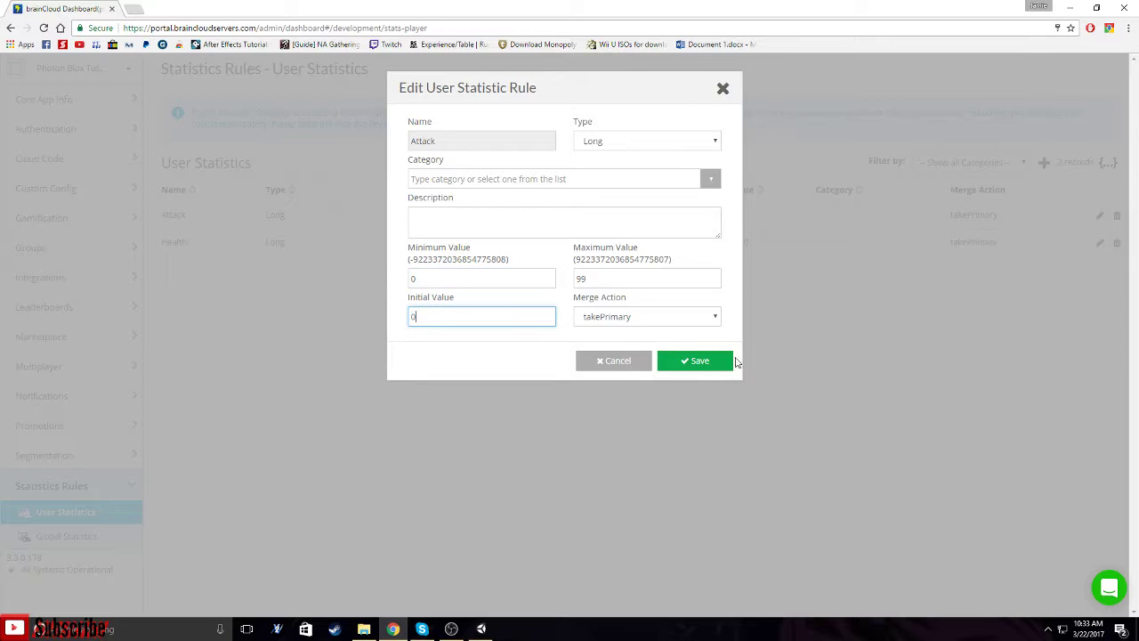
pyautogui.click(732, 361)
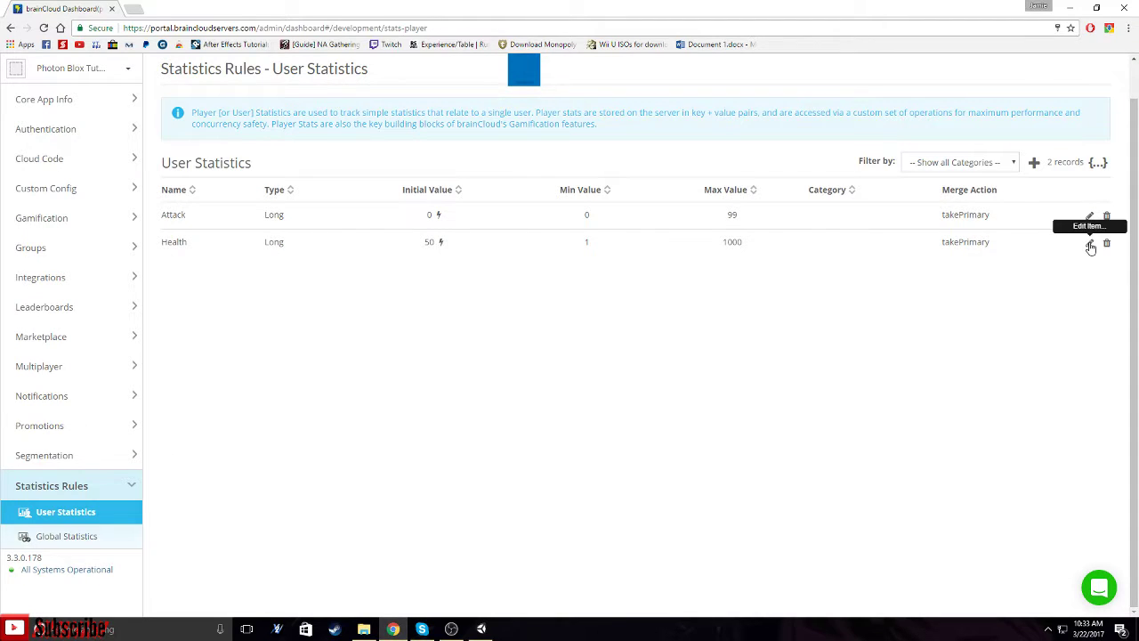
# Set the Health user statistic's minimum and initial values to 0 and save the rule.
pyautogui.click(1090, 247)
pyautogui.moveTo(463, 279); pyautogui.dragTo(367, 280)
pyautogui.write('0')
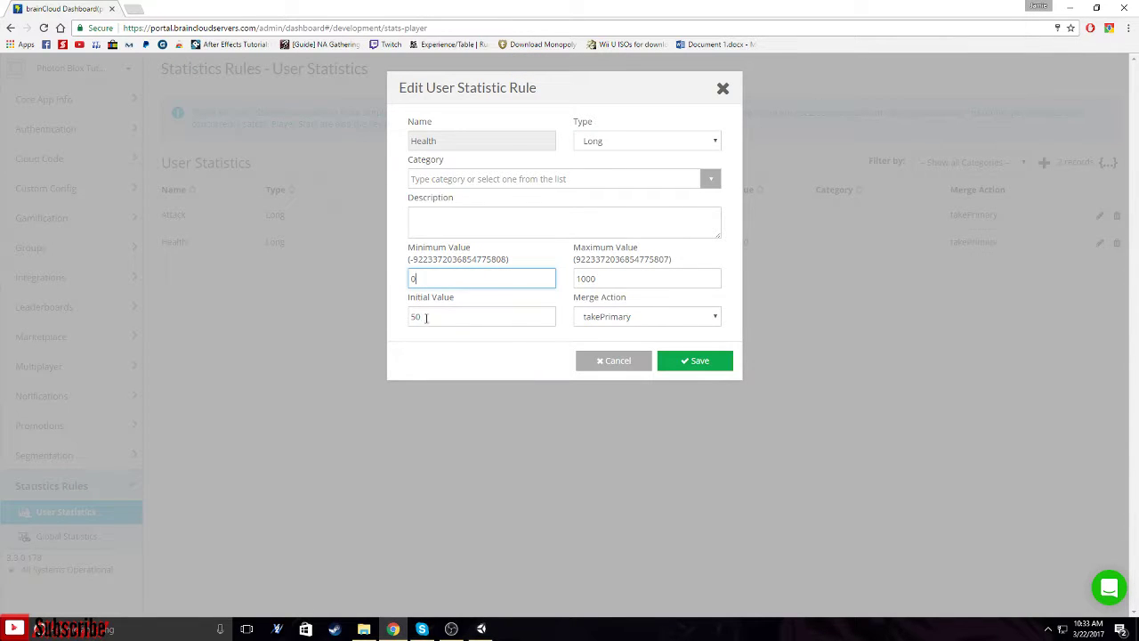
pyautogui.press('Tab')
pyautogui.write('0')
pyautogui.click(693, 360)
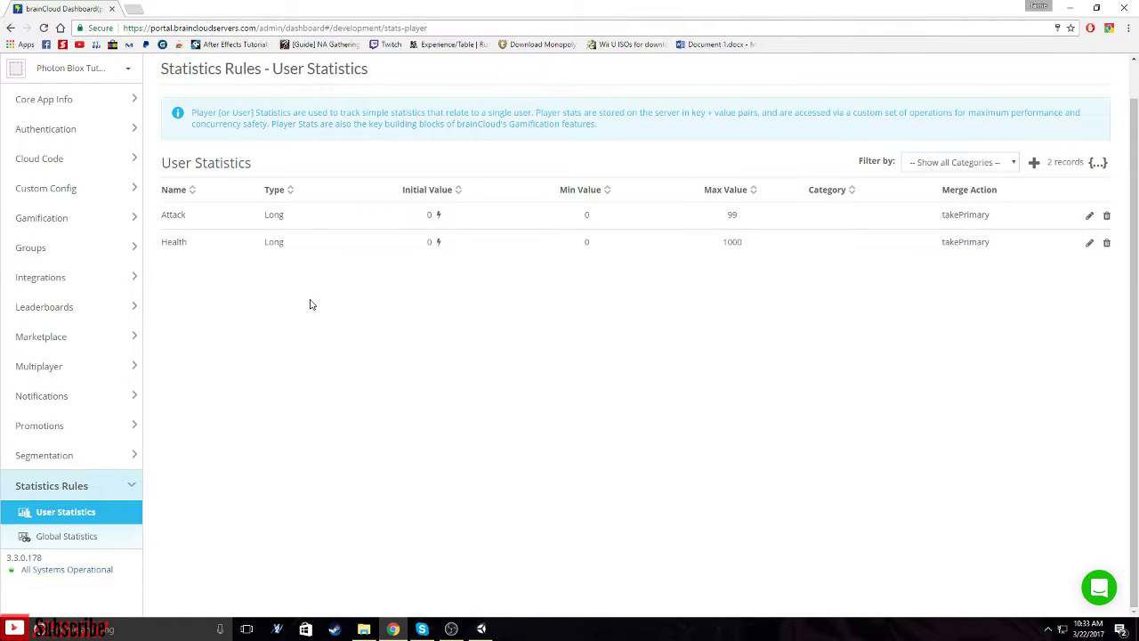
pyautogui.scroll(1, 282, 266)
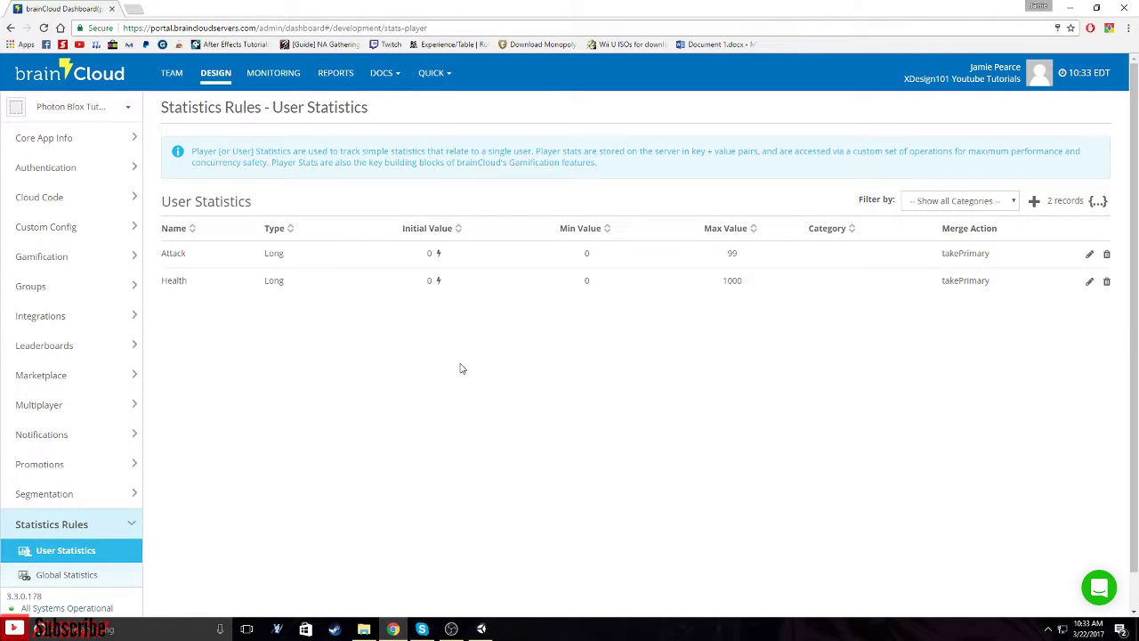
# Switch back to Unity, run the game, and log in to enter play and walk the character around.
pyautogui.hotkey('ctrl', 's')
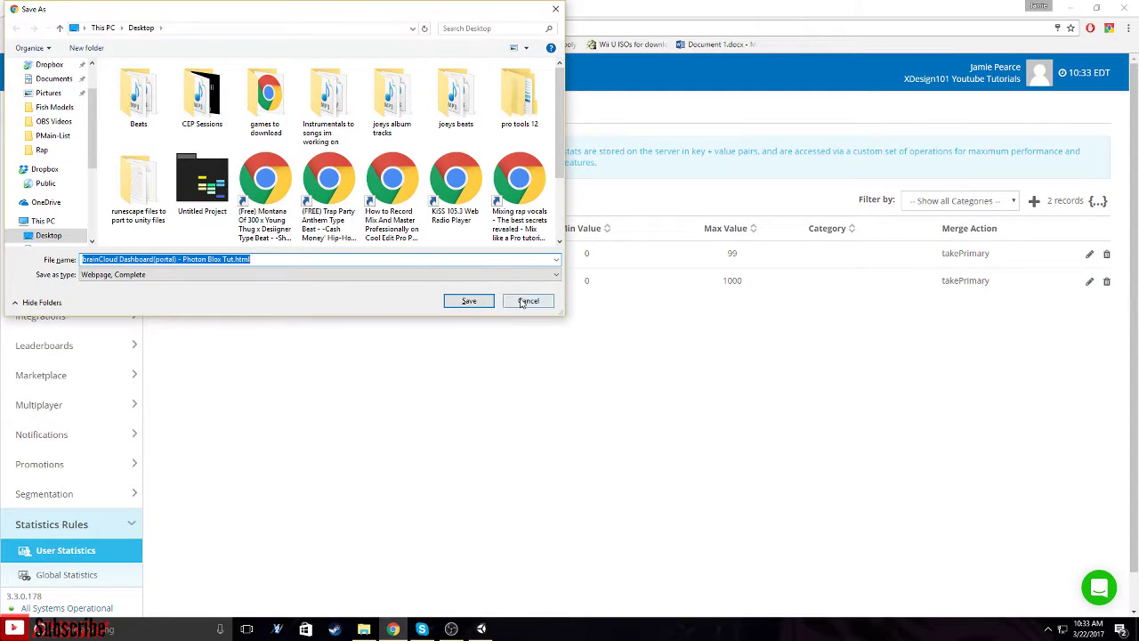
pyautogui.click(529, 300)
pyautogui.hotkey('alt', 'Tab')
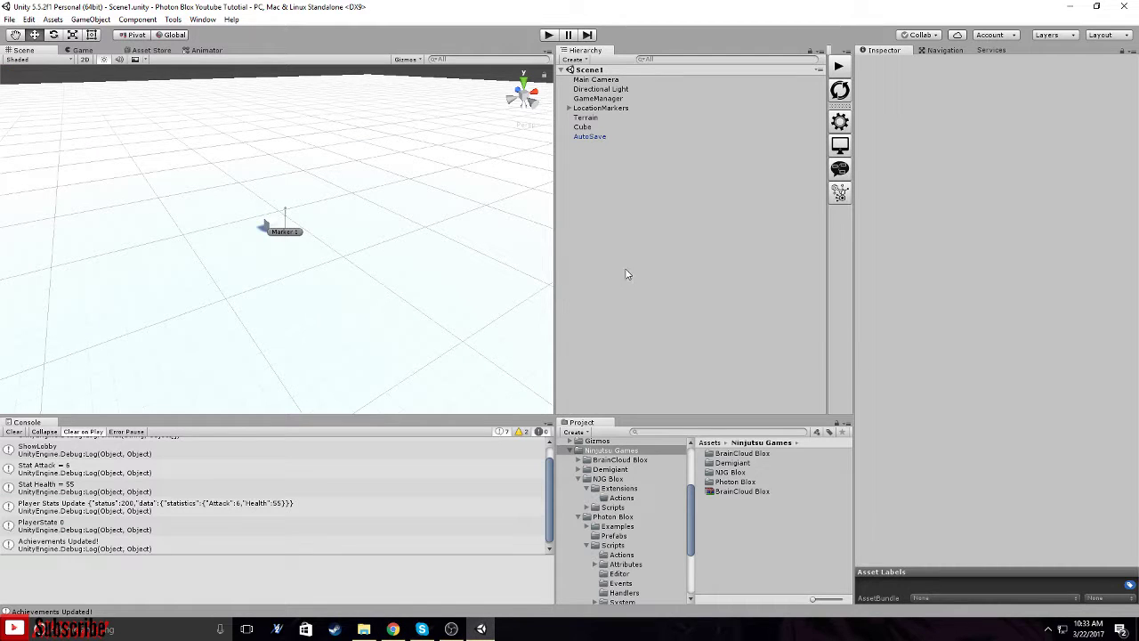
pyautogui.click(840, 70)
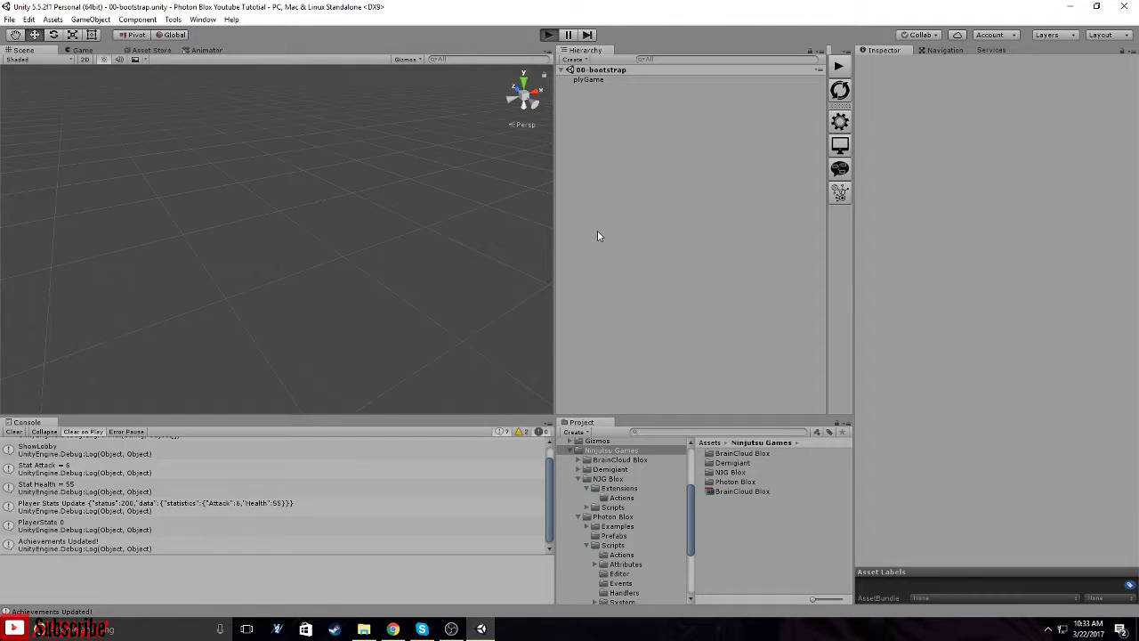
pyautogui.click(365, 311)
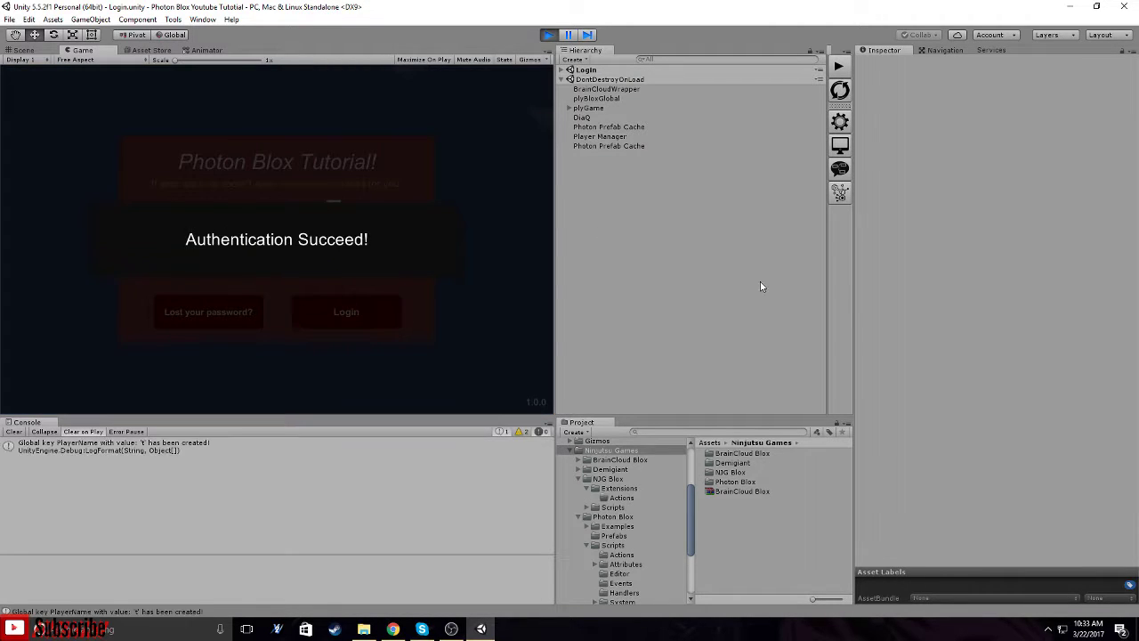
pyautogui.click(351, 254)
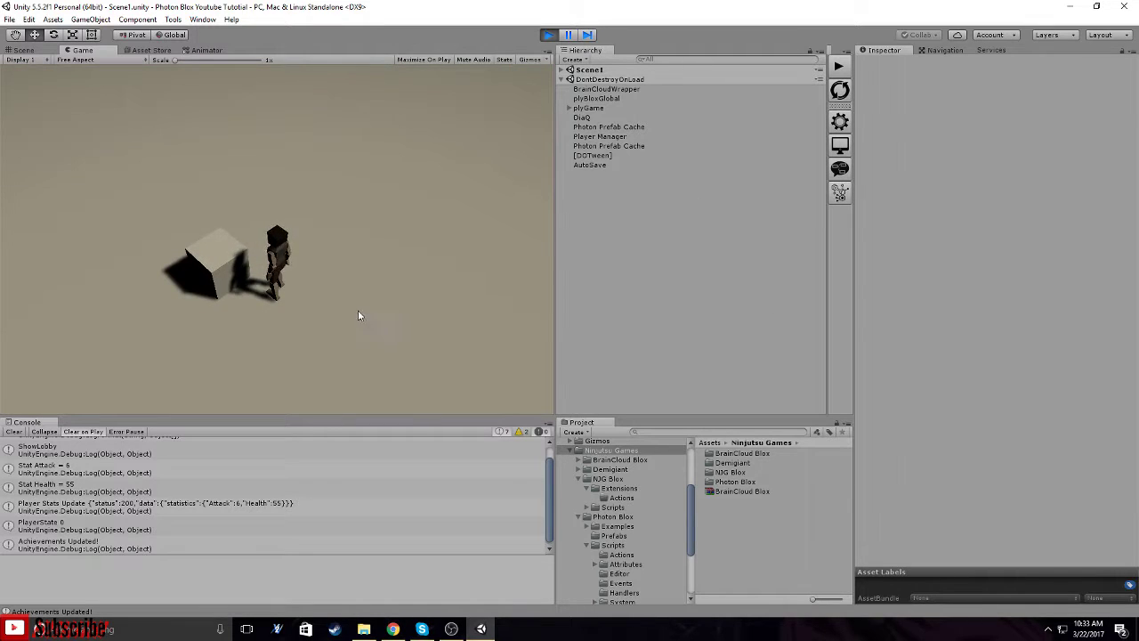
pyautogui.click(358, 312)
pyautogui.click(450, 303)
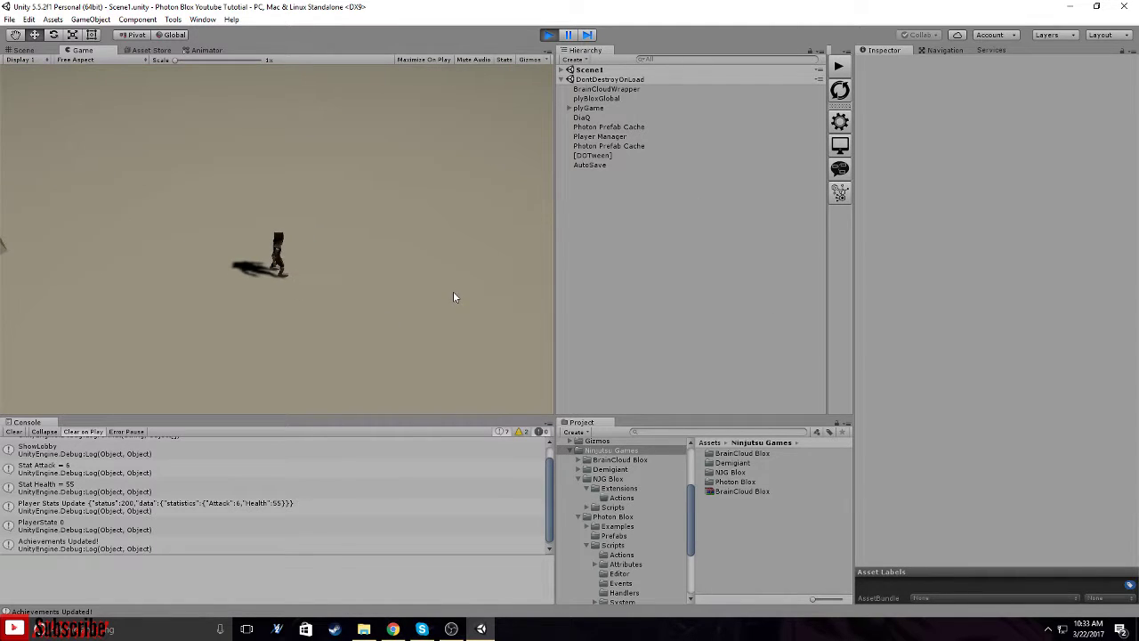
pyautogui.click(200, 308)
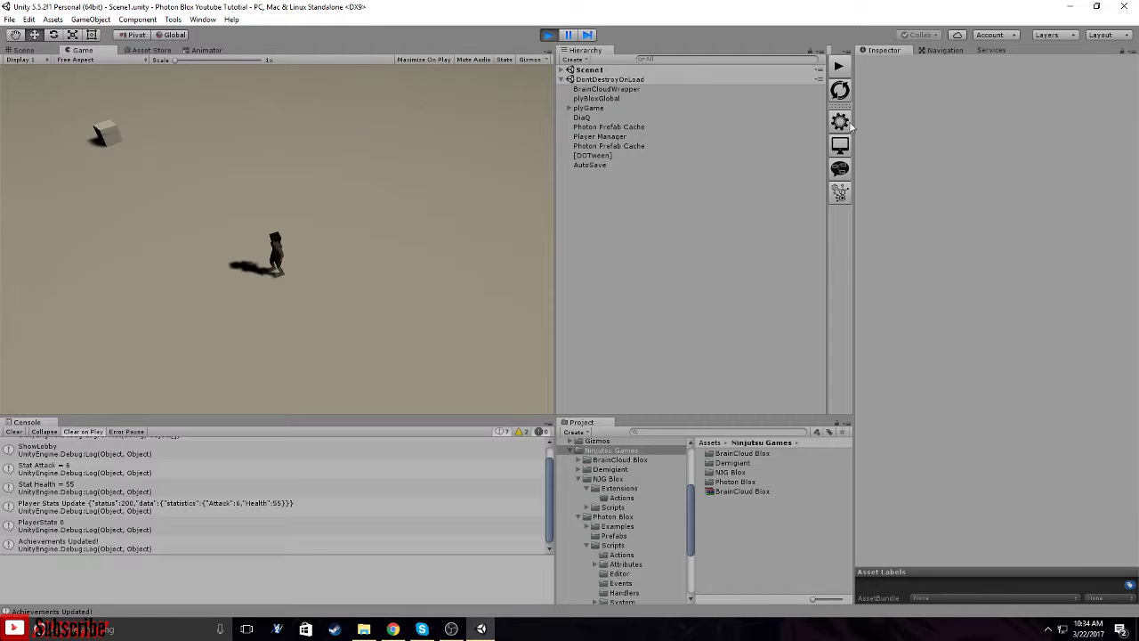
# Raise the AutoSaveTimer variable on the running AutoSave object to trigger an auto save, and stop the game.
pyautogui.click(589, 166)
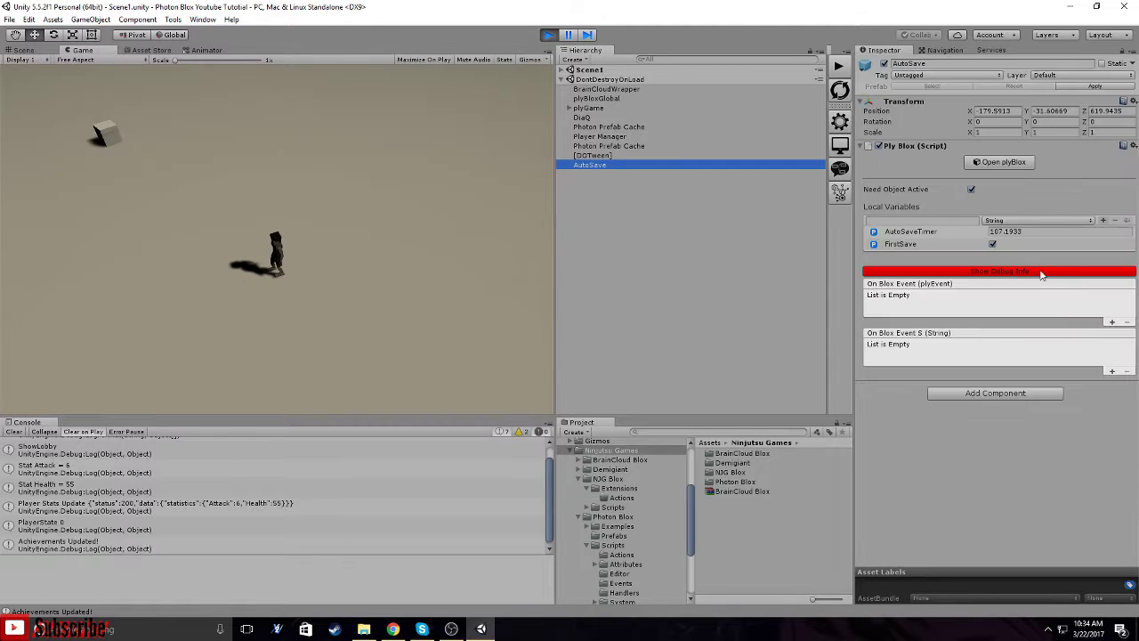
pyautogui.click(1030, 232)
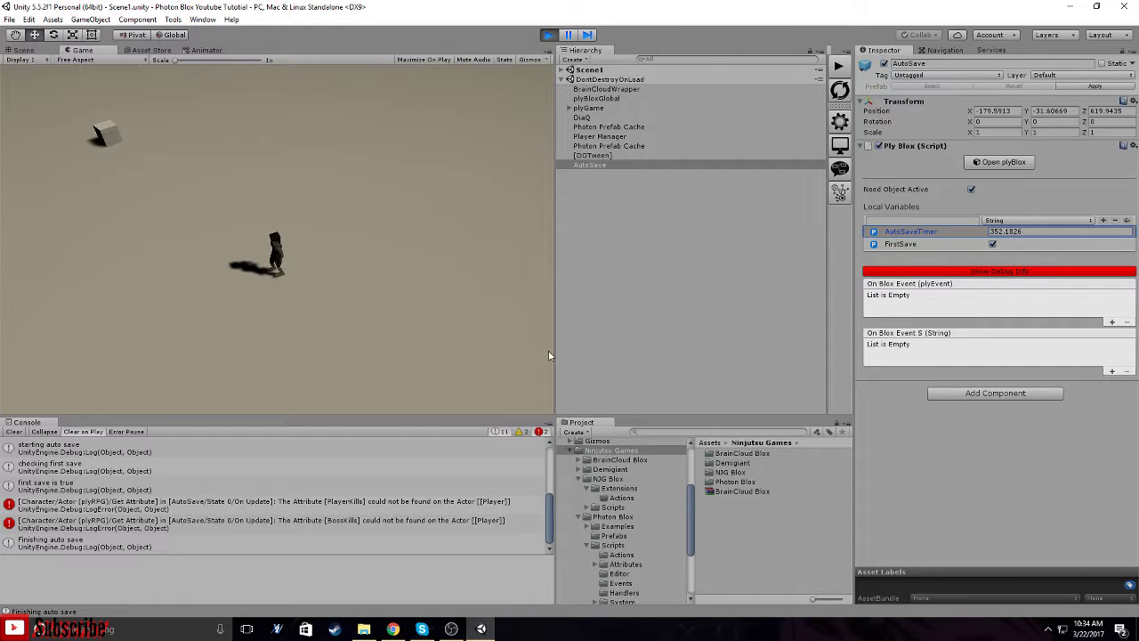
pyautogui.click(548, 35)
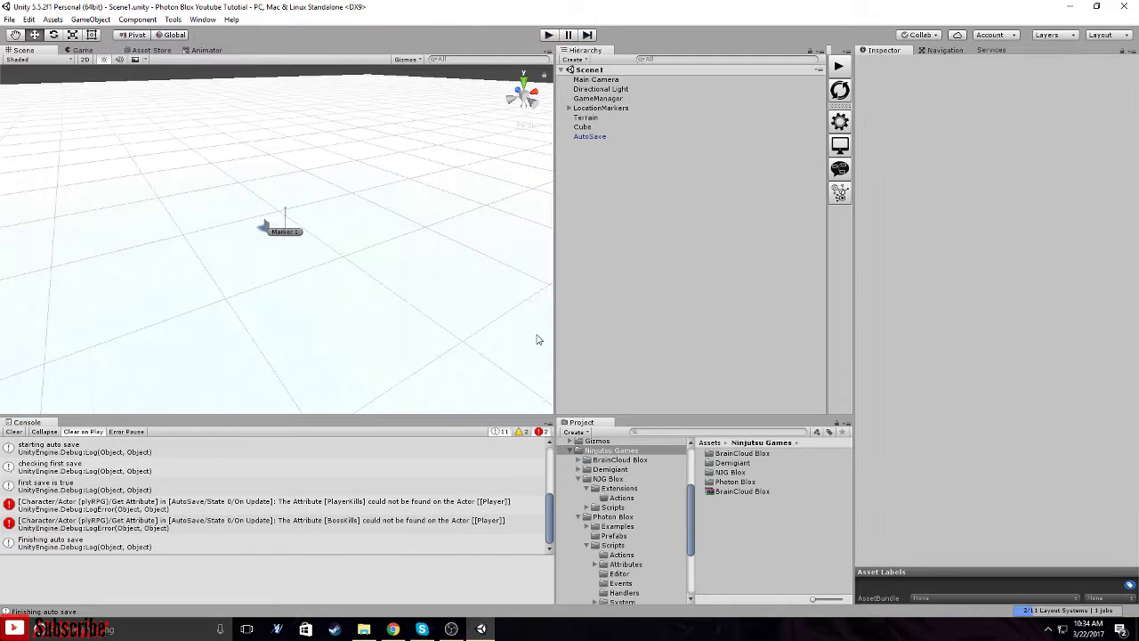
# Rerun the game and log in to check the profile's Health and Attack, entering play and walking the character.
pyautogui.click(838, 68)
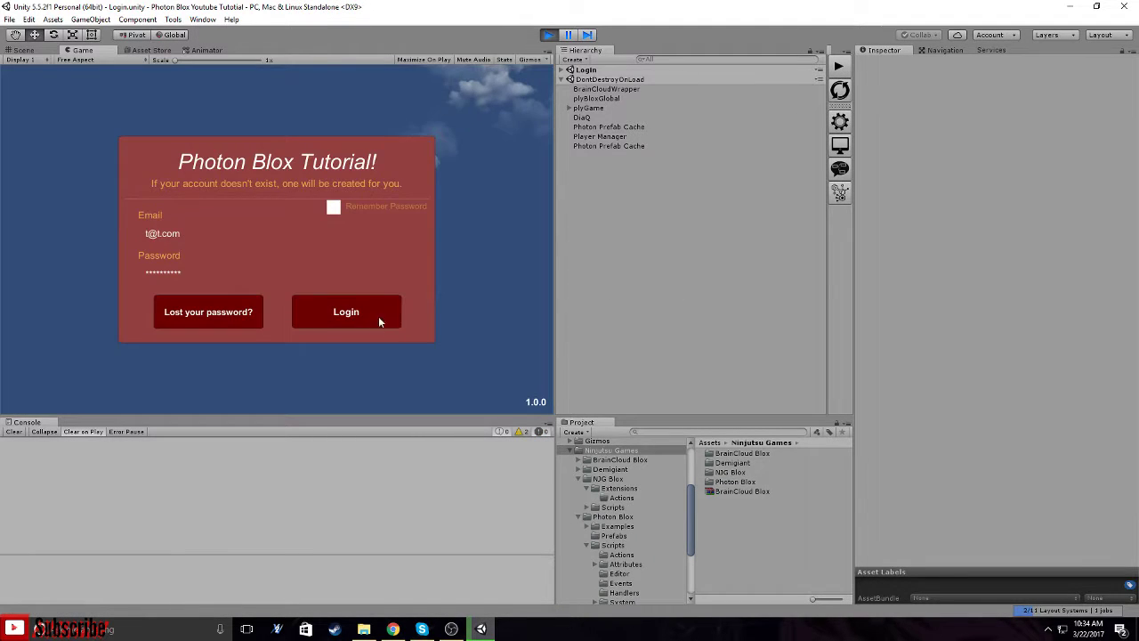
pyautogui.click(330, 311)
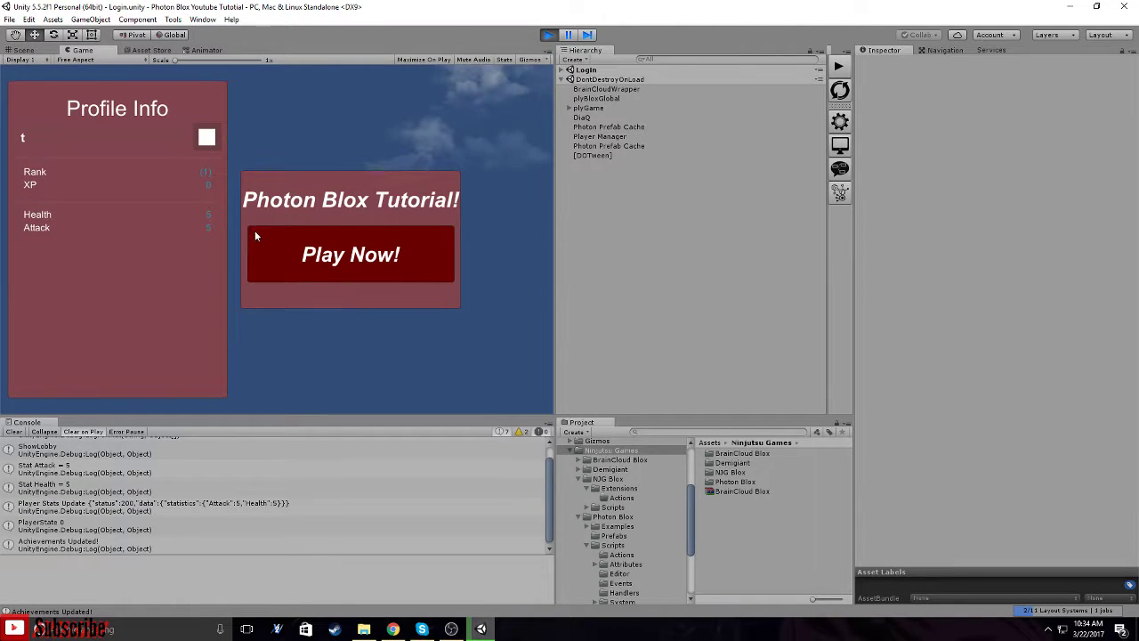
pyautogui.click(354, 254)
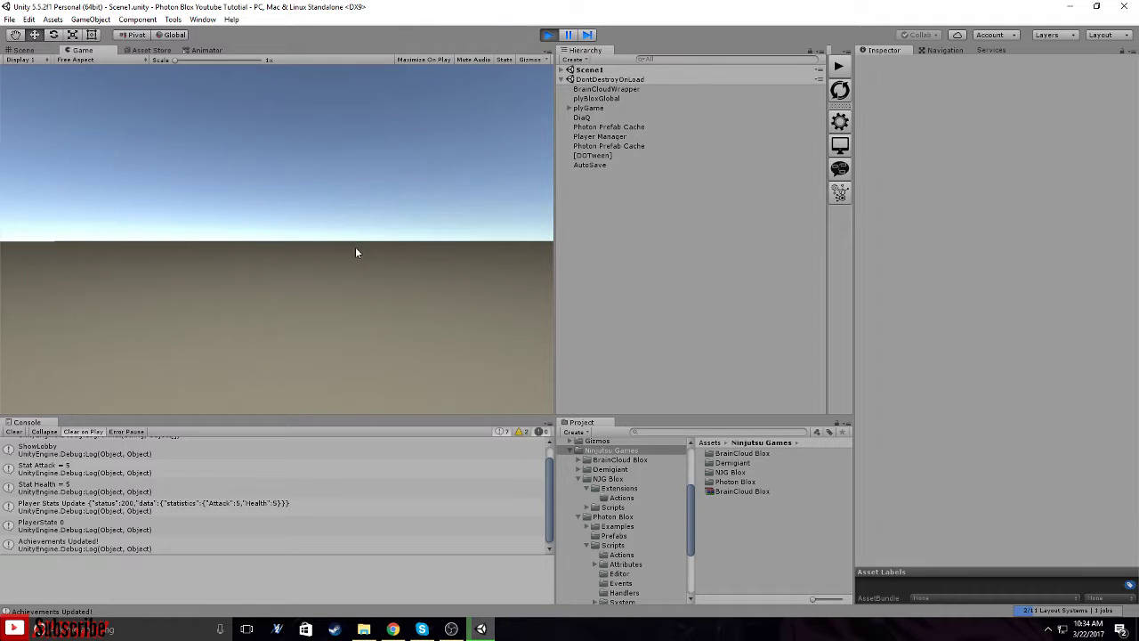
pyautogui.click(409, 290)
pyautogui.click(469, 259)
pyautogui.click(432, 322)
pyautogui.scroll(-2, 345, 322)
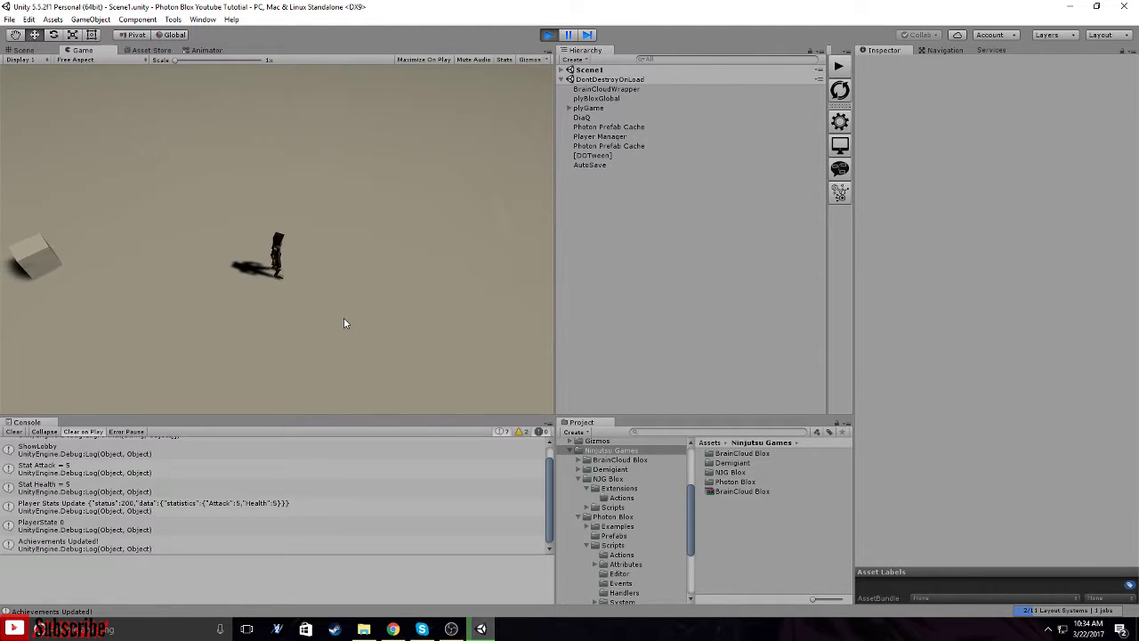
# Examine the components and persistence settings of the spawned Player under Photon Characters in Scene1.
pyautogui.click(561, 70)
pyautogui.click(569, 136)
pyautogui.click(594, 145)
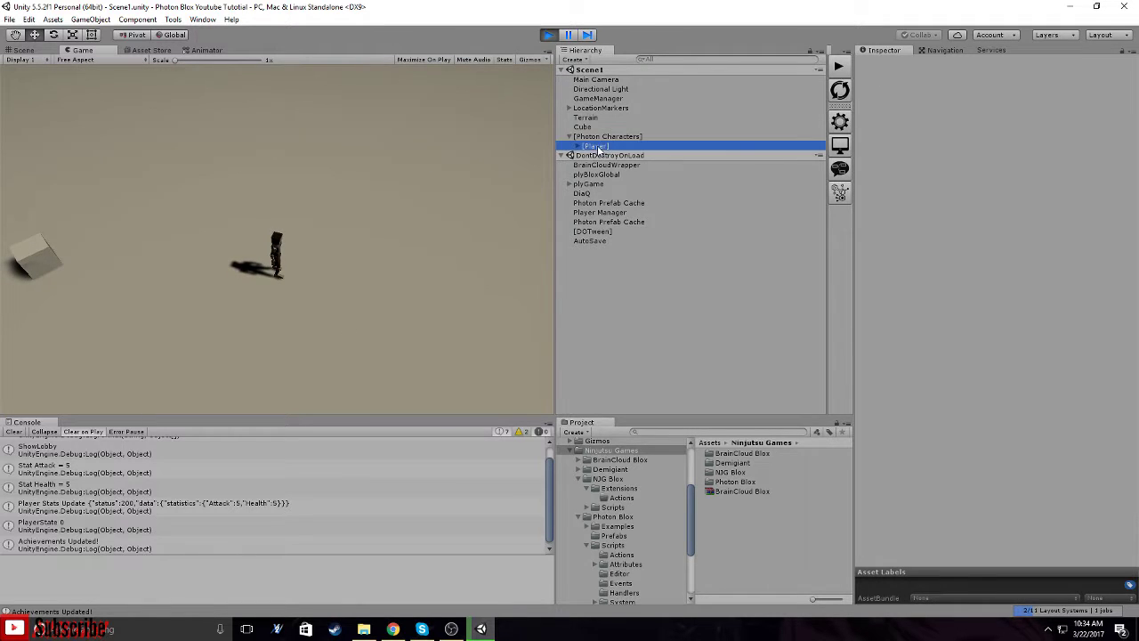
pyautogui.scroll(-10, 989, 255)
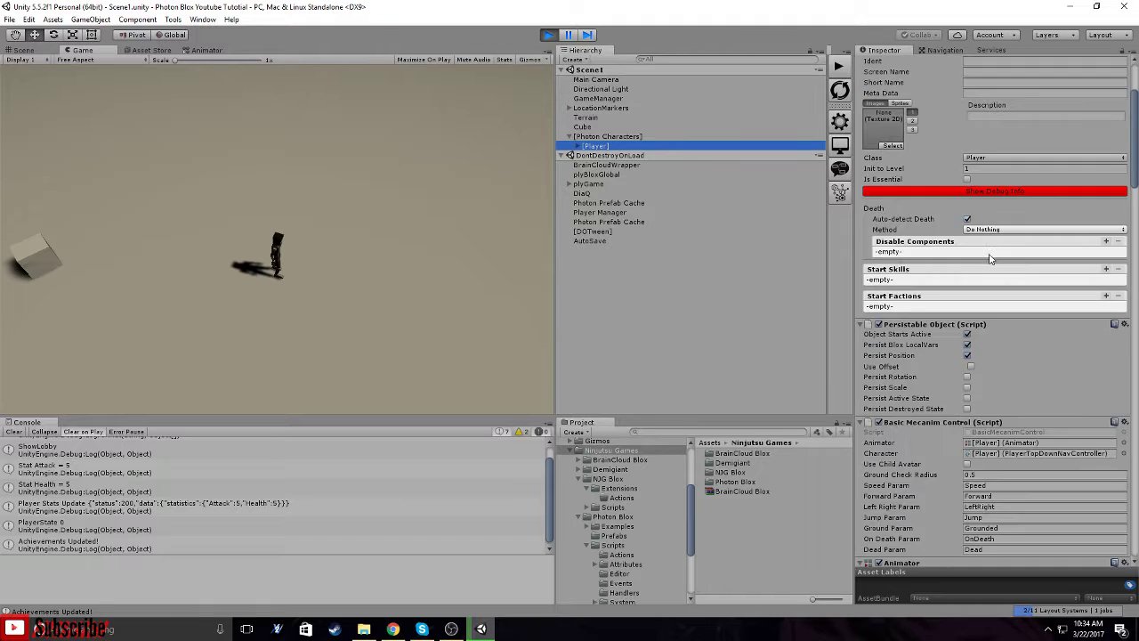
pyautogui.scroll(4, 991, 259)
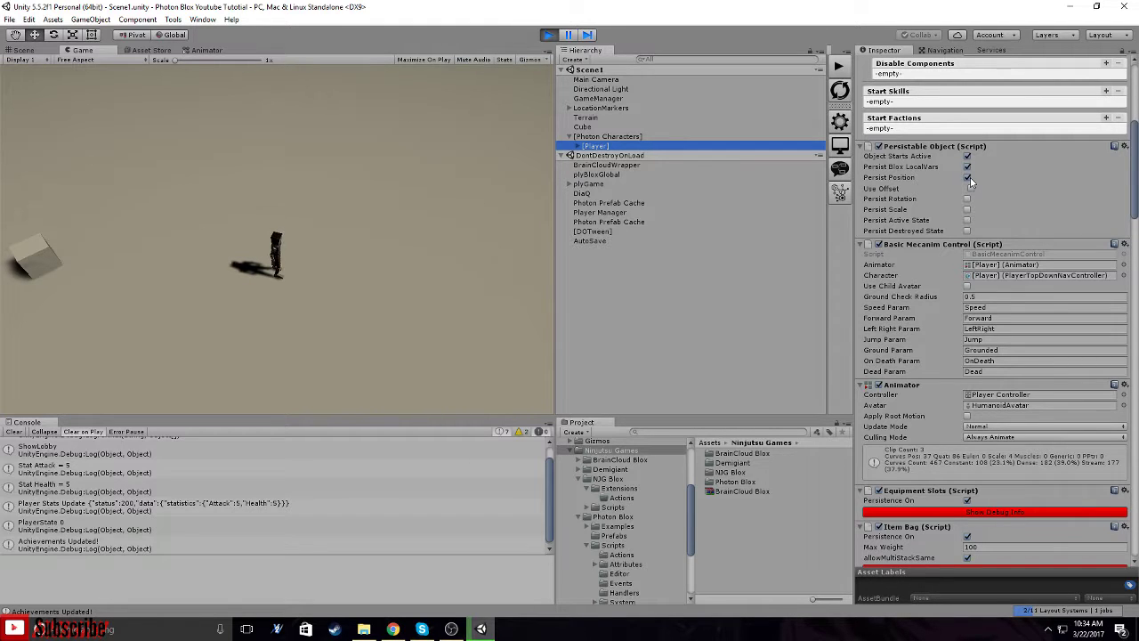
pyautogui.scroll(-15, 1027, 186)
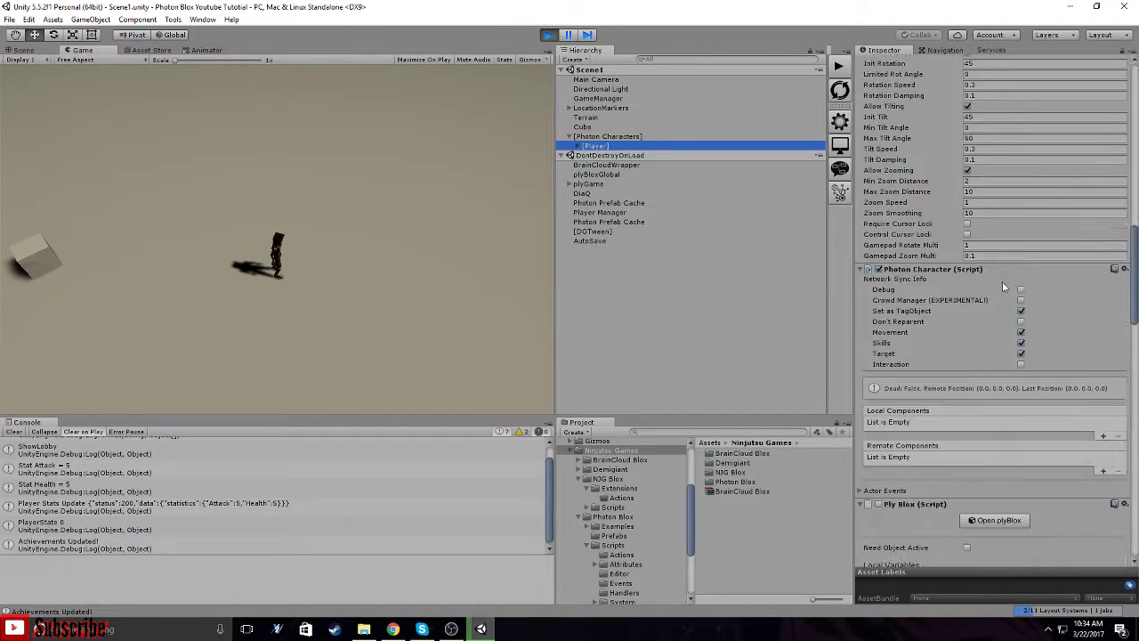
pyautogui.scroll(-4, 1002, 286)
pyautogui.scroll(-20, 1002, 287)
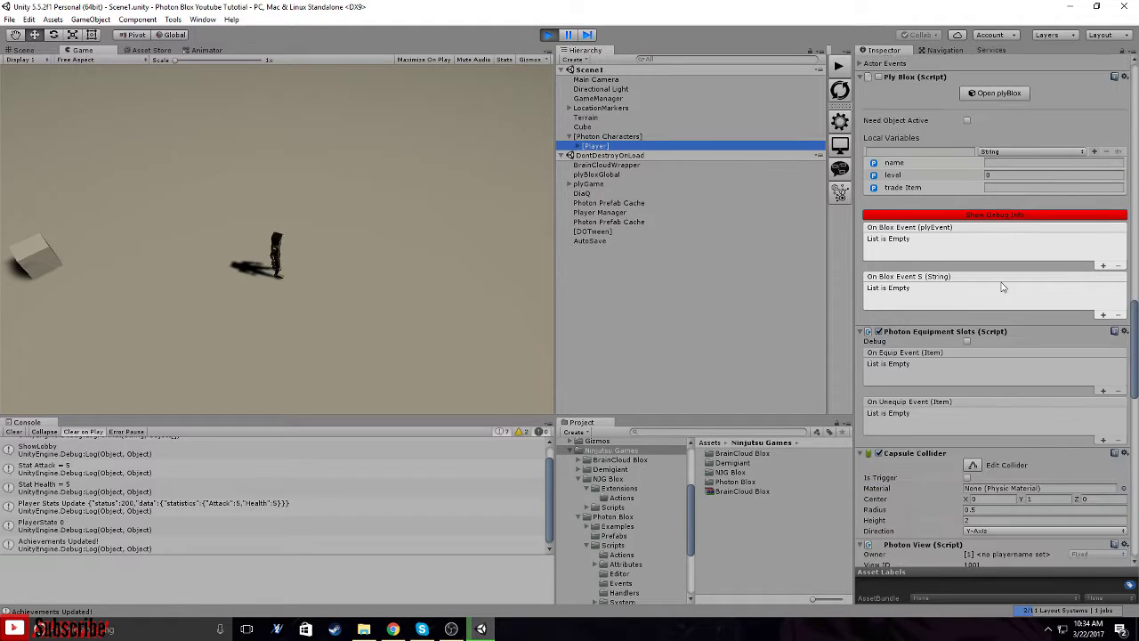
pyautogui.scroll(-10, 999, 282)
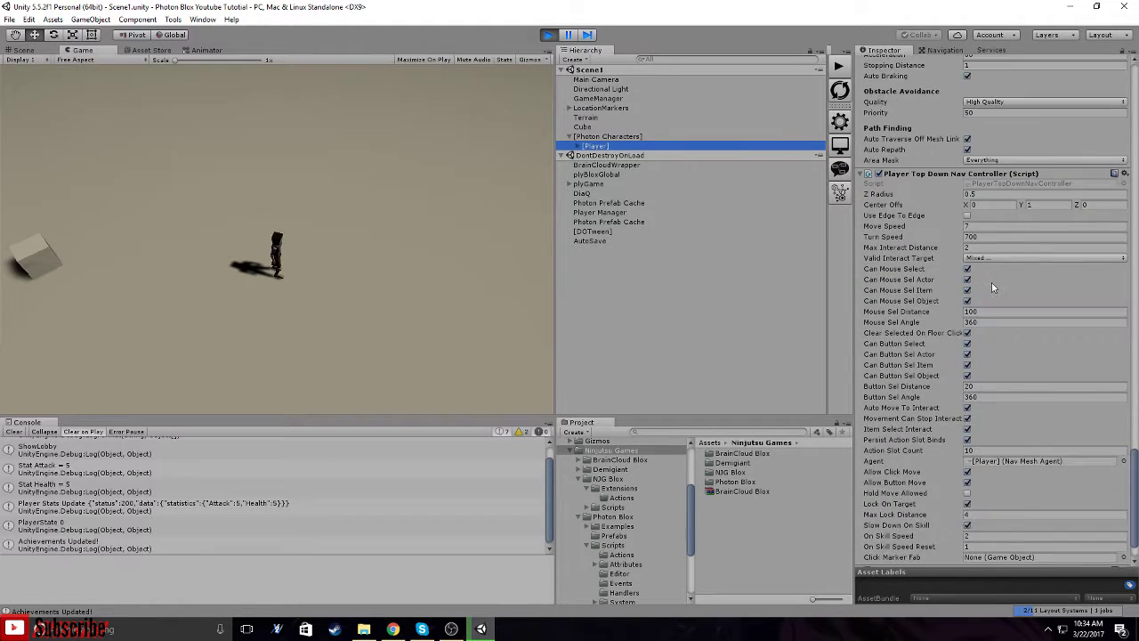
pyautogui.scroll(20, 916, 294)
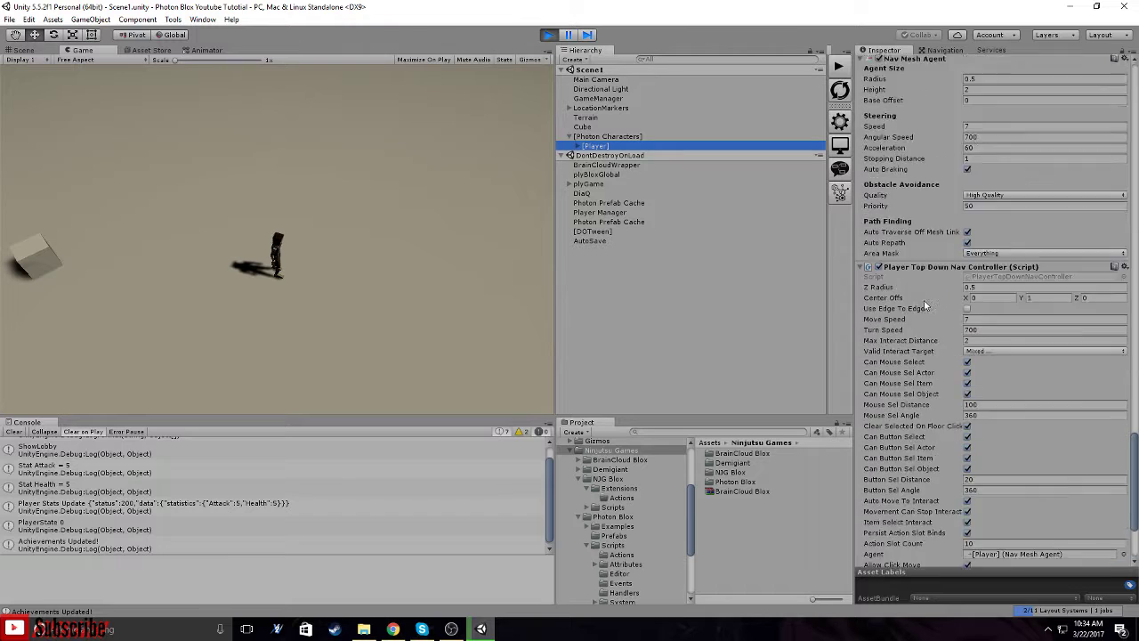
pyautogui.scroll(20, 932, 302)
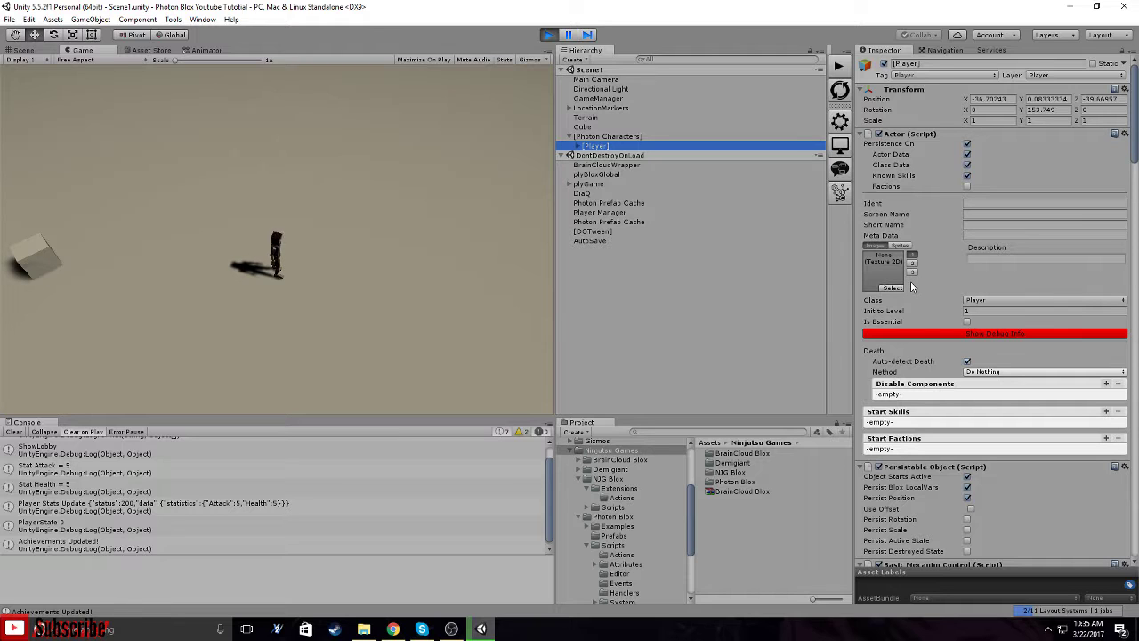
pyautogui.click(596, 137)
pyautogui.click(597, 146)
pyautogui.click(666, 338)
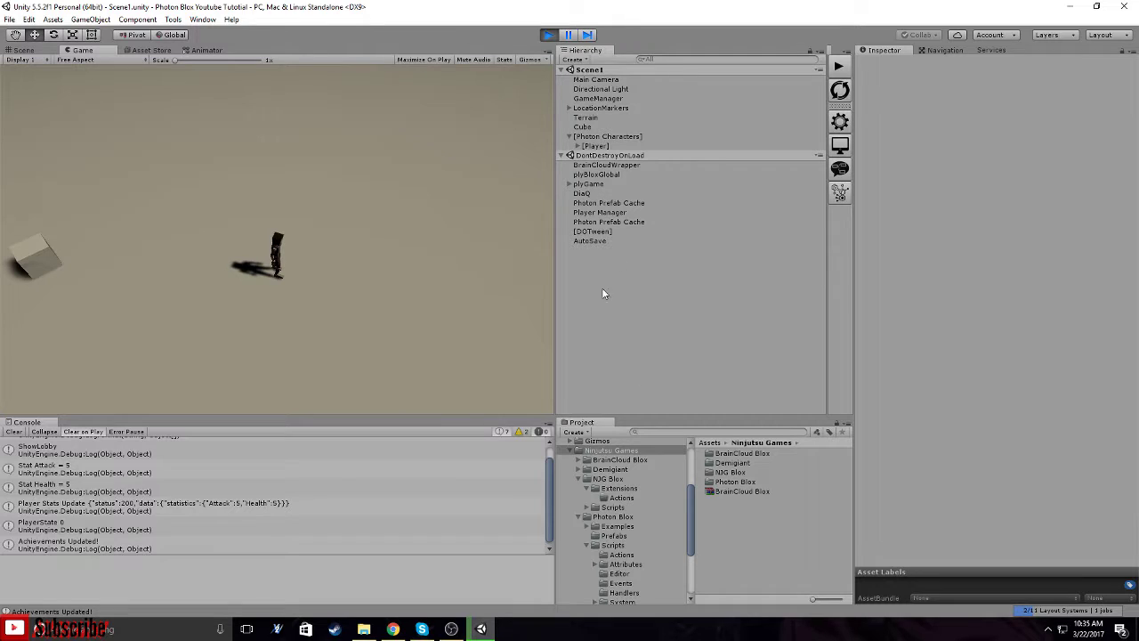
# Walk the character around, raise AutoSave's AutoSaveTimer to force another auto save, and stop the game.
pyautogui.click(171, 345)
pyautogui.click(292, 348)
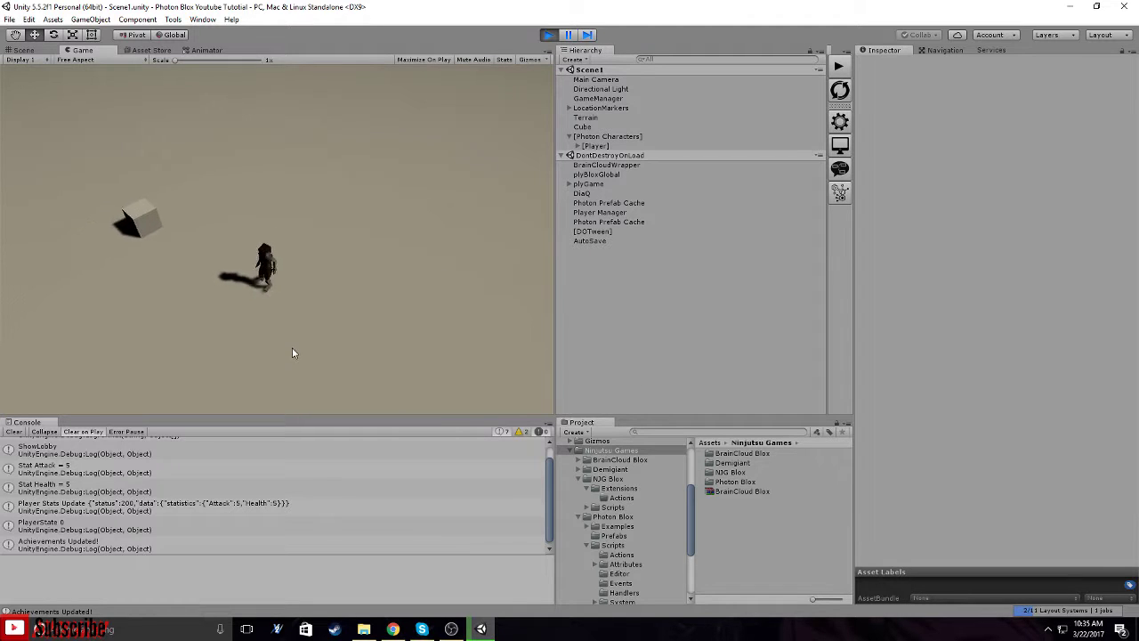
pyautogui.click(338, 197)
pyautogui.click(193, 313)
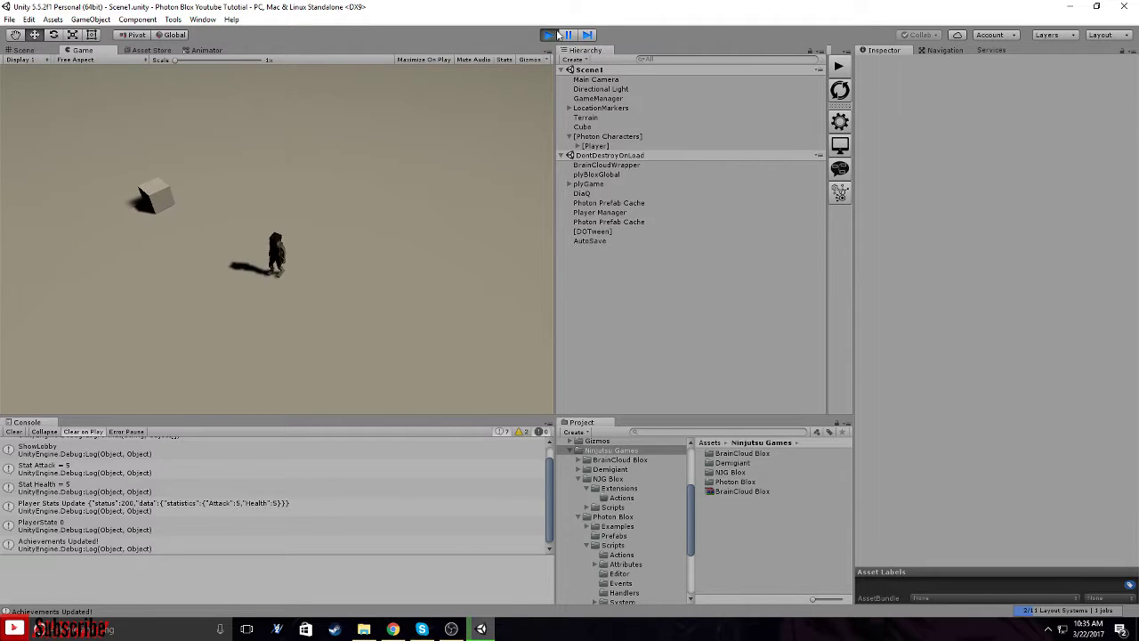
pyautogui.click(579, 240)
pyautogui.click(1039, 232)
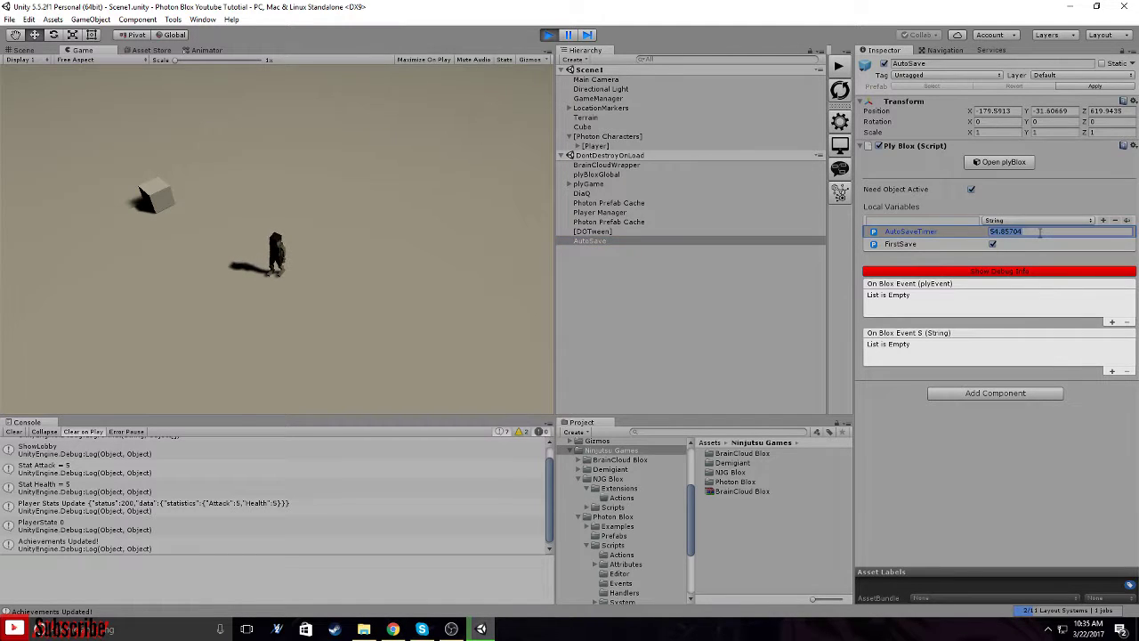
pyautogui.click(667, 294)
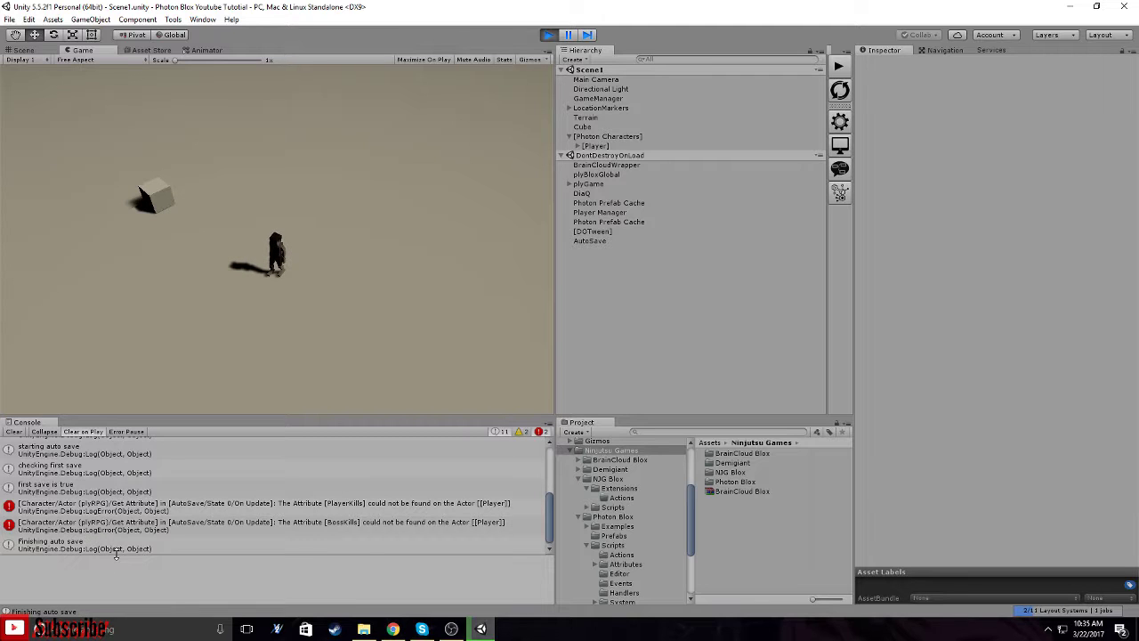
pyautogui.click(548, 34)
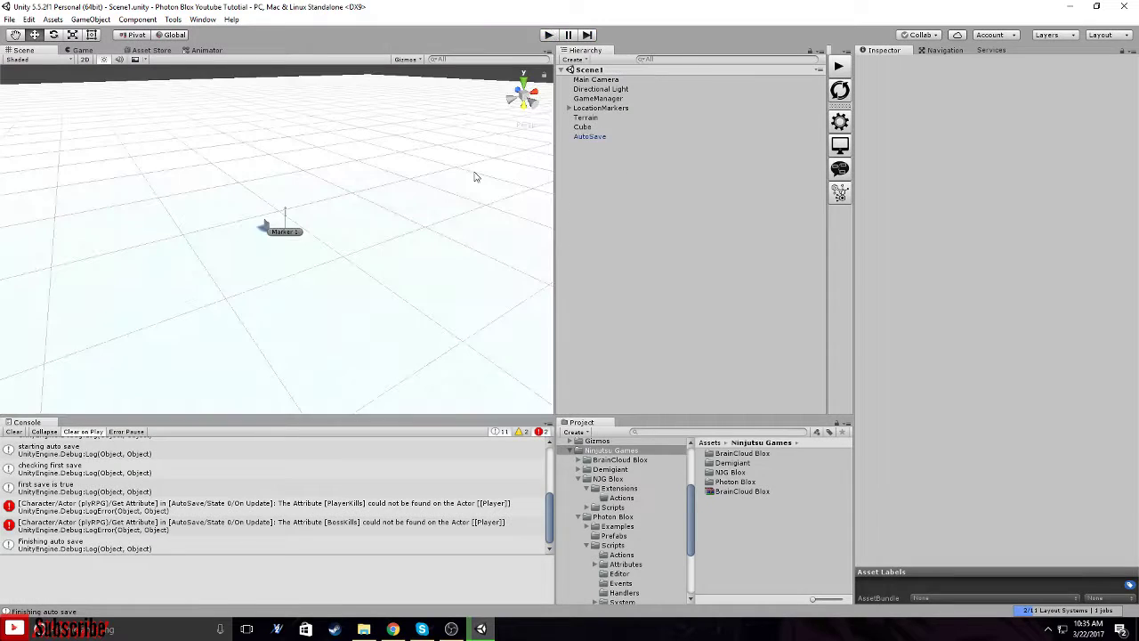
# Restart the game, log in to review the saved profile stats, and walk the character near the cube.
pyautogui.click(837, 68)
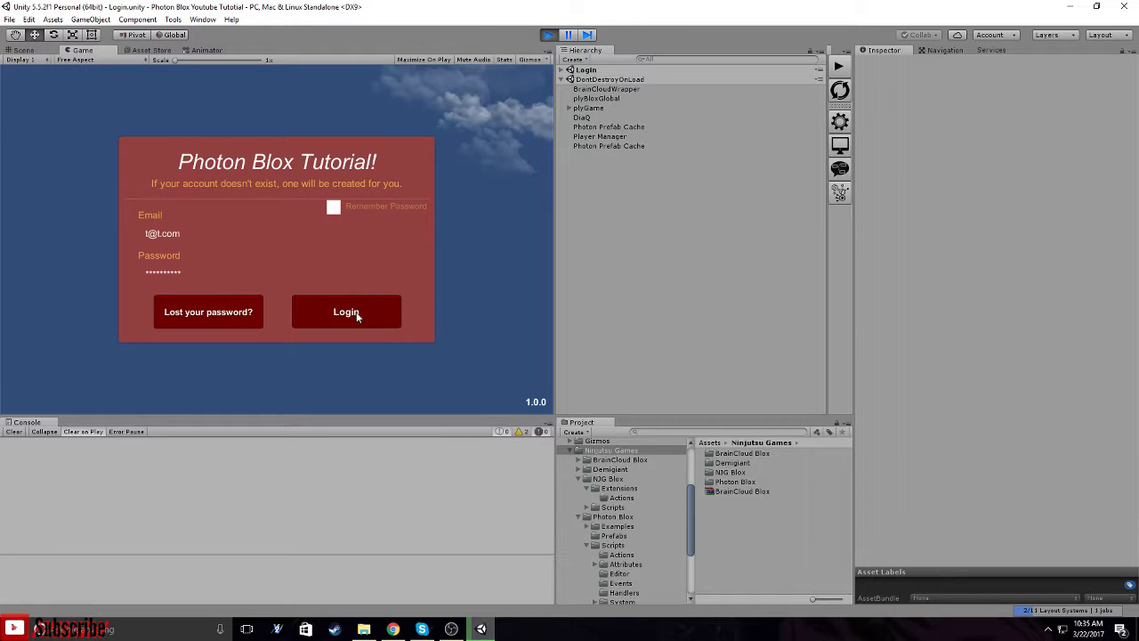
pyautogui.click(356, 314)
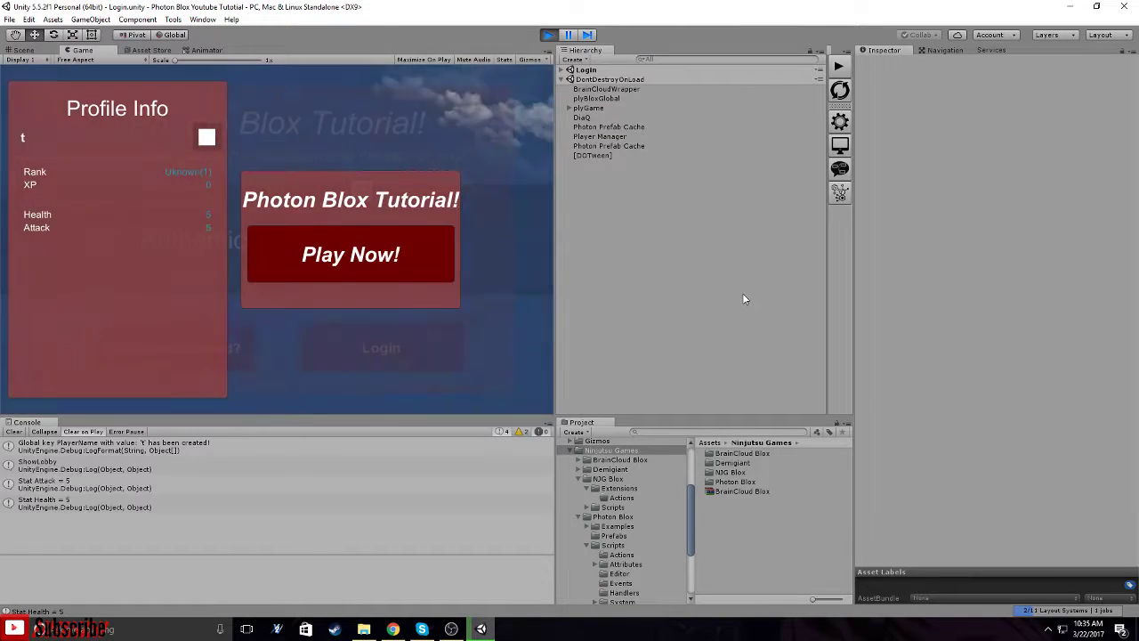
pyautogui.click(409, 254)
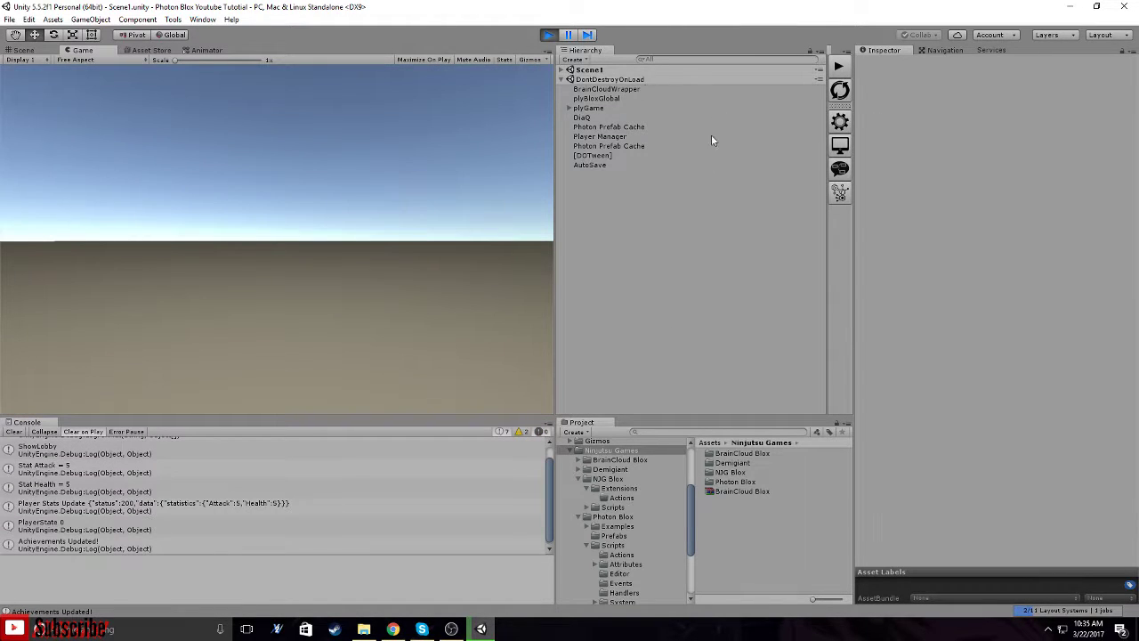
pyautogui.press('w')
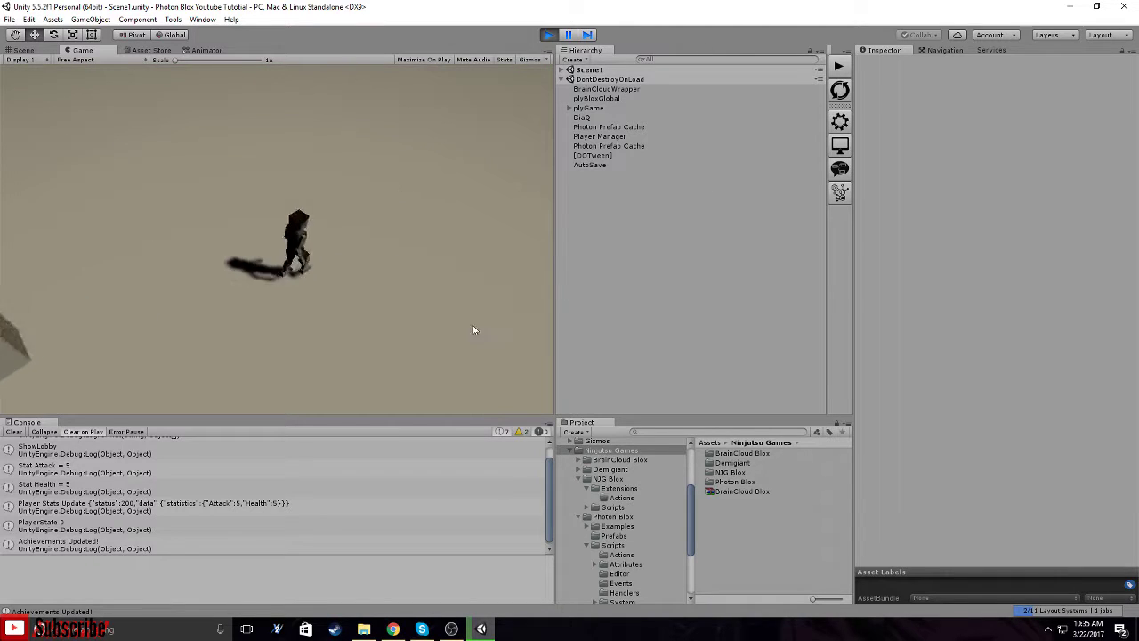
pyautogui.press('w')
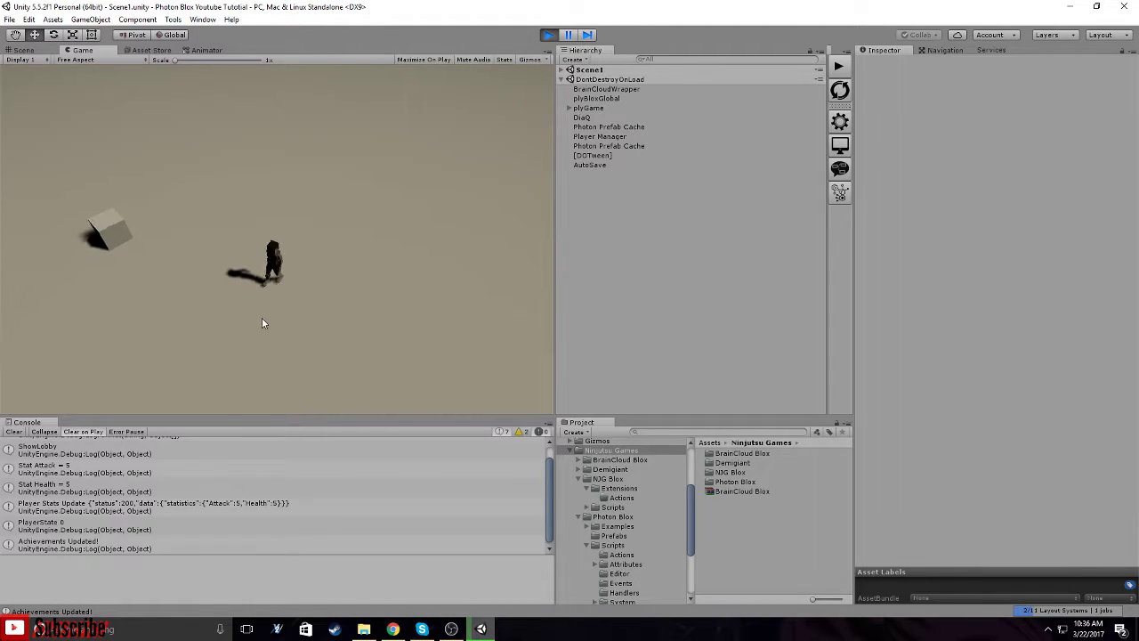
pyautogui.press('w')
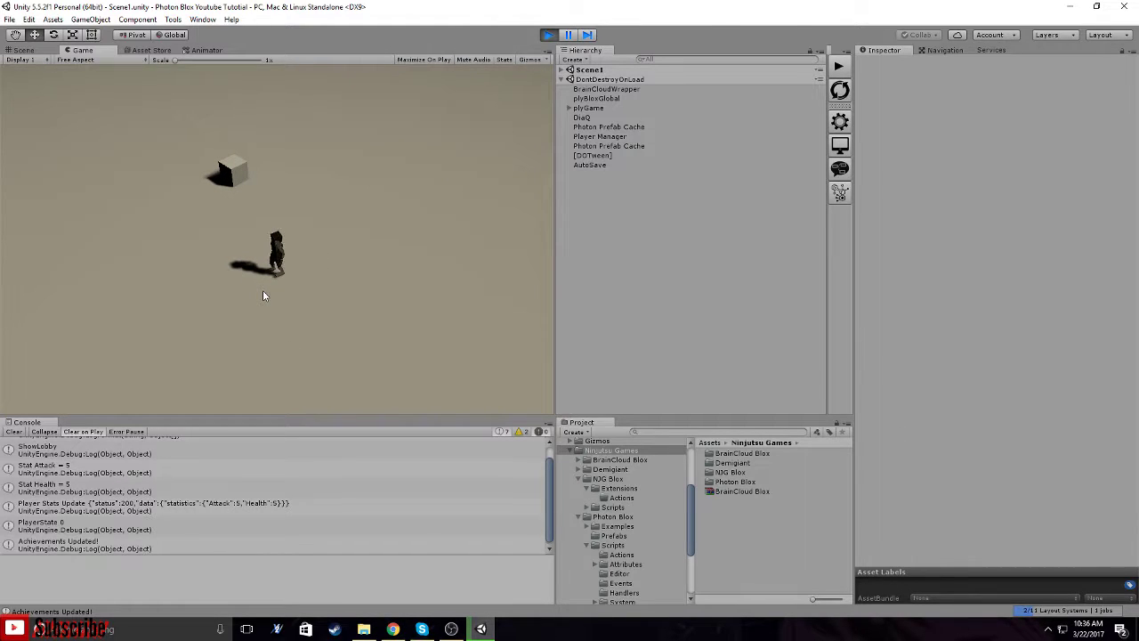
pyautogui.click(197, 250)
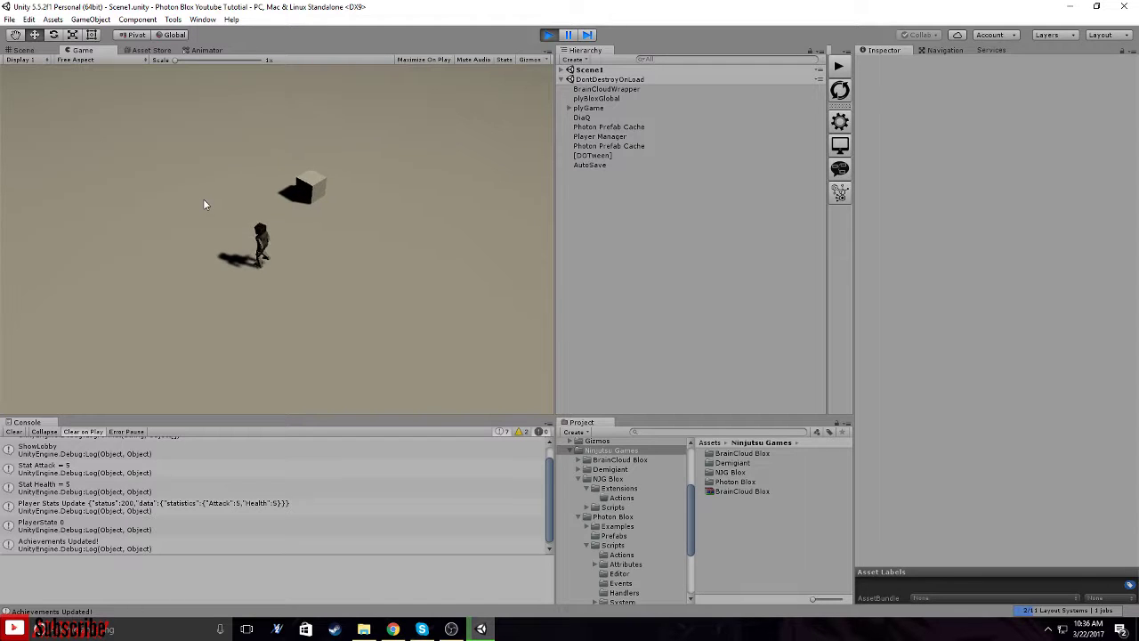
pyautogui.moveTo(204, 200)
pyautogui.mouseDown()
pyautogui.moveTo(311, 186)
pyautogui.moveTo(366, 249)
pyautogui.moveTo(354, 313)
pyautogui.mouseUp()
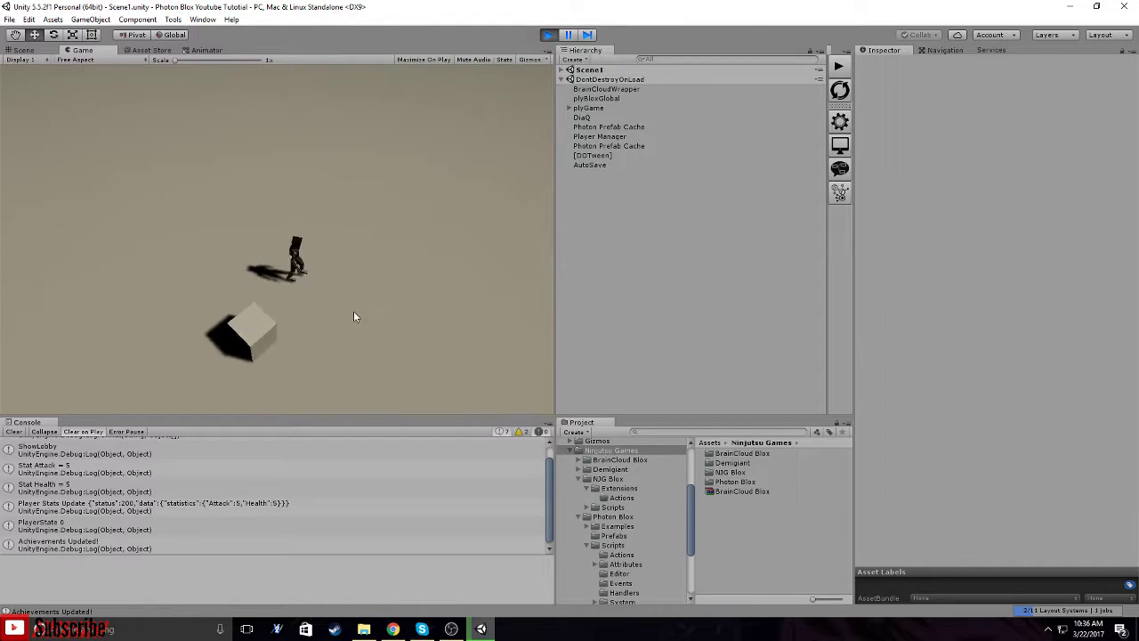
pyautogui.click(395, 346)
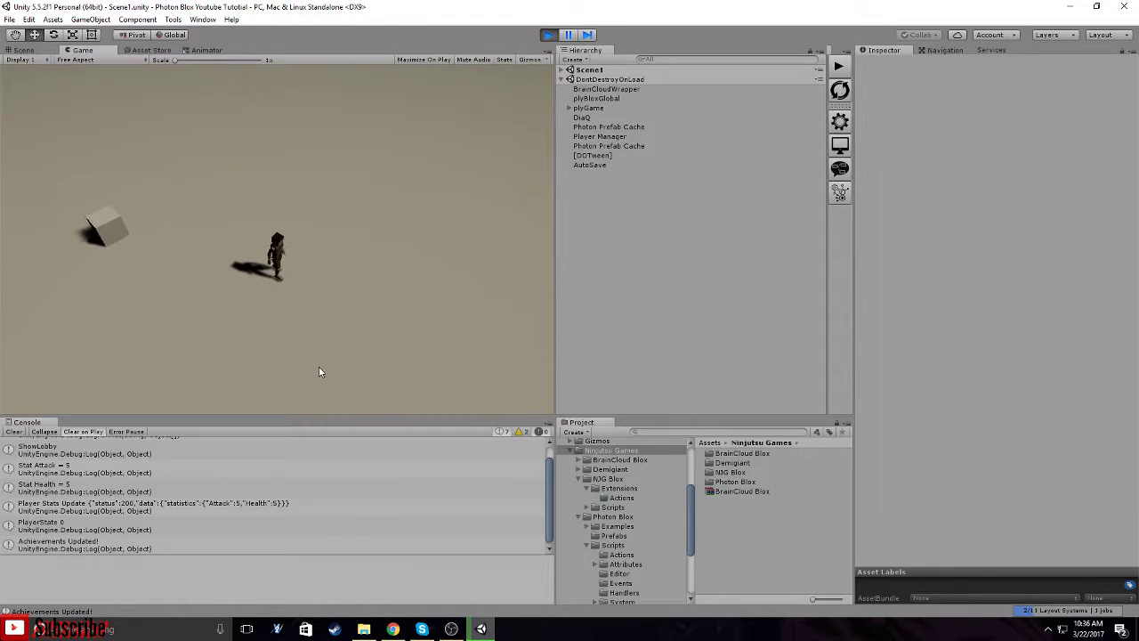
pyautogui.moveTo(319, 366)
pyautogui.mouseDown()
pyautogui.moveTo(246, 362)
pyautogui.moveTo(161, 331)
pyautogui.moveTo(133, 292)
pyautogui.moveTo(147, 253)
pyautogui.mouseUp()
pyautogui.moveTo(182, 218)
pyautogui.mouseDown()
pyautogui.moveTo(389, 266)
pyautogui.moveTo(339, 307)
pyautogui.moveTo(207, 289)
pyautogui.moveTo(141, 248)
pyautogui.mouseUp()
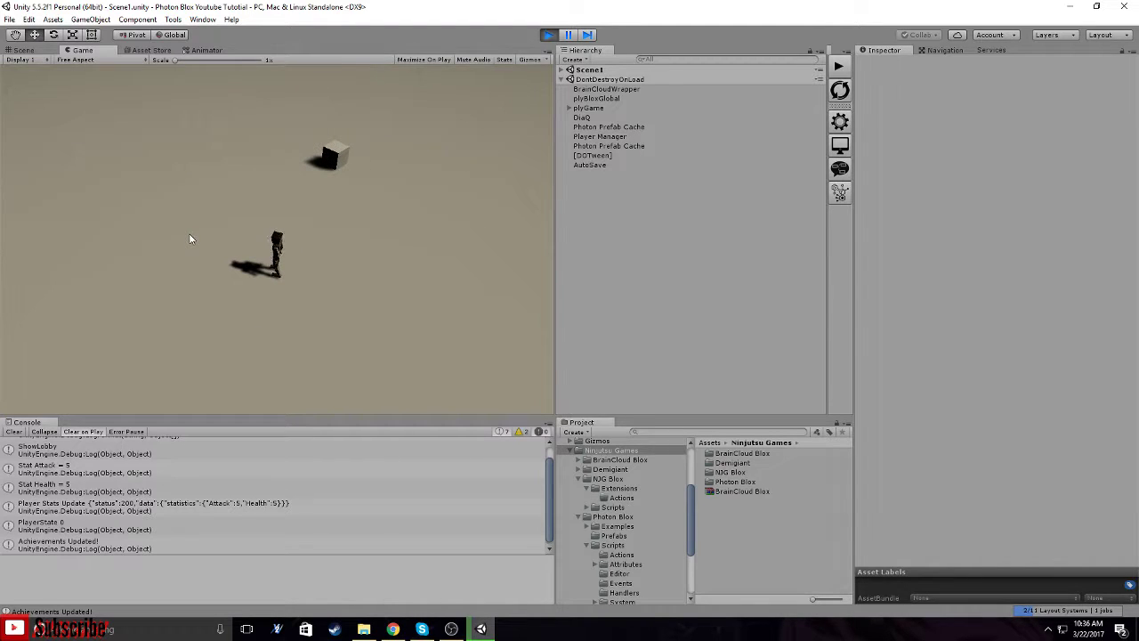
pyautogui.moveTo(211, 233)
pyautogui.mouseDown()
pyautogui.moveTo(301, 210)
pyautogui.moveTo(323, 266)
pyautogui.moveTo(419, 308)
pyautogui.moveTo(400, 333)
pyautogui.moveTo(301, 343)
pyautogui.moveTo(170, 275)
pyautogui.moveTo(152, 252)
pyautogui.moveTo(359, 274)
pyautogui.mouseUp()
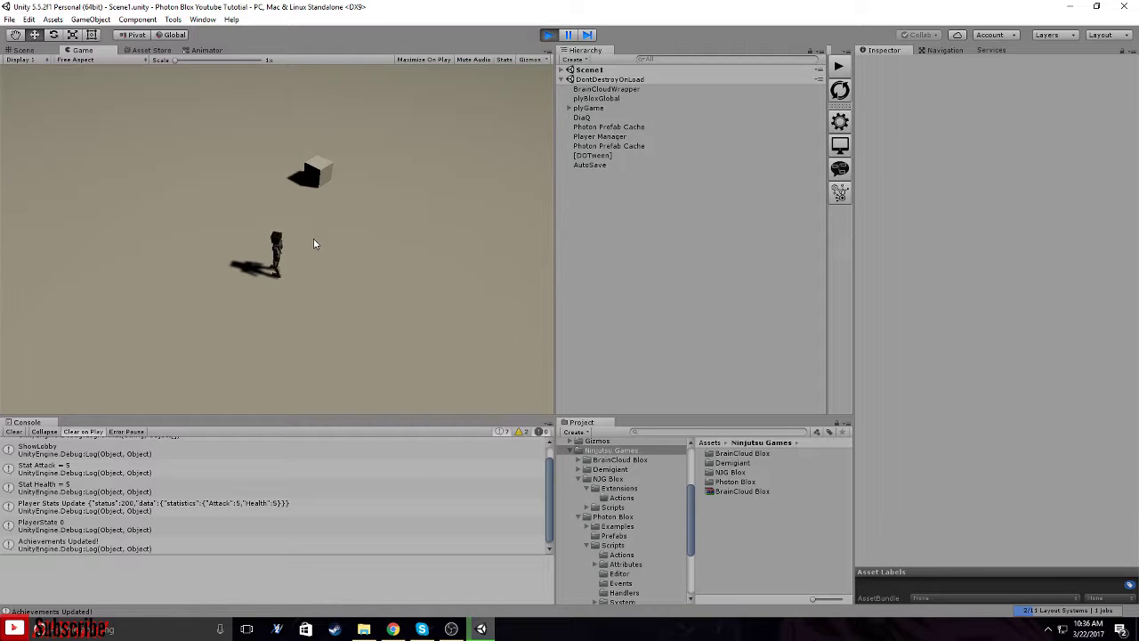
pyautogui.click(398, 285)
pyautogui.click(393, 310)
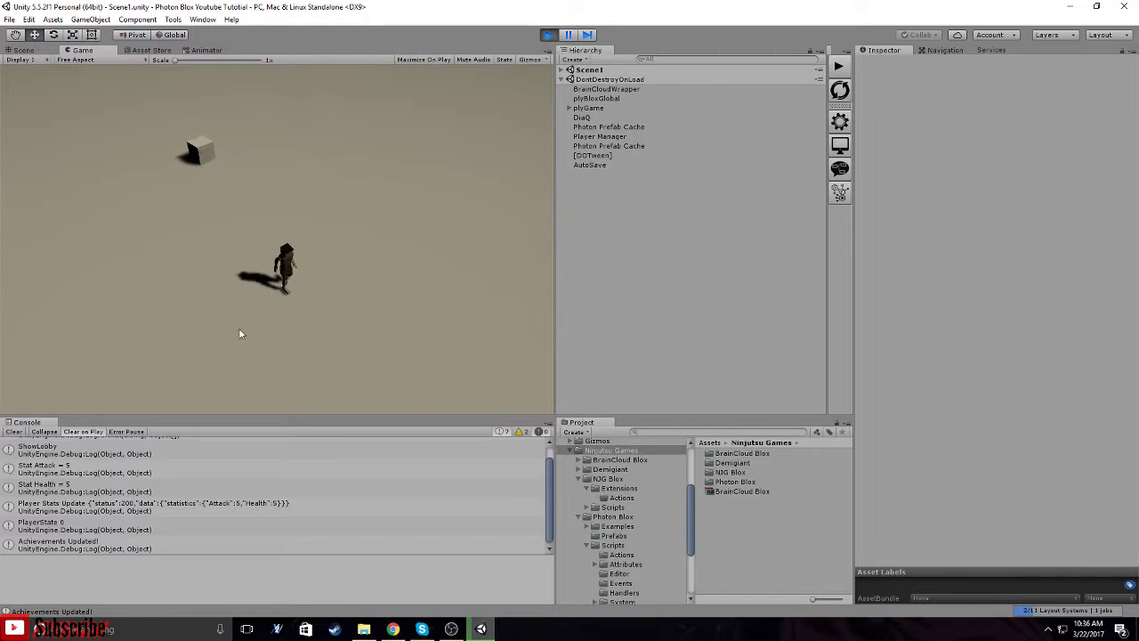
pyautogui.moveTo(239, 329)
pyautogui.mouseDown()
pyautogui.moveTo(163, 295)
pyautogui.moveTo(125, 224)
pyautogui.moveTo(233, 194)
pyautogui.moveTo(376, 251)
pyautogui.moveTo(386, 241)
pyautogui.moveTo(305, 186)
pyautogui.moveTo(252, 211)
pyautogui.moveTo(200, 313)
pyautogui.moveTo(256, 361)
pyautogui.moveTo(334, 341)
pyautogui.mouseUp()
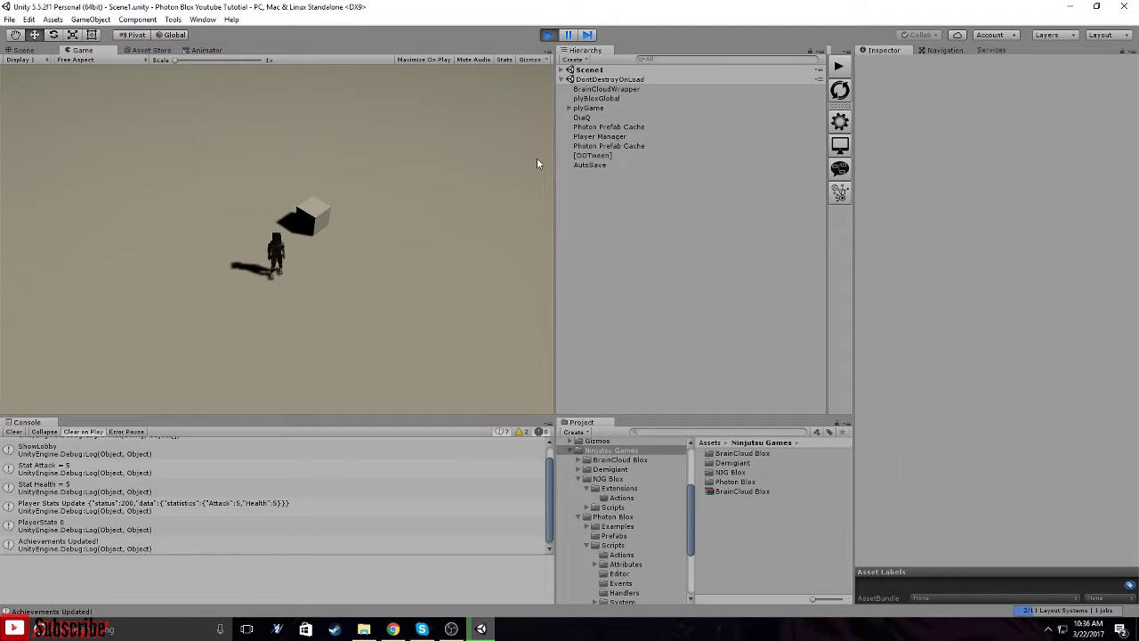